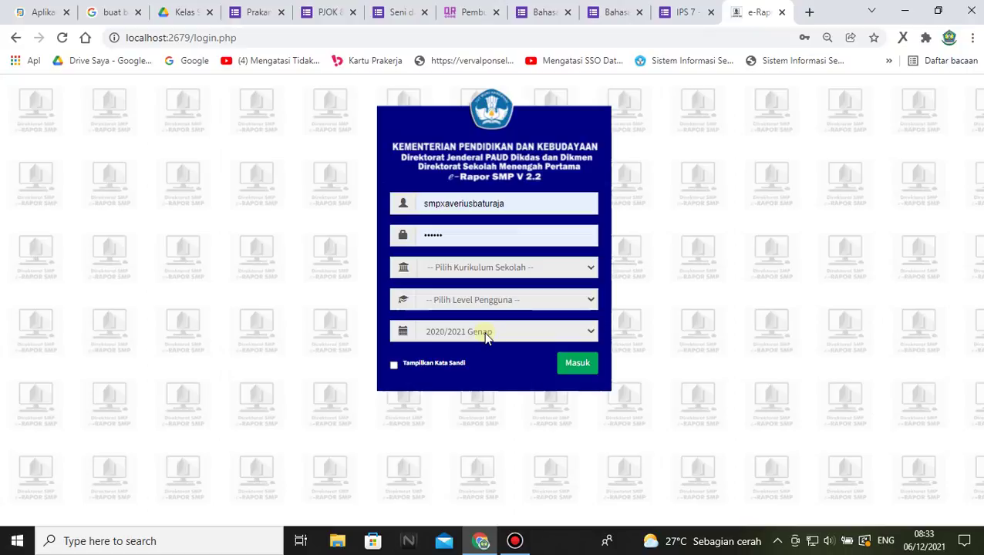
# - Log in to e-Rapor SMP as Admin with the K-2013 Paket curriculum
pyautogui.click(591, 268)
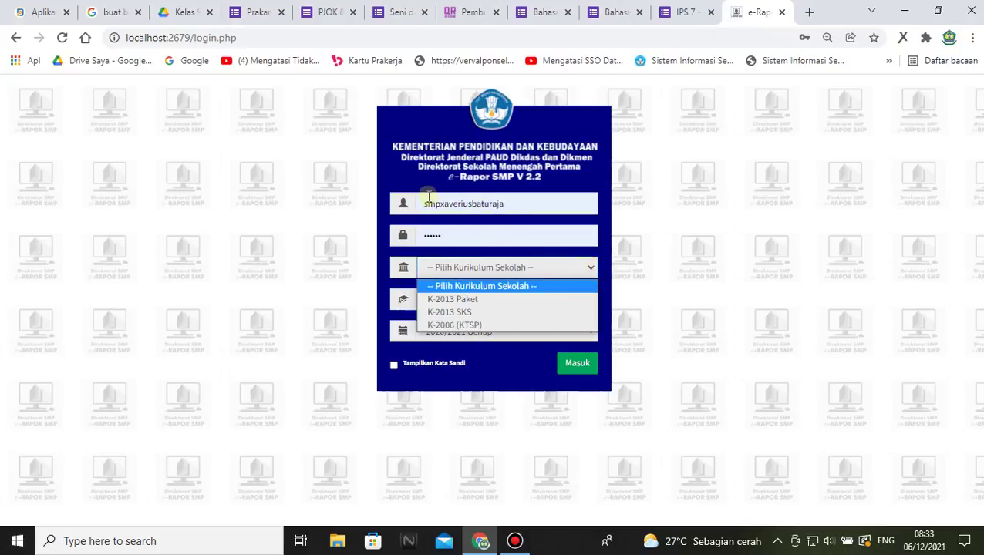
pyautogui.click(477, 300)
pyautogui.click(478, 304)
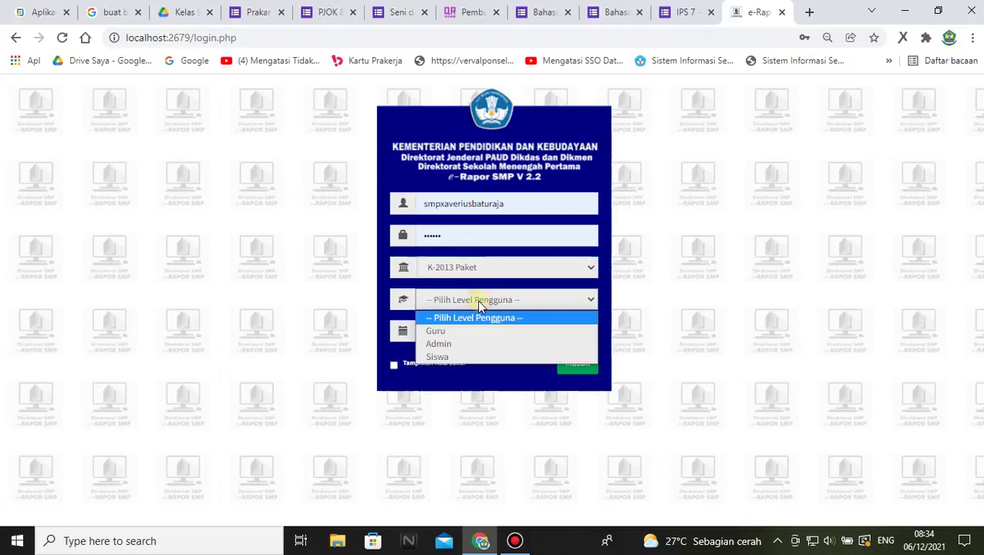
pyautogui.click(437, 341)
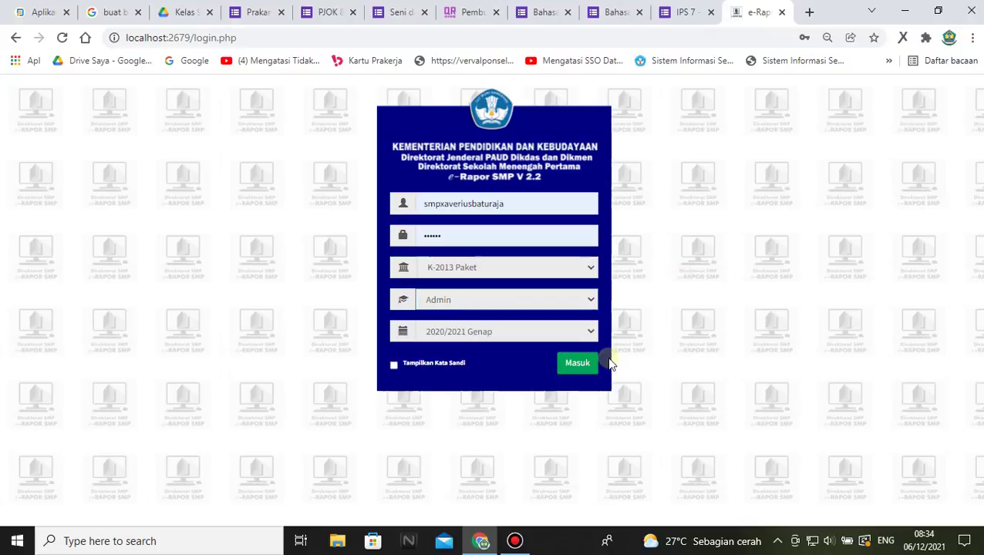
pyautogui.click(577, 365)
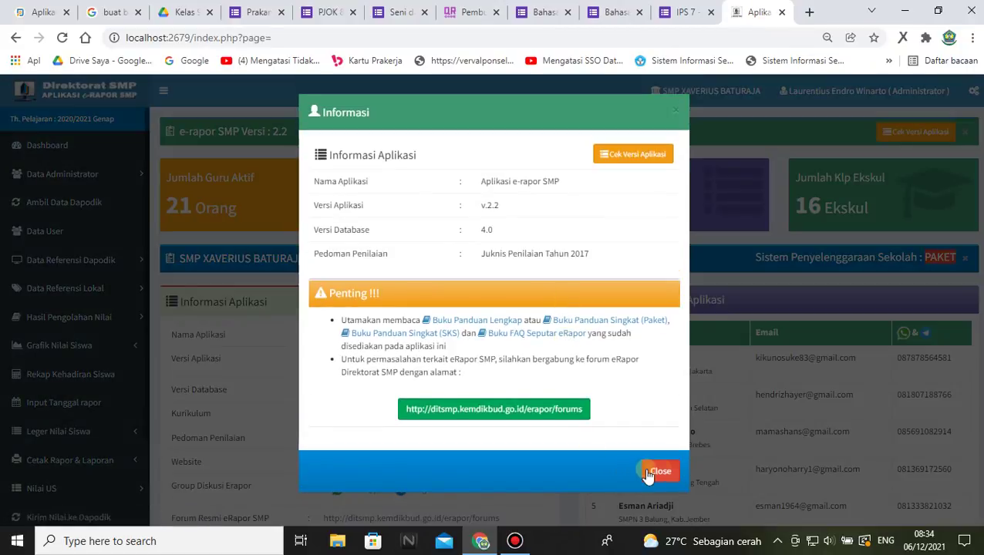
# - Close the Informasi notice, expand Rombongan Belajar in Dapodik, and dismiss the alarm popup
pyautogui.click(648, 474)
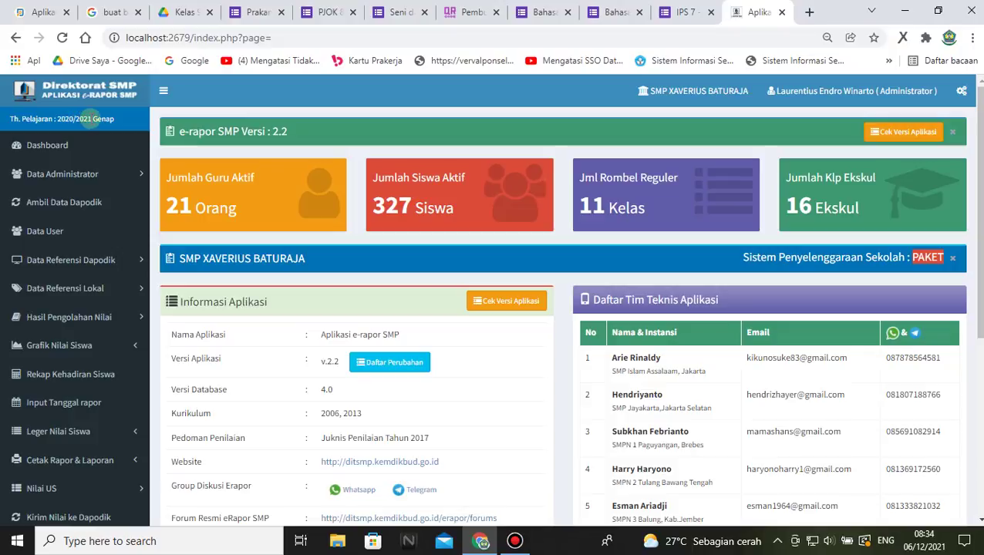
pyautogui.click(35, 7)
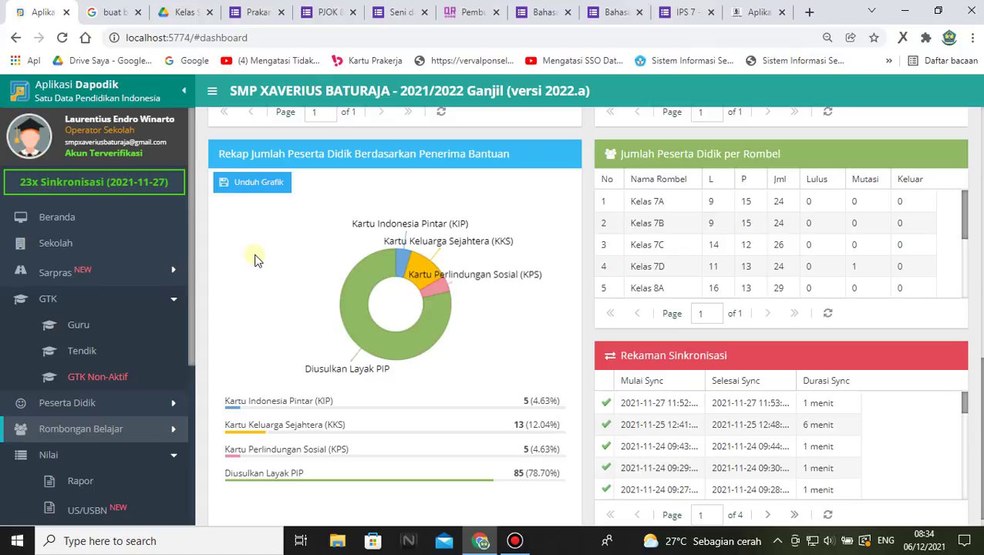
pyautogui.scroll(-1, 255, 259)
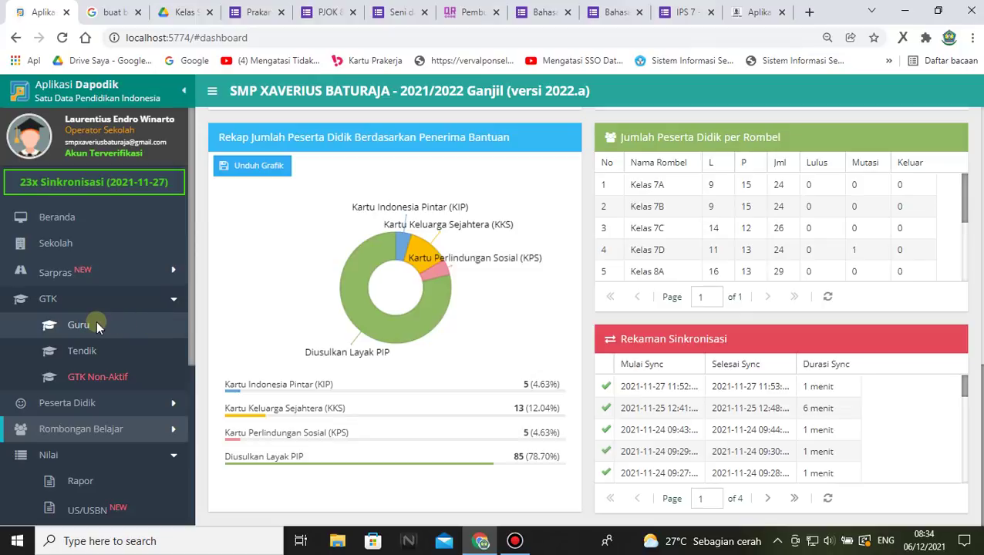
pyautogui.scroll(-3, 96, 325)
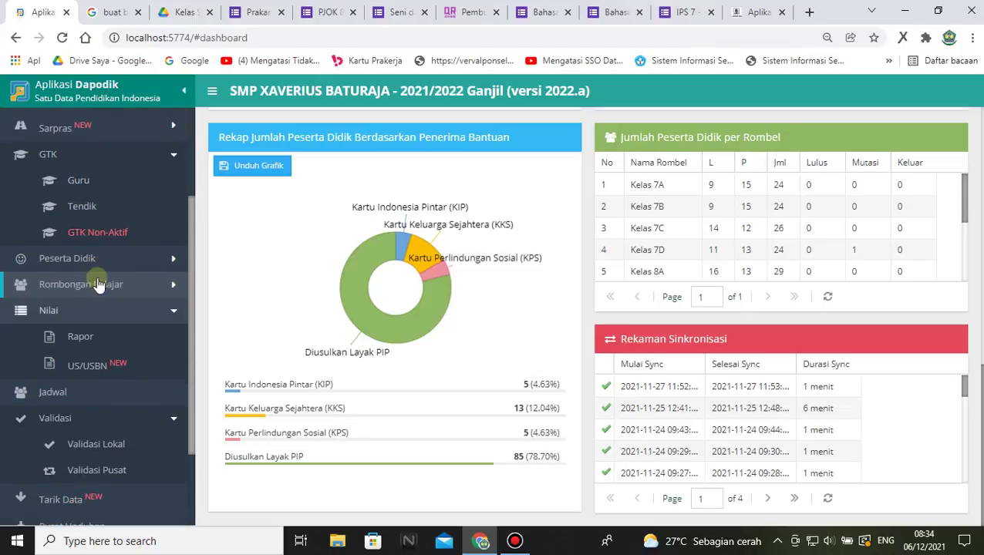
pyautogui.click(174, 284)
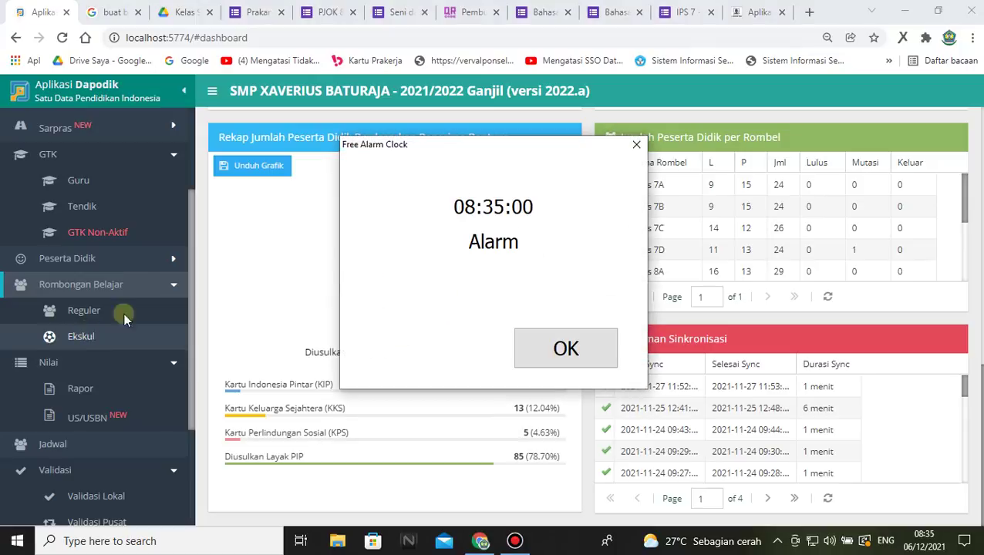
pyautogui.click(578, 348)
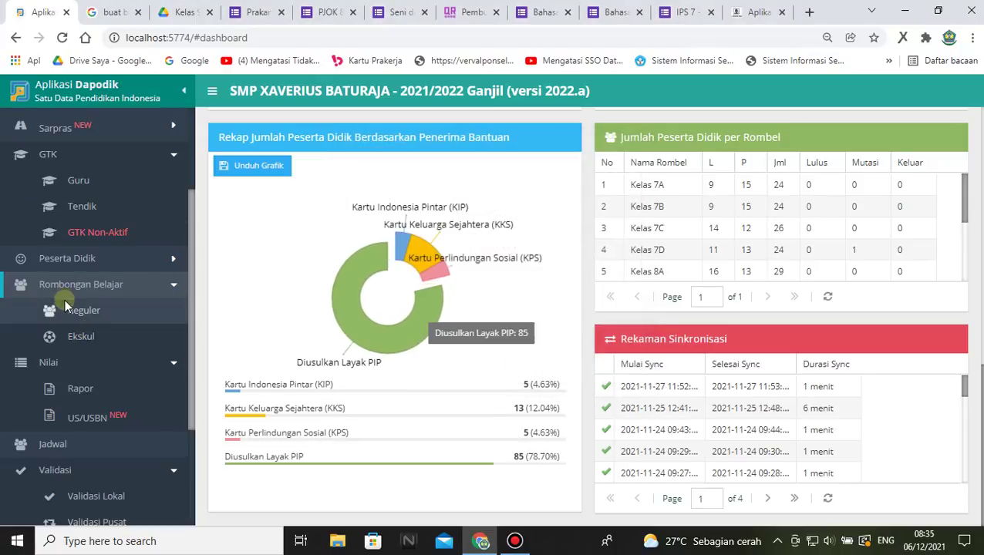
pyautogui.click(761, 11)
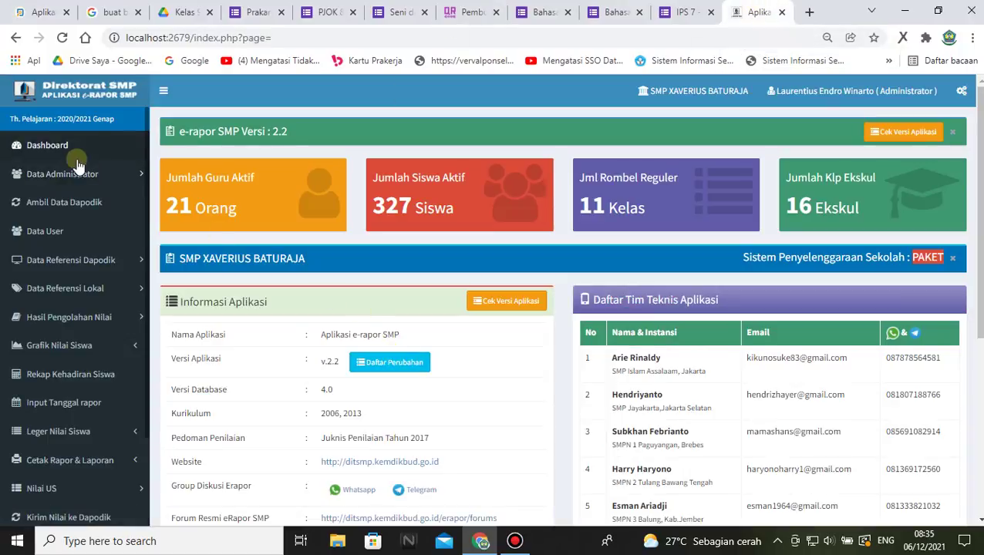
pyautogui.click(29, 9)
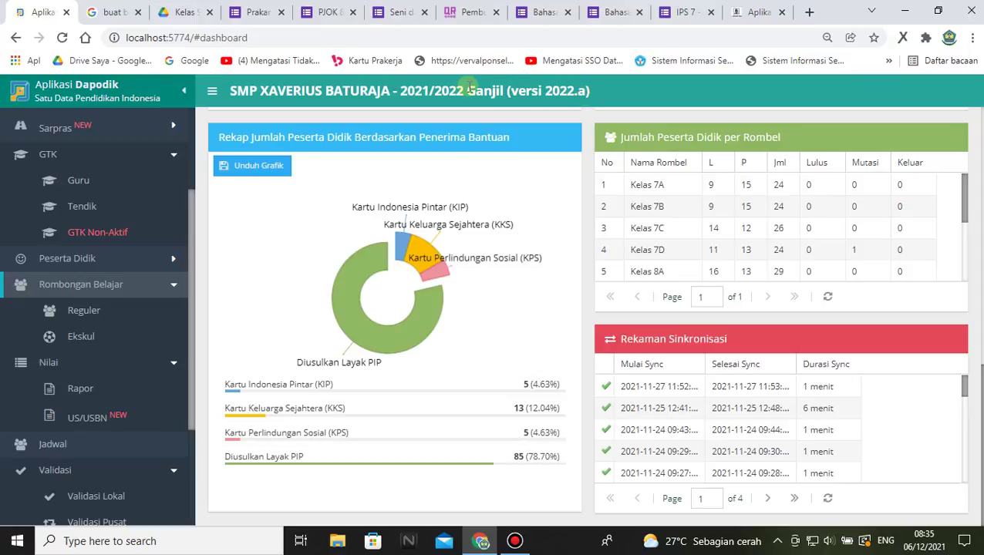
# - Highlight Ganjil and 2021/2022 in the Dapodik title, then return to e-Rapor SMP
pyautogui.moveTo(466, 91); pyautogui.dragTo(507, 86)
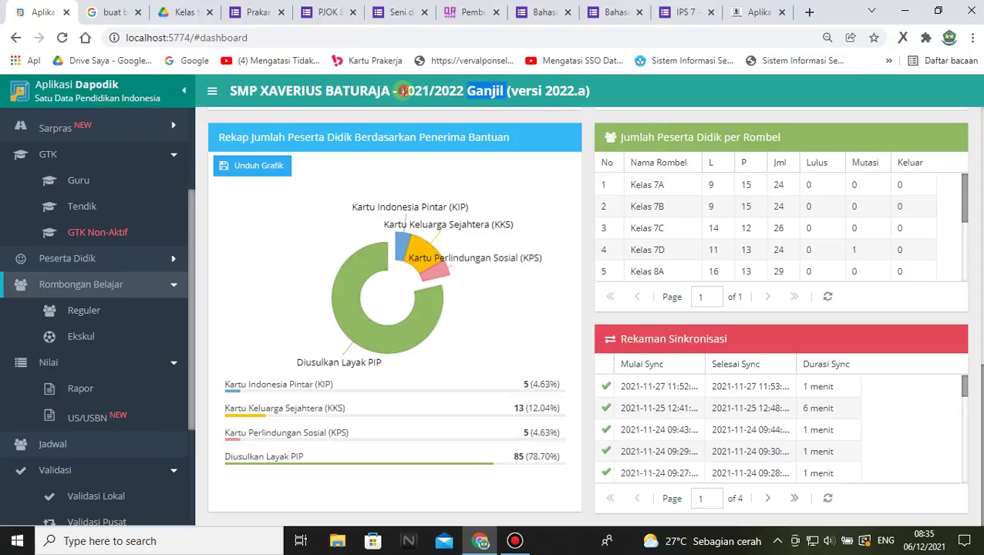
pyautogui.moveTo(400, 91); pyautogui.dragTo(469, 91)
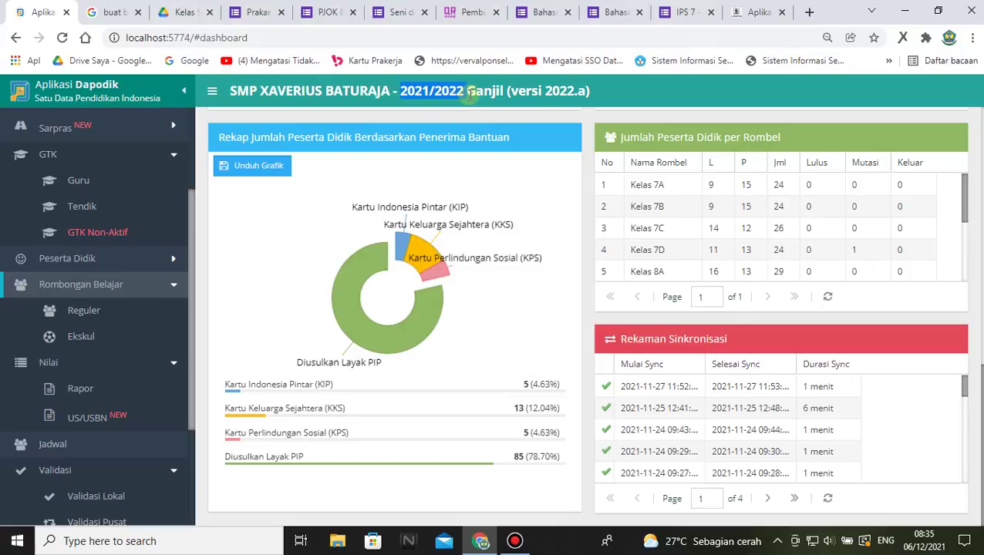
pyautogui.click(755, 12)
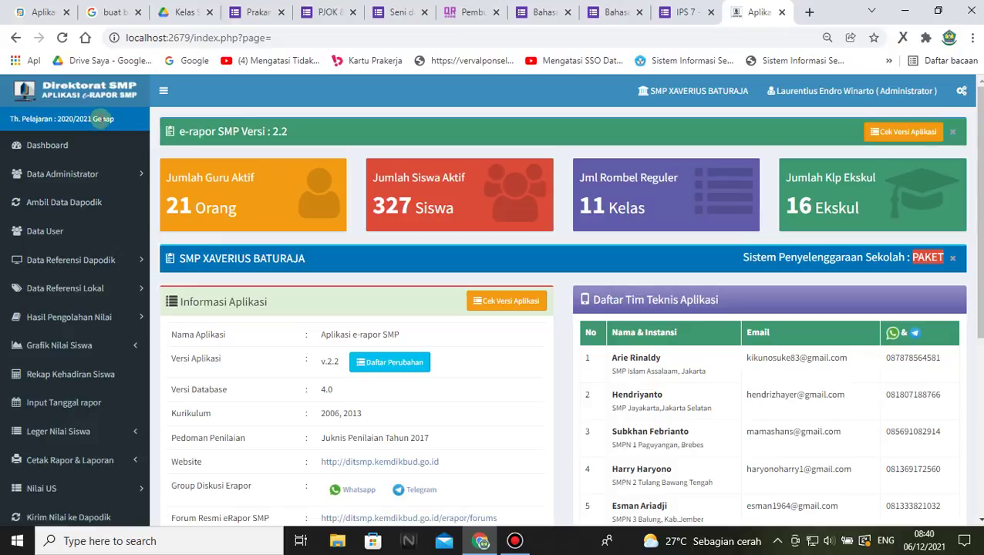
# - Open Ambil Data Dapodik and re-sync the school data with Sinkron Data Sekolah
pyautogui.click(26, 202)
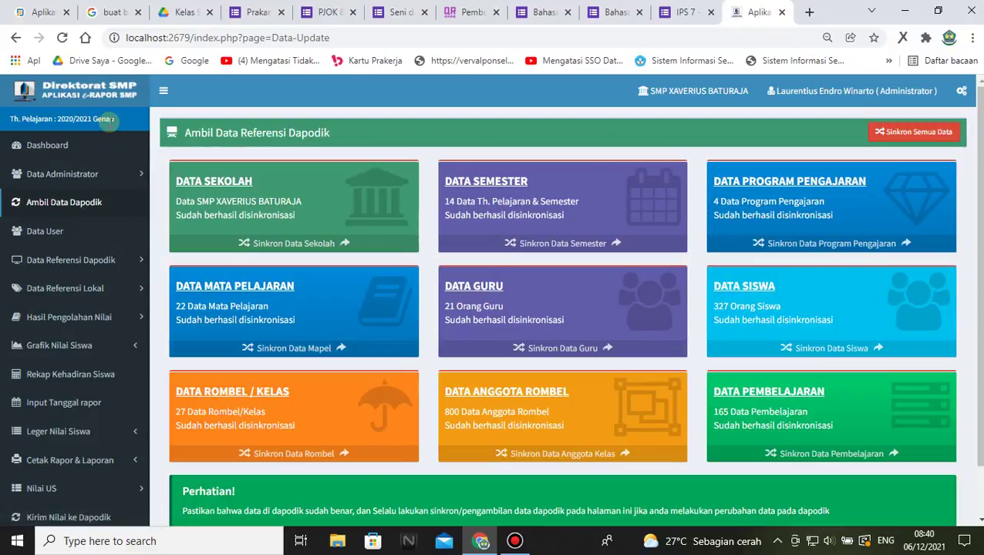
pyautogui.click(37, 13)
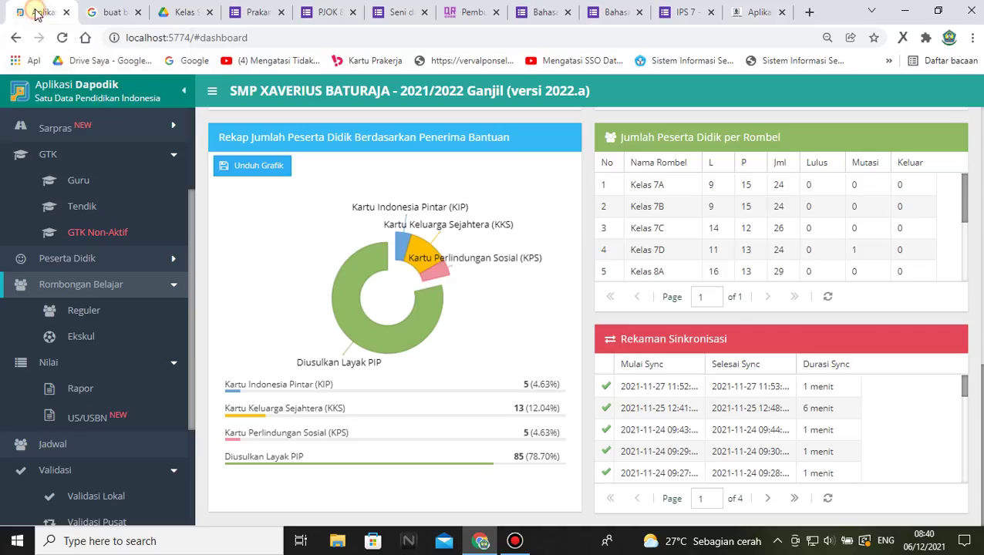
pyautogui.click(756, 11)
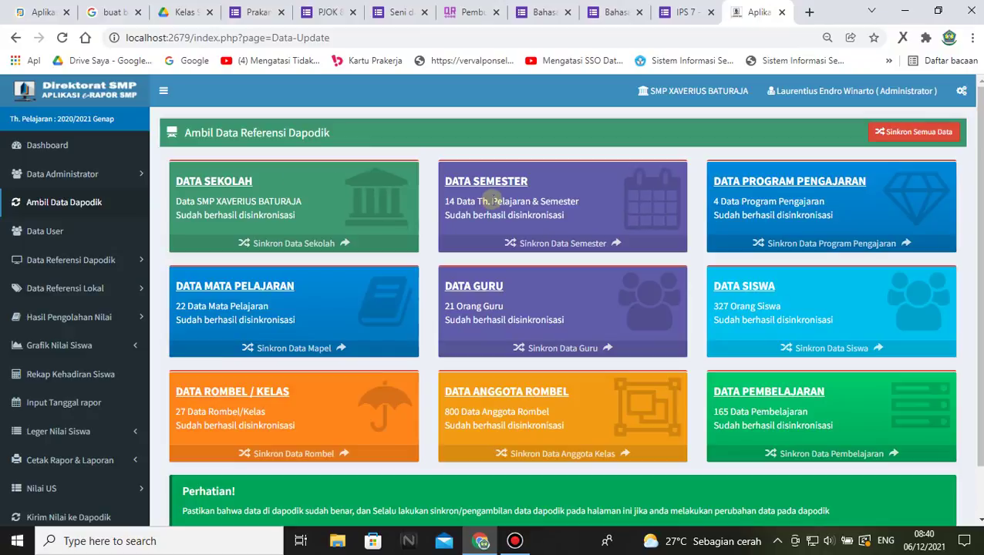
pyautogui.scroll(-2, 831, 192)
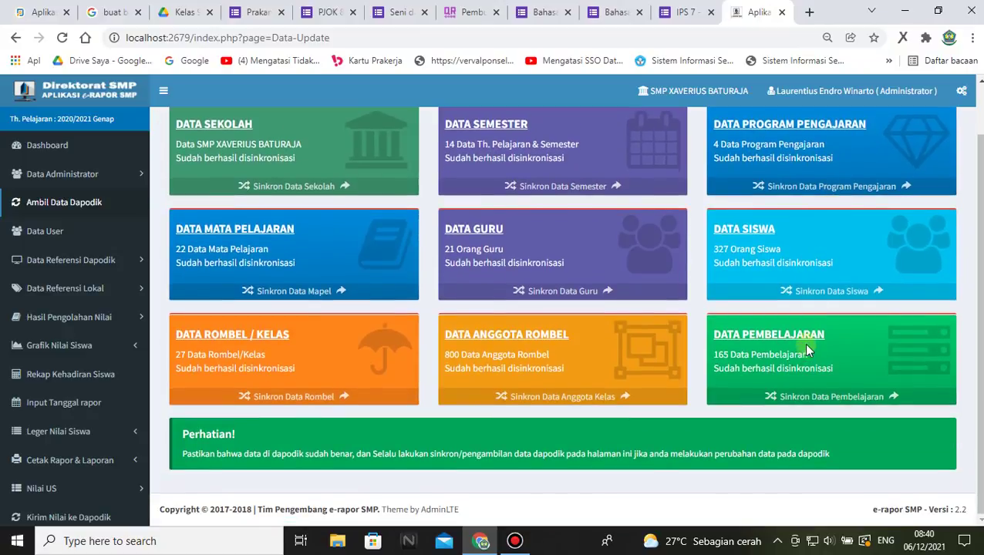
pyautogui.scroll(2, 805, 347)
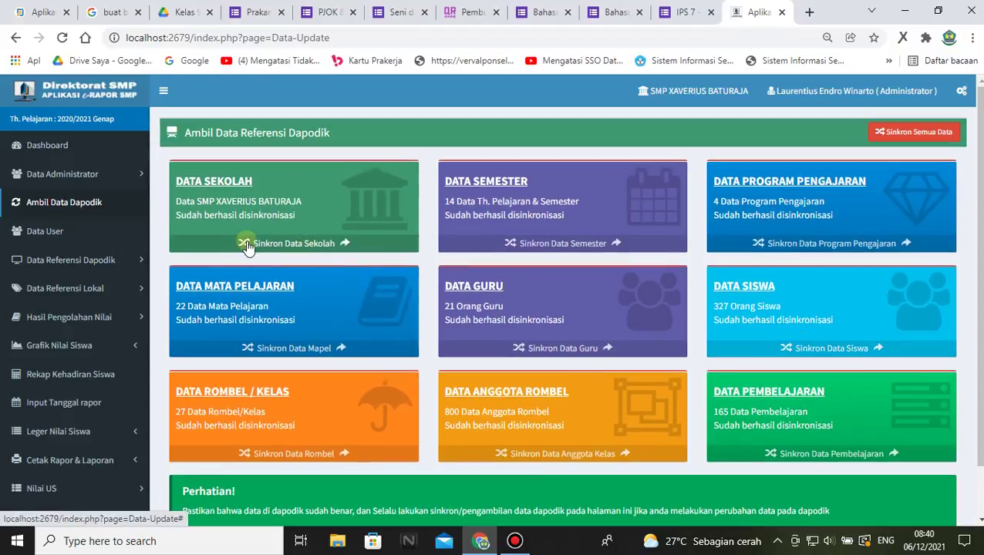
pyautogui.click(274, 244)
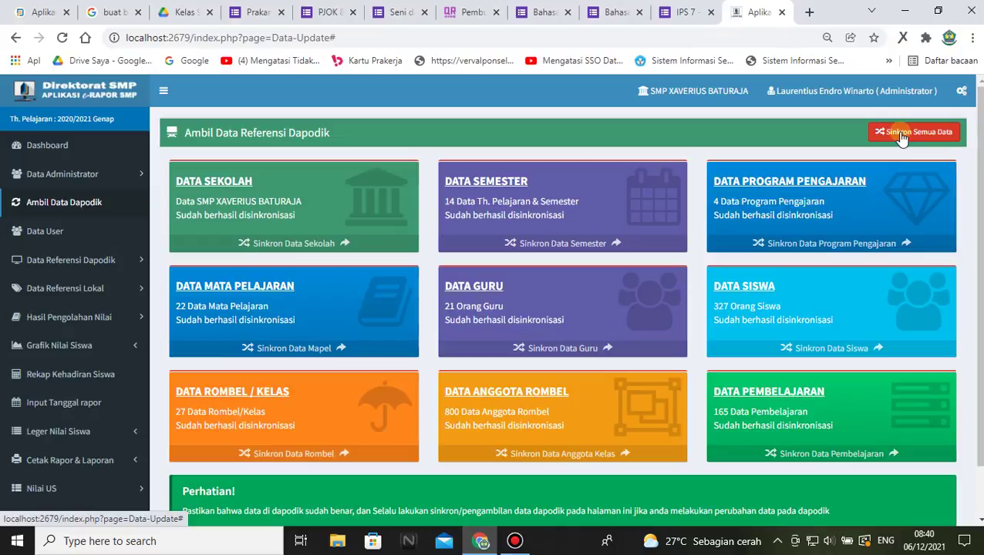
# - Run Sinkron Semua Data for all reference data, then reload the page twice
pyautogui.click(900, 137)
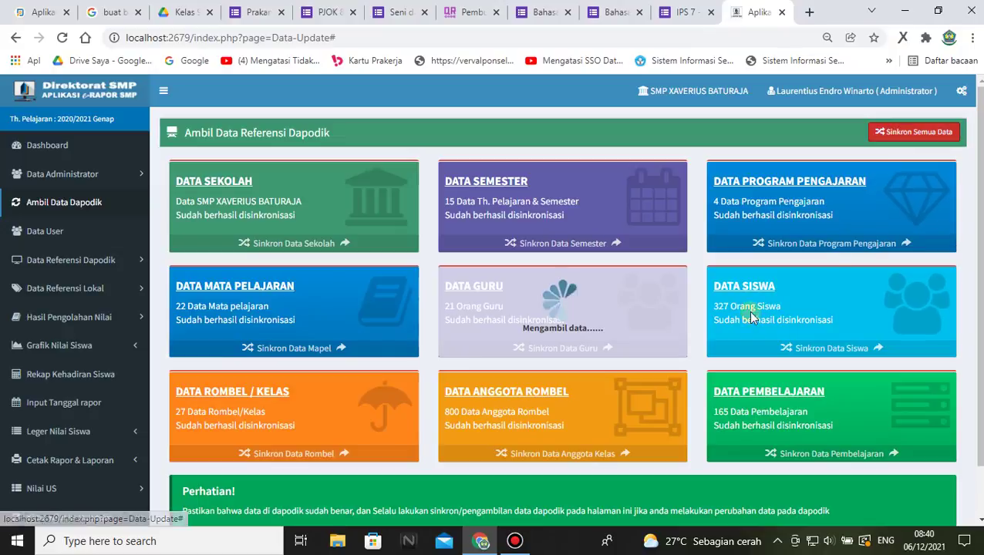
pyautogui.scroll(-1, 783, 296)
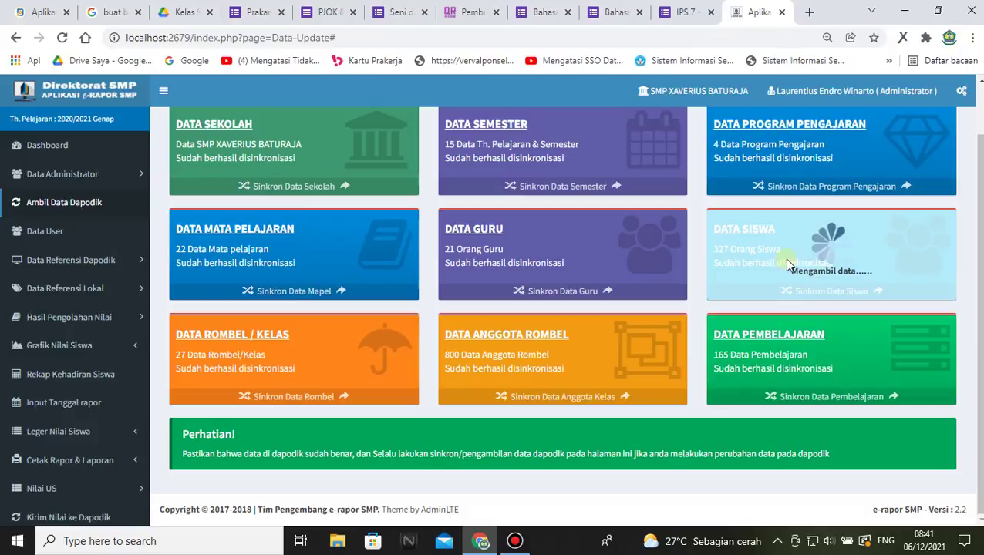
pyautogui.scroll(1, 787, 263)
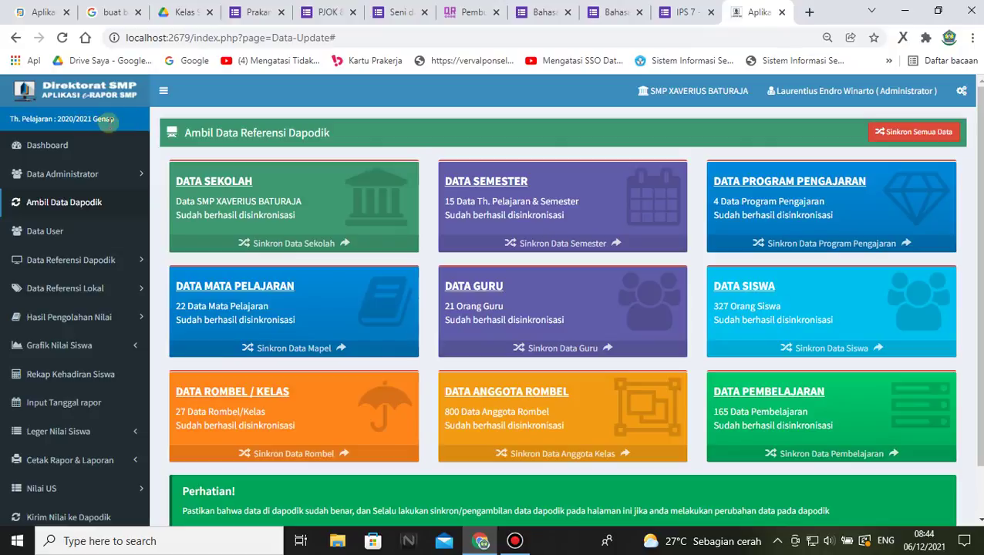
pyautogui.click(62, 37)
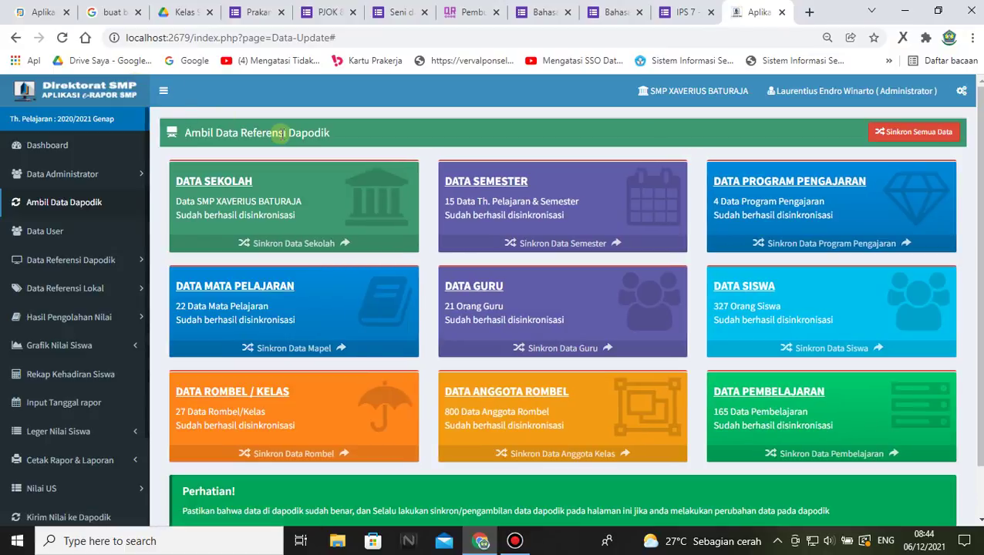
pyautogui.click(62, 37)
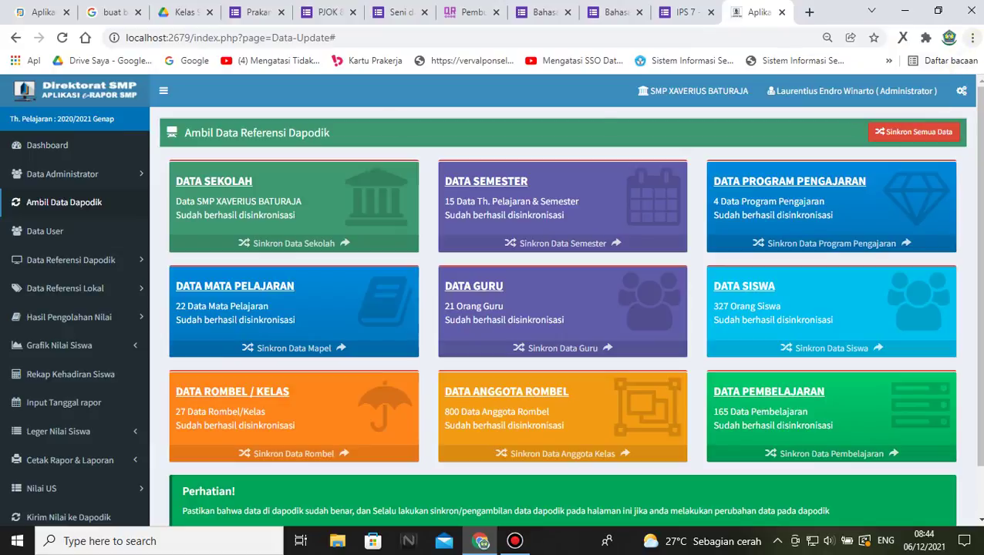
# - Clear Chrome's basic browsing data for the All time range
pyautogui.click(973, 38)
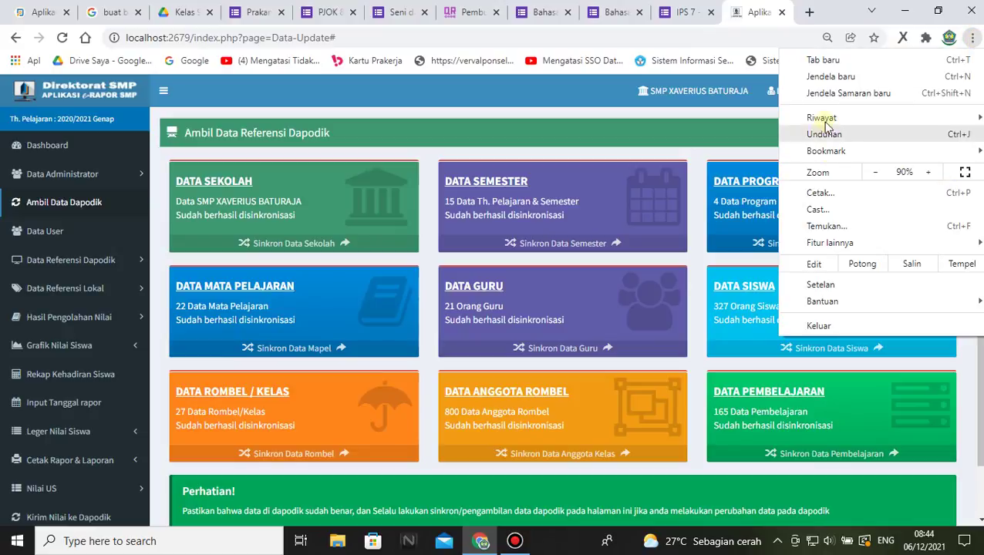
pyautogui.moveTo(829, 120)
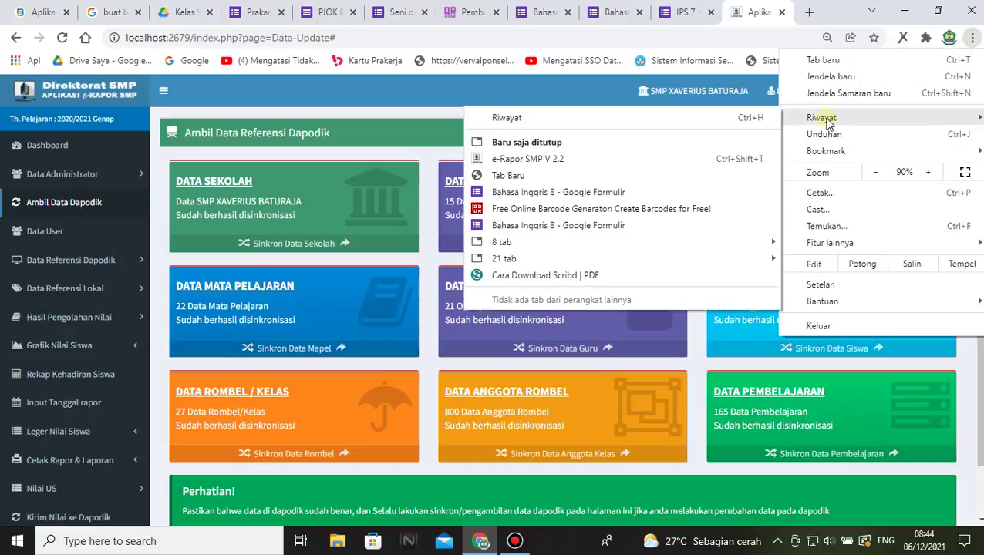
pyautogui.click(536, 122)
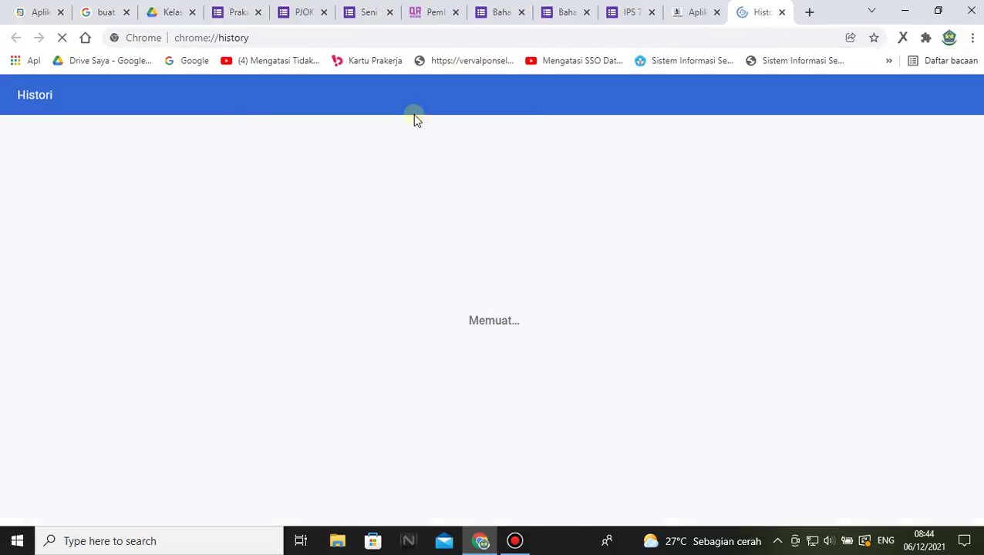
pyautogui.click(75, 213)
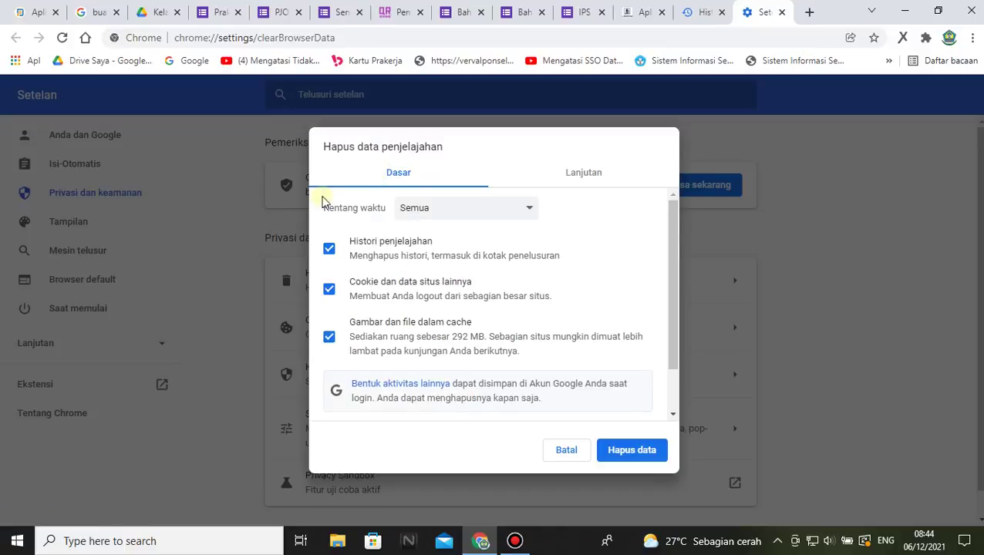
pyautogui.click(533, 209)
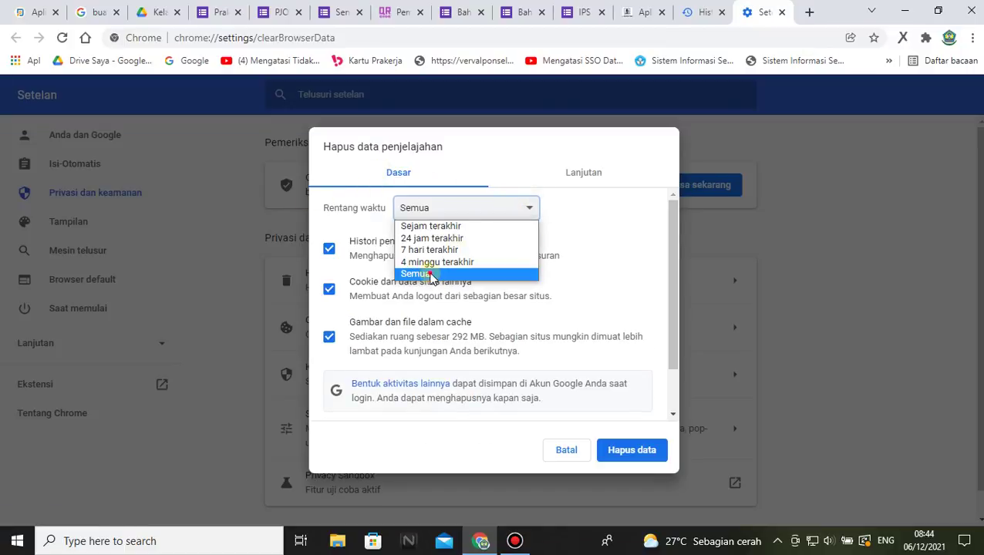
pyautogui.click(430, 271)
pyautogui.click(645, 451)
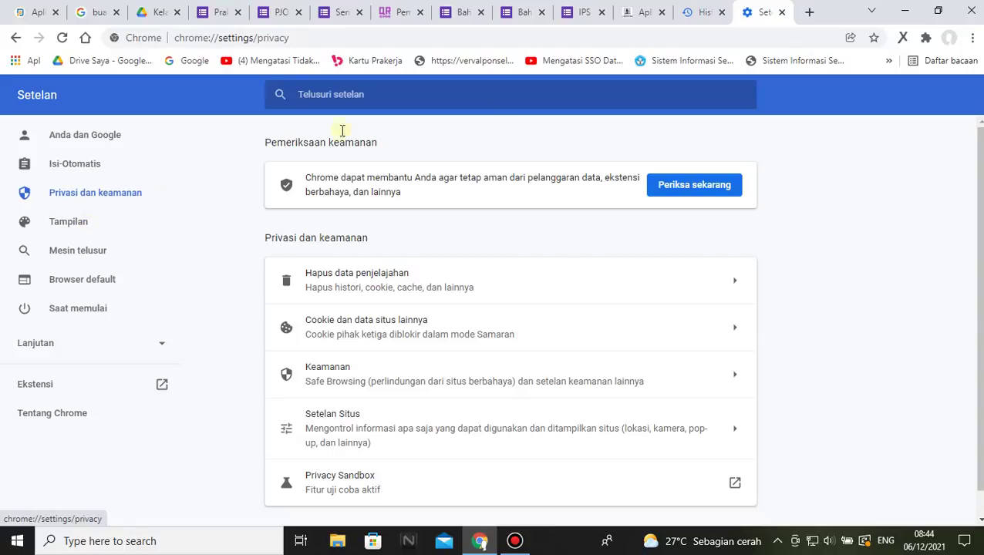
# - Clear the Advanced browsing data for All time as well
pyautogui.click(702, 16)
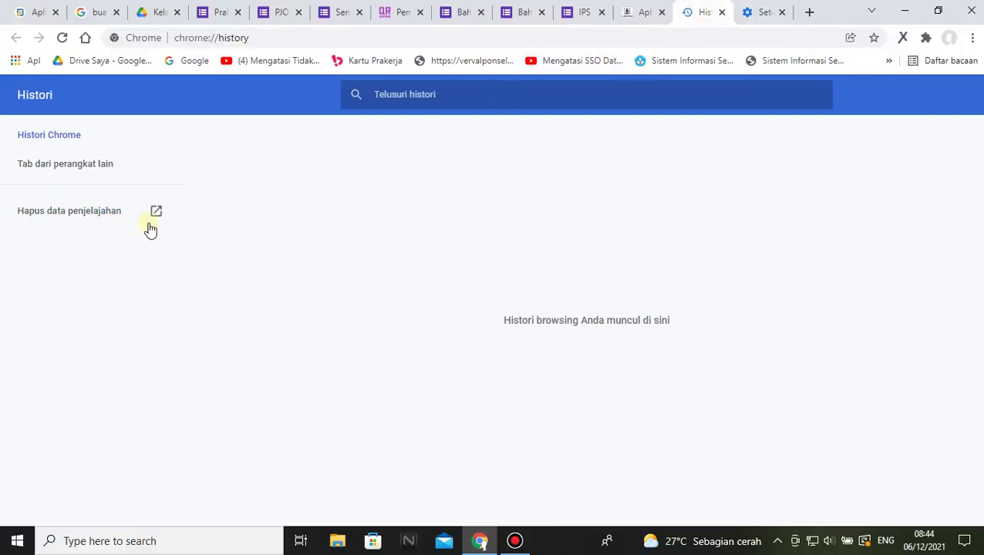
pyautogui.click(48, 214)
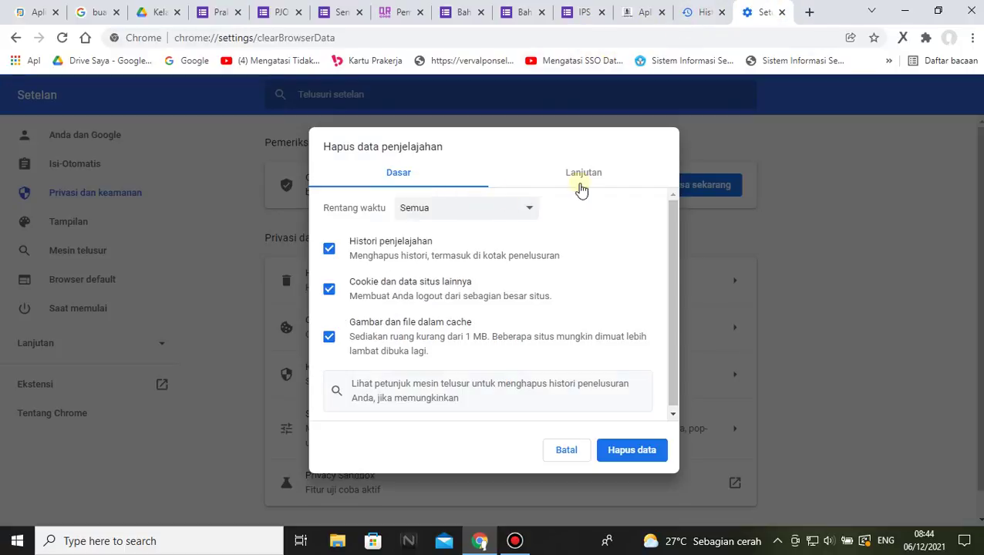
pyautogui.click(597, 179)
pyautogui.click(529, 208)
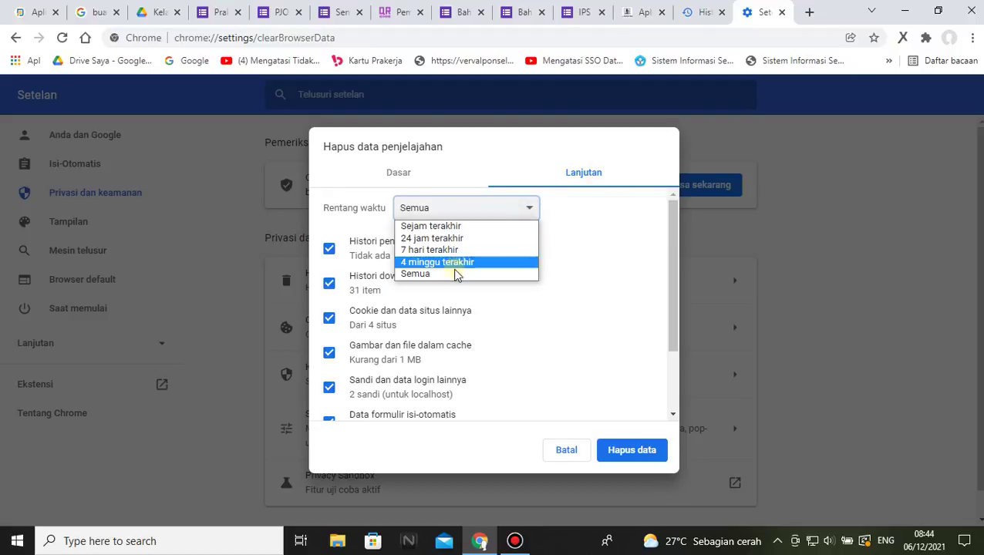
pyautogui.click(446, 276)
pyautogui.click(642, 454)
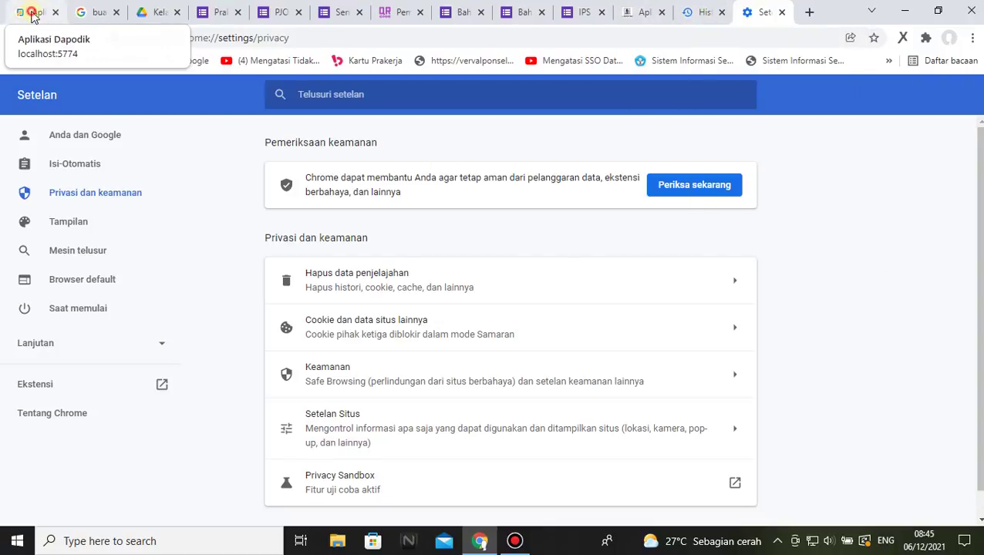
# - Reload the Dapodik and e-Rapor tabs to bring up the e-Rapor login page
pyautogui.click(33, 12)
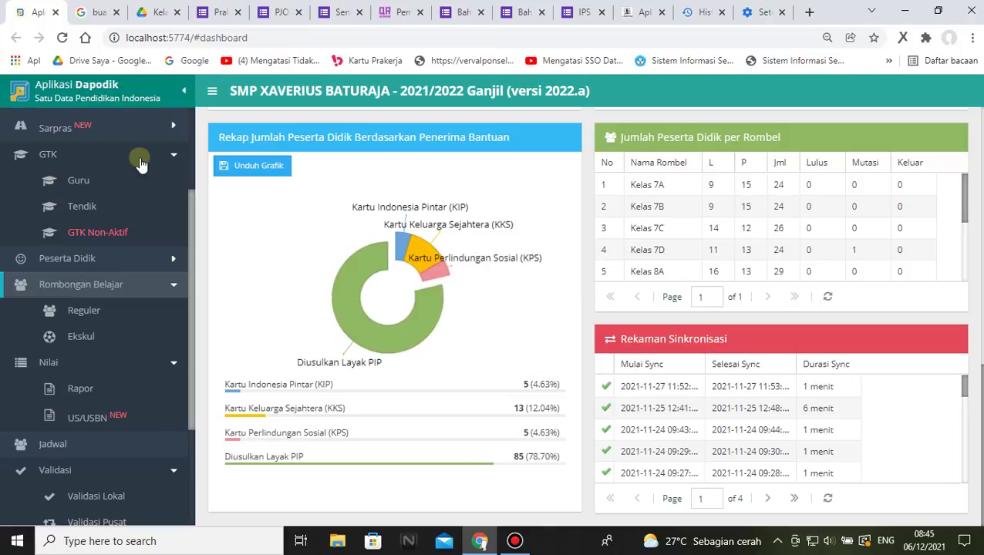
pyautogui.click(62, 38)
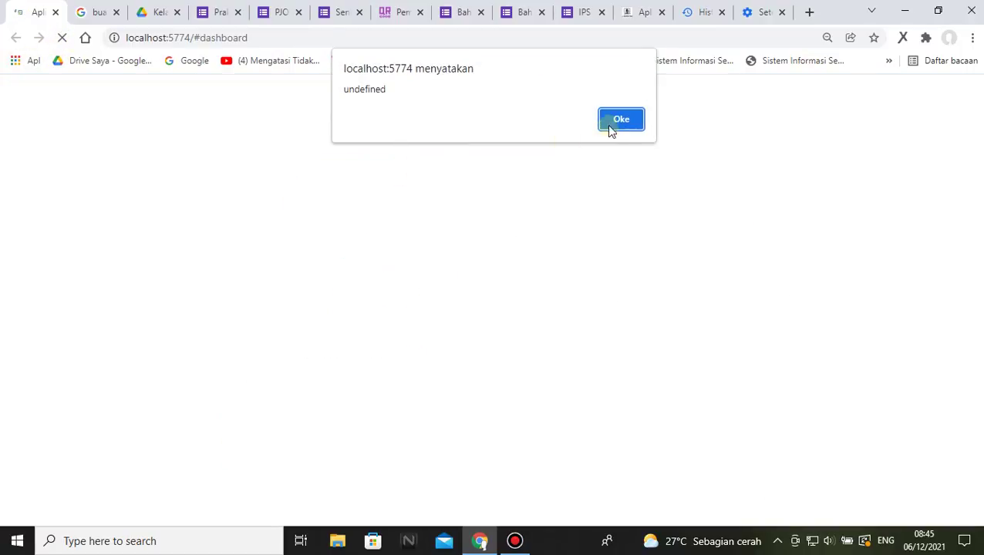
pyautogui.click(621, 119)
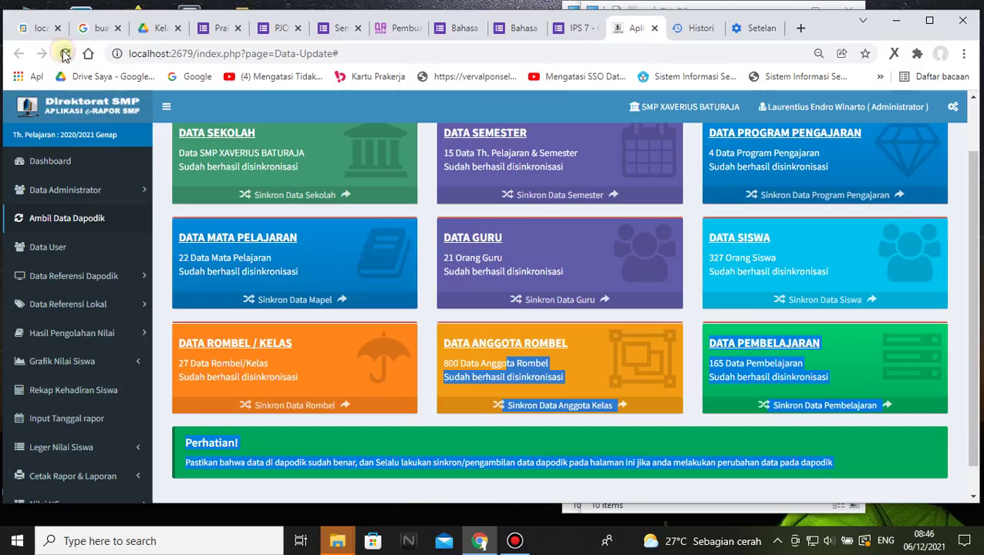
pyautogui.click(65, 54)
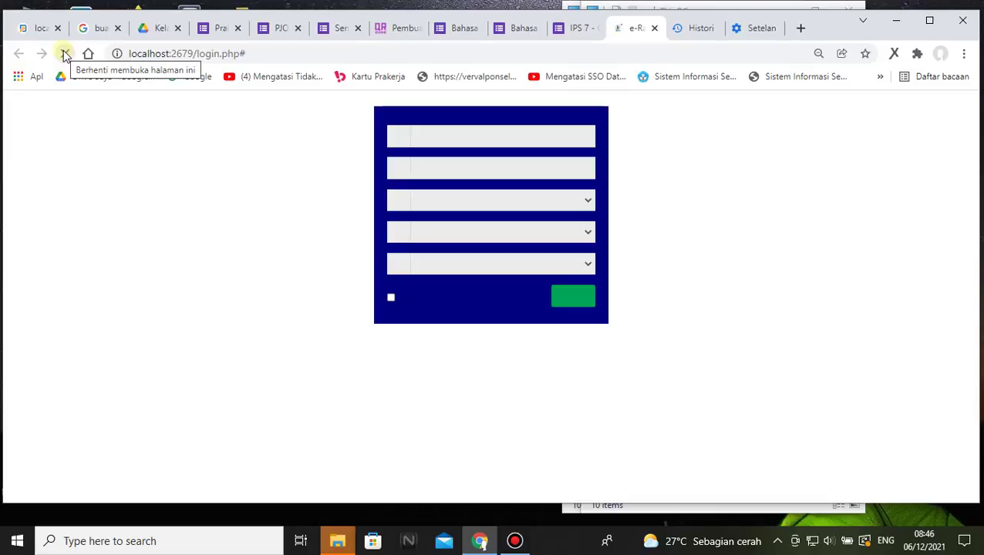
# - Enter the school username without its e-mail domain, and the account password
pyautogui.click(510, 222)
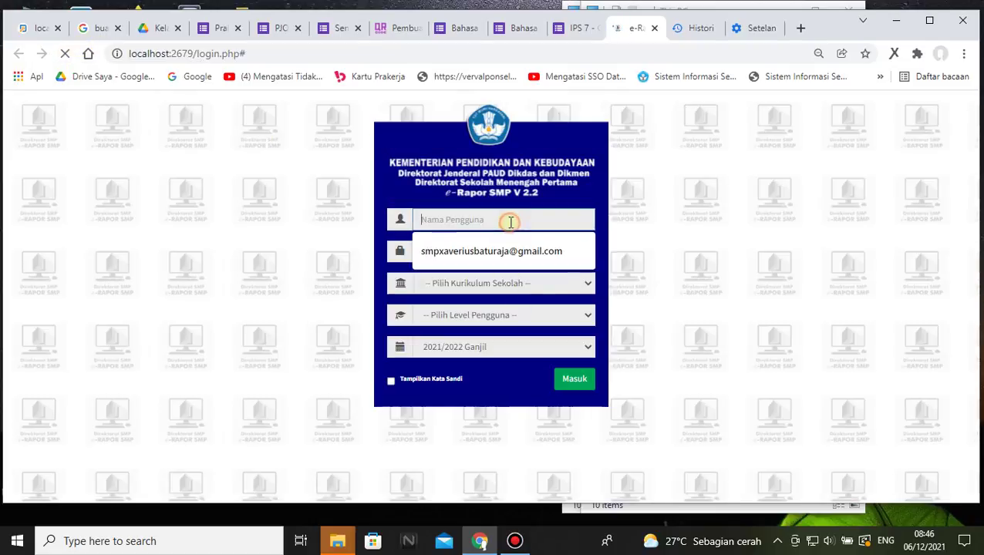
pyautogui.click(486, 253)
pyautogui.moveTo(502, 221); pyautogui.dragTo(580, 230)
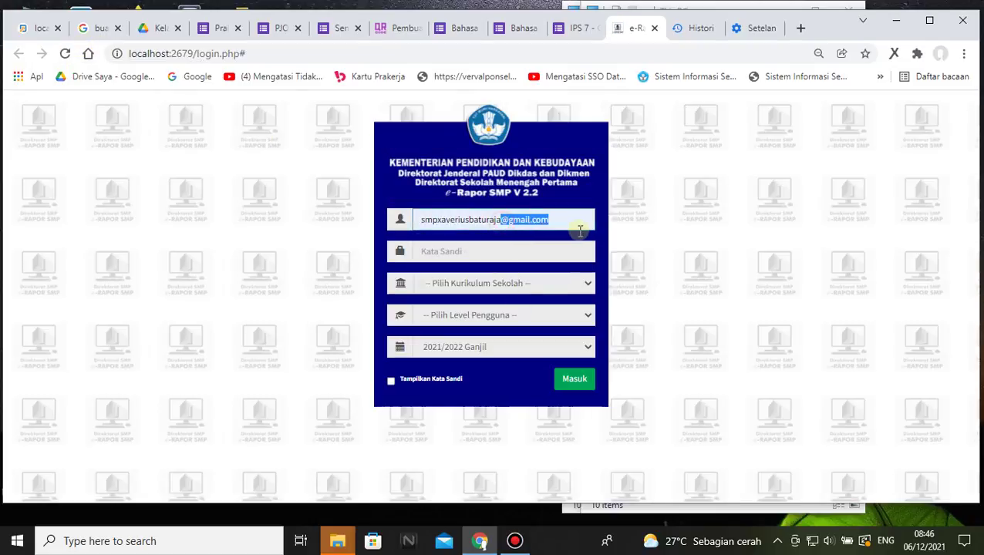
pyautogui.press('BackSpace')
pyautogui.click(678, 267)
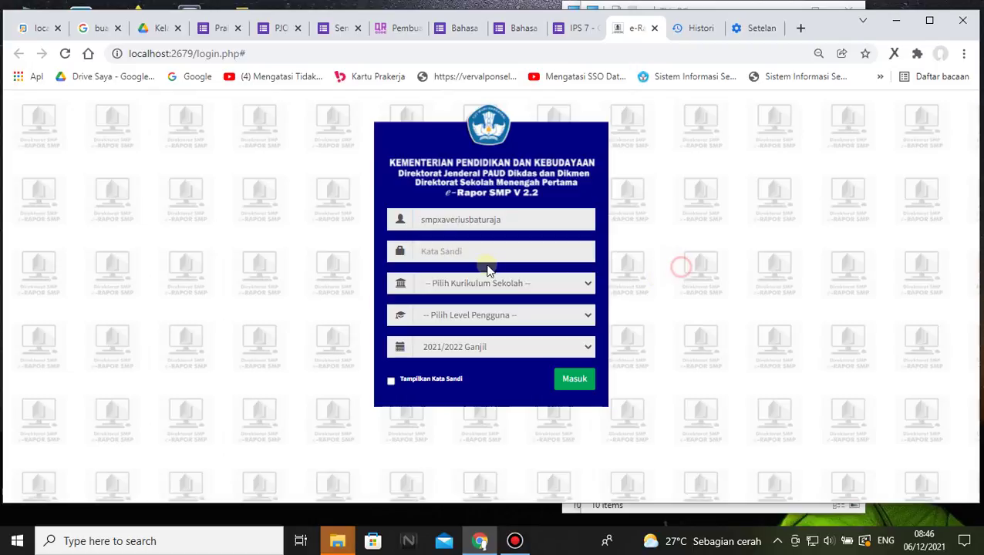
pyautogui.click(478, 256)
pyautogui.write('1')
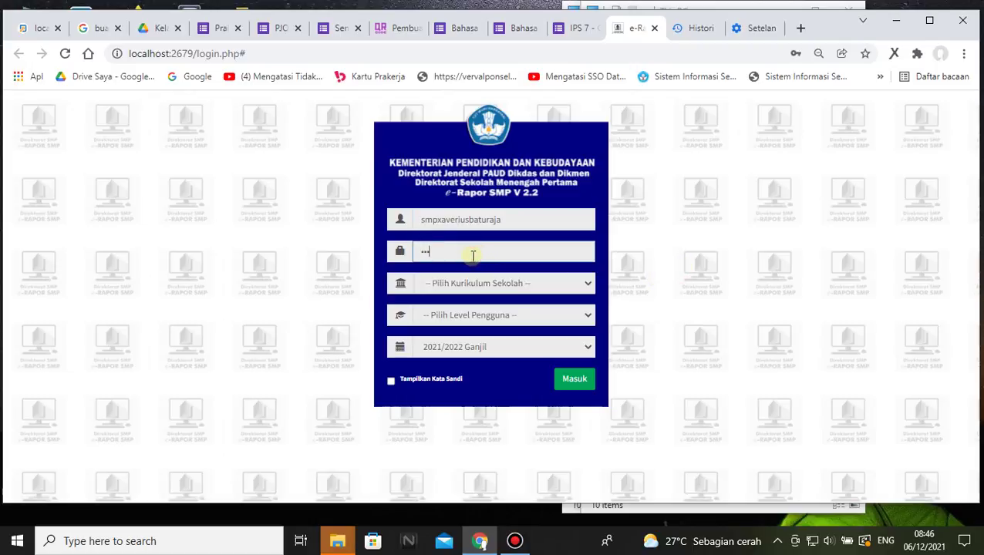
pyautogui.write('23456')
# - Choose K-2013 Paket, Admin and 2021/2022 Ganjil, then log in
pyautogui.click(466, 283)
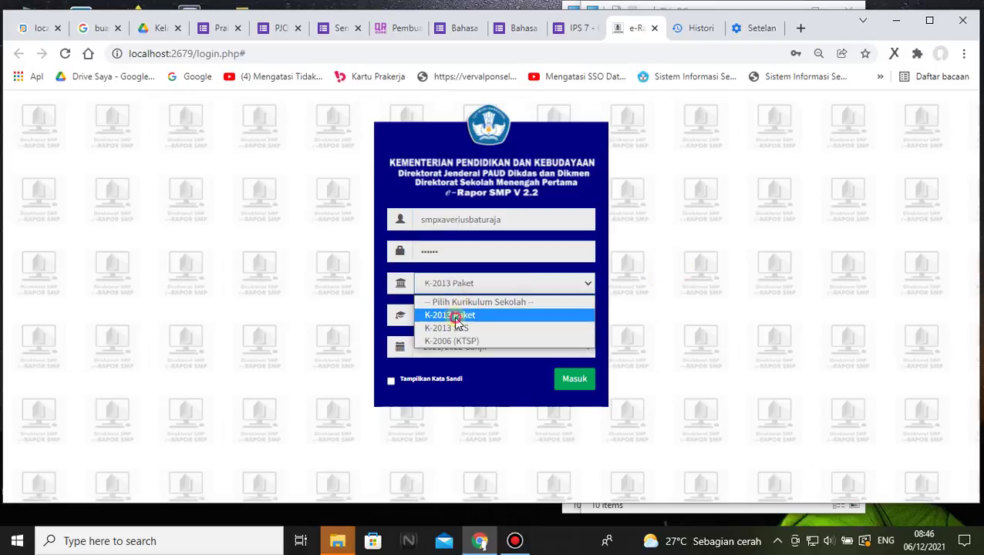
pyautogui.click(463, 314)
pyautogui.click(470, 318)
pyautogui.click(444, 347)
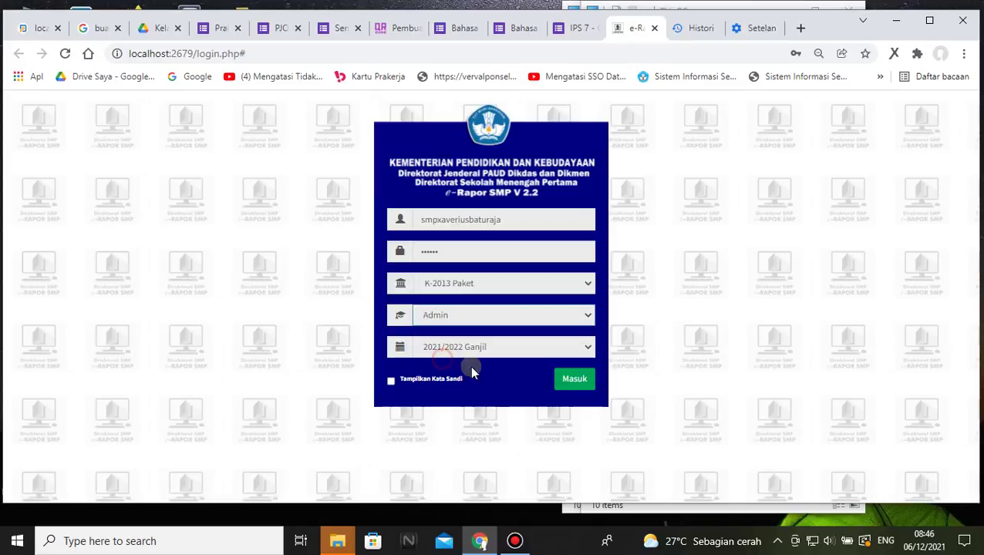
pyautogui.click(507, 347)
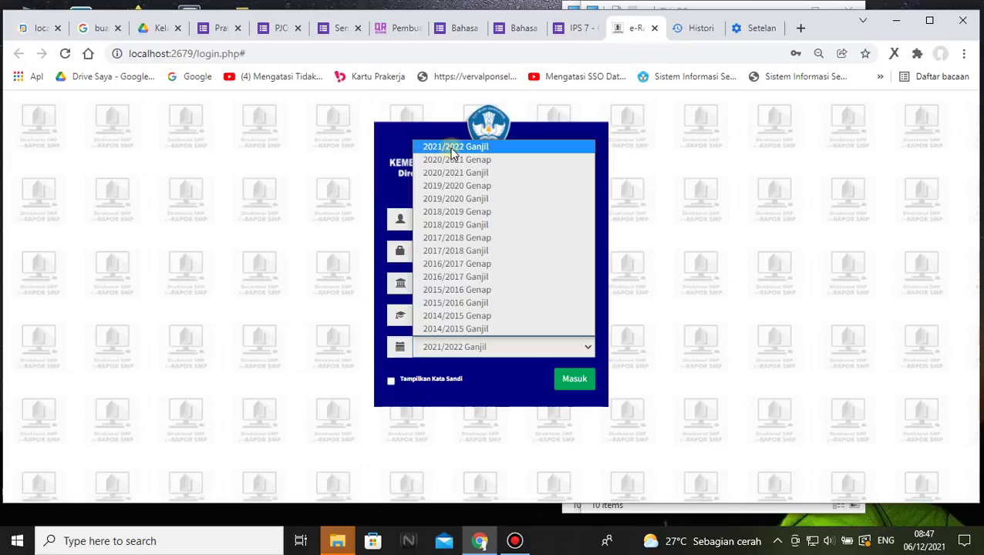
pyautogui.click(457, 148)
pyautogui.click(572, 378)
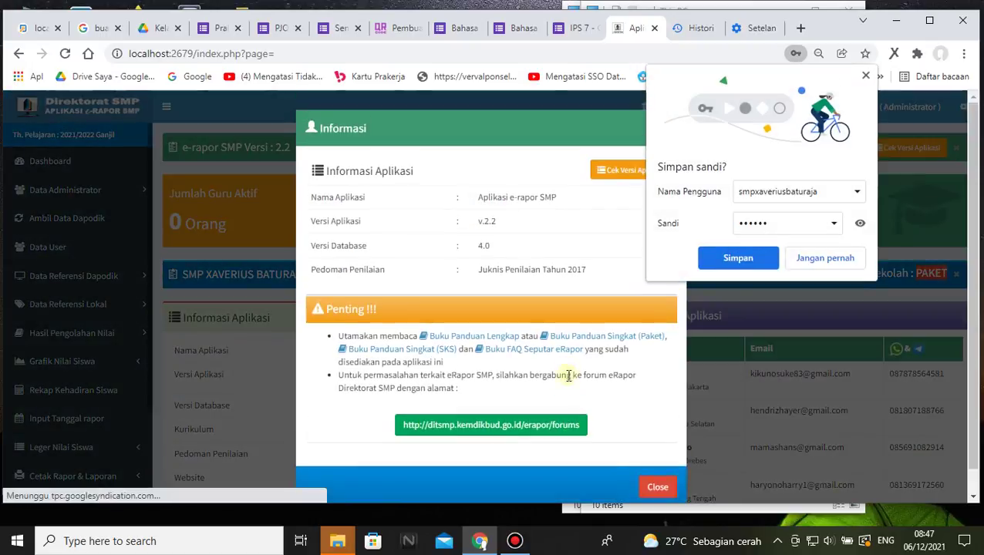
# - Close the information notice, save the password in Chrome, and open Ambil Data Dapodik
pyautogui.click(659, 487)
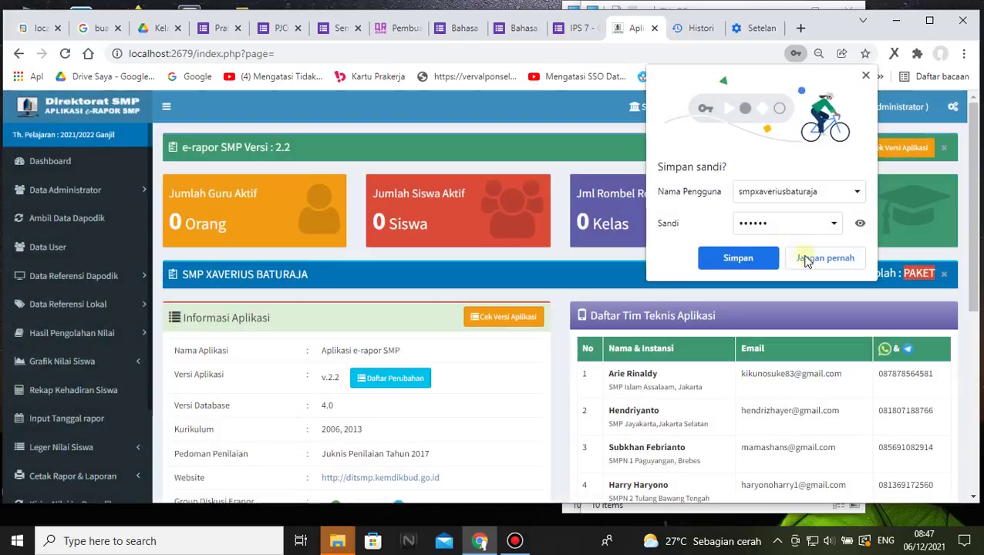
pyautogui.click(767, 260)
pyautogui.scroll(-1, 527, 193)
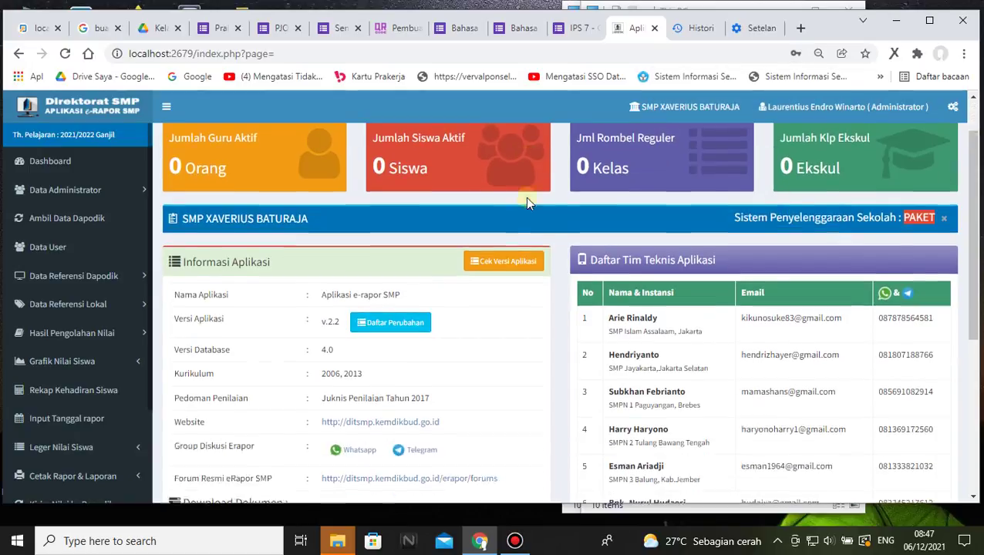
pyautogui.scroll(1, 527, 203)
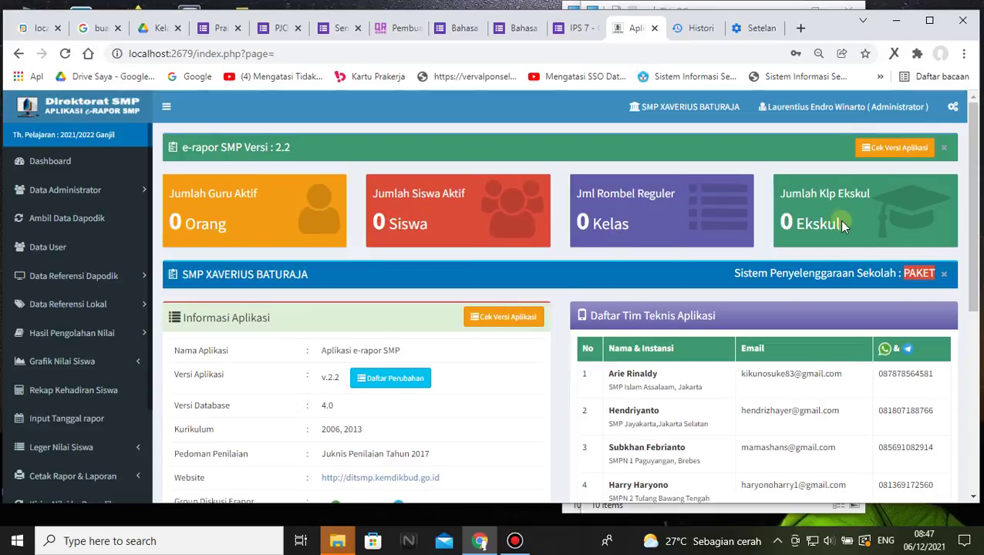
pyautogui.scroll(-3, 841, 228)
pyautogui.scroll(3, 840, 224)
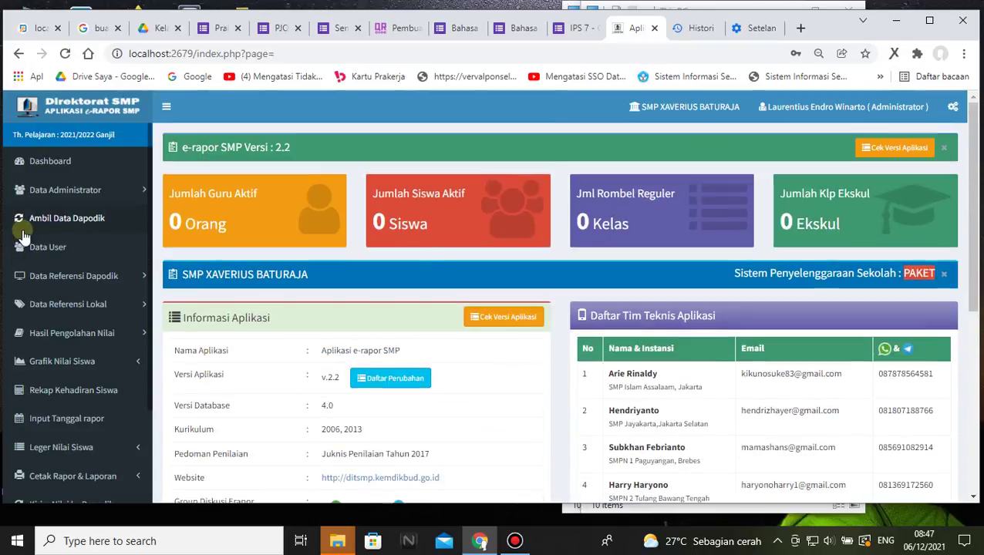
pyautogui.click(24, 222)
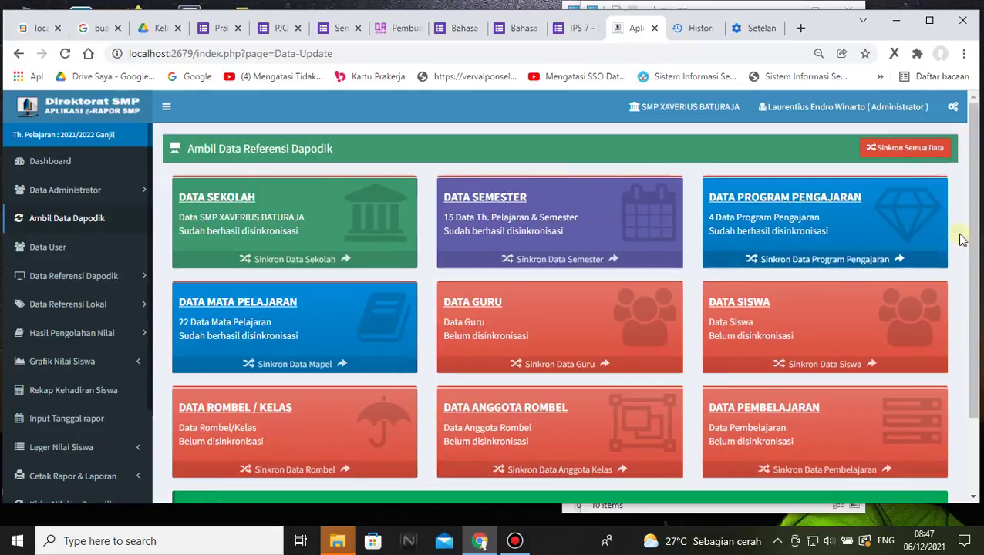
# - Start Sinkron Semua Data and confirm the full Dapodik synchronisation
pyautogui.click(887, 148)
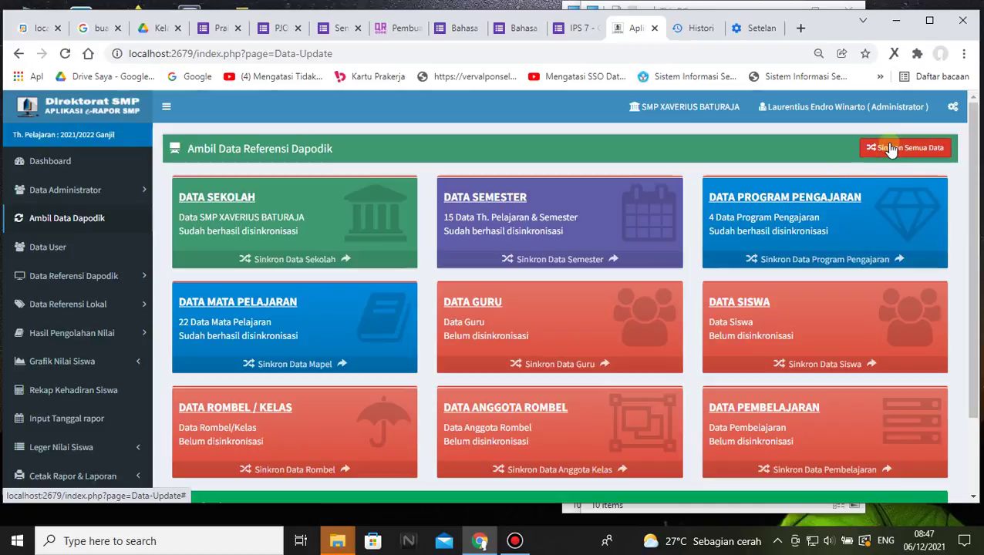
pyautogui.click(889, 149)
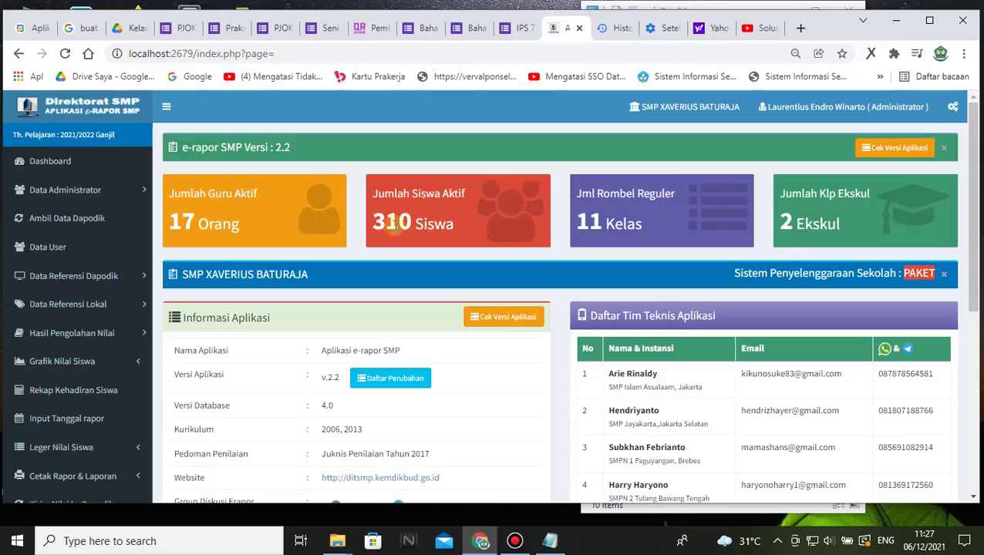
# - Compare the 310 students and 2 Ekskul counts against Dapodik, ending on the Dapodik dashboard
pyautogui.moveTo(391, 223); pyautogui.dragTo(423, 223)
pyautogui.click(378, 224)
pyautogui.moveTo(388, 222); pyautogui.dragTo(412, 223)
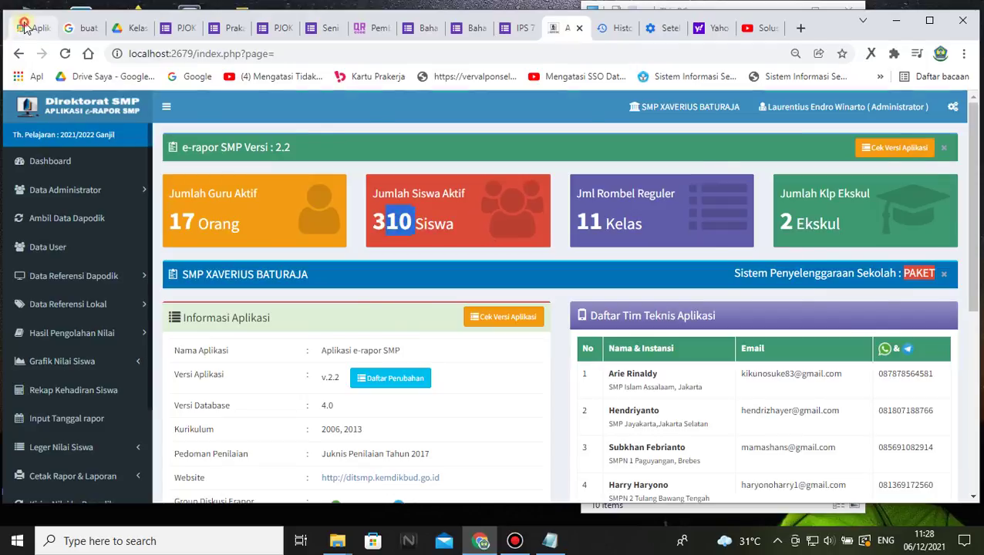
pyautogui.click(25, 28)
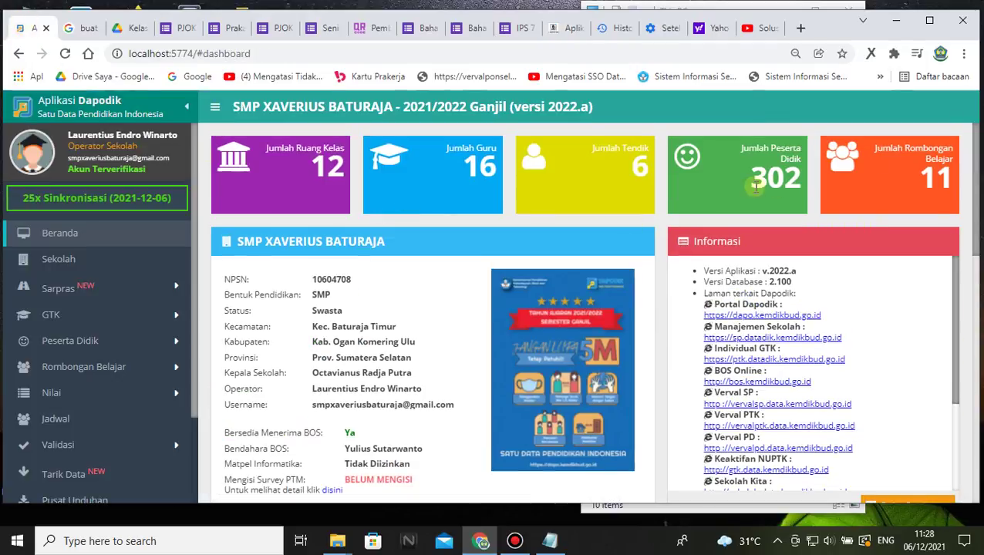
pyautogui.click(569, 31)
pyautogui.moveTo(779, 189); pyautogui.dragTo(843, 229)
pyautogui.click(873, 225)
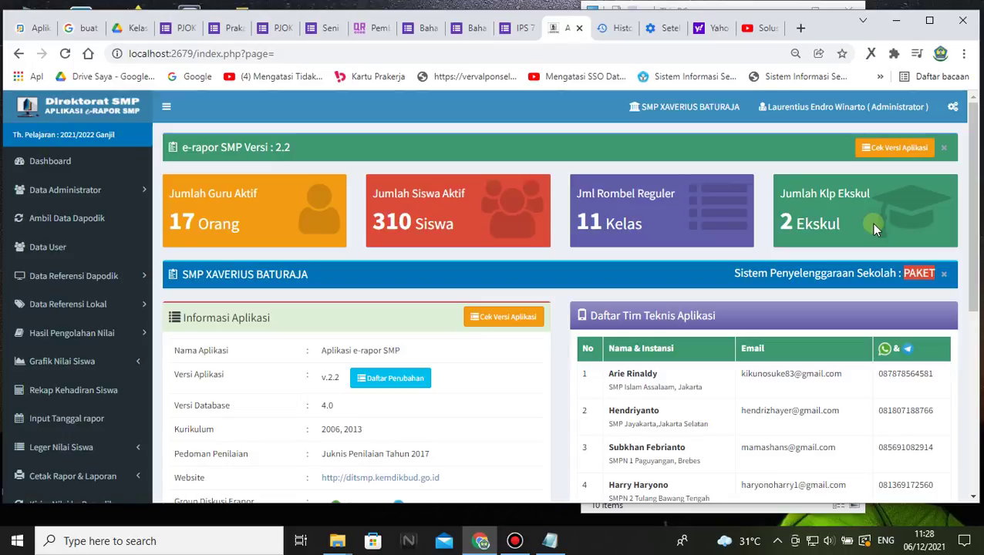
pyautogui.click(34, 31)
pyautogui.scroll(-3, 115, 355)
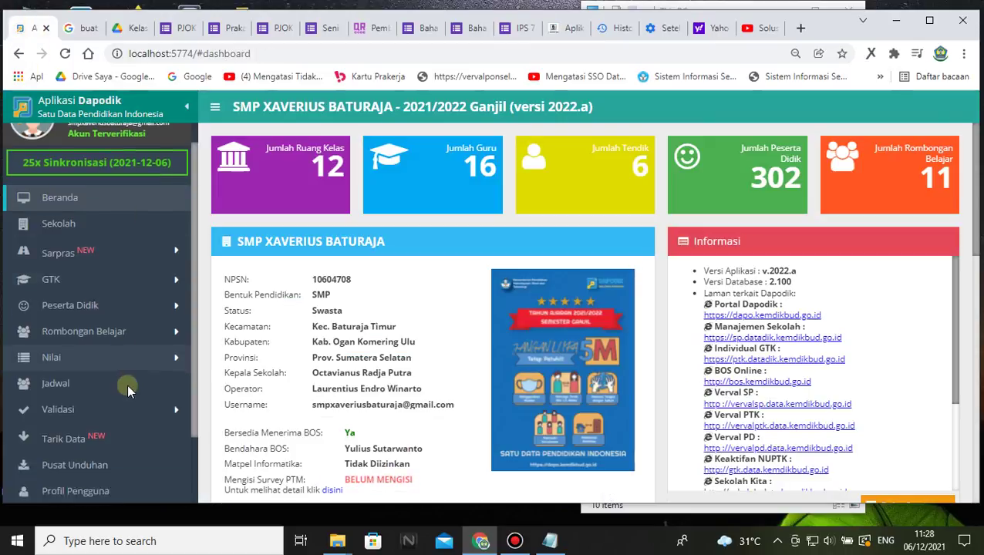
# - Open Rombongan Belajar > Ekskul and scroll through the 17 extracurricular groups
pyautogui.click(158, 257)
pyautogui.click(87, 309)
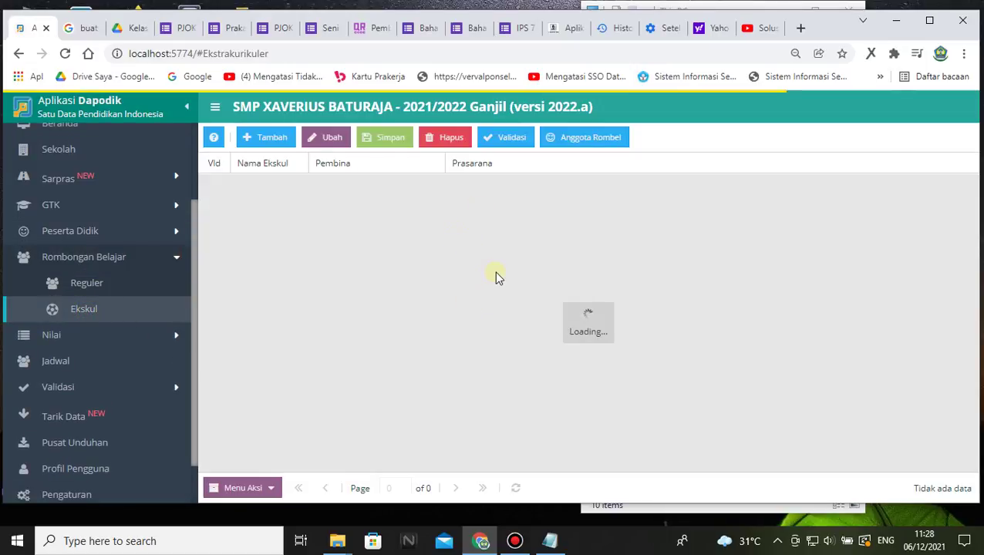
pyautogui.scroll(-1, 556, 292)
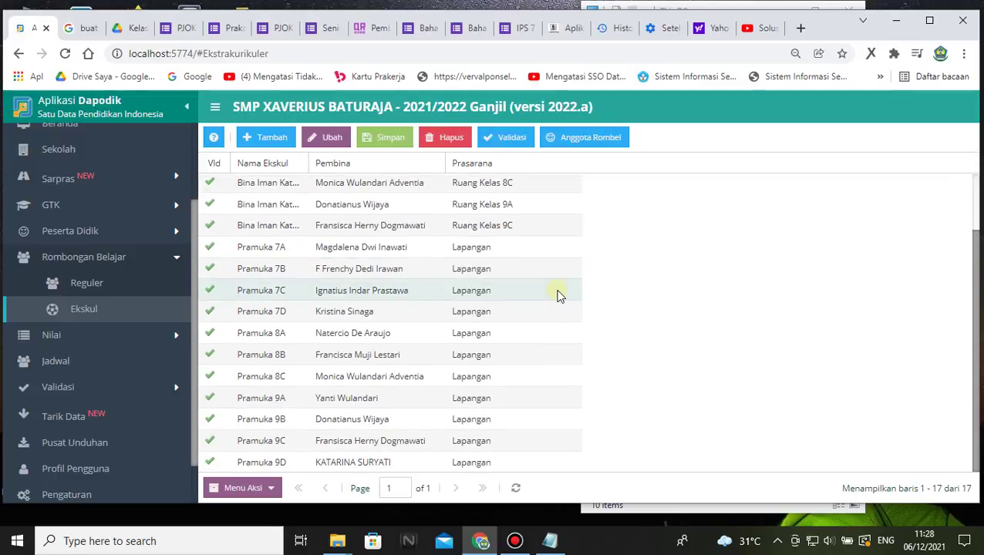
pyautogui.scroll(1, 558, 296)
pyautogui.scroll(-1, 560, 293)
pyautogui.scroll(1, 562, 291)
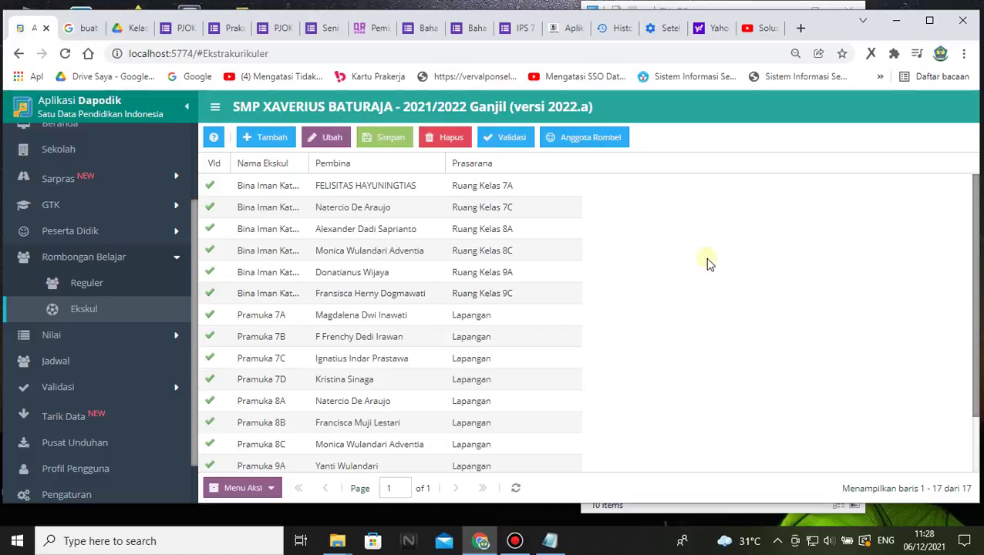
# - Check the e-Rapor SMP dashboard, then return to Dapodik and expand the GTK section
pyautogui.click(567, 29)
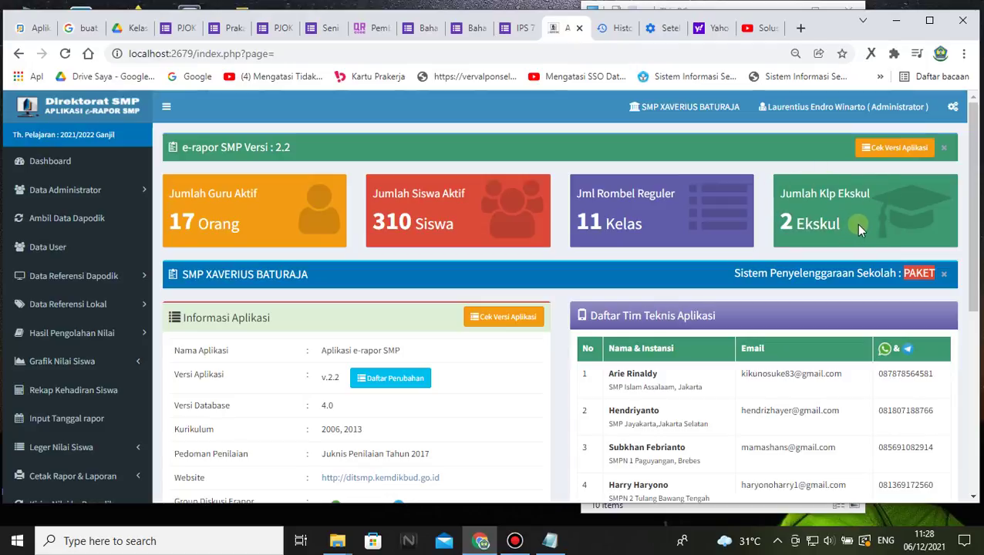
pyautogui.click(32, 30)
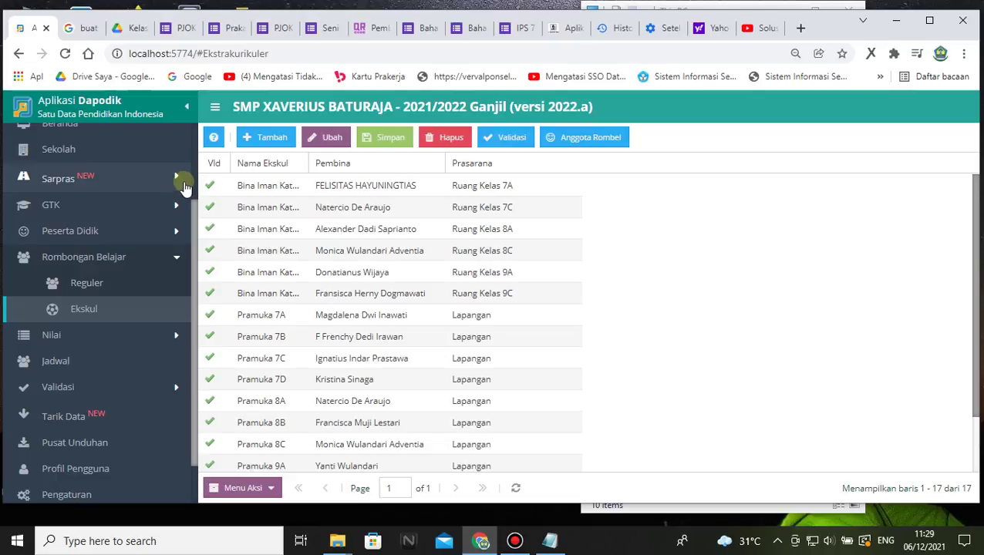
pyautogui.click(170, 208)
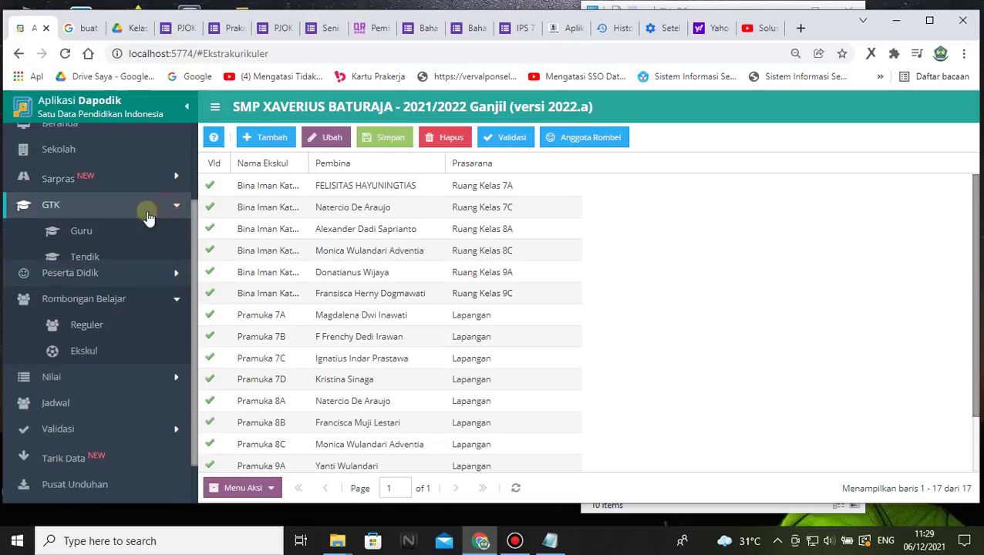
# - Review the 16-entry teacher list and the extracurricular group list
pyautogui.click(83, 232)
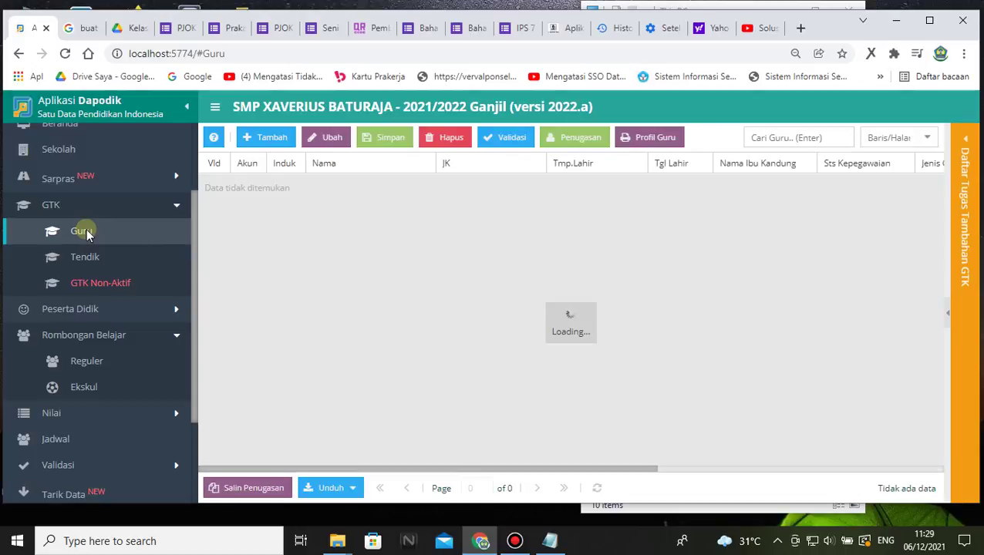
pyautogui.click(101, 386)
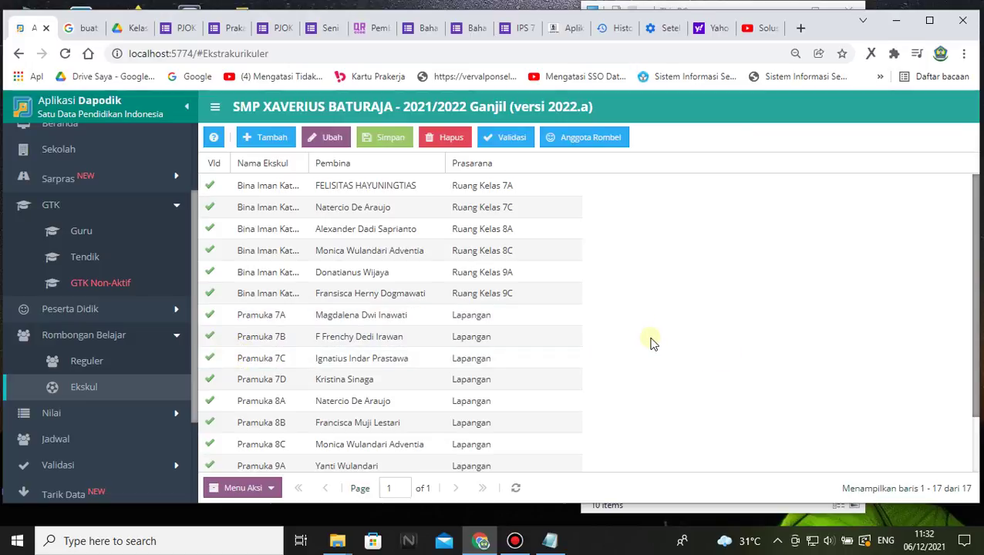
pyautogui.scroll(3, 174, 238)
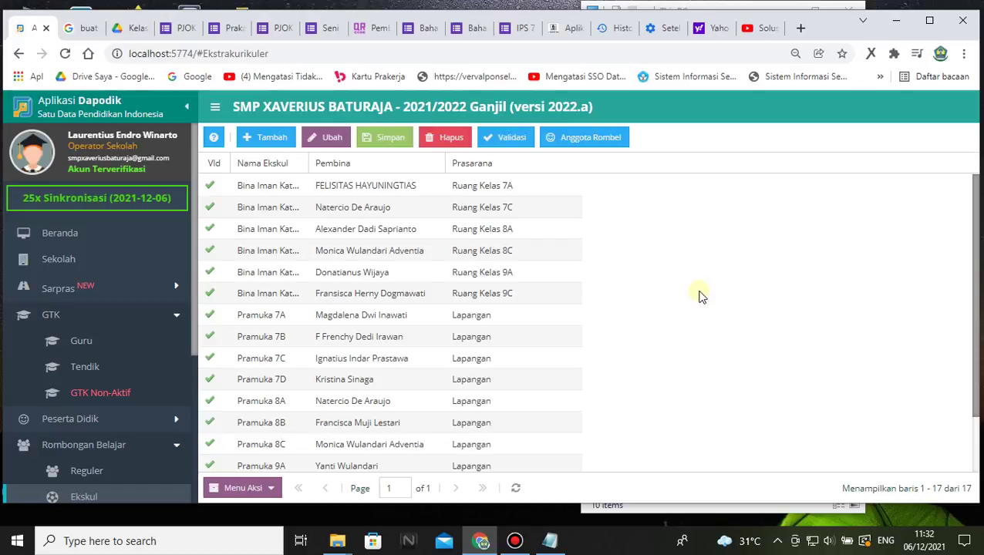
pyautogui.scroll(-1, 682, 305)
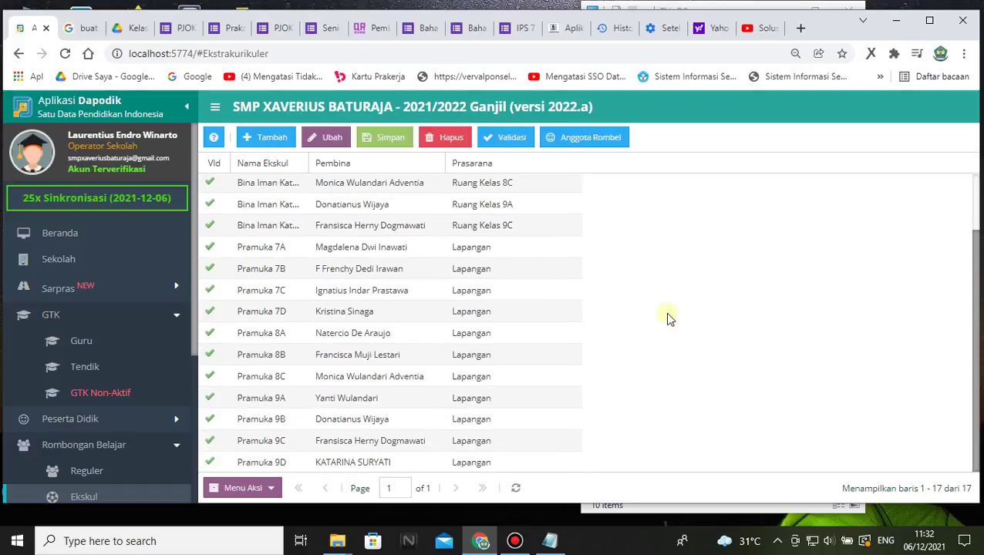
pyautogui.click(94, 341)
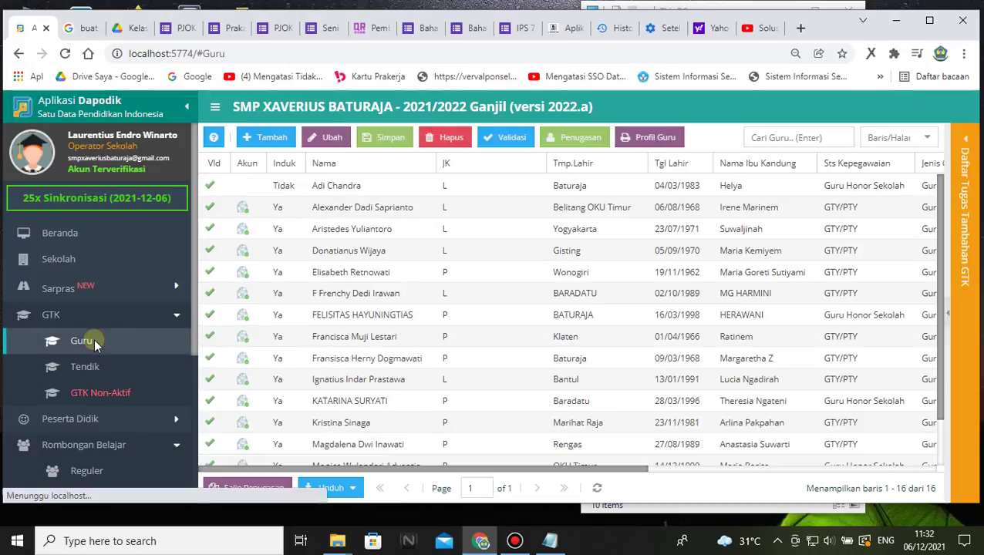
pyautogui.scroll(-3, 96, 341)
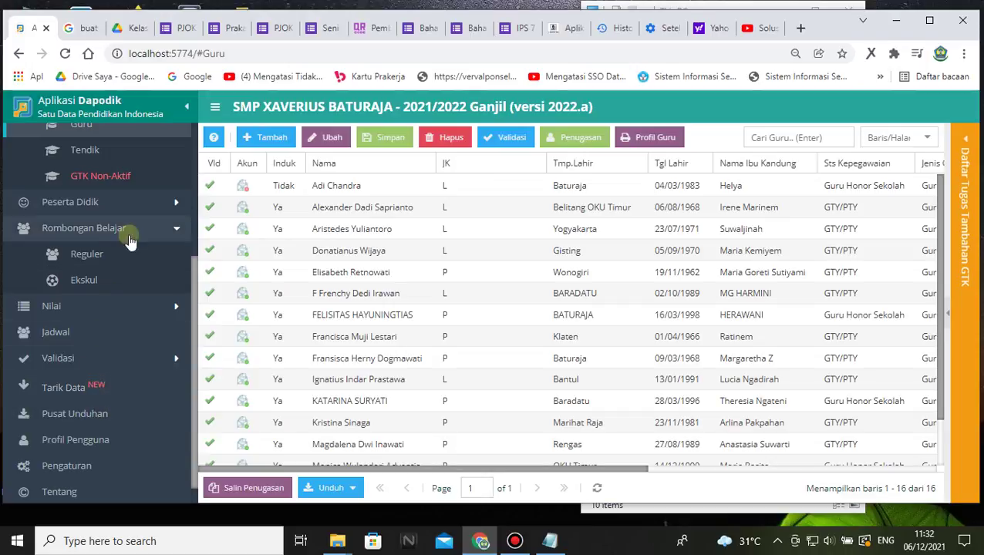
# - Glance at the regular class groups and the Ekskul list, then open the Sekolah profile page
pyautogui.click(98, 253)
pyautogui.click(103, 282)
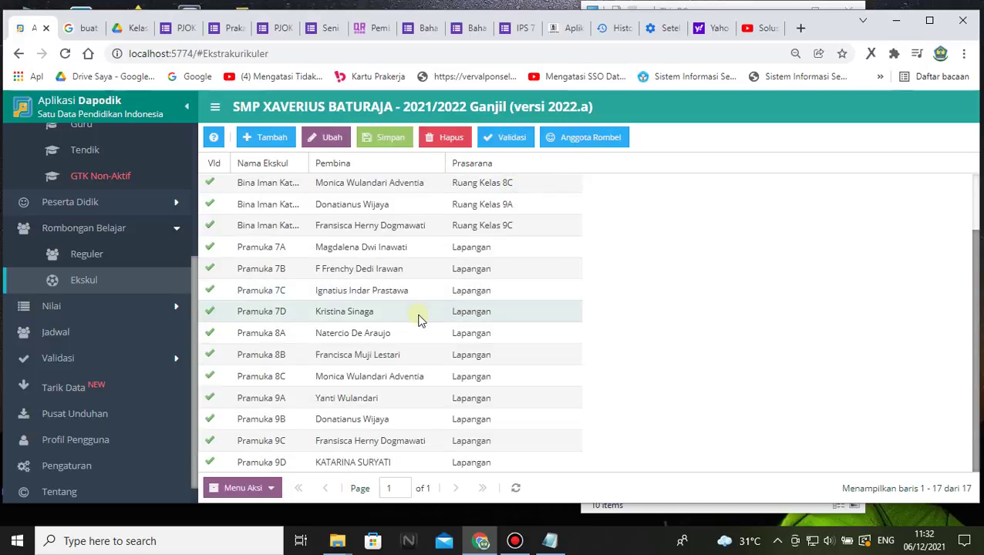
pyautogui.scroll(2, 421, 311)
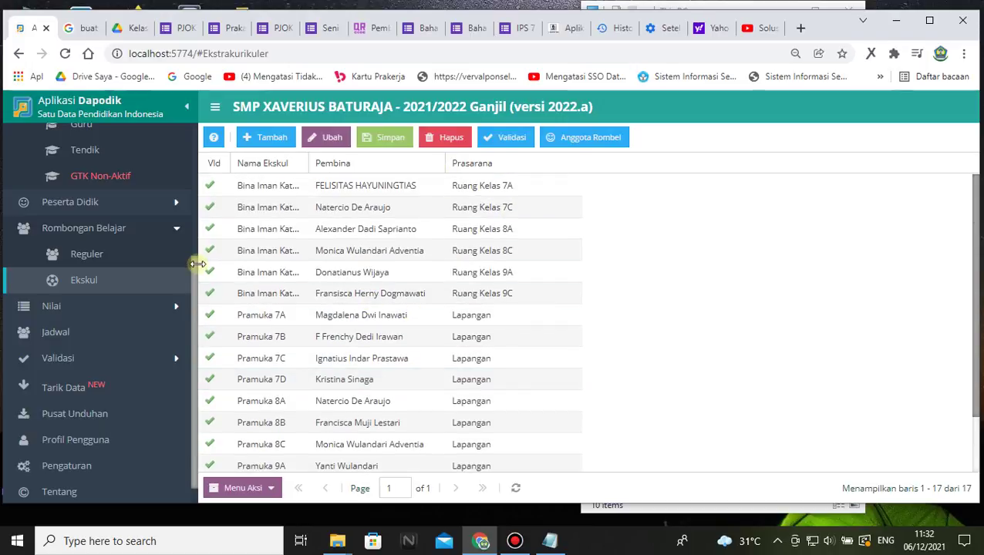
pyautogui.scroll(2, 140, 284)
pyautogui.scroll(3, 139, 285)
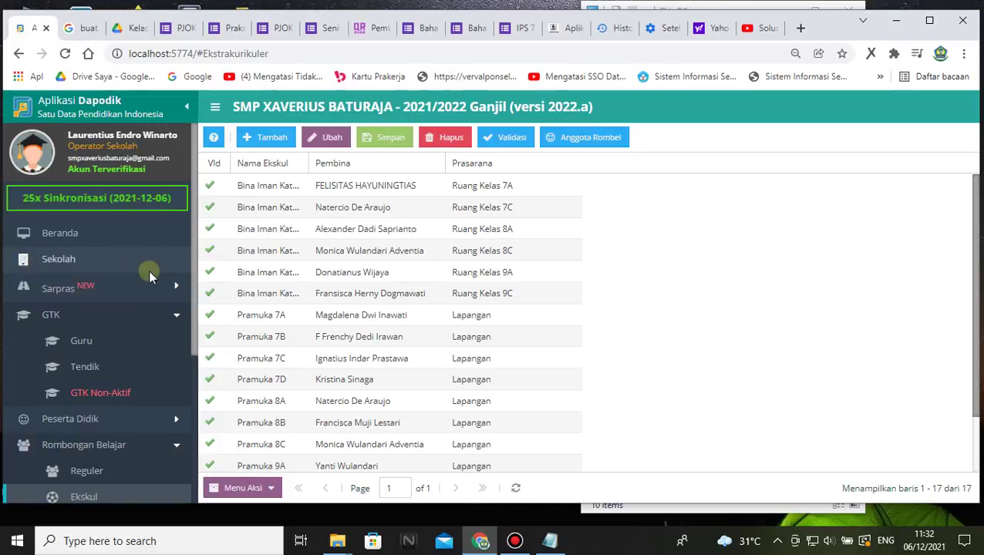
pyautogui.click(81, 252)
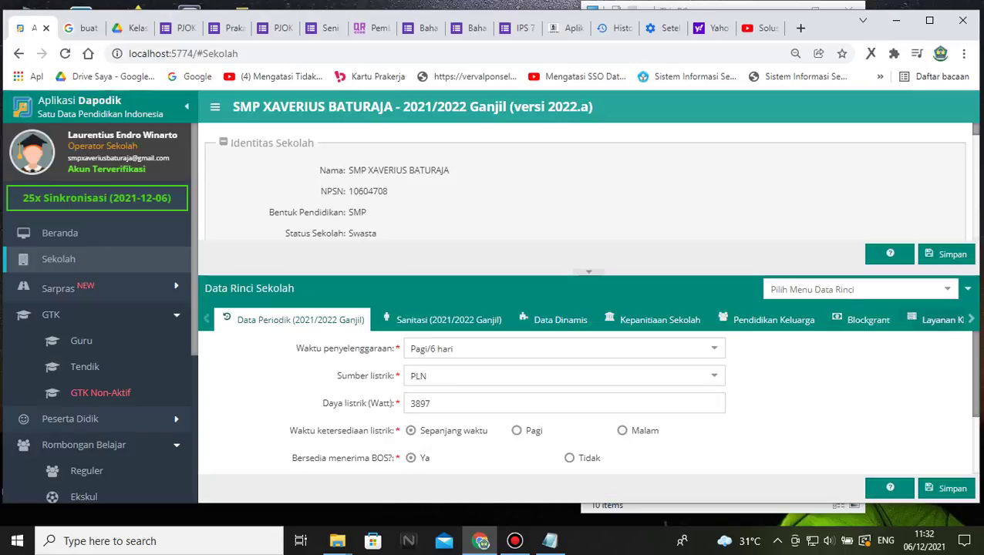
# - Show the school's Ekstrakurikuler data via Pilih Menu Data Rinci
pyautogui.click(948, 290)
pyautogui.scroll(-2, 954, 378)
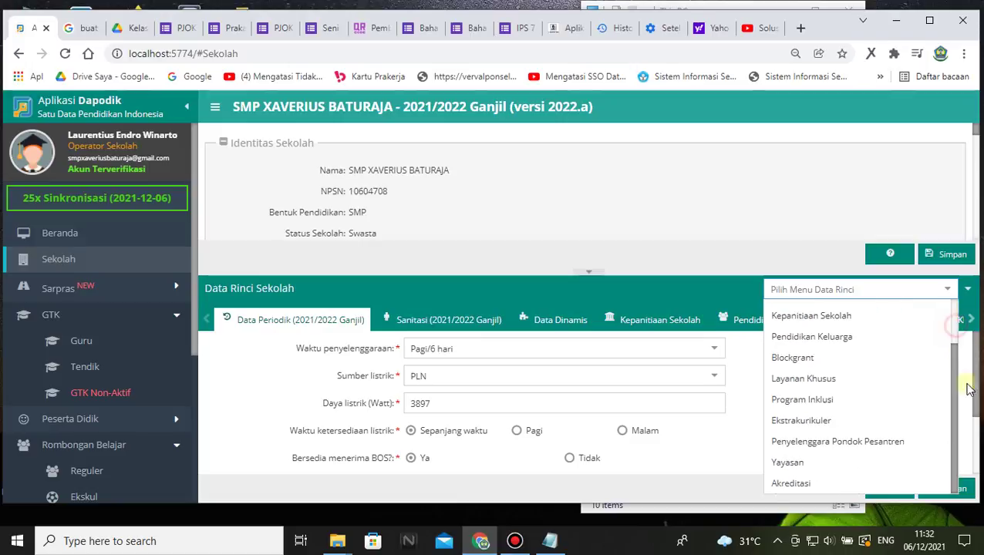
pyautogui.click(834, 420)
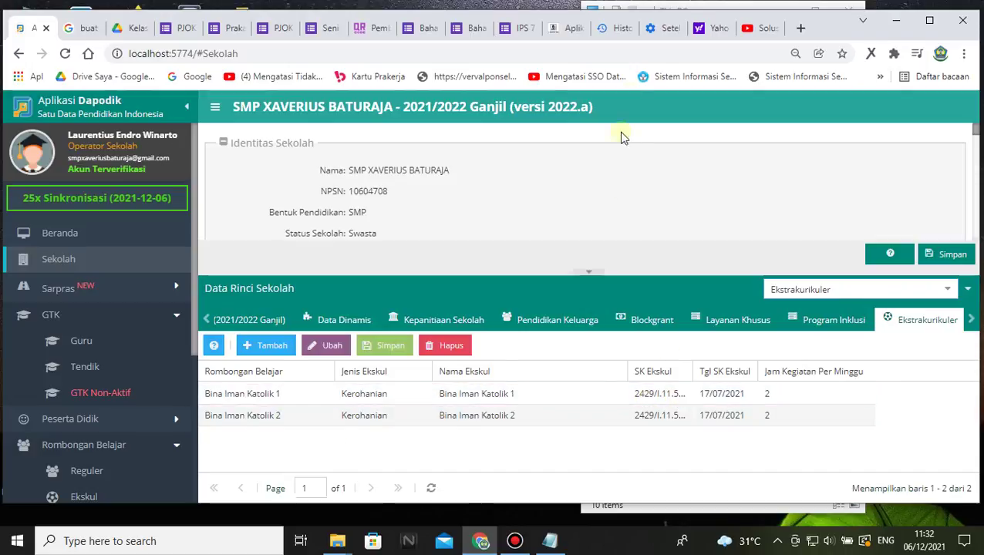
pyautogui.click(589, 32)
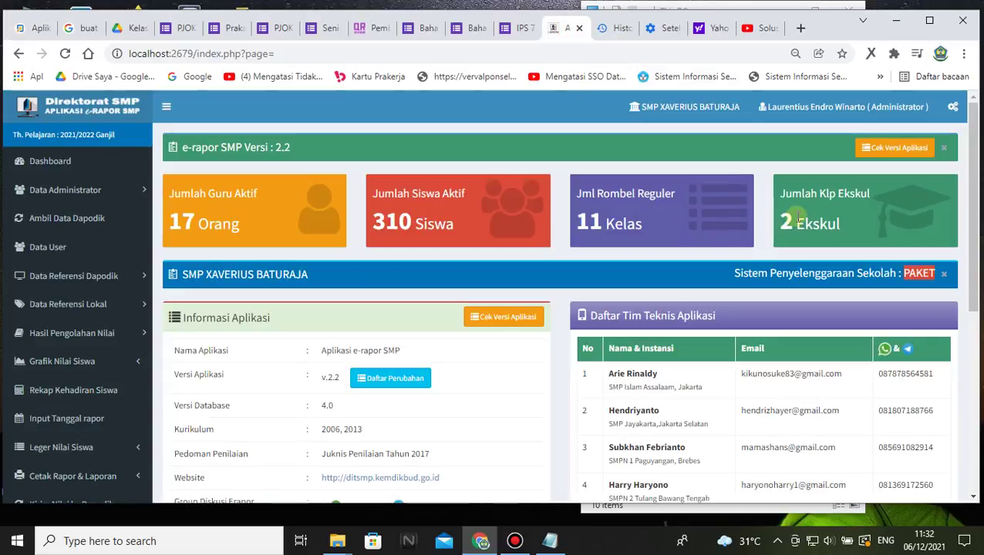
pyautogui.click(34, 27)
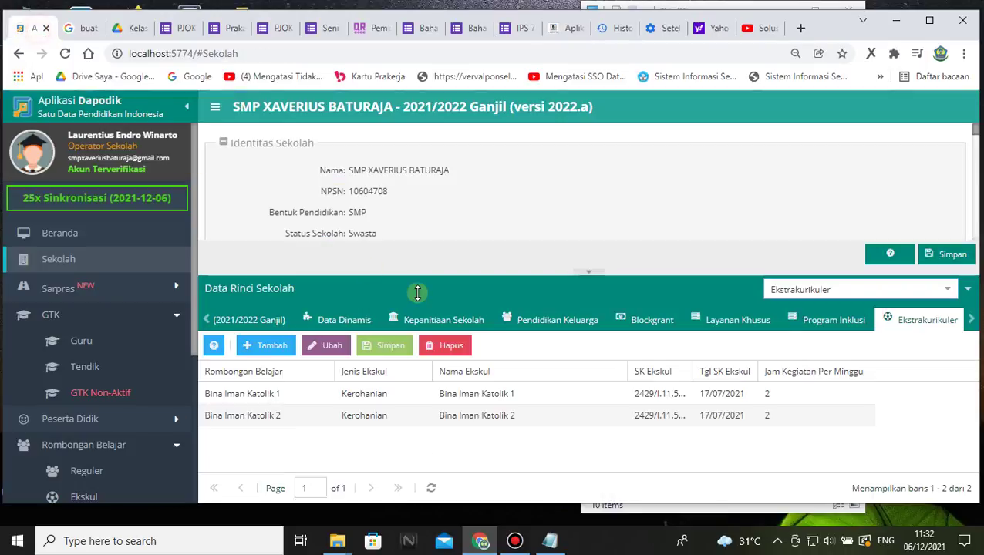
# - Add a new extracurricular row for Bina Iman Katolik 3 with type Kerohanian
pyautogui.click(262, 346)
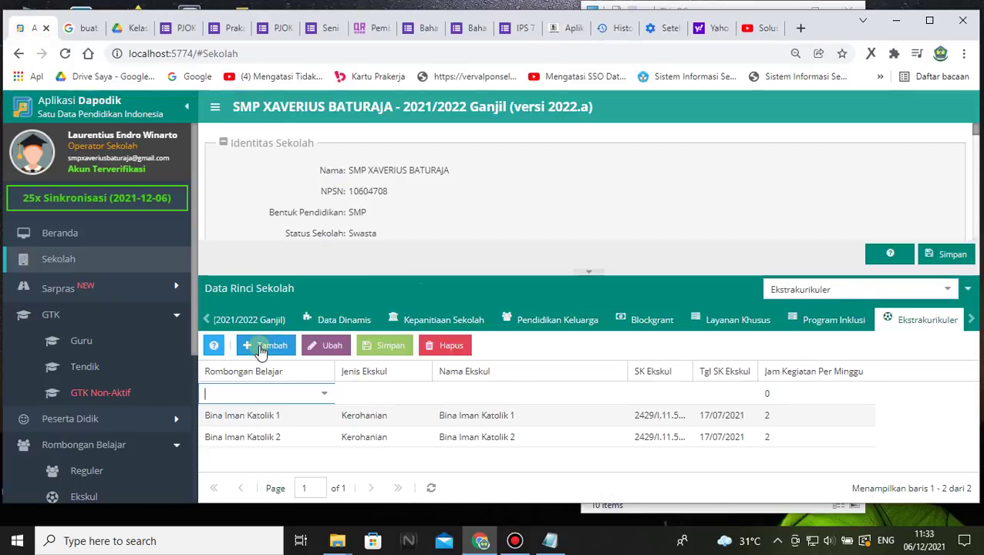
pyautogui.click(324, 393)
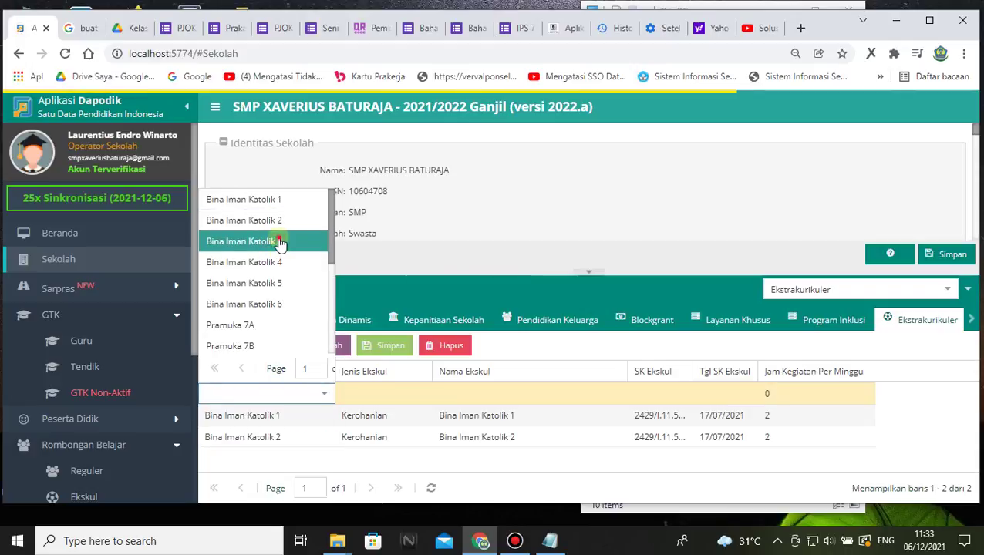
pyautogui.click(279, 241)
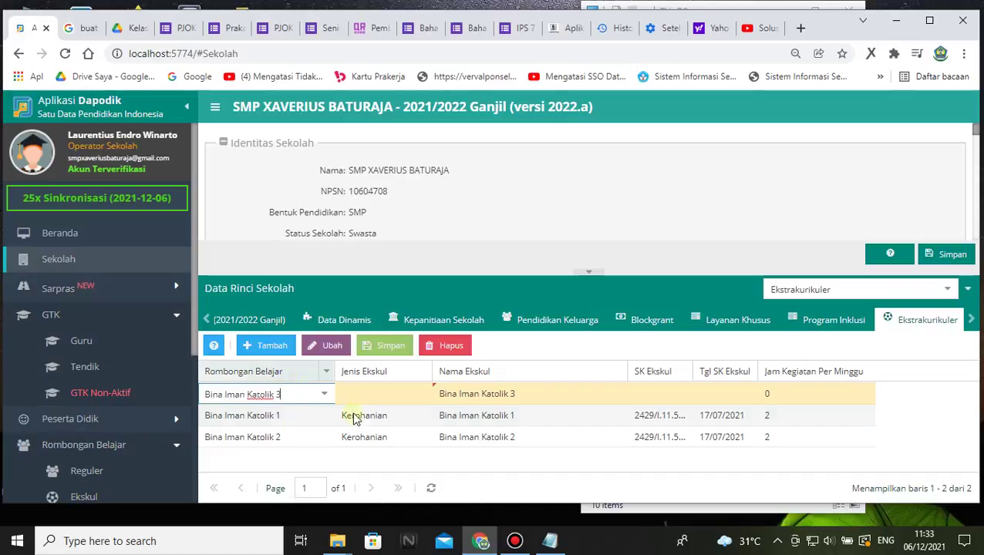
pyautogui.click(378, 394)
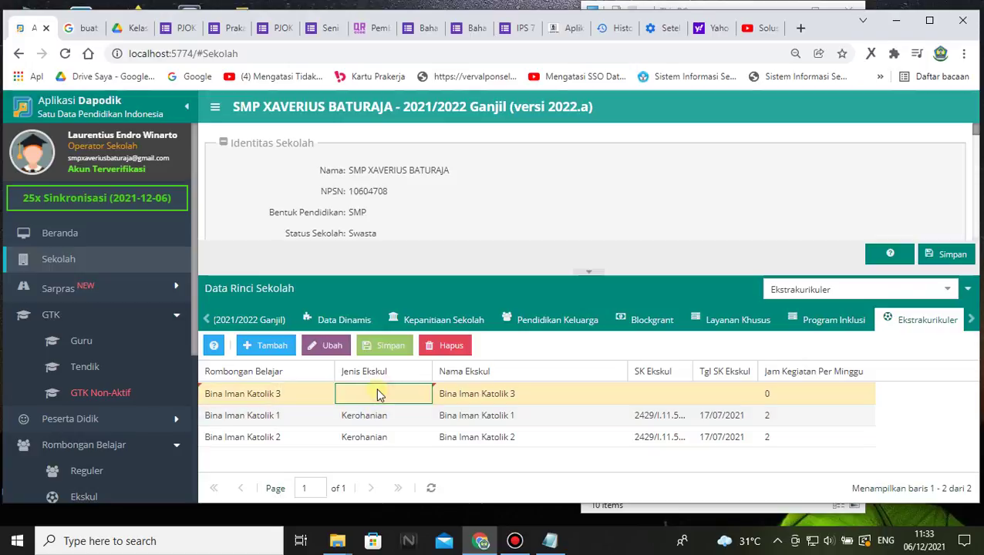
pyautogui.click(425, 394)
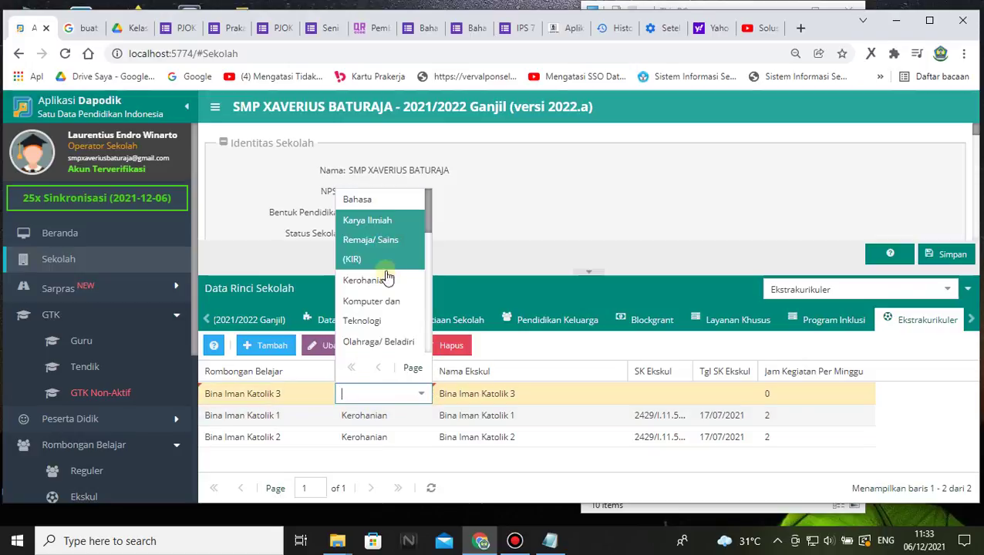
pyautogui.click(386, 281)
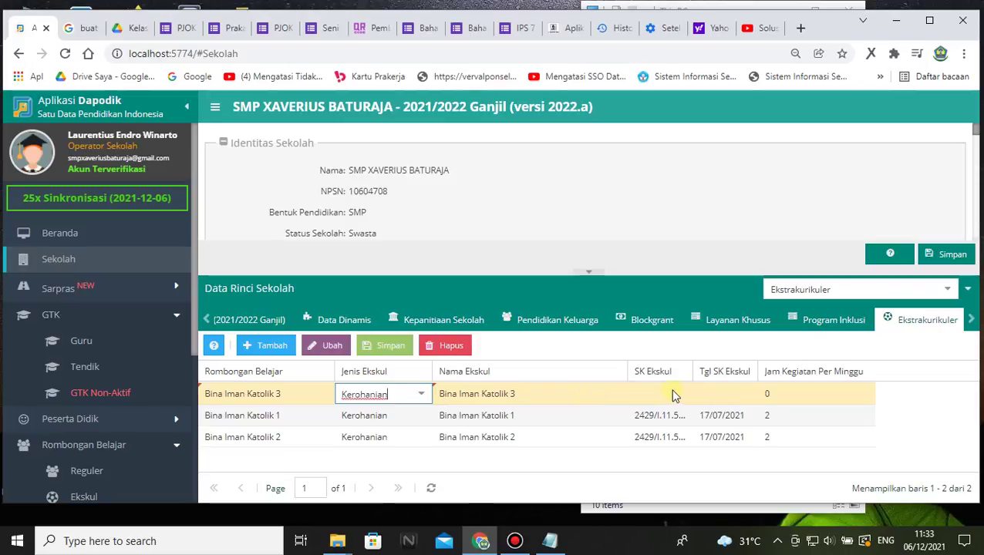
pyautogui.click(550, 540)
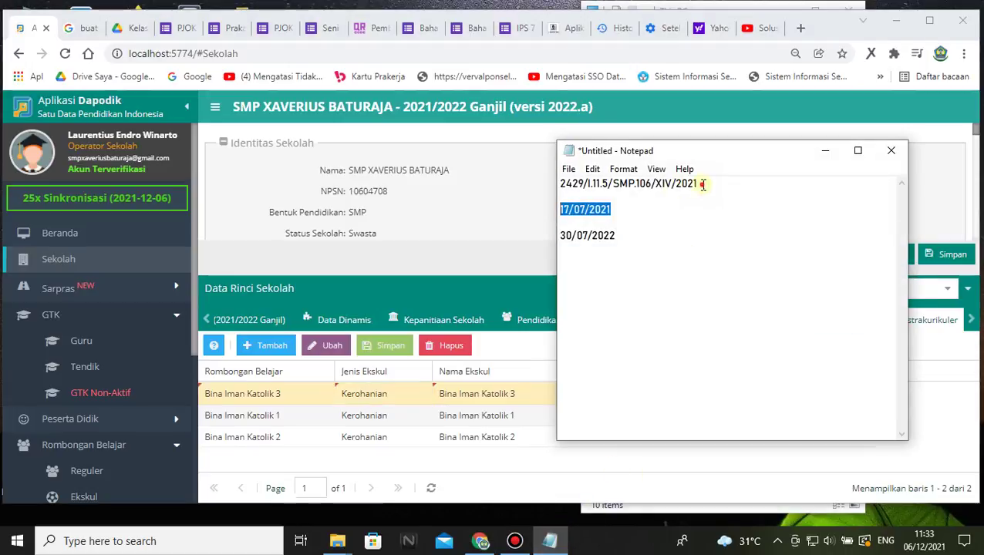
# - Give the Bina Iman Katolik 3 row SK date 17/07/2021 and 2 weekly hours
pyautogui.moveTo(702, 185); pyautogui.dragTo(555, 185)
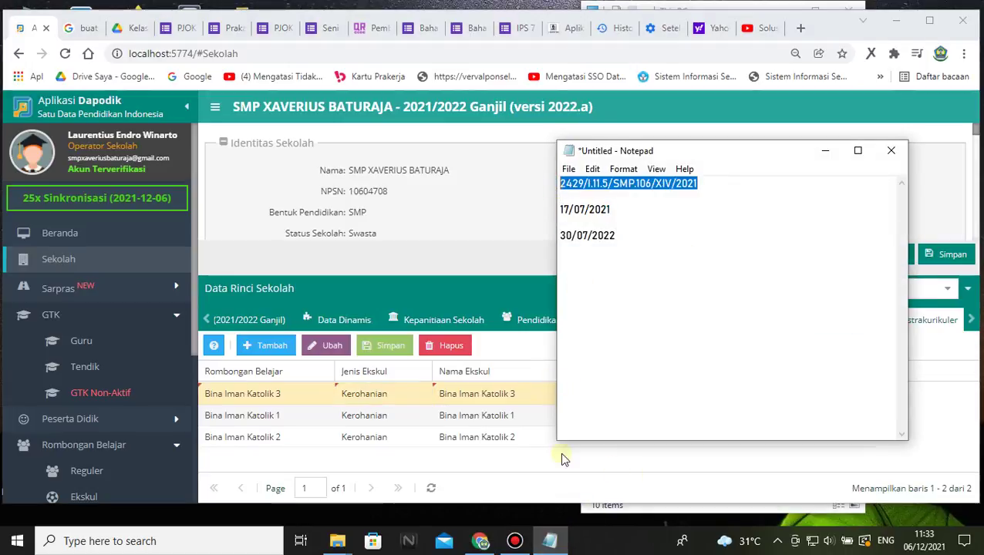
pyautogui.click(562, 459)
pyautogui.click(656, 395)
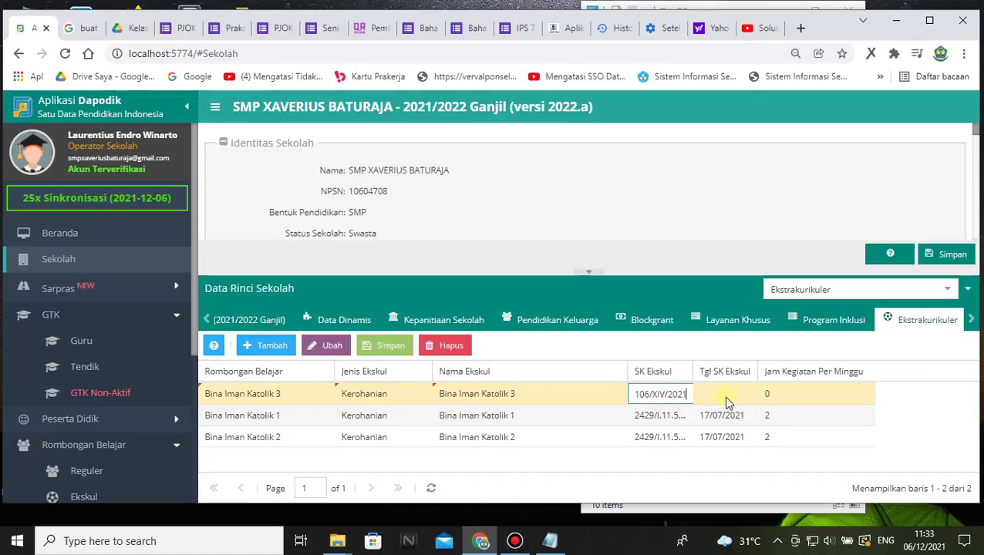
pyautogui.click(550, 540)
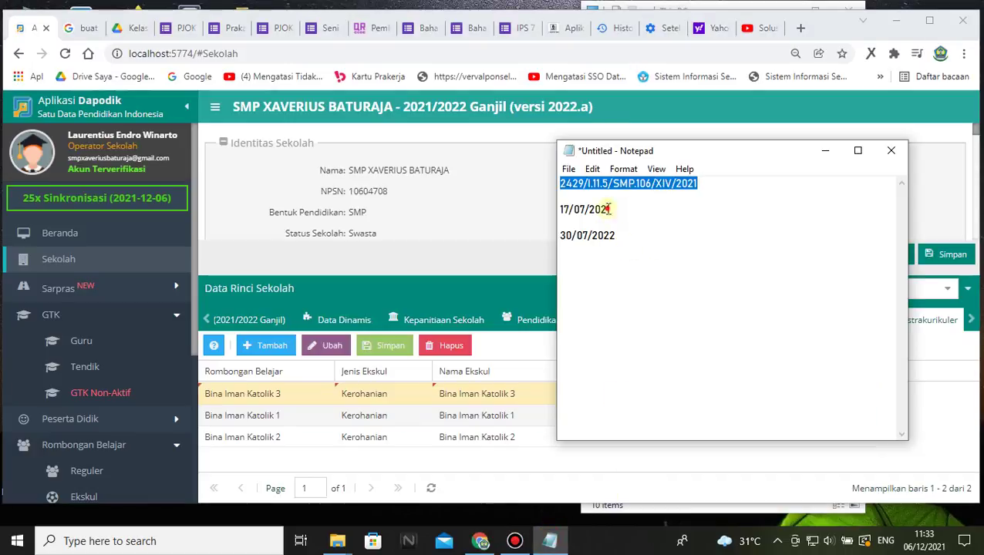
pyautogui.moveTo(608, 209); pyautogui.dragTo(541, 213)
pyautogui.hotkey('ctrl', 'c')
pyautogui.click(631, 463)
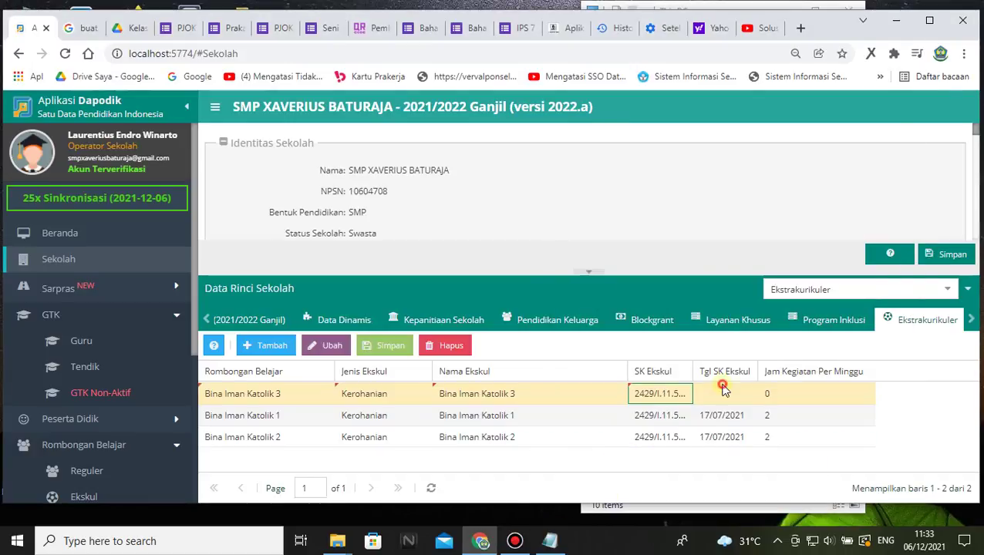
pyautogui.click(723, 394)
pyautogui.hotkey('ctrl', 'v')
pyautogui.click(800, 398)
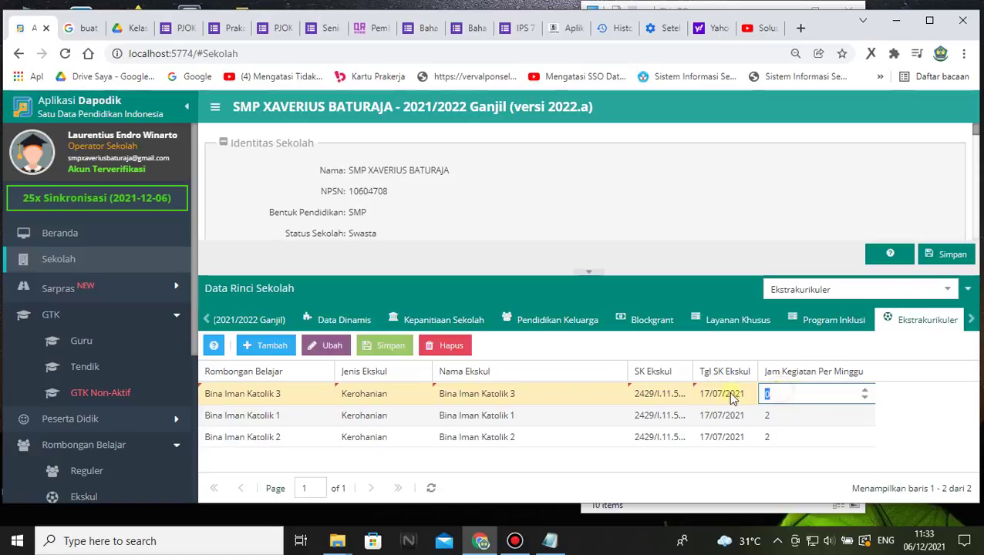
pyautogui.write('2')
# - Add a new row for Bina Iman Katolik 4 with type Kerohanian
pyautogui.click(274, 345)
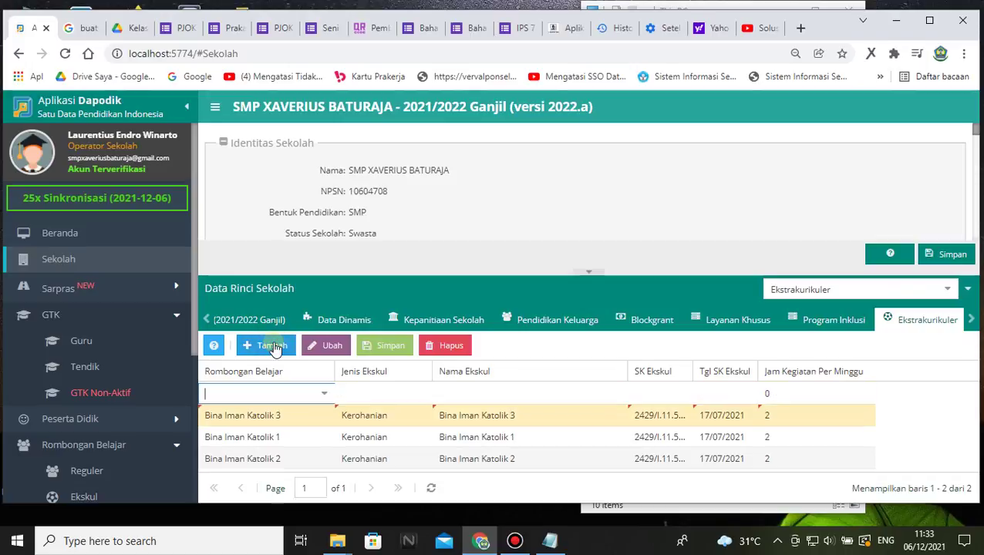
pyautogui.click(322, 395)
pyautogui.click(276, 264)
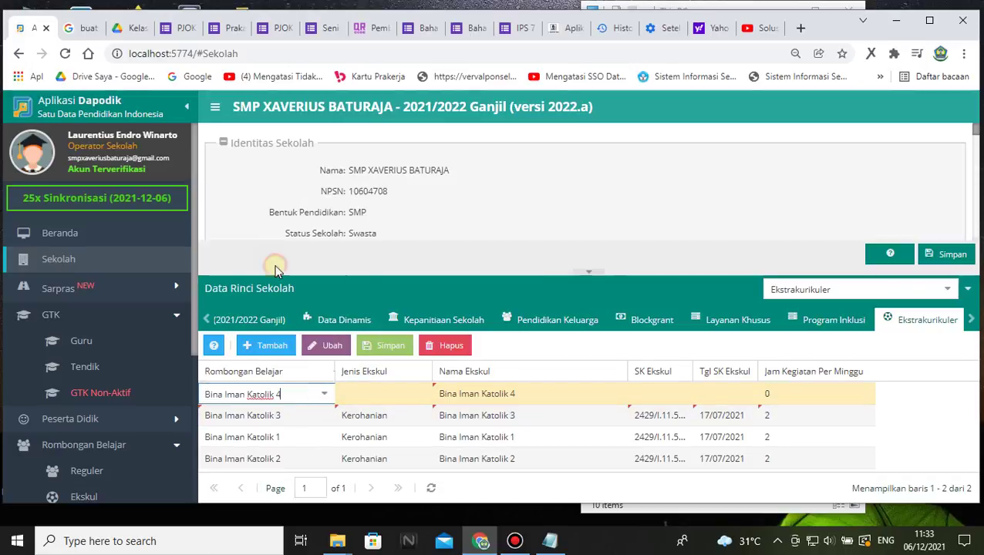
pyautogui.click(379, 387)
pyautogui.click(420, 393)
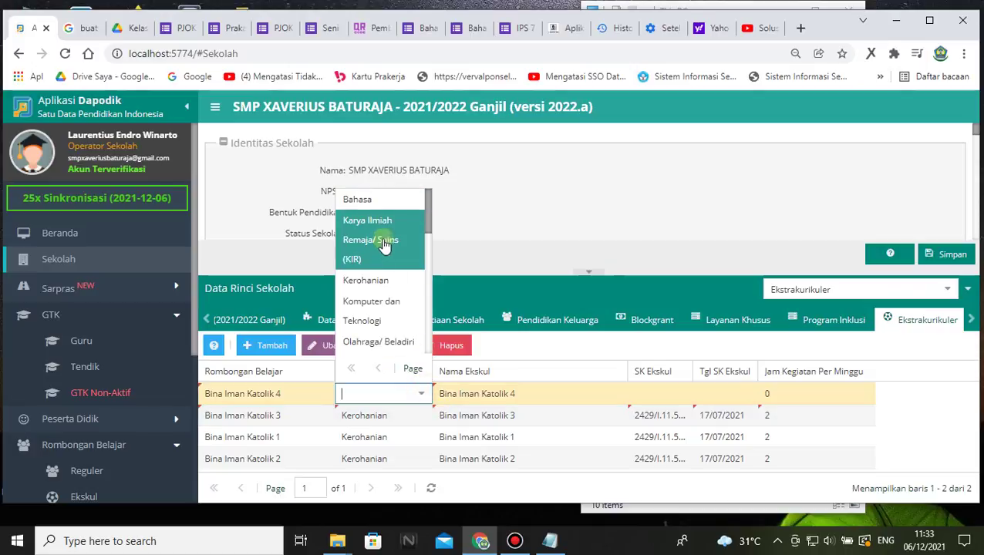
pyautogui.click(384, 278)
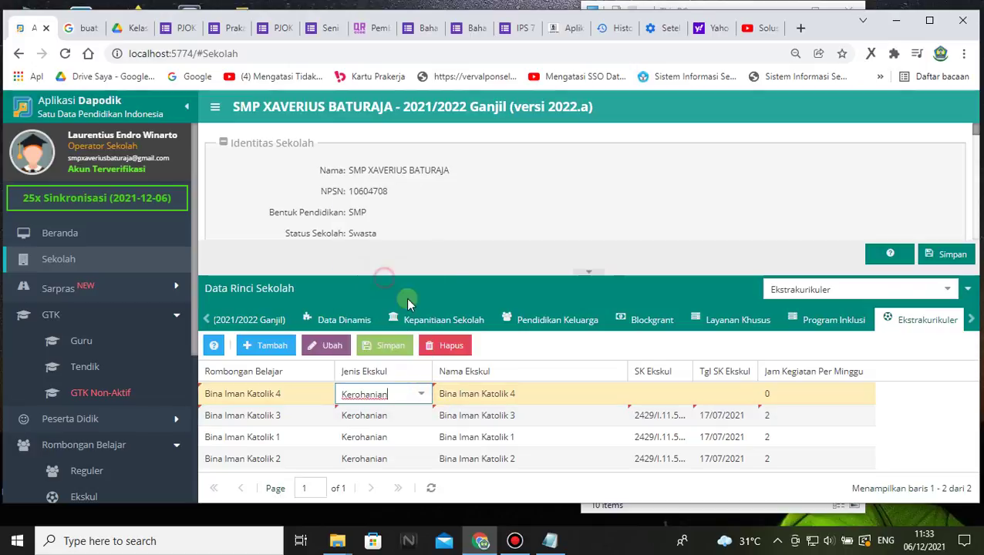
# - Fill the Bina Iman Katolik 4 row with SK date 17/07/2021 and SK number 2429/I.11.5/SMP.106/XIV/2021
pyautogui.click(669, 396)
pyautogui.click(717, 392)
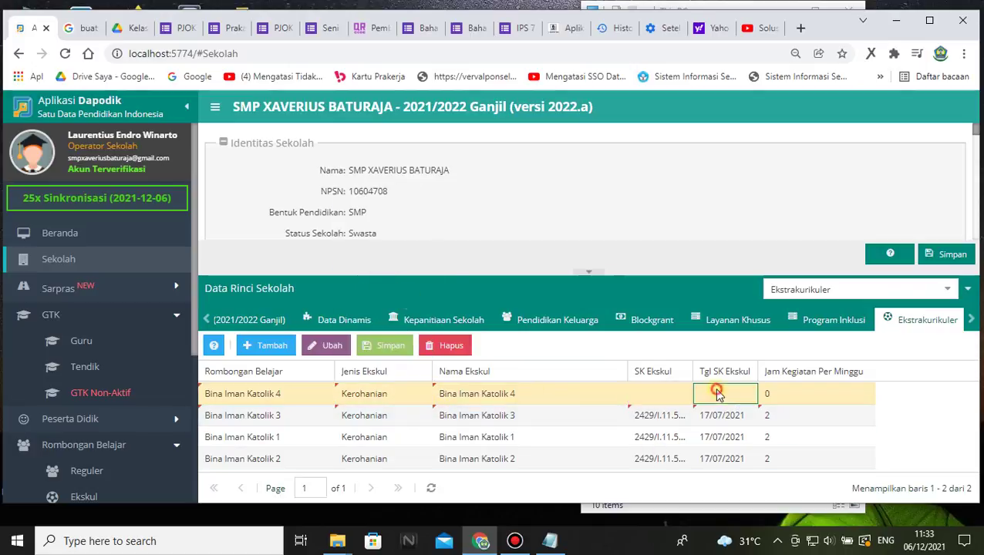
pyautogui.hotkey('ctrl', 'v')
pyautogui.click(782, 394)
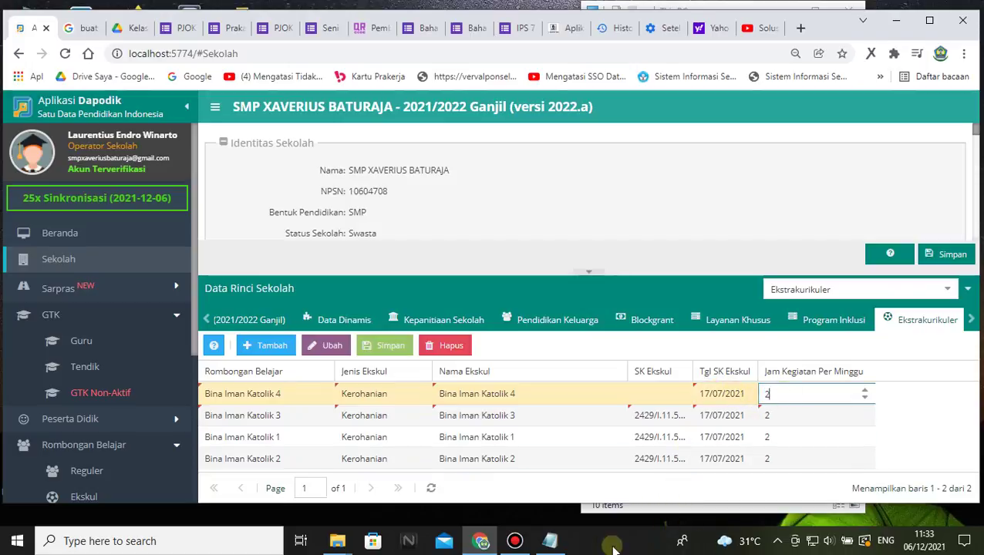
pyautogui.click(550, 540)
pyautogui.moveTo(699, 183); pyautogui.dragTo(563, 183)
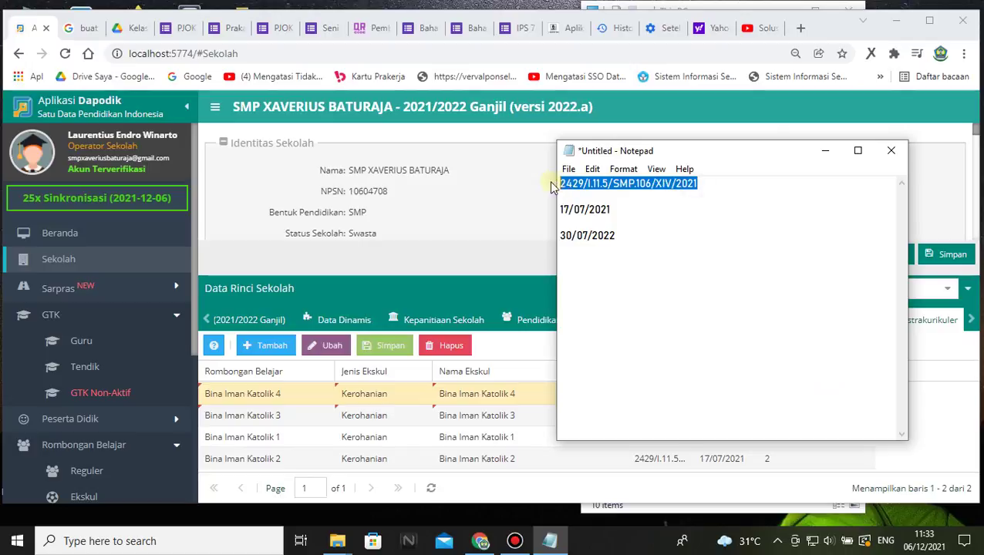
pyautogui.click(533, 244)
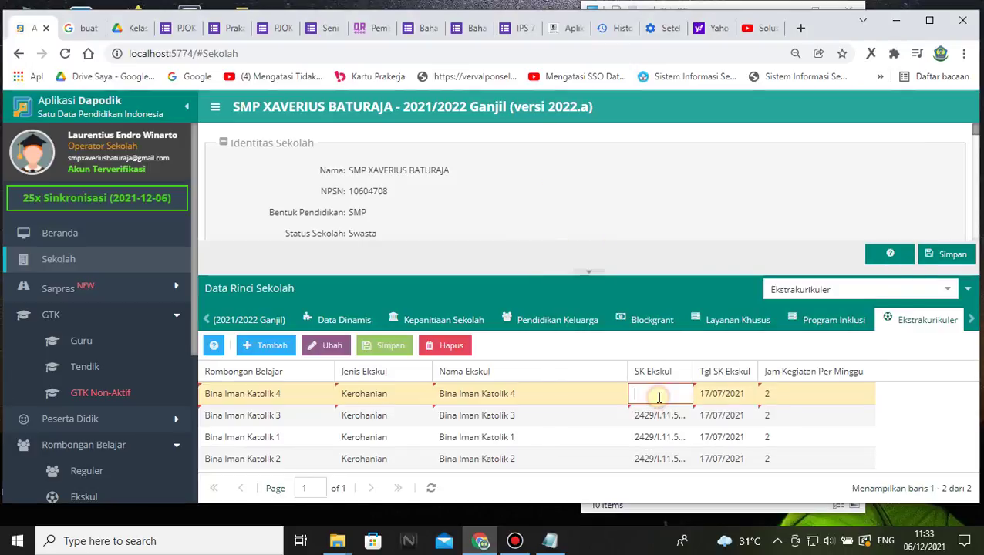
pyautogui.hotkey('ctrl', 'v')
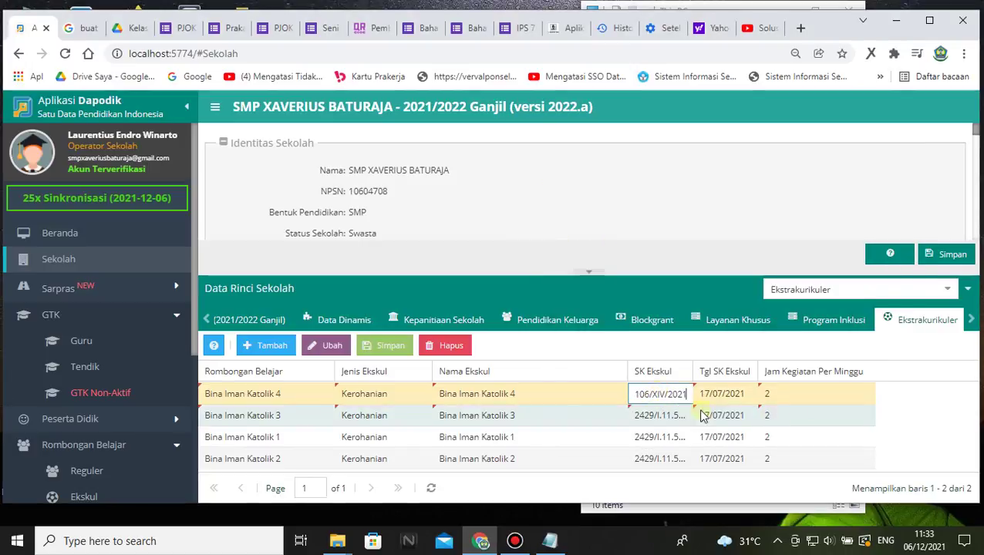
pyautogui.click(264, 346)
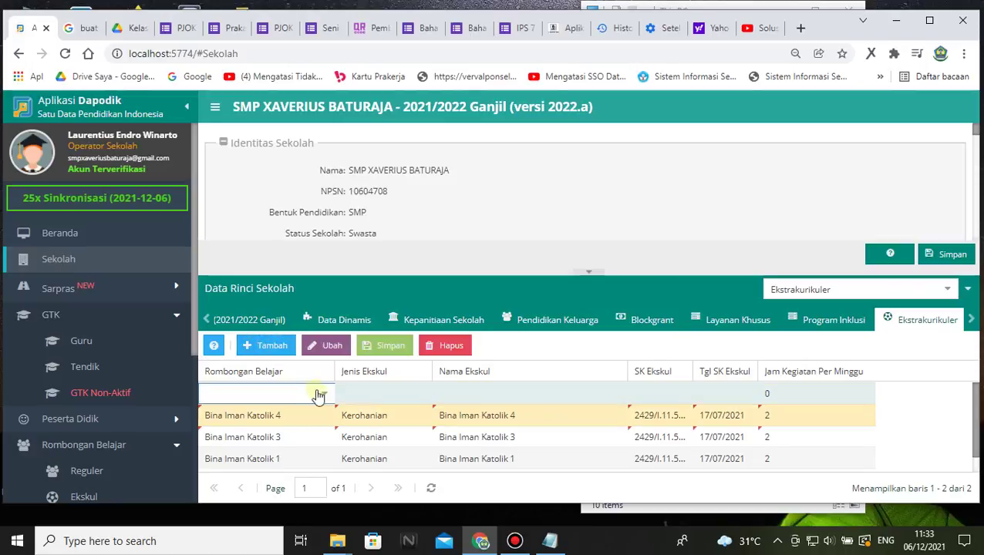
# - Set the new row to Bina Iman Katolik 5, type Kerohanian, and fill its weekly hours
pyautogui.click(324, 395)
pyautogui.click(279, 245)
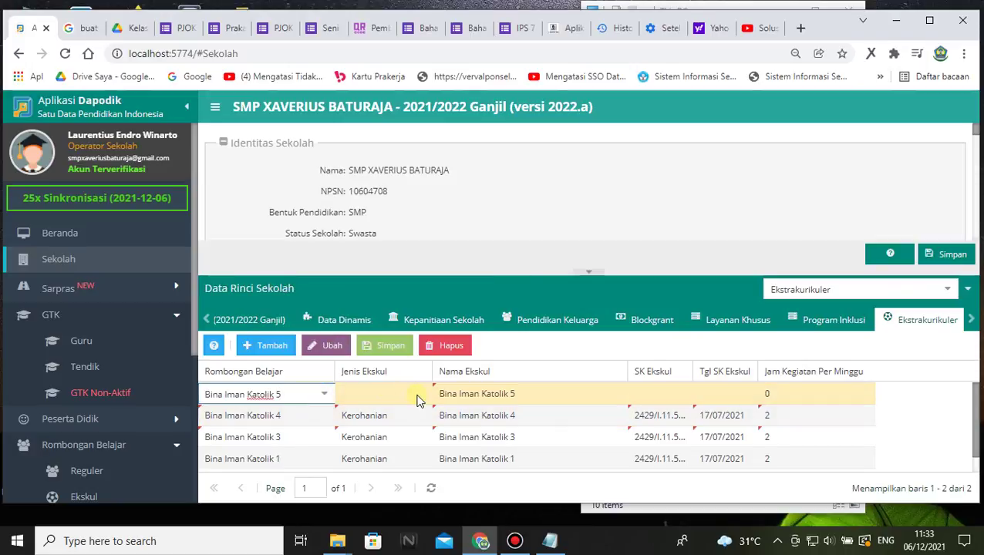
pyautogui.click(373, 395)
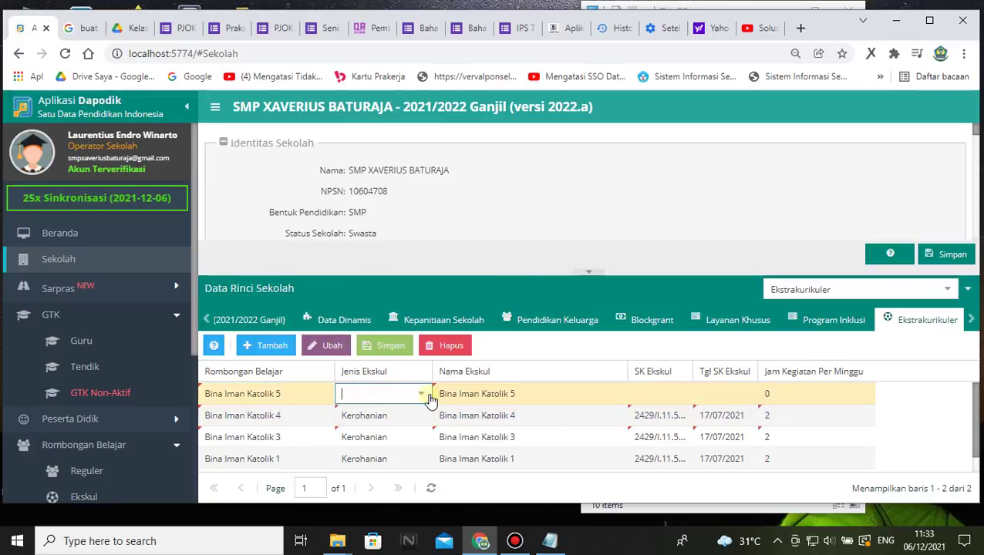
pyautogui.click(421, 394)
pyautogui.click(385, 281)
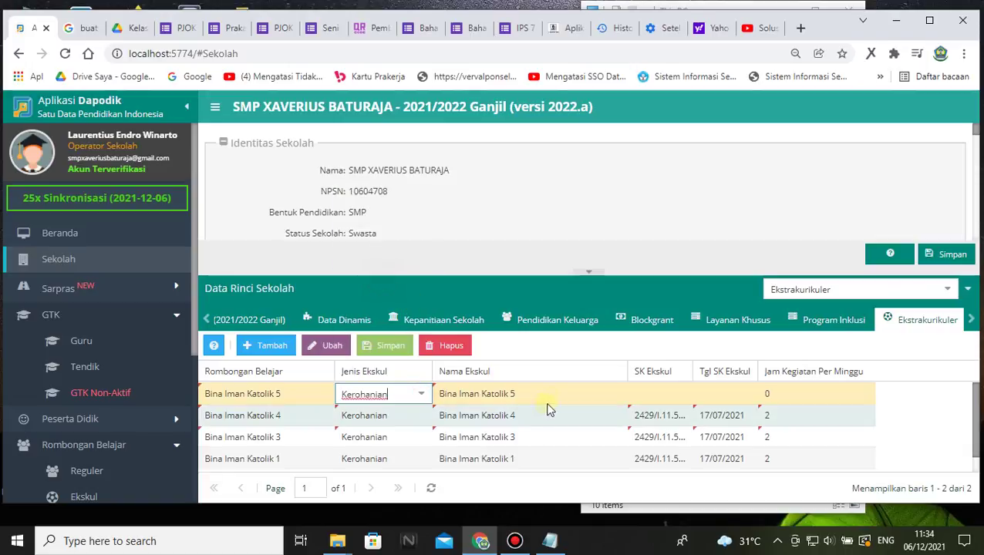
pyautogui.click(649, 393)
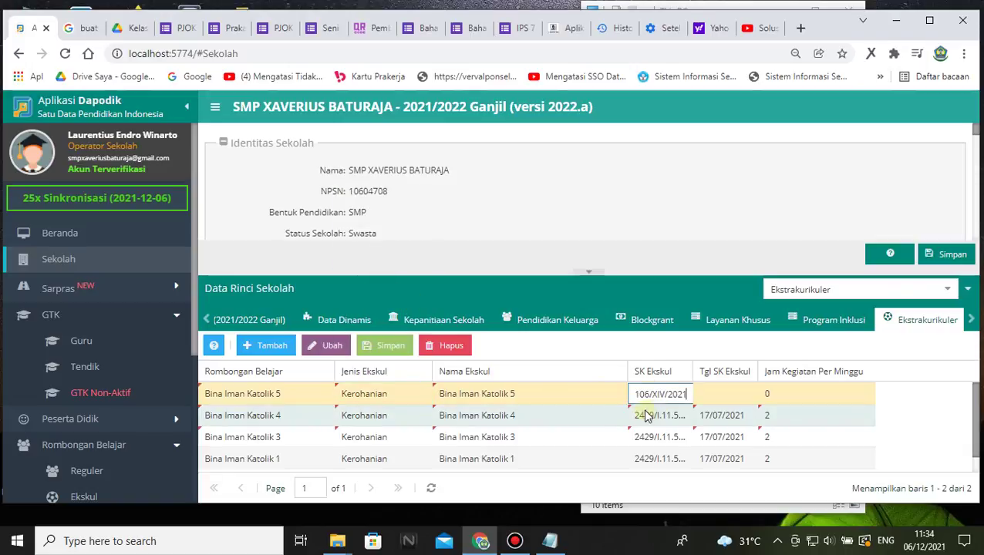
pyautogui.click(264, 346)
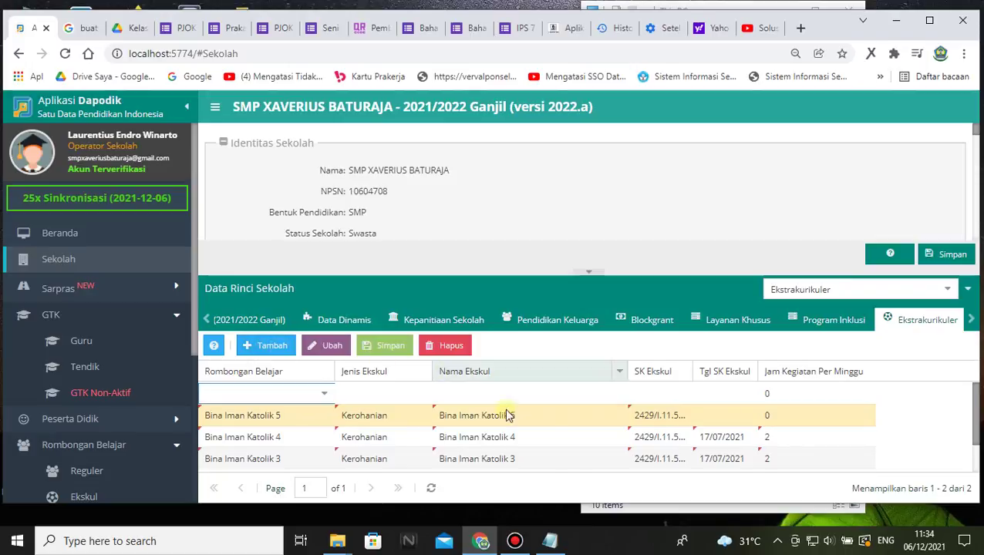
pyautogui.click(787, 416)
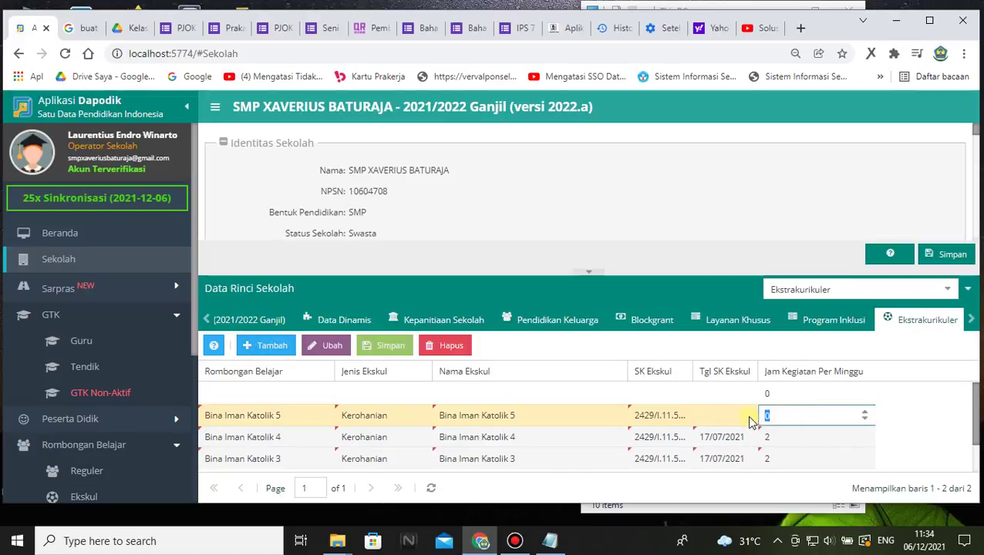
# - Make the next row Bina Iman Katolik 6 with type Kerohanian
pyautogui.click(308, 396)
pyautogui.click(325, 394)
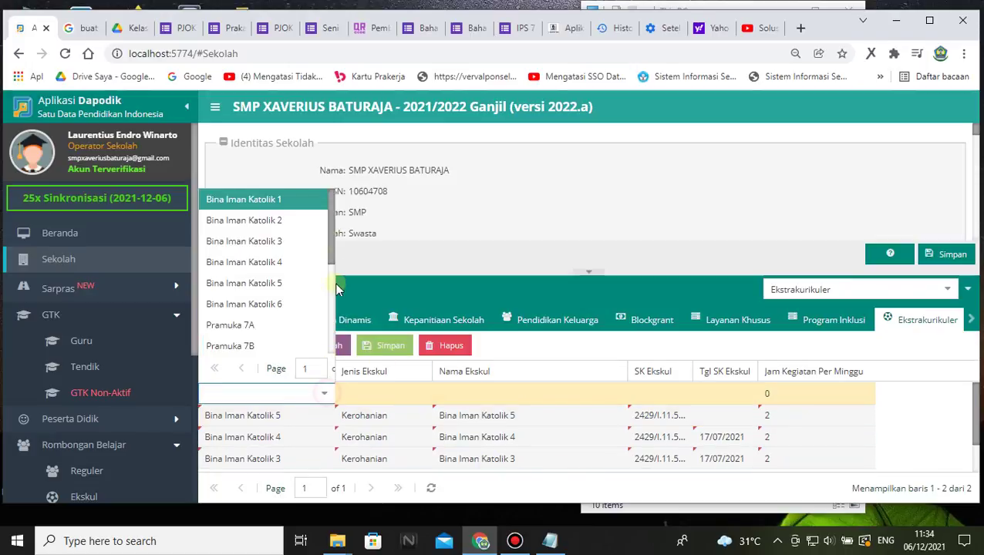
pyautogui.click(269, 304)
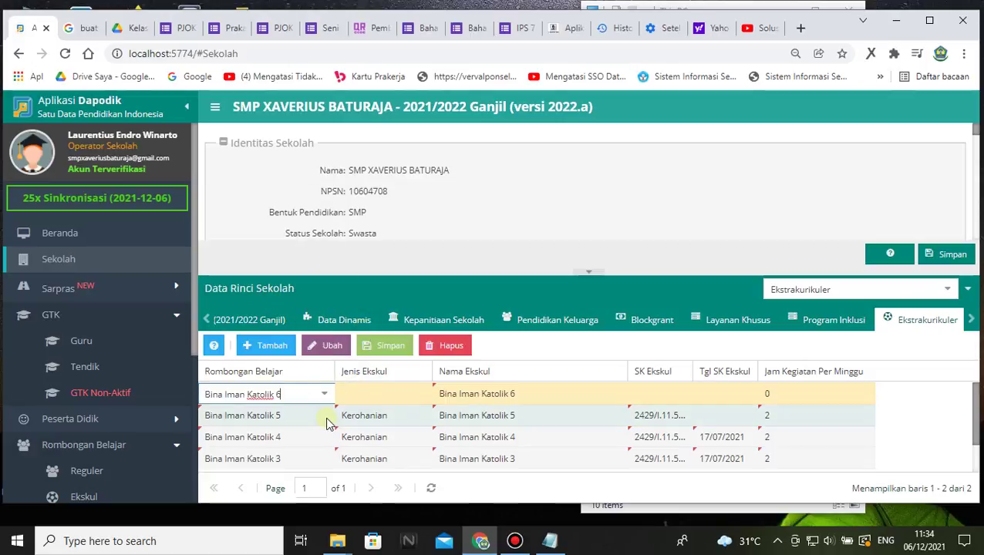
pyautogui.click(376, 394)
pyautogui.click(419, 394)
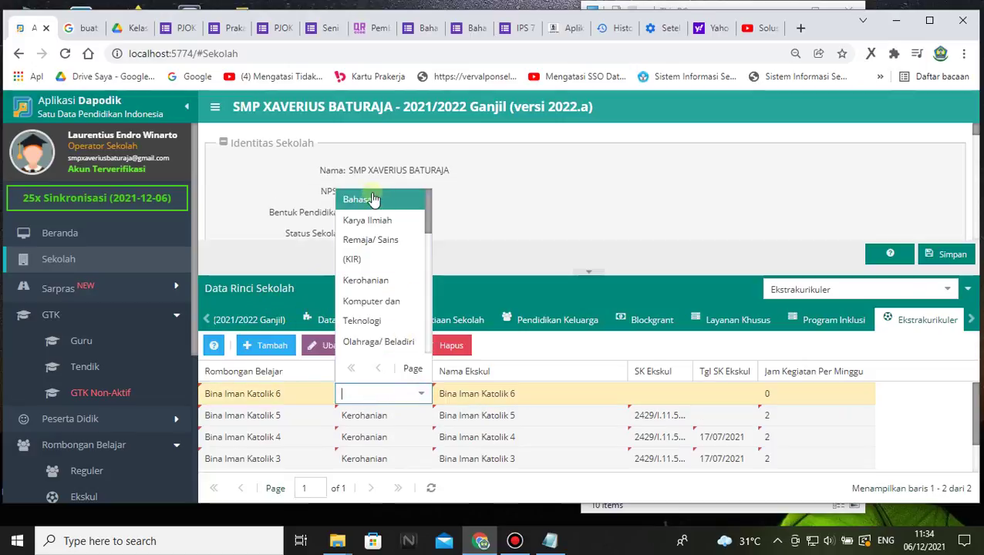
pyautogui.click(382, 280)
# - Paste the SK number and SK date 17/07/2021 into the Bina Iman Katolik 6 and 5 rows
pyautogui.click(661, 394)
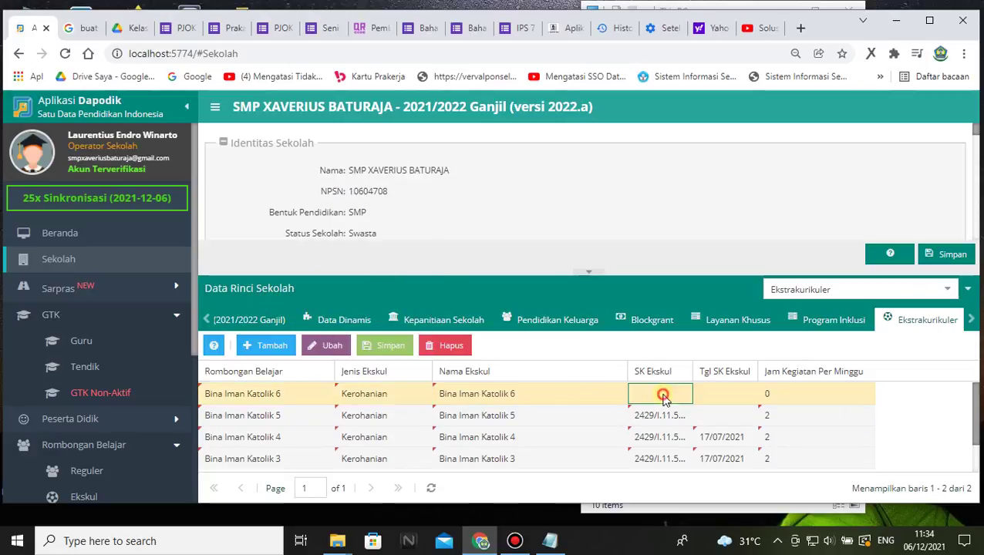
pyautogui.write('106/XIV/2021')
pyautogui.click(726, 400)
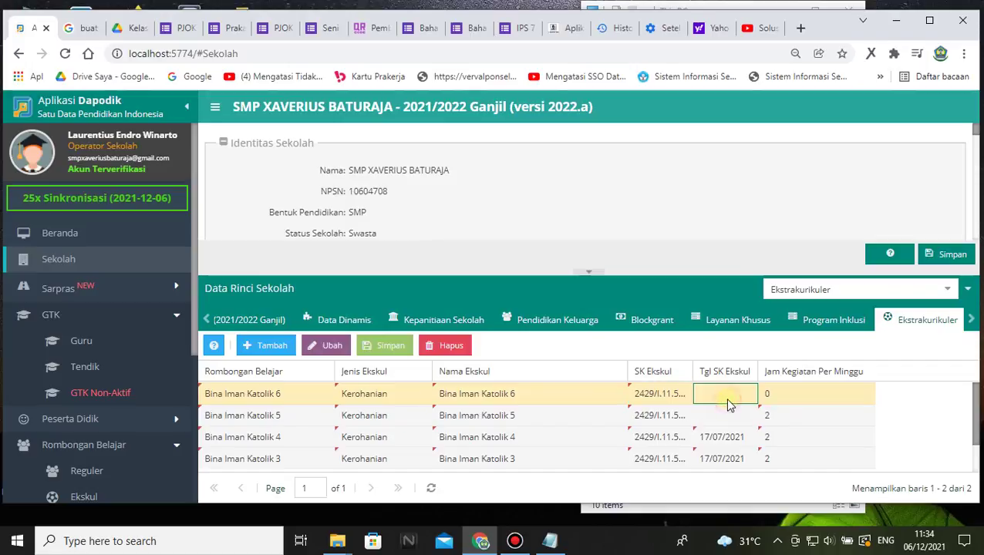
pyautogui.click(550, 541)
pyautogui.click(555, 199)
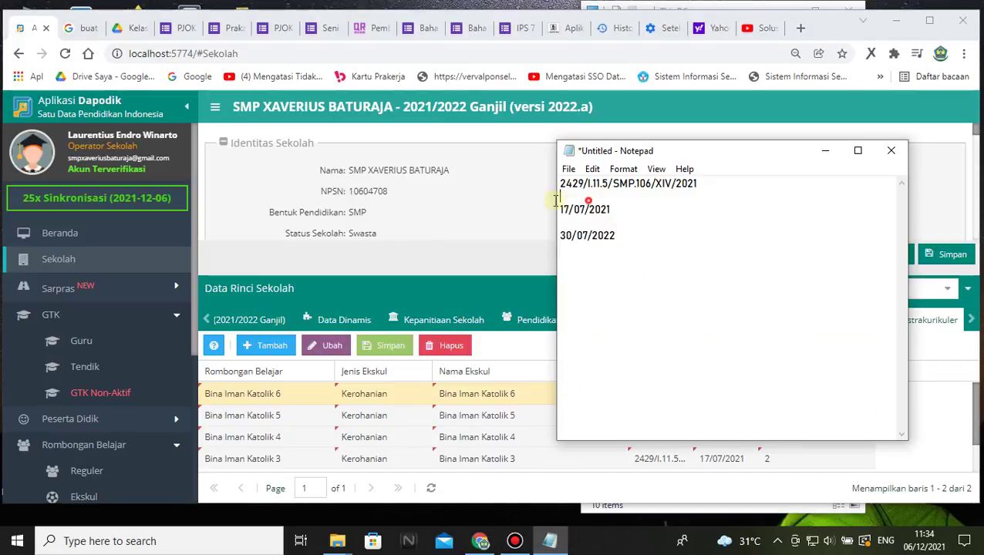
pyautogui.click(514, 309)
pyautogui.click(729, 394)
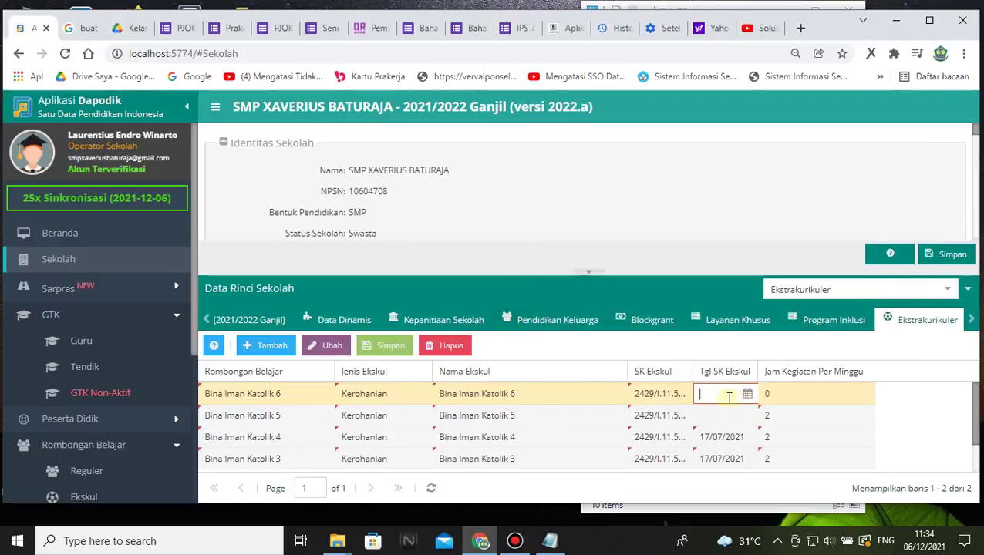
pyautogui.write('17/07/2021')
pyautogui.click(720, 418)
pyautogui.click(773, 395)
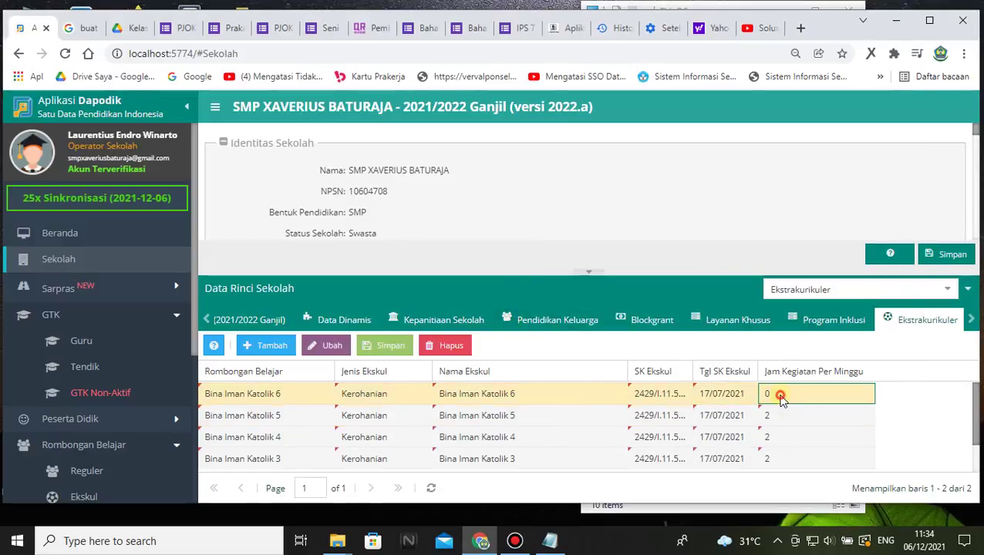
pyautogui.click(401, 348)
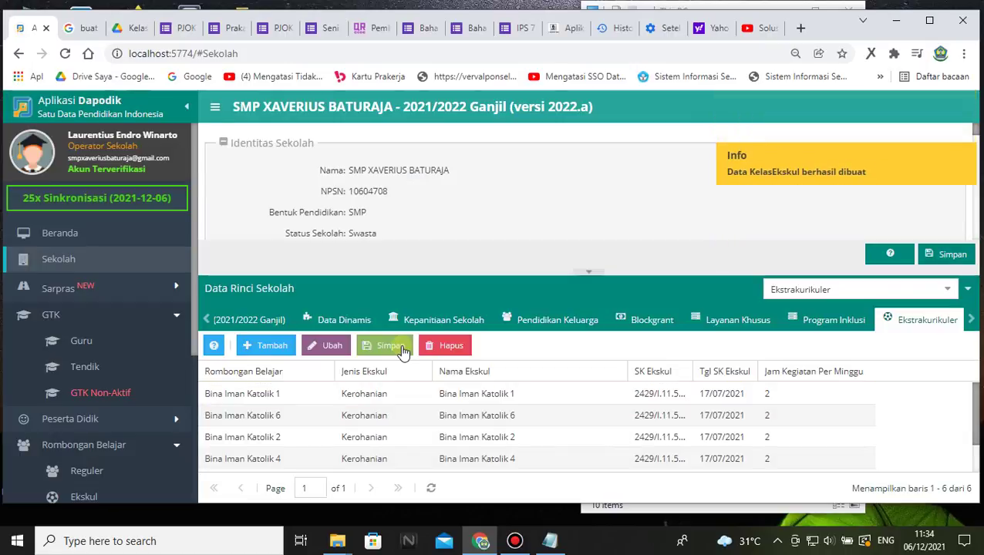
pyautogui.scroll(-1, 509, 426)
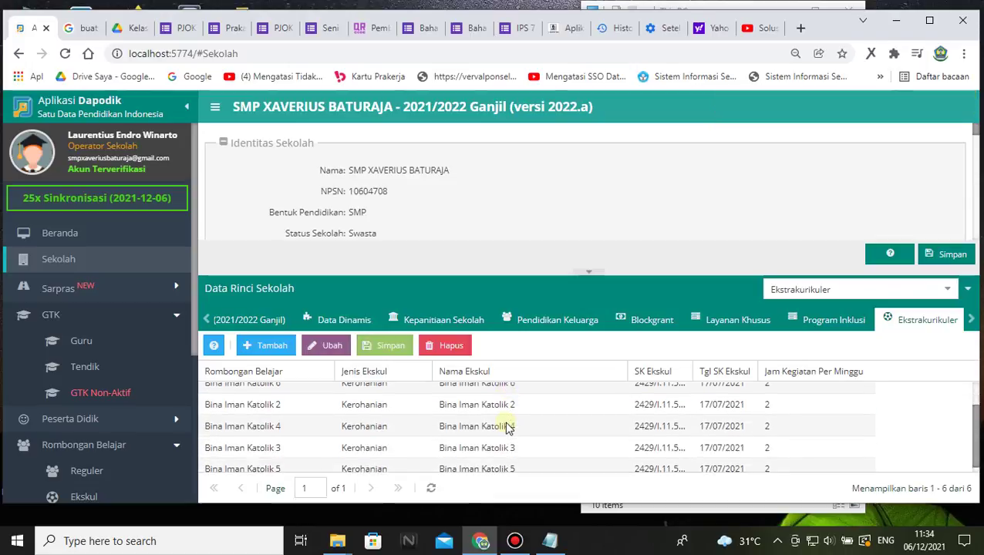
pyautogui.scroll(2, 502, 420)
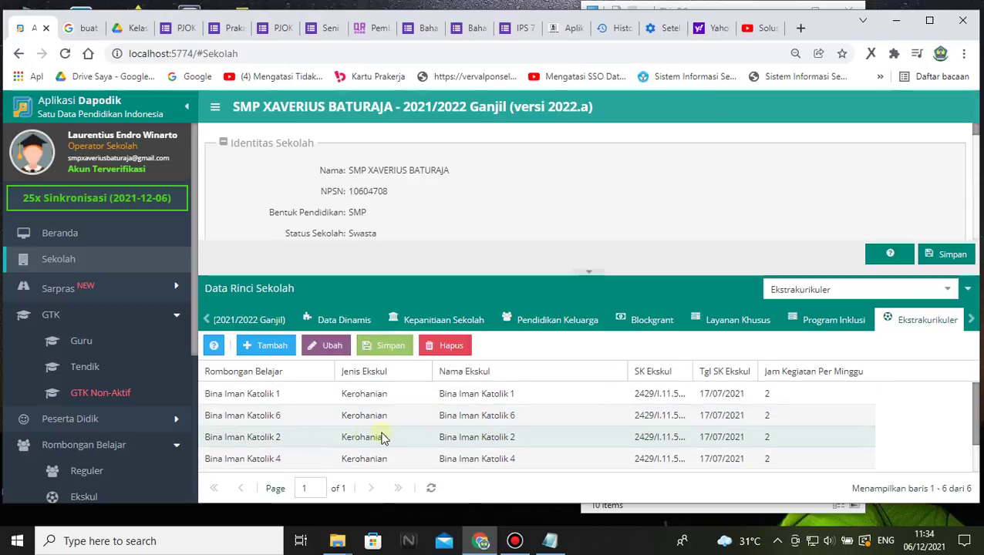
pyautogui.scroll(-2, 386, 431)
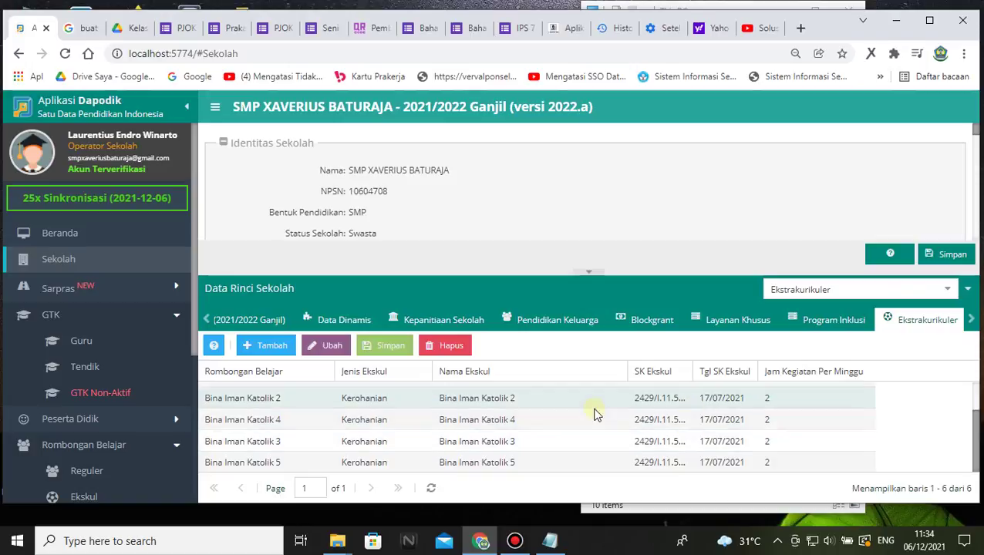
pyautogui.scroll(2, 594, 414)
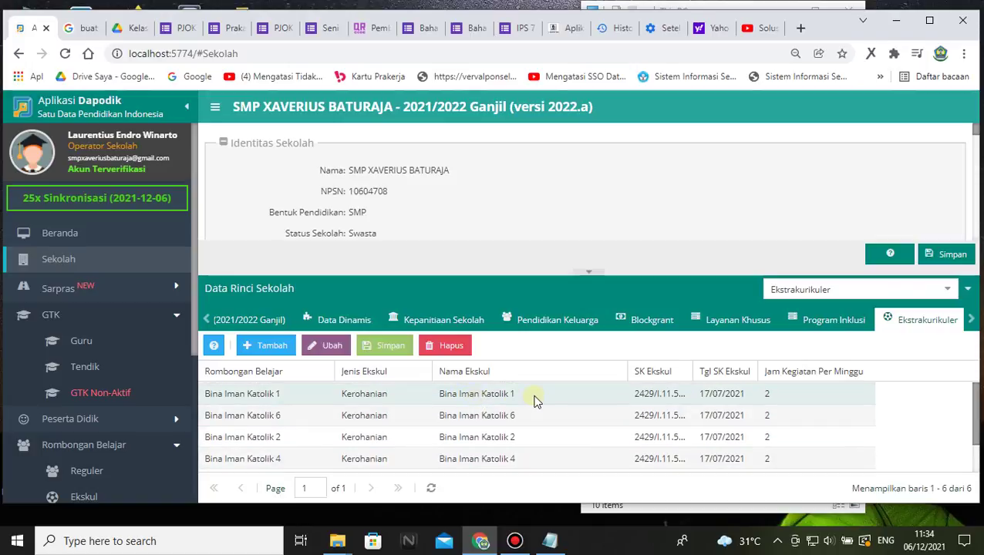
pyautogui.scroll(-2, 527, 414)
pyautogui.scroll(2, 499, 402)
pyautogui.doubleClick(482, 396)
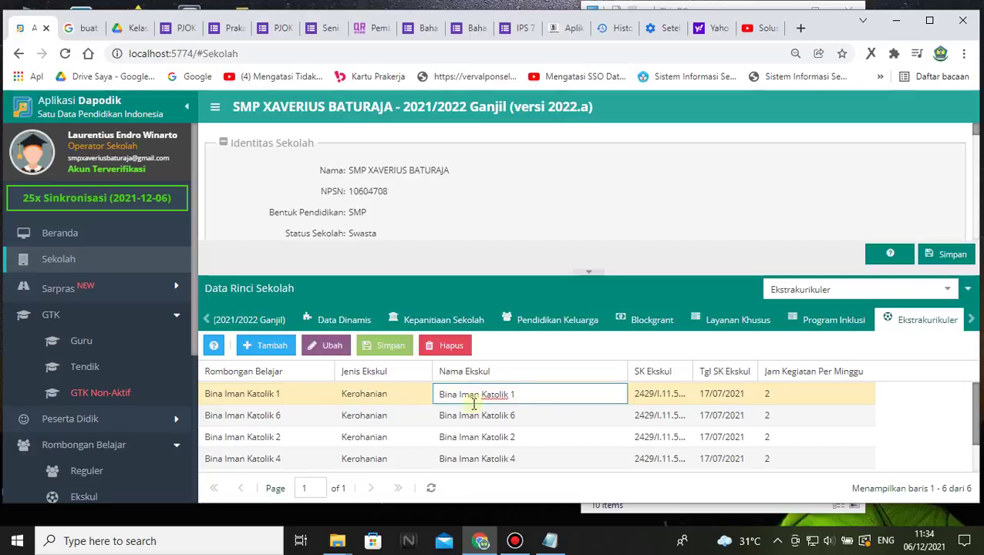
pyautogui.scroll(-2, 510, 424)
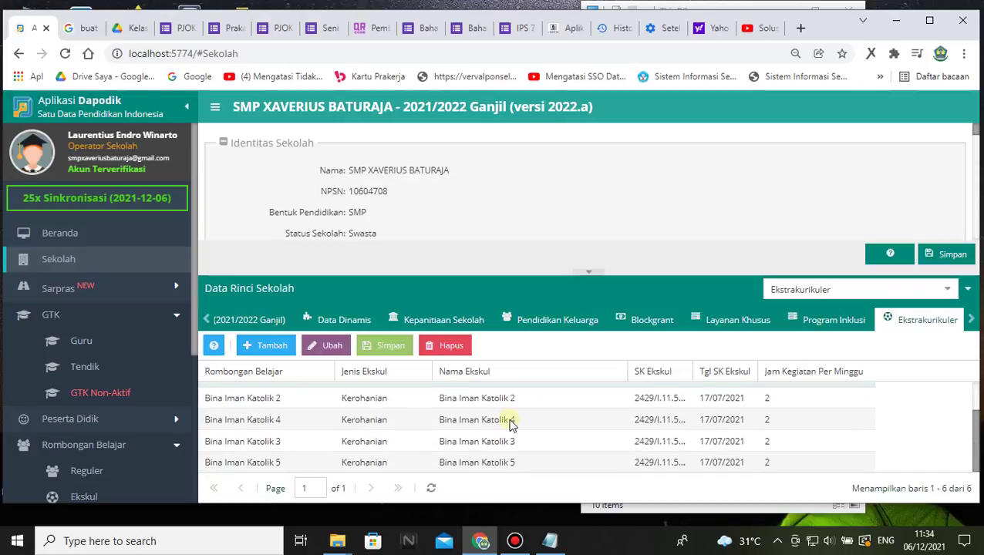
pyautogui.scroll(2, 510, 417)
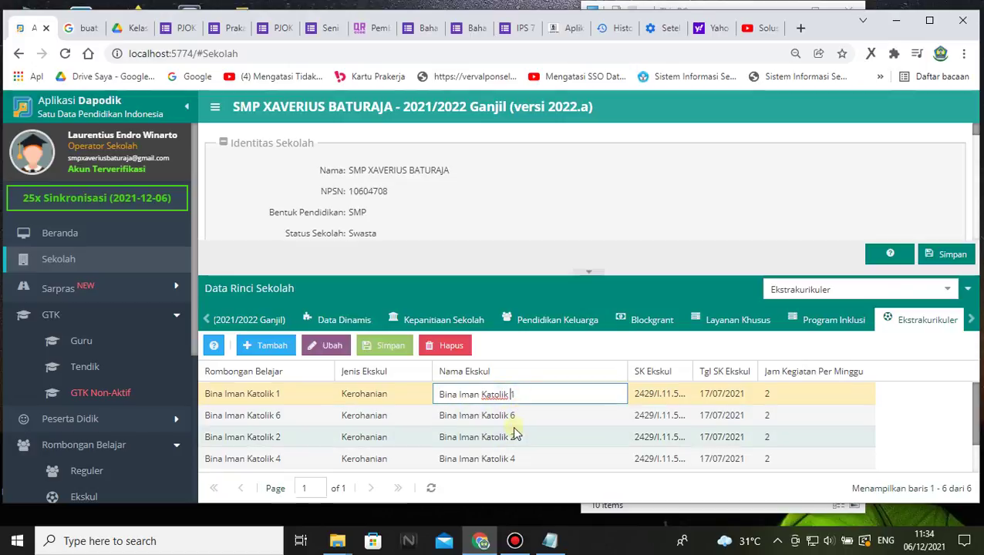
pyautogui.doubleClick(512, 418)
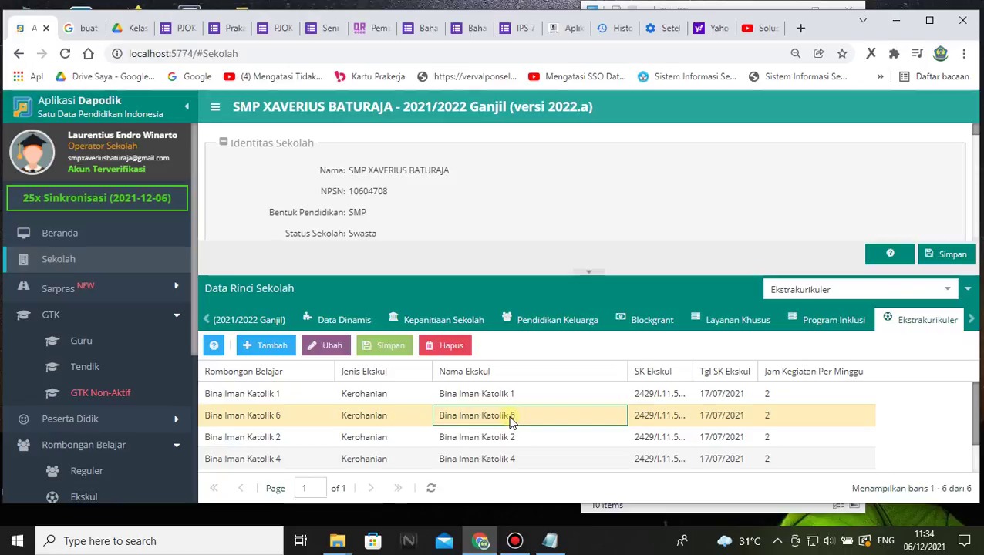
pyautogui.click(532, 394)
pyautogui.doubleClick(524, 392)
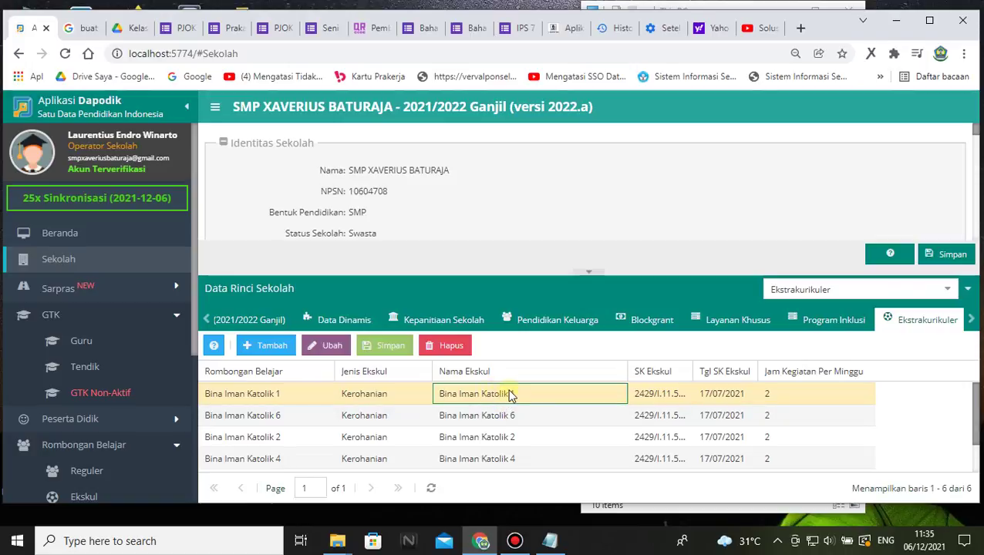
pyautogui.press('Escape')
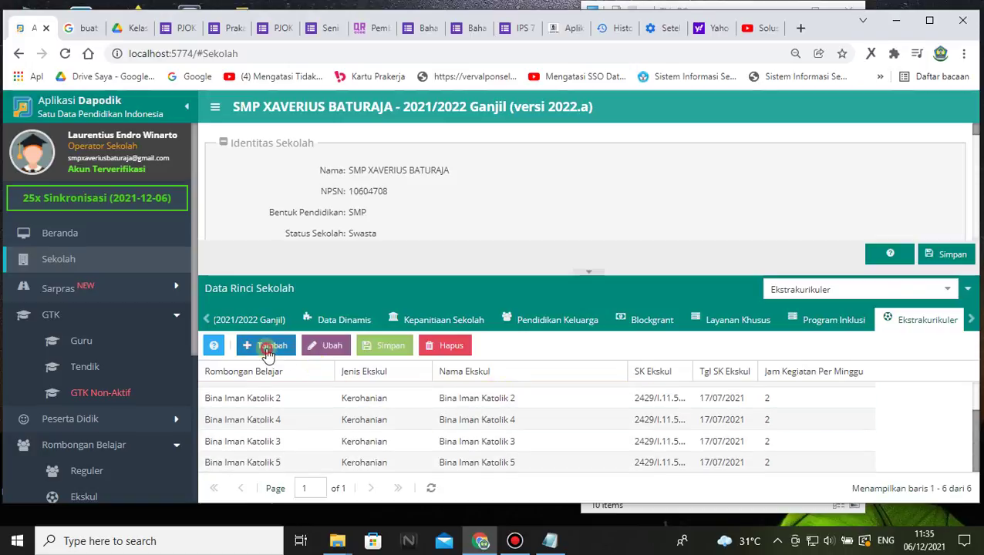
# - Add extracurricular rows for classes Pramuka 7A and 7B, each typed Pramuka
pyautogui.click(266, 346)
pyautogui.click(327, 392)
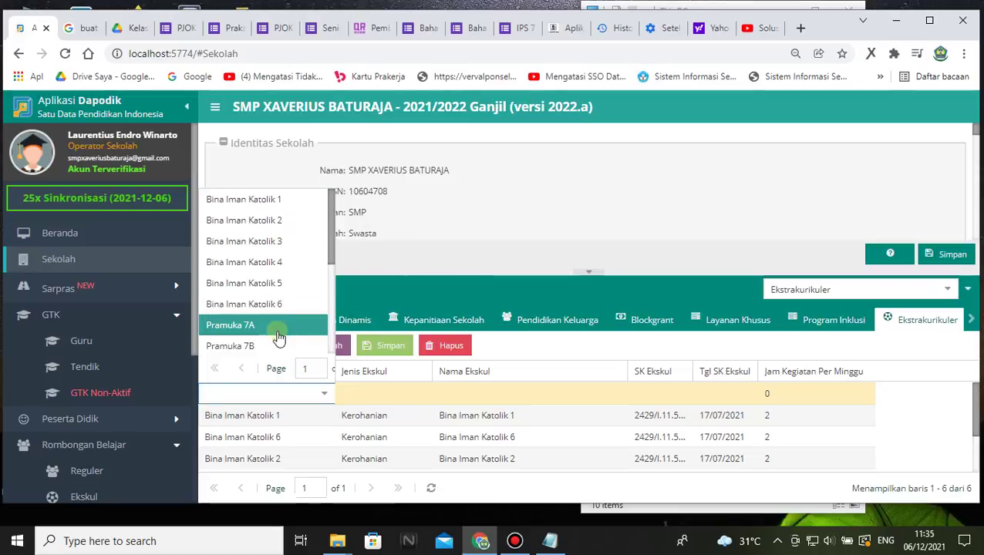
pyautogui.scroll(-1, 266, 301)
pyautogui.click(247, 254)
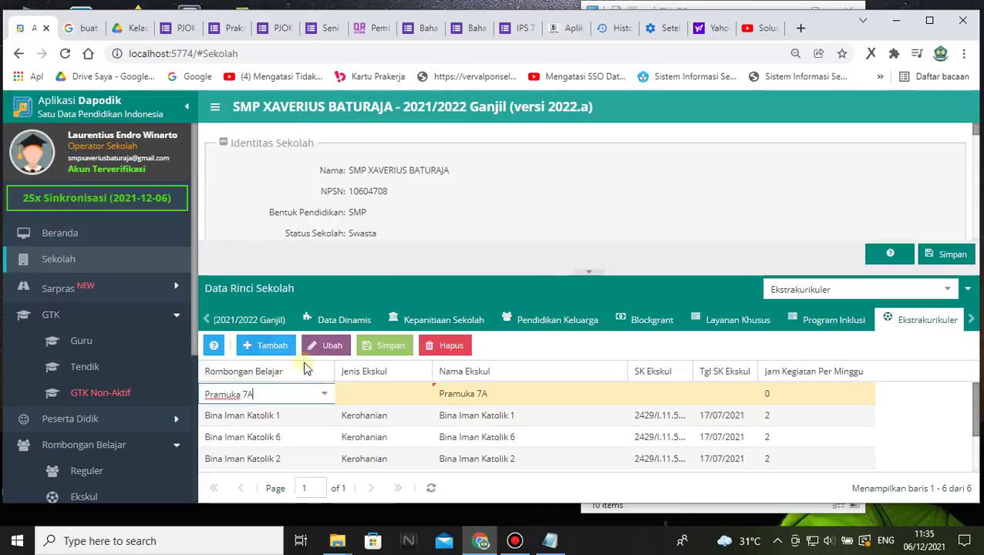
pyautogui.click(367, 395)
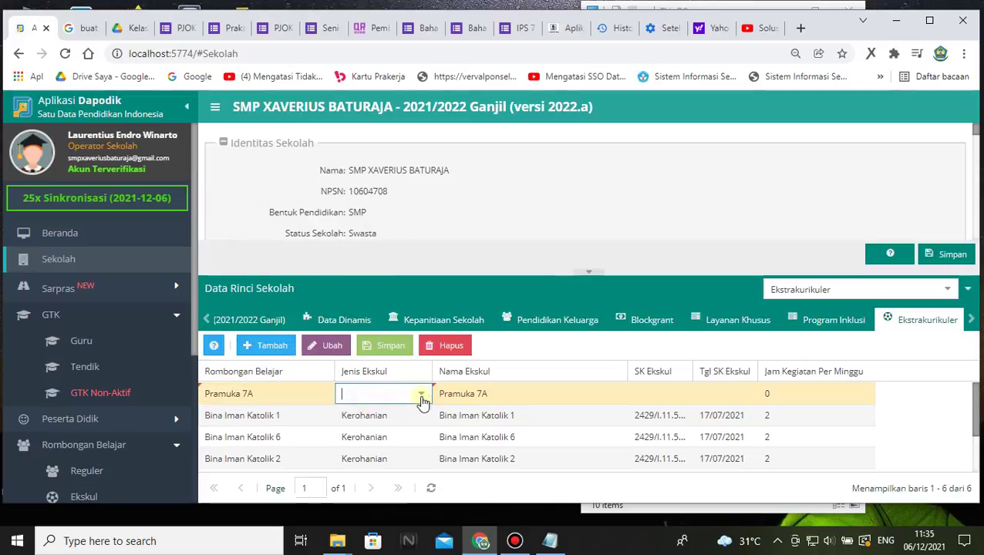
pyautogui.click(417, 396)
pyautogui.scroll(-2, 387, 286)
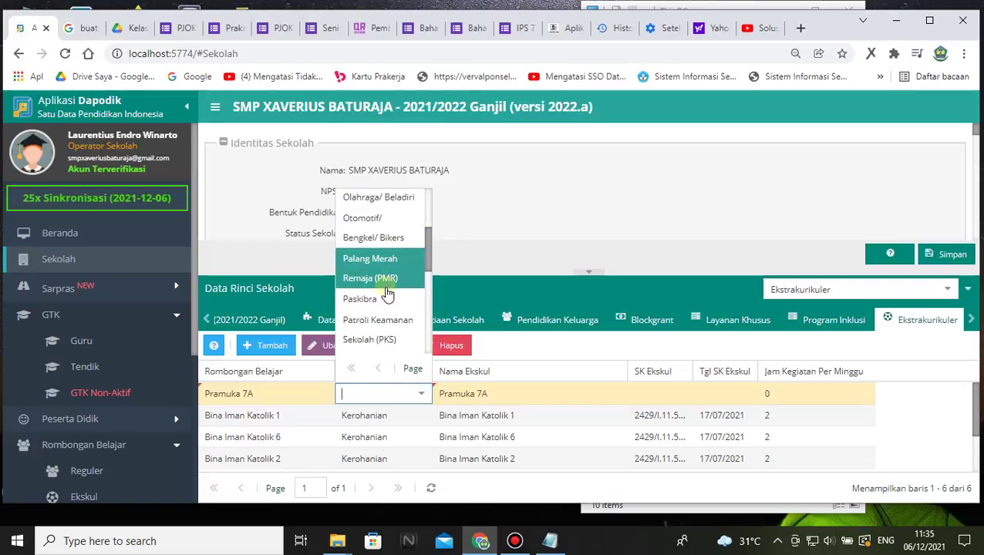
pyautogui.scroll(-2, 391, 296)
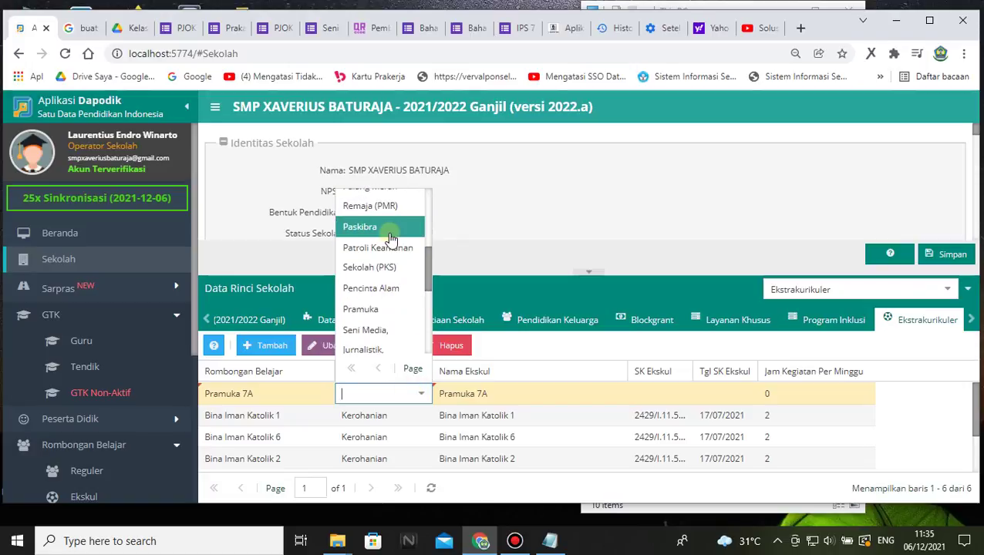
pyautogui.scroll(-4, 390, 293)
pyautogui.scroll(2, 384, 255)
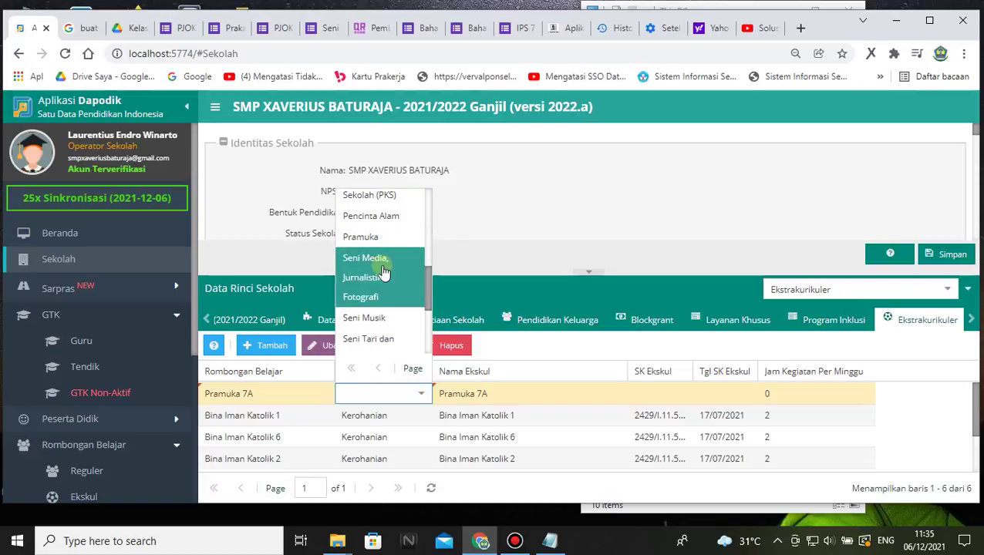
pyautogui.click(378, 238)
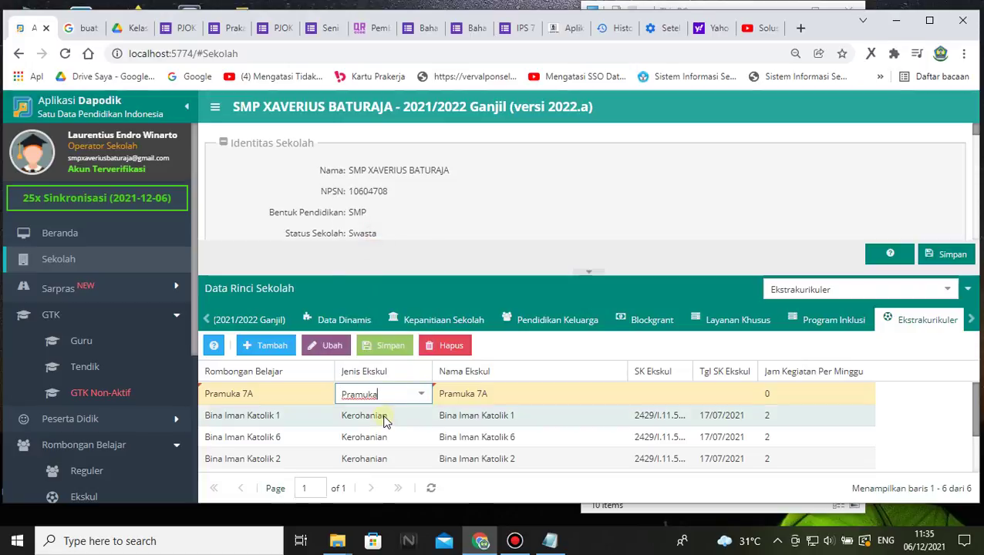
pyautogui.click(263, 344)
pyautogui.click(319, 395)
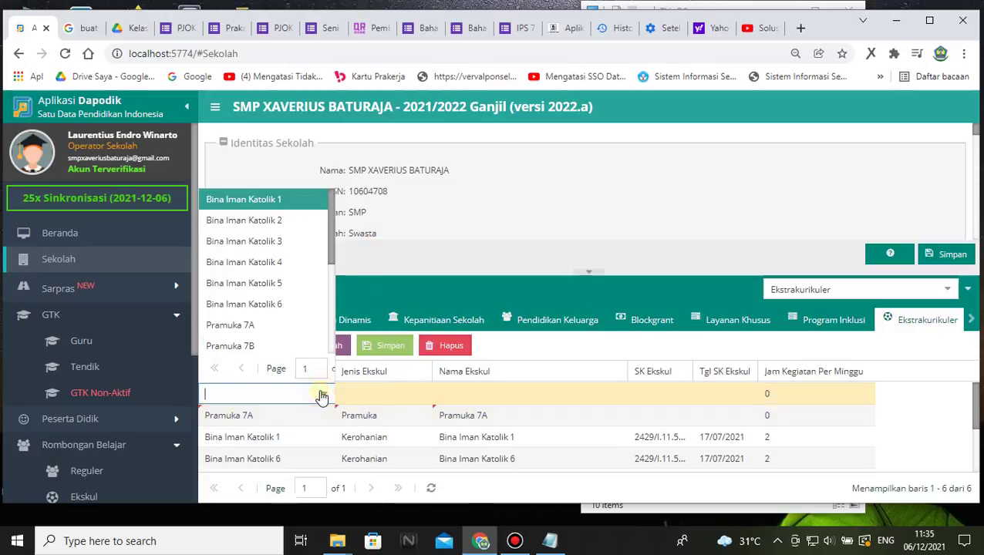
pyautogui.click(256, 343)
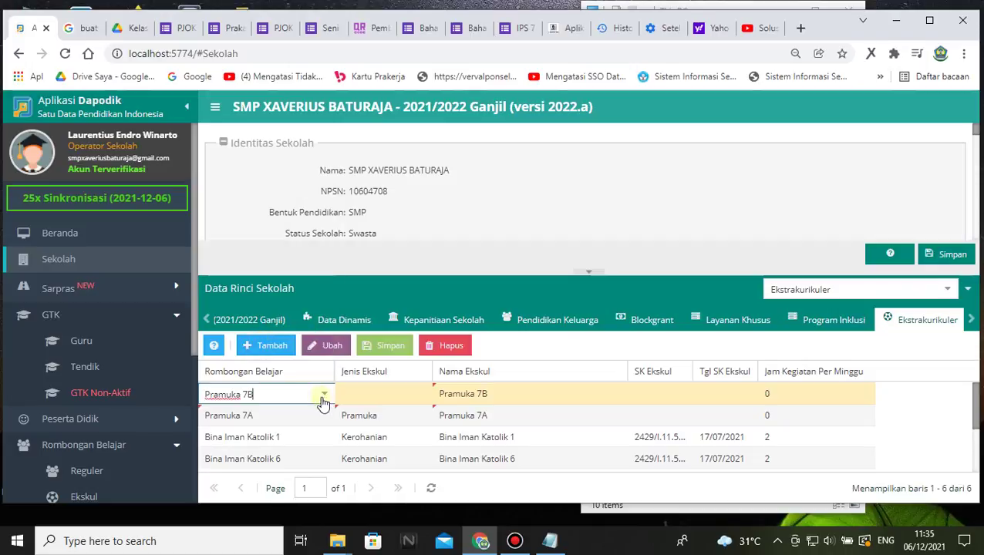
pyautogui.click(399, 395)
pyautogui.click(418, 395)
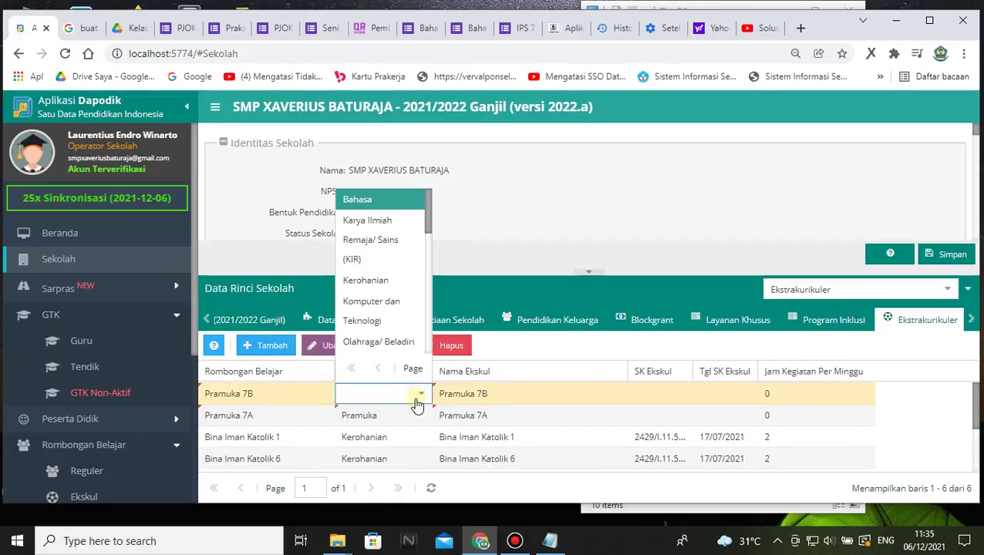
pyautogui.scroll(-3, 373, 308)
pyautogui.scroll(-2, 378, 329)
pyautogui.click(378, 309)
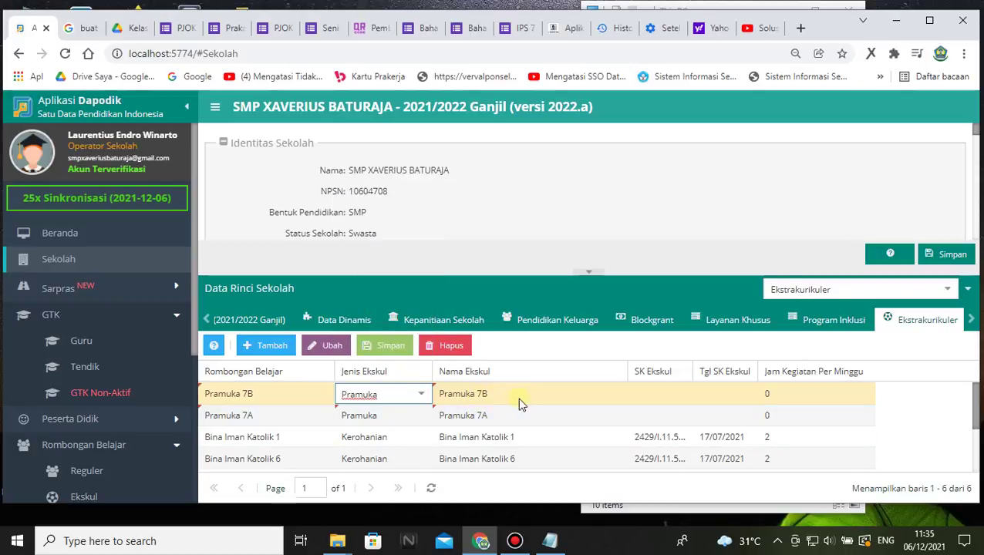
# - Add extracurricular rows for classes Pramuka 7C and 7D, each typed Pramuka
pyautogui.click(270, 349)
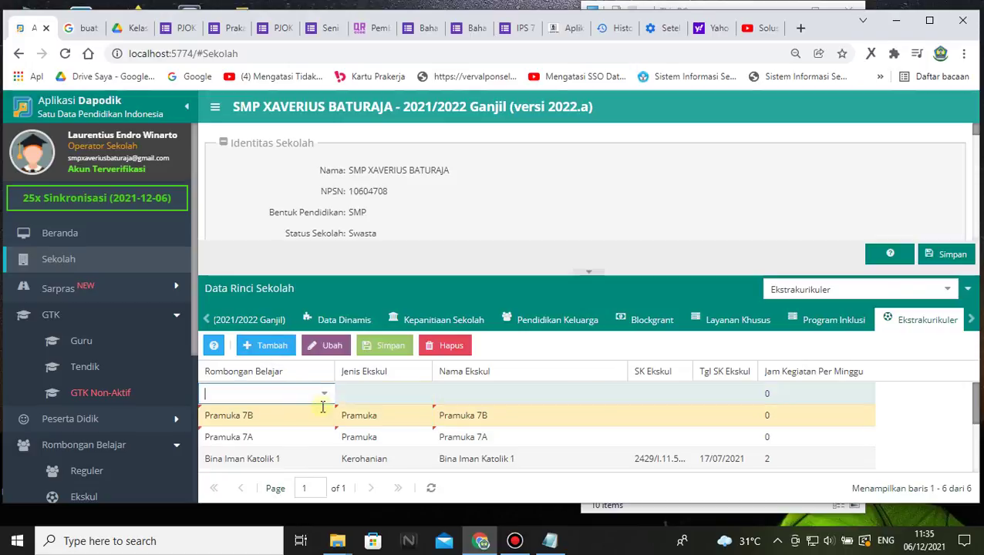
pyautogui.click(323, 394)
pyautogui.scroll(-2, 281, 292)
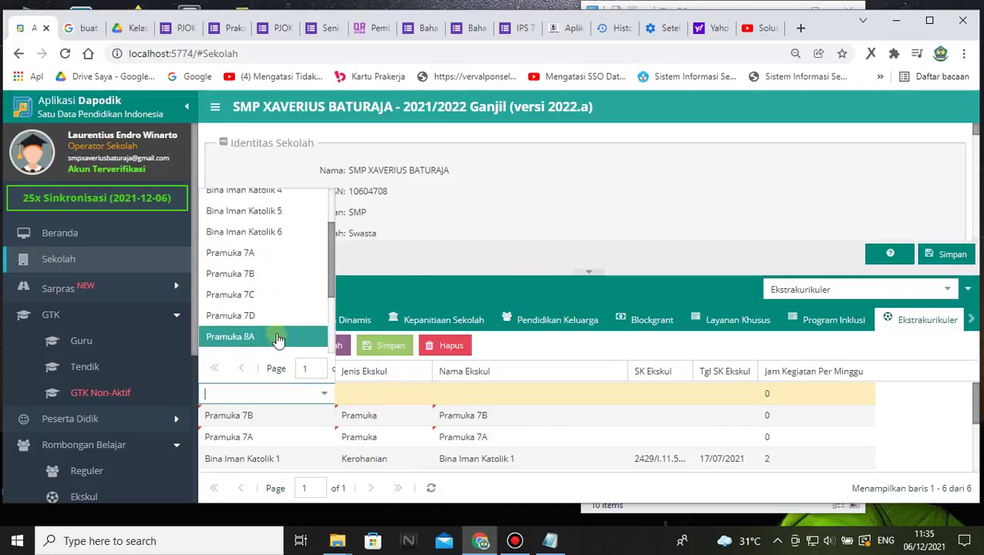
pyautogui.click(256, 294)
pyautogui.click(386, 394)
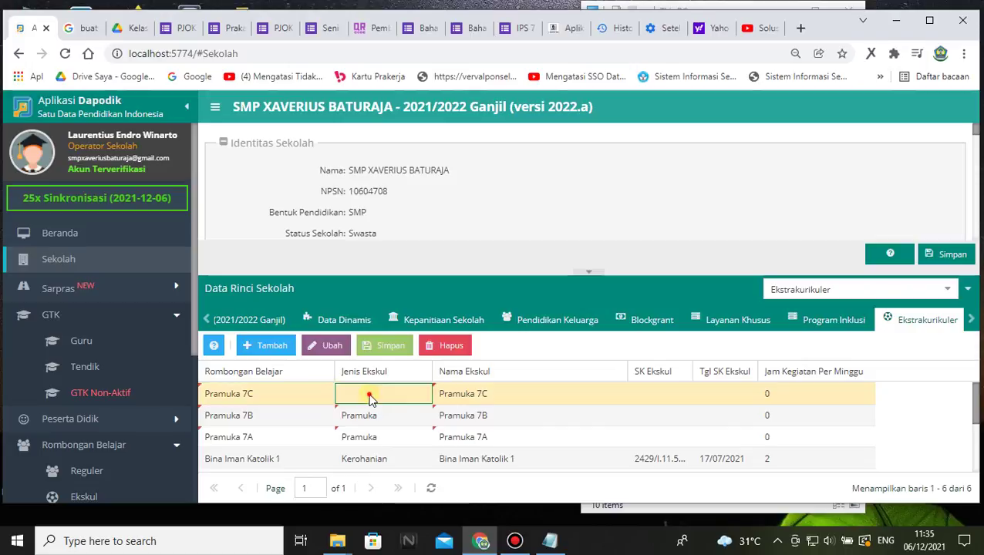
pyautogui.click(421, 394)
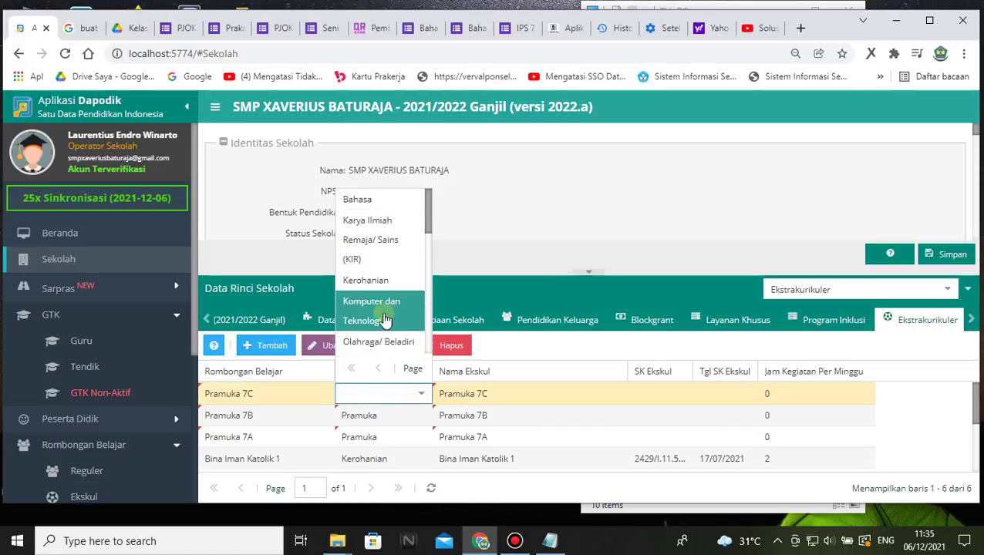
pyautogui.scroll(-3, 385, 312)
pyautogui.scroll(-3, 377, 308)
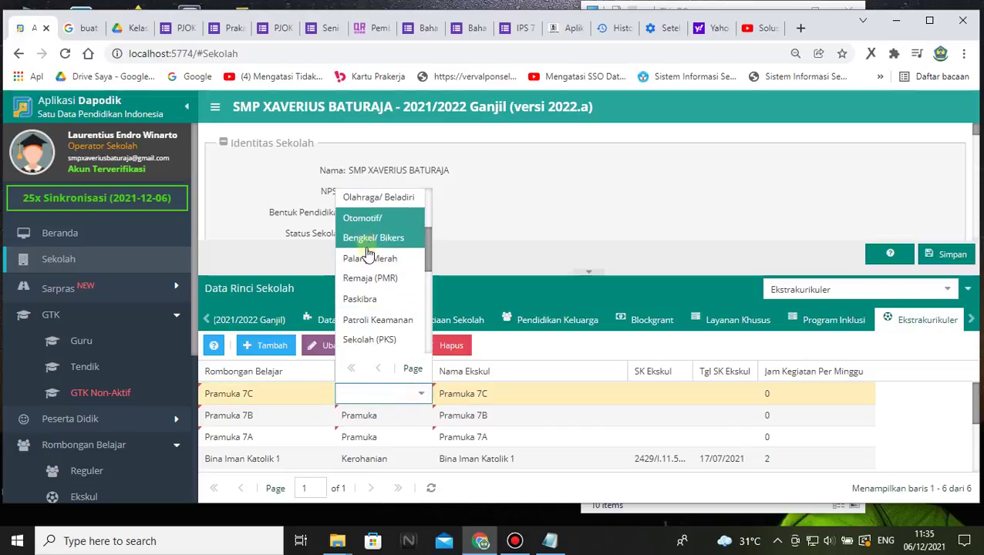
pyautogui.click(369, 309)
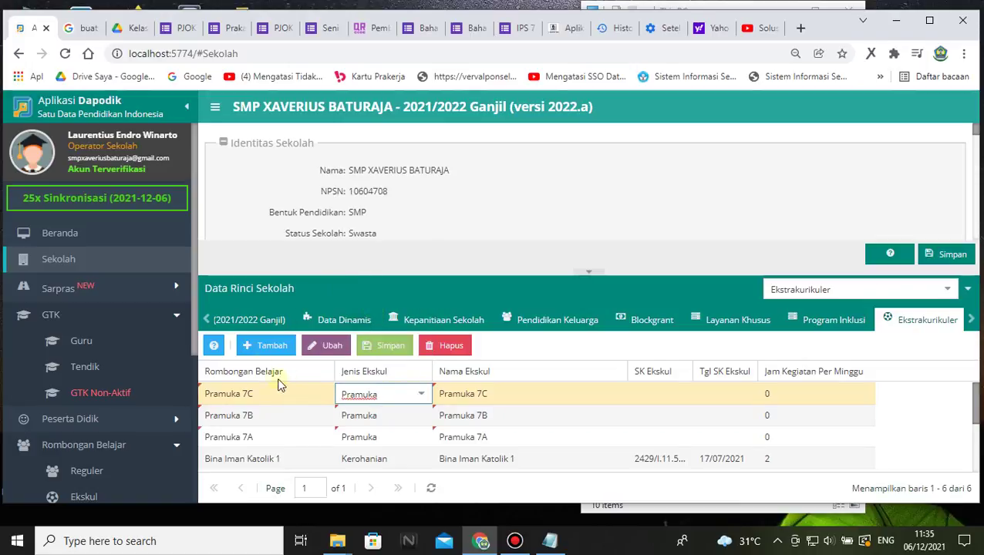
pyautogui.click(264, 351)
pyautogui.click(323, 395)
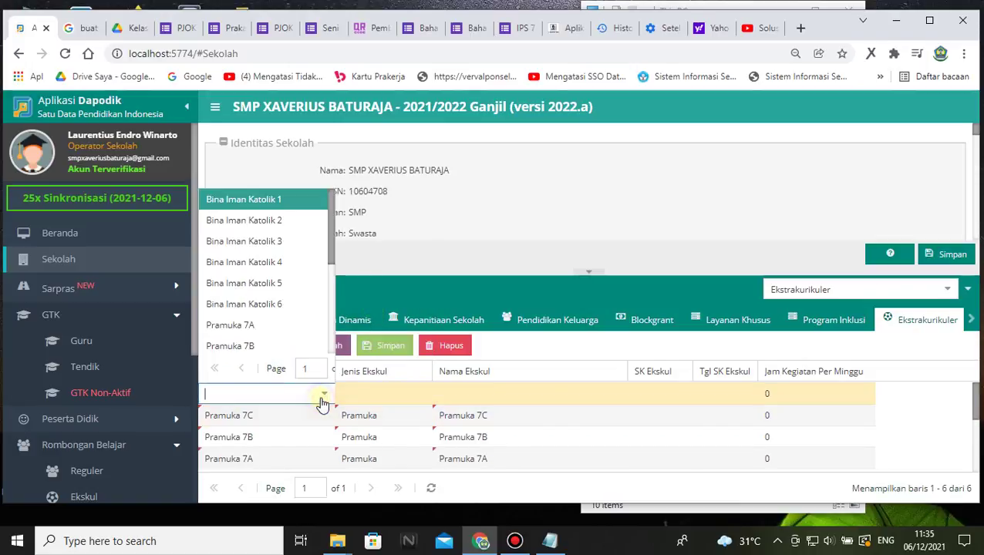
pyautogui.scroll(-3, 297, 289)
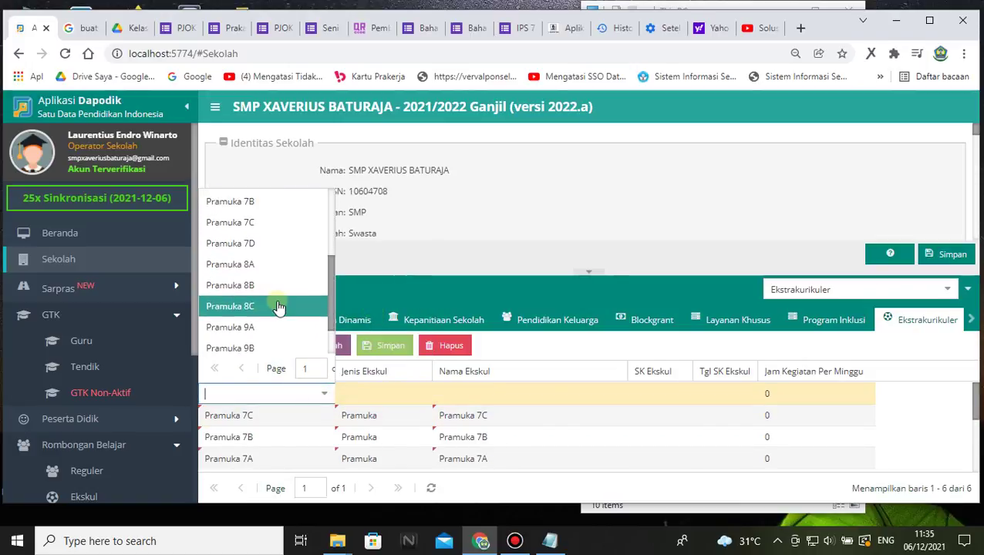
pyautogui.click(257, 245)
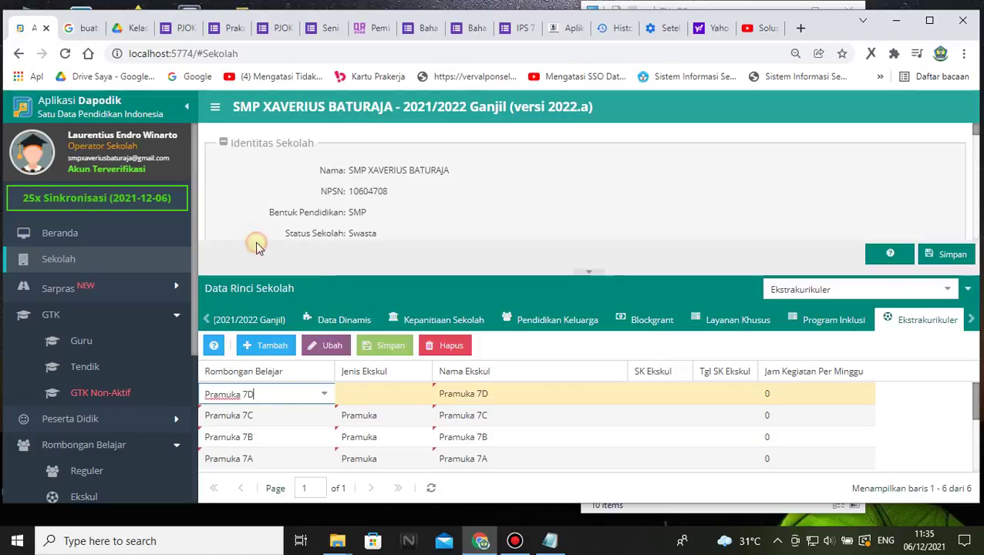
pyautogui.click(378, 392)
pyautogui.click(416, 397)
pyautogui.scroll(-4, 356, 301)
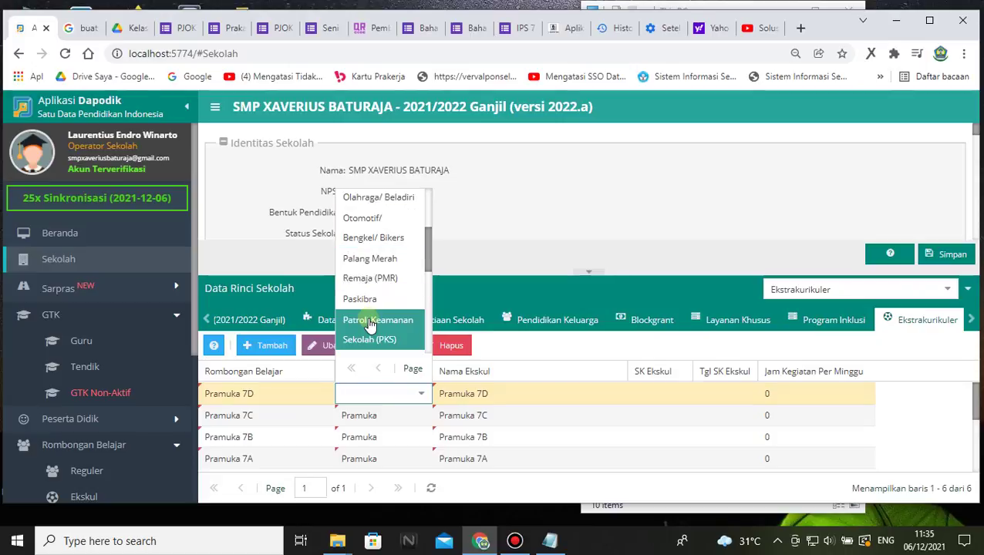
pyautogui.scroll(-3, 374, 324)
pyautogui.click(369, 237)
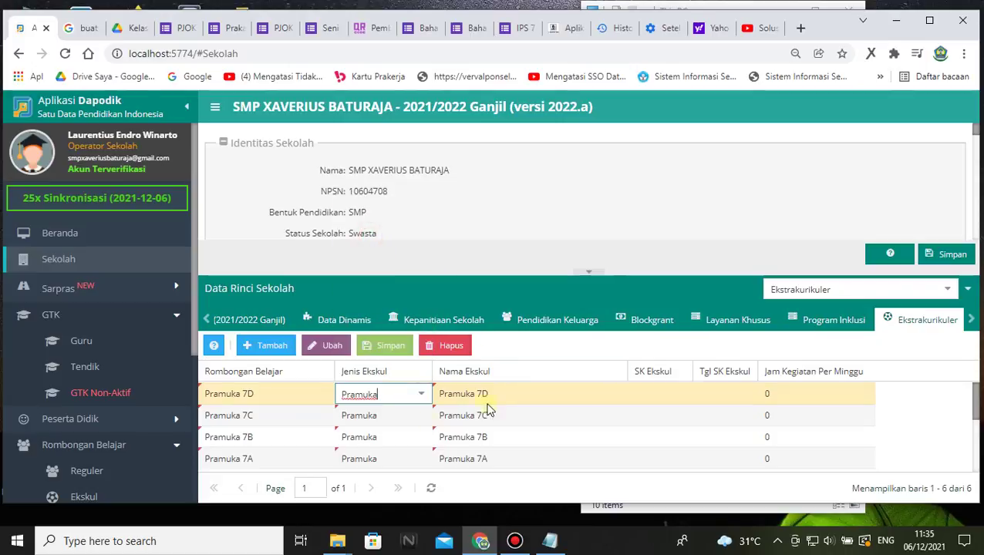
# - Add extracurricular rows for classes Pramuka 8A, 8B and 8C, each typed Pramuka
pyautogui.click(266, 344)
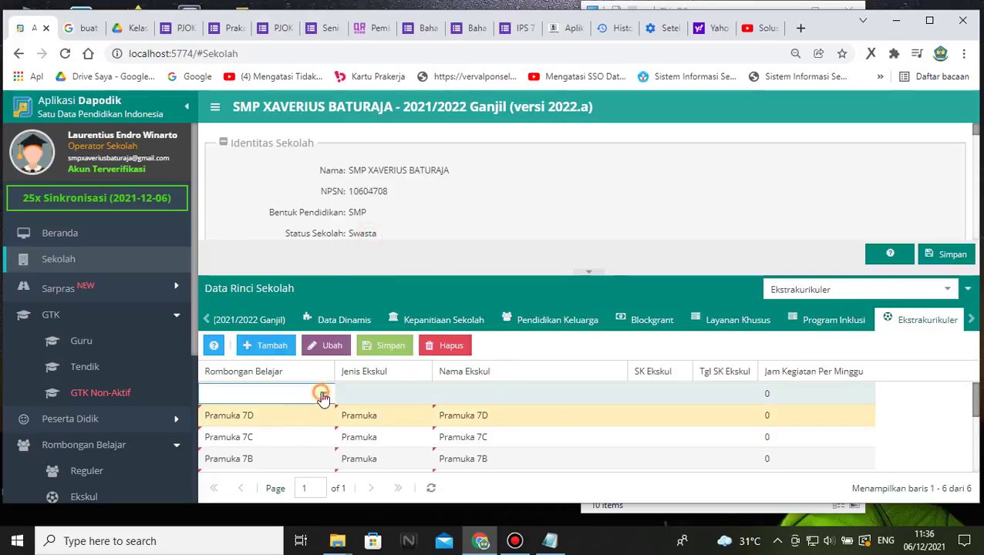
pyautogui.click(322, 394)
pyautogui.scroll(-5, 285, 278)
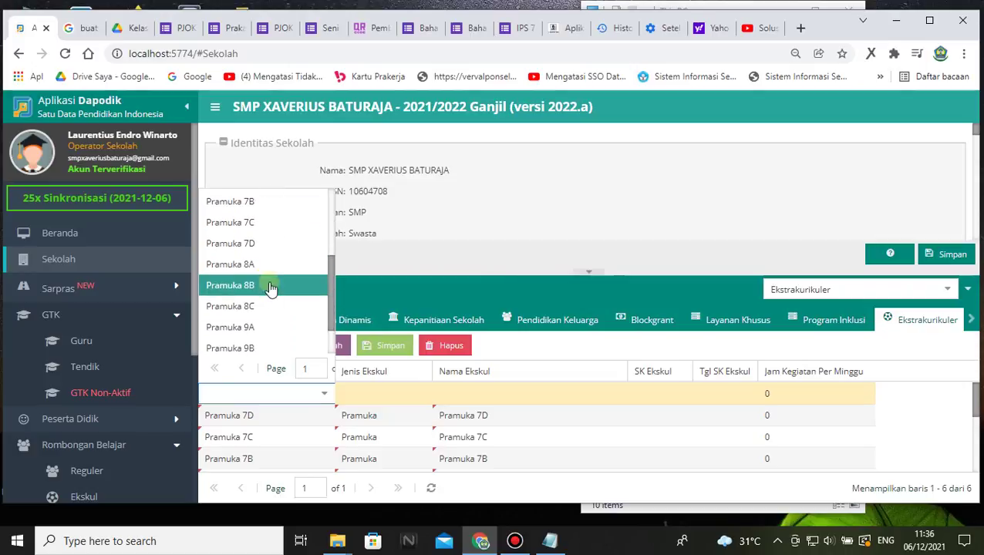
pyautogui.click(260, 266)
pyautogui.click(379, 395)
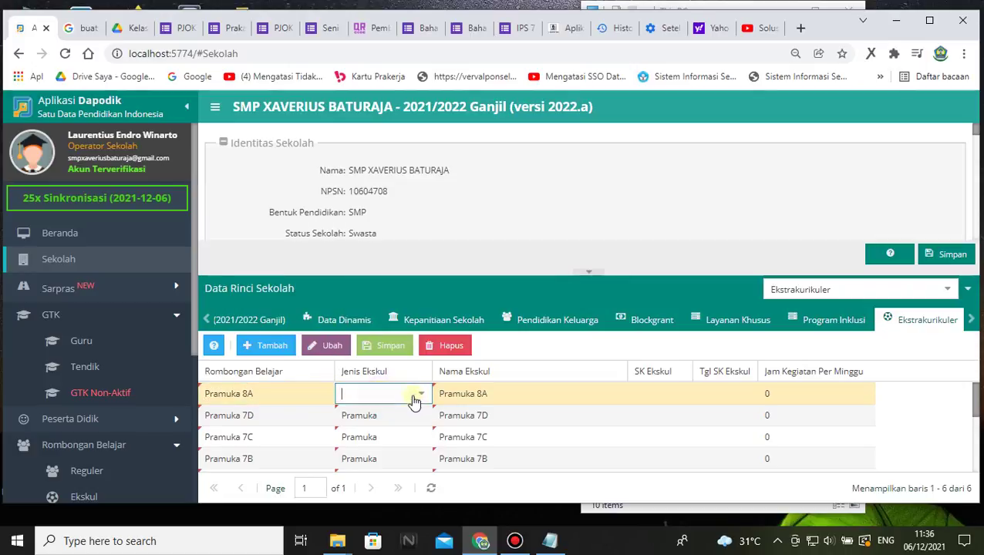
pyautogui.click(417, 395)
pyautogui.scroll(-3, 374, 293)
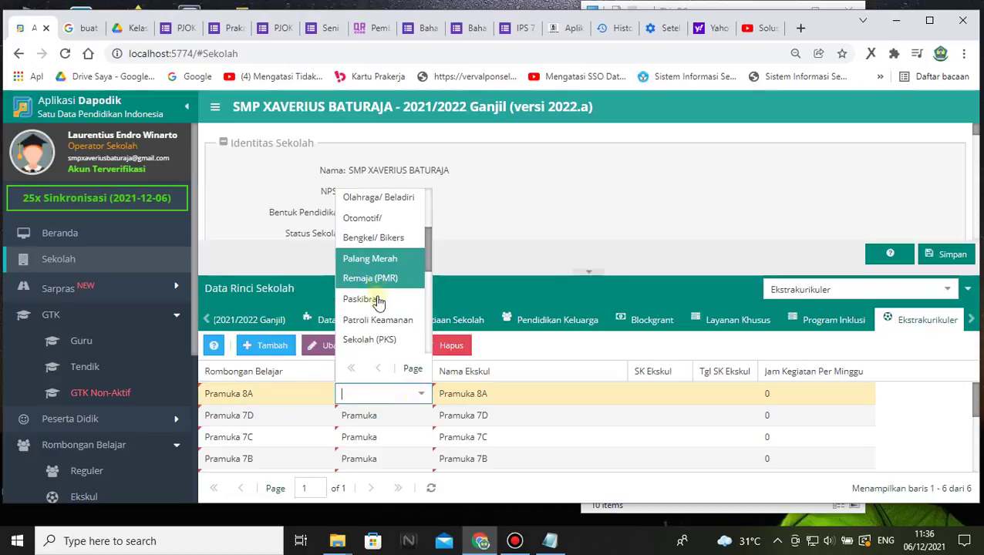
pyautogui.scroll(-3, 381, 308)
pyautogui.click(370, 313)
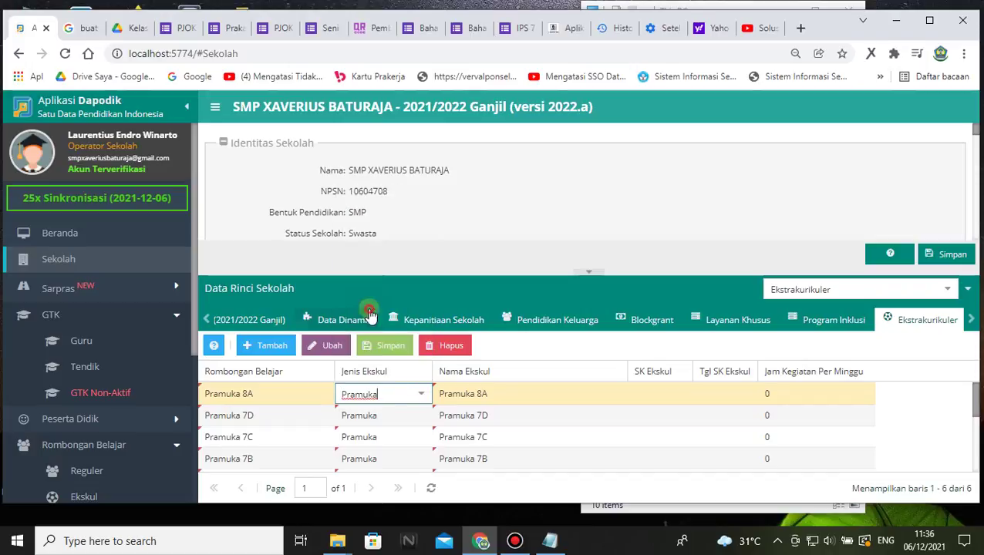
pyautogui.click(269, 345)
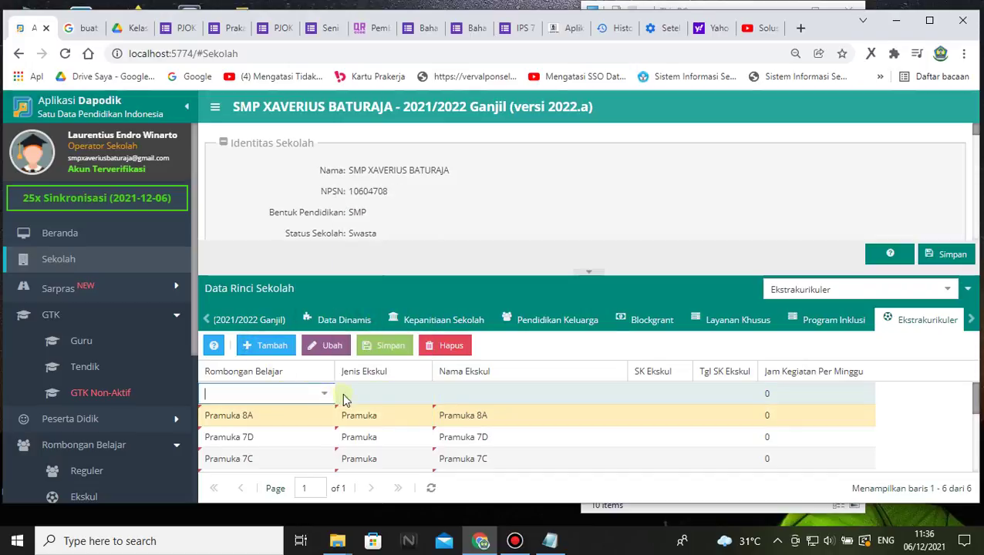
pyautogui.click(323, 395)
pyautogui.scroll(-2, 270, 303)
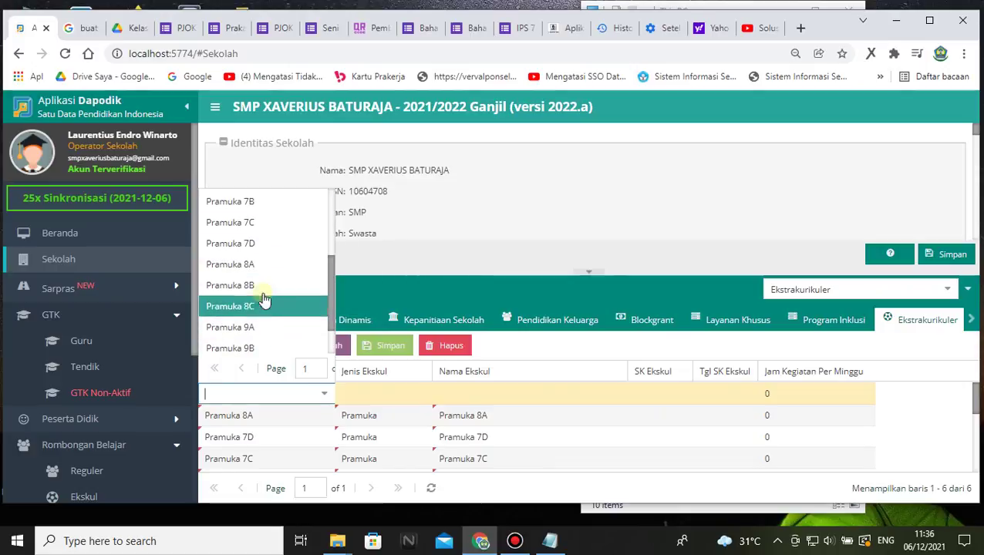
pyautogui.click(260, 294)
pyautogui.click(378, 397)
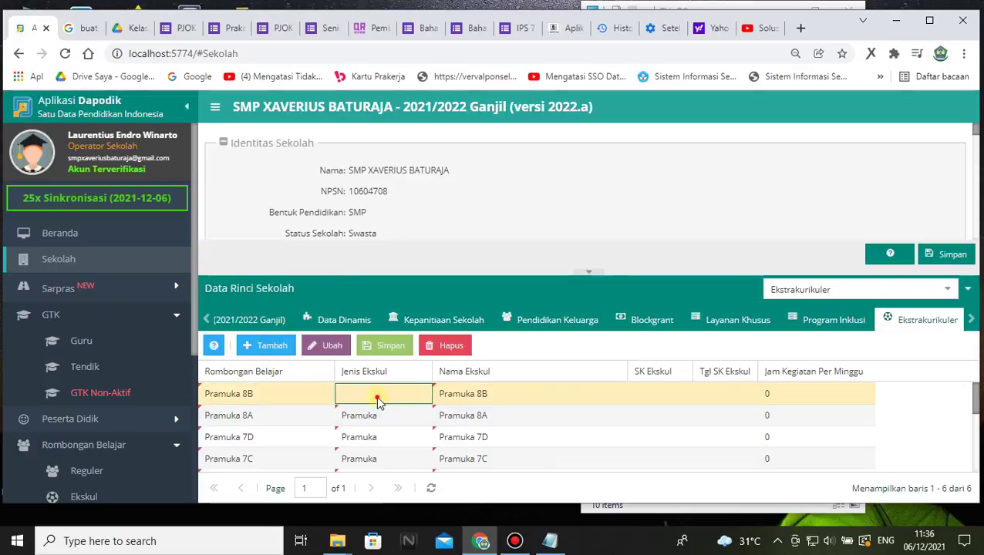
pyautogui.click(407, 393)
pyautogui.scroll(-4, 377, 281)
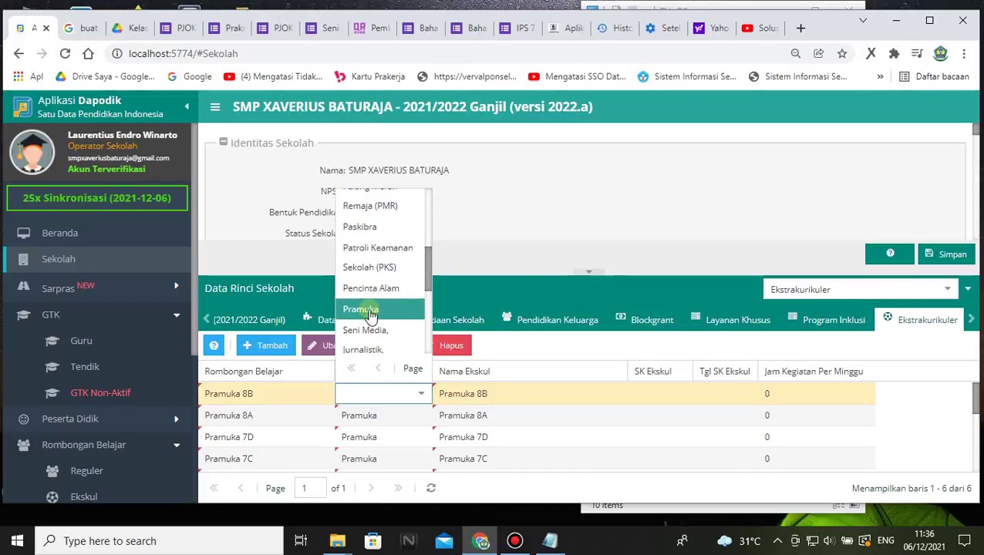
pyautogui.click(363, 308)
pyautogui.click(262, 348)
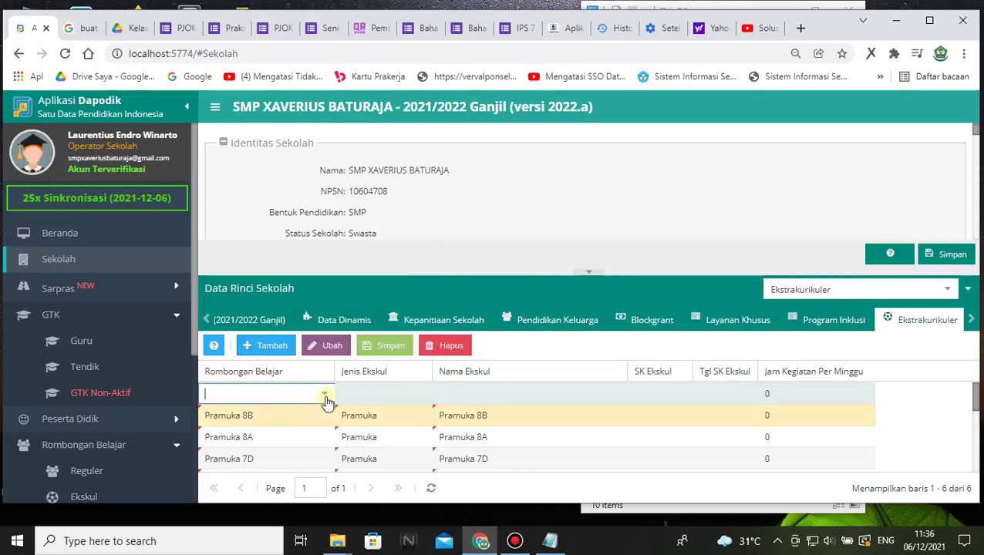
pyautogui.click(324, 393)
pyautogui.scroll(-3, 264, 309)
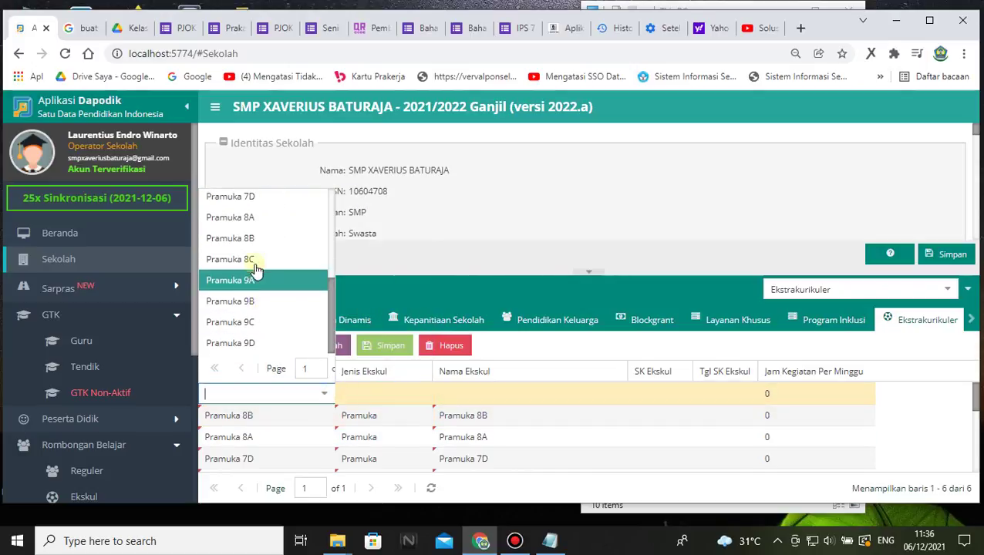
pyautogui.click(254, 260)
pyautogui.click(372, 395)
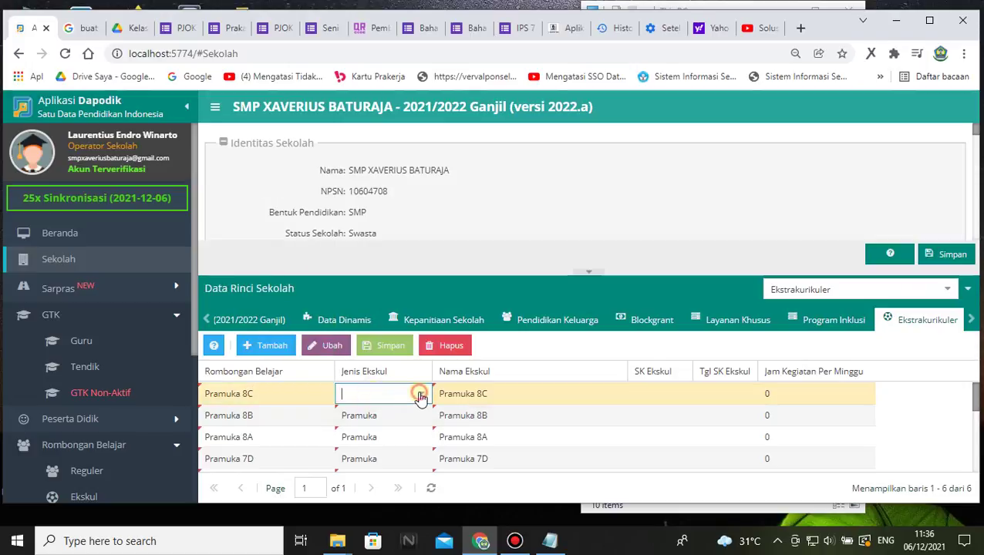
pyautogui.click(420, 395)
pyautogui.scroll(-5, 363, 293)
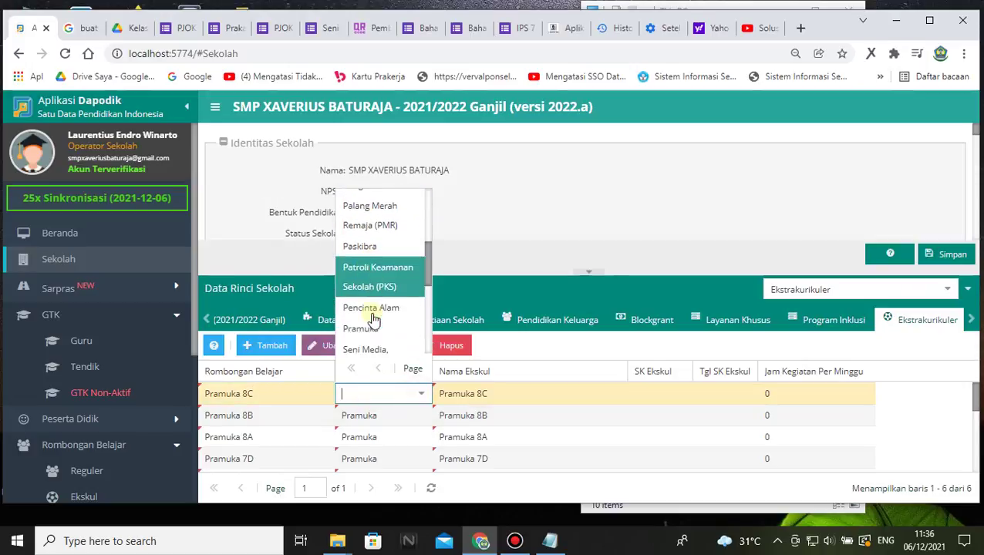
pyautogui.click(373, 322)
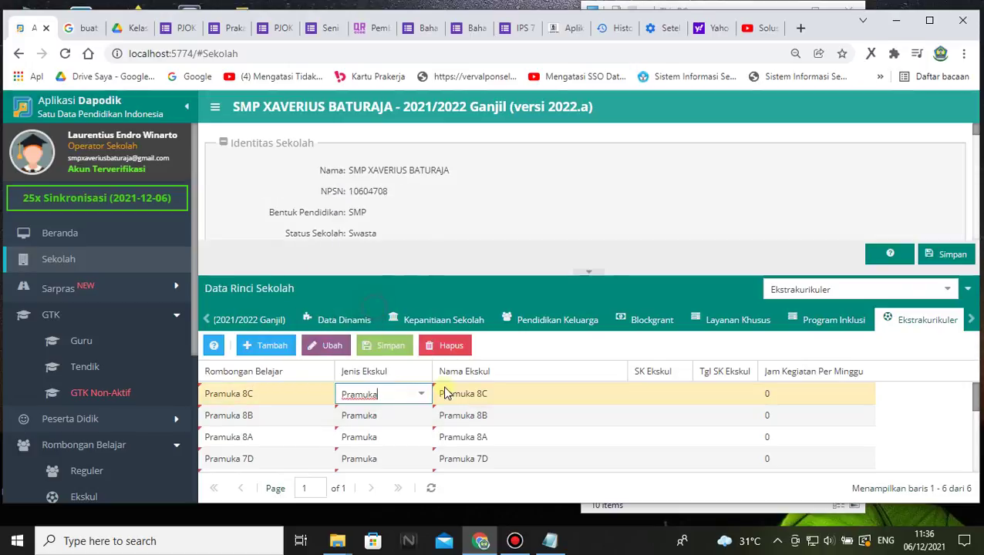
# - Add extracurricular rows for classes Pramuka 9A and 9B, each typed Pramuka
pyautogui.click(266, 345)
pyautogui.click(327, 388)
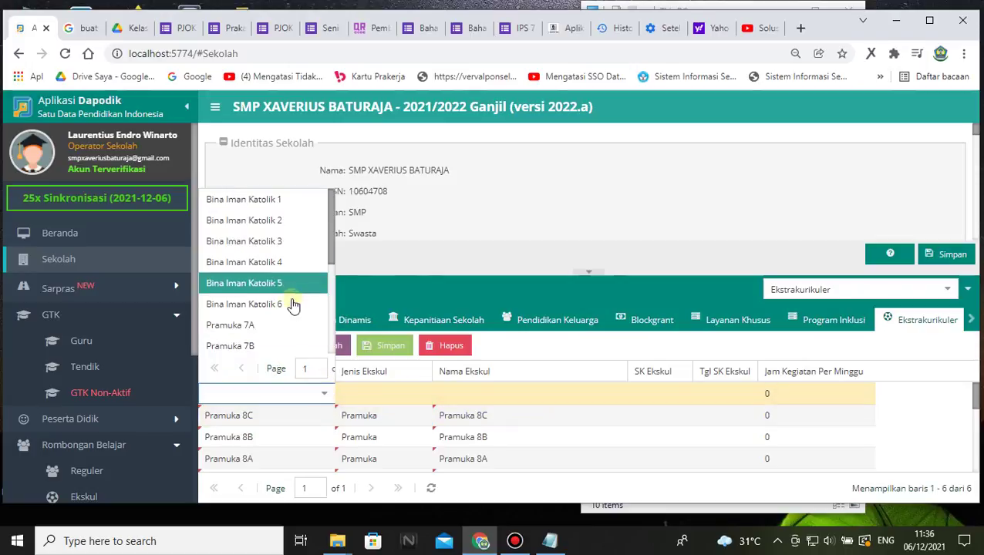
pyautogui.scroll(-3, 292, 309)
pyautogui.click(257, 282)
pyautogui.click(402, 391)
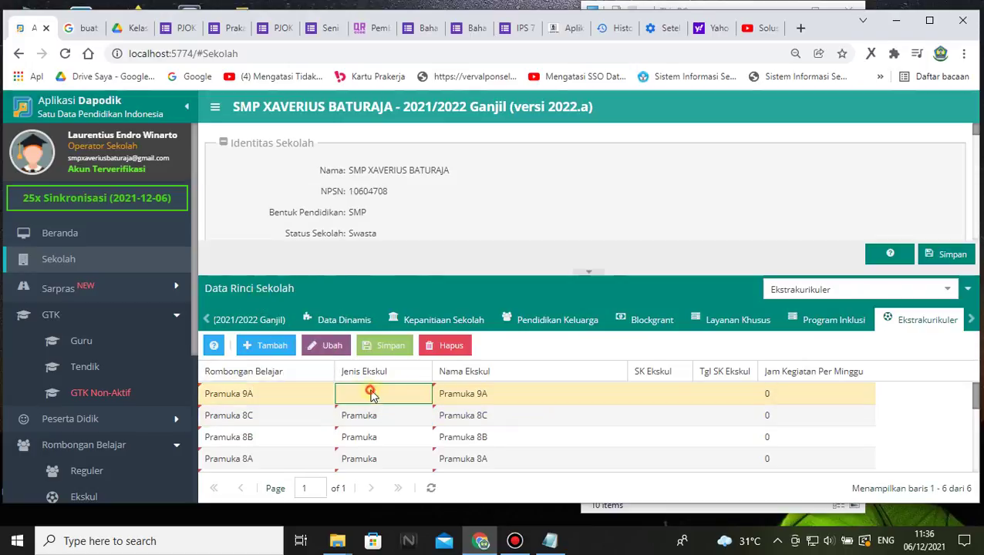
pyautogui.click(420, 396)
pyautogui.scroll(-4, 370, 266)
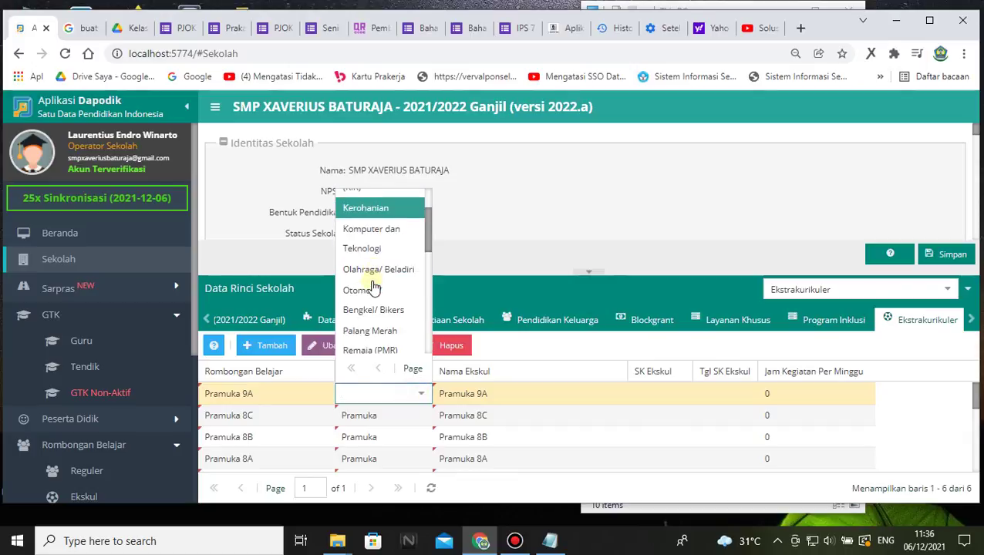
pyautogui.scroll(-2, 371, 287)
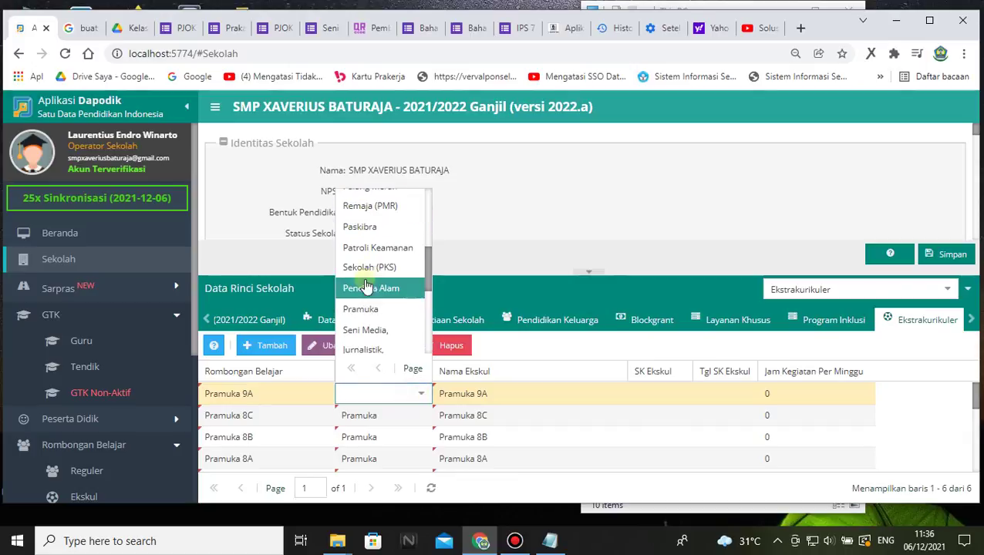
pyautogui.click(376, 308)
pyautogui.click(267, 348)
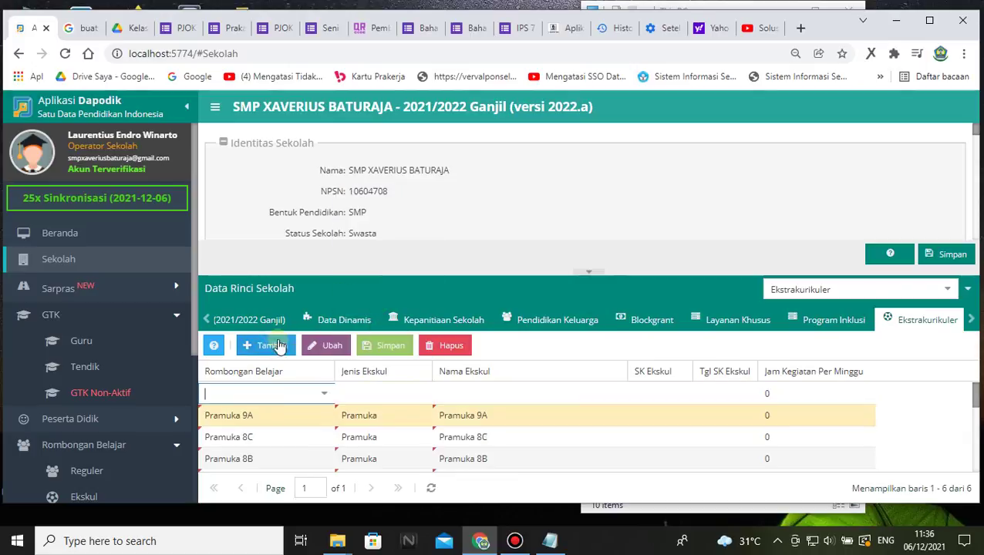
pyautogui.click(324, 394)
pyautogui.scroll(-4, 292, 262)
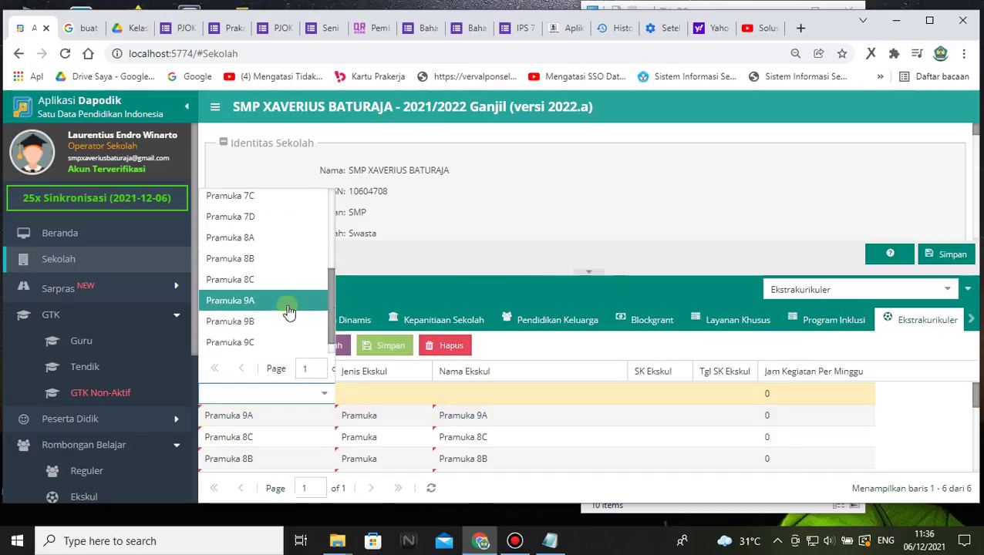
pyautogui.click(274, 301)
pyautogui.click(390, 398)
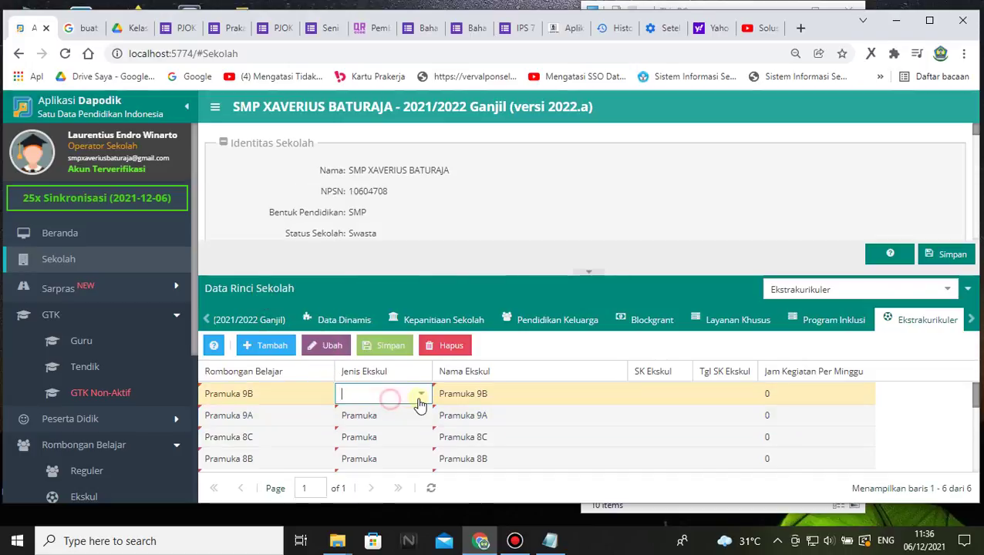
pyautogui.click(423, 396)
pyautogui.scroll(-3, 405, 293)
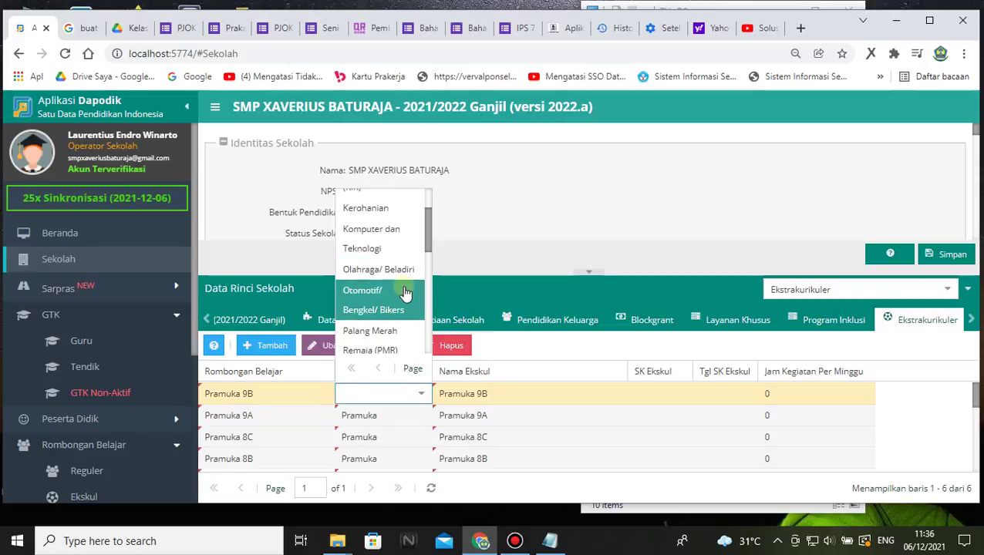
pyautogui.scroll(-1, 401, 312)
pyautogui.scroll(-1, 388, 322)
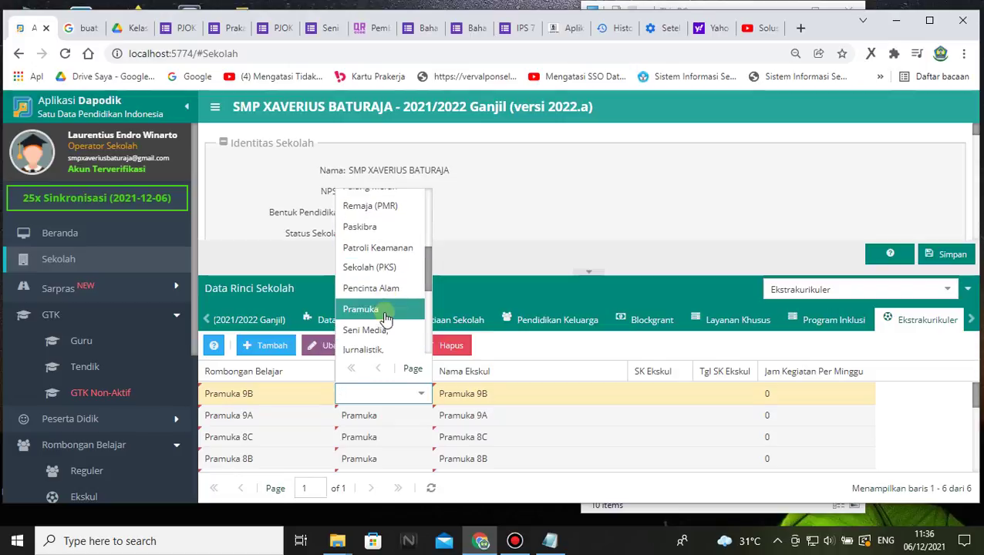
pyautogui.click(362, 308)
# - Add extracurricular rows for classes Pramuka 9C and 9D, each typed Pramuka
pyautogui.click(262, 348)
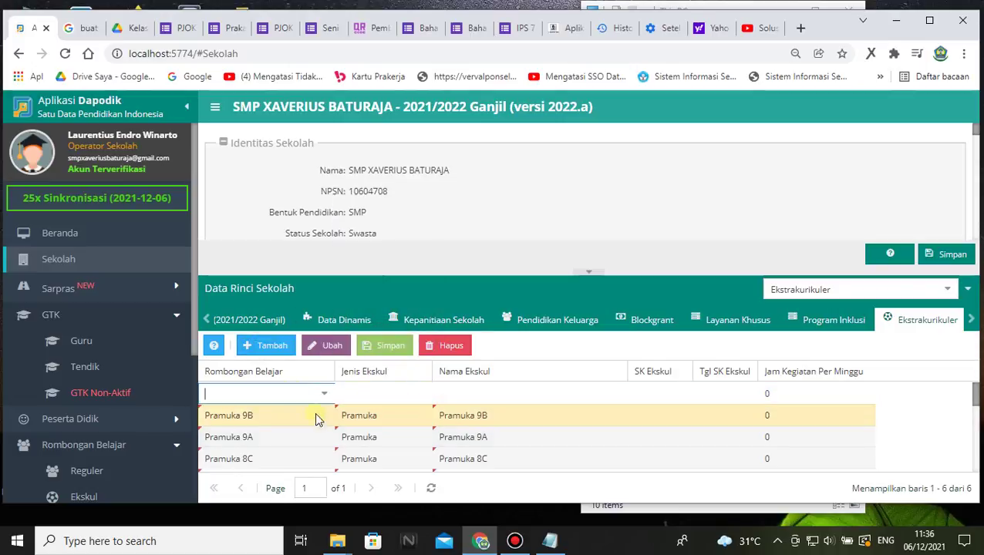
pyautogui.click(324, 393)
pyautogui.scroll(-1, 308, 286)
pyautogui.scroll(-2, 270, 332)
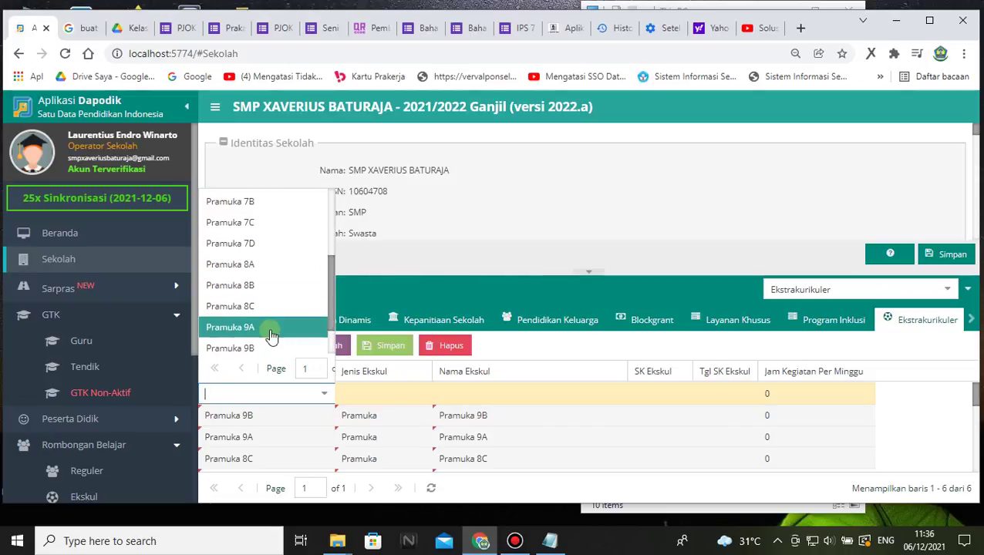
pyautogui.click(263, 337)
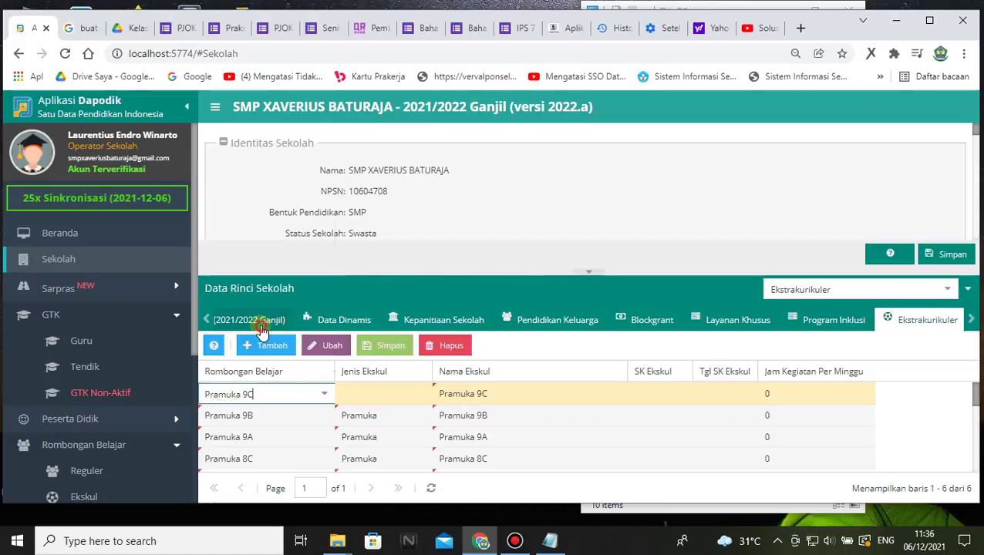
pyautogui.click(385, 394)
pyautogui.click(423, 394)
pyautogui.scroll(-5, 397, 324)
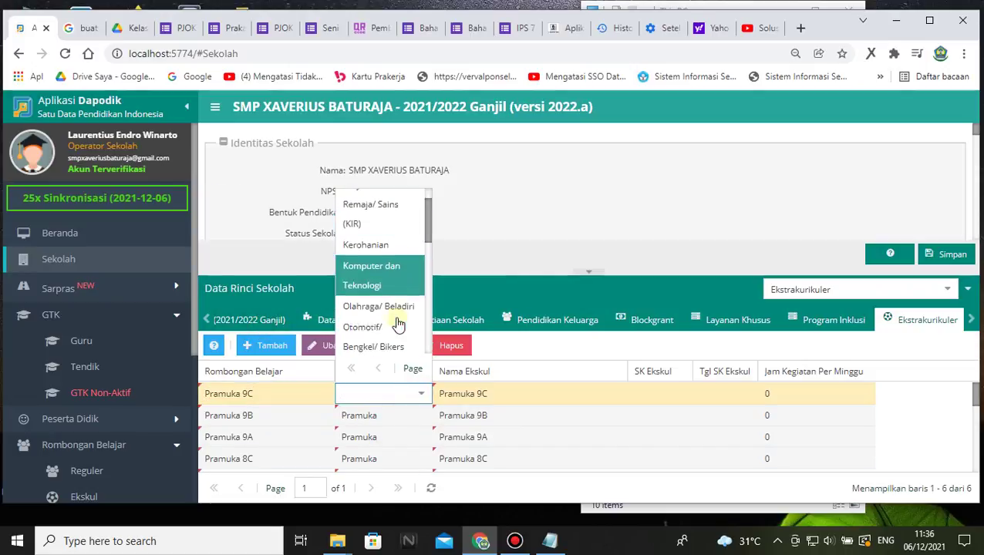
pyautogui.scroll(-3, 385, 319)
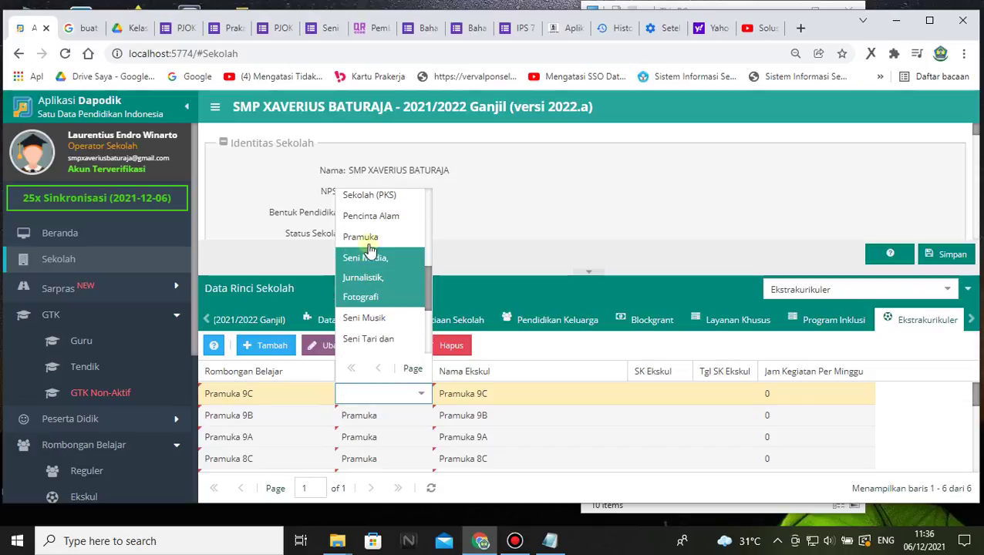
pyautogui.click(366, 238)
pyautogui.click(265, 351)
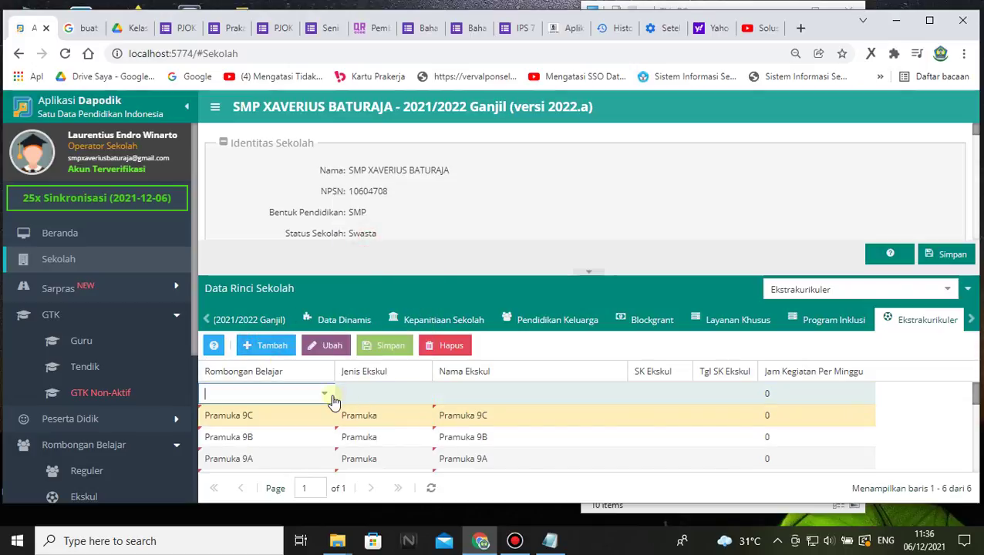
pyautogui.click(324, 394)
pyautogui.scroll(-5, 291, 306)
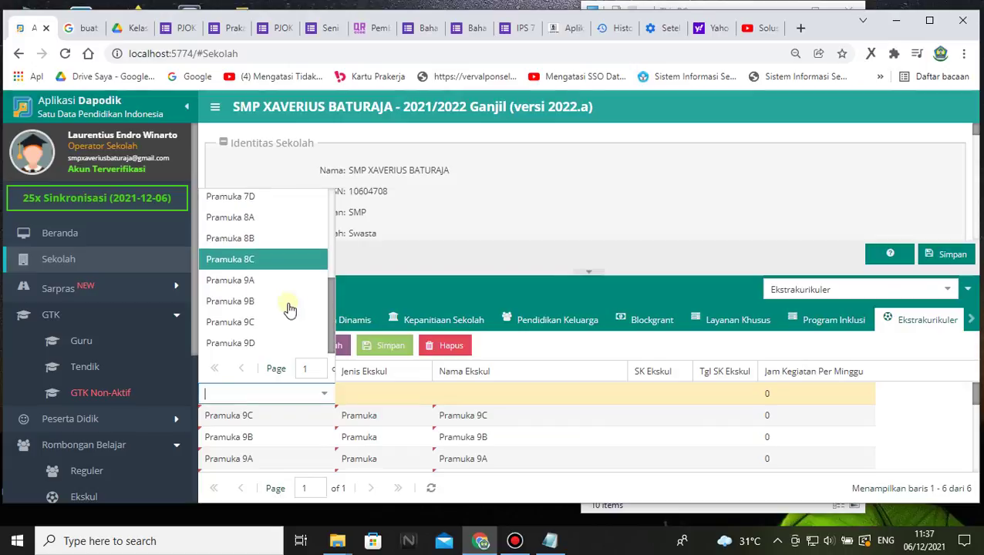
pyautogui.click(259, 344)
pyautogui.click(370, 395)
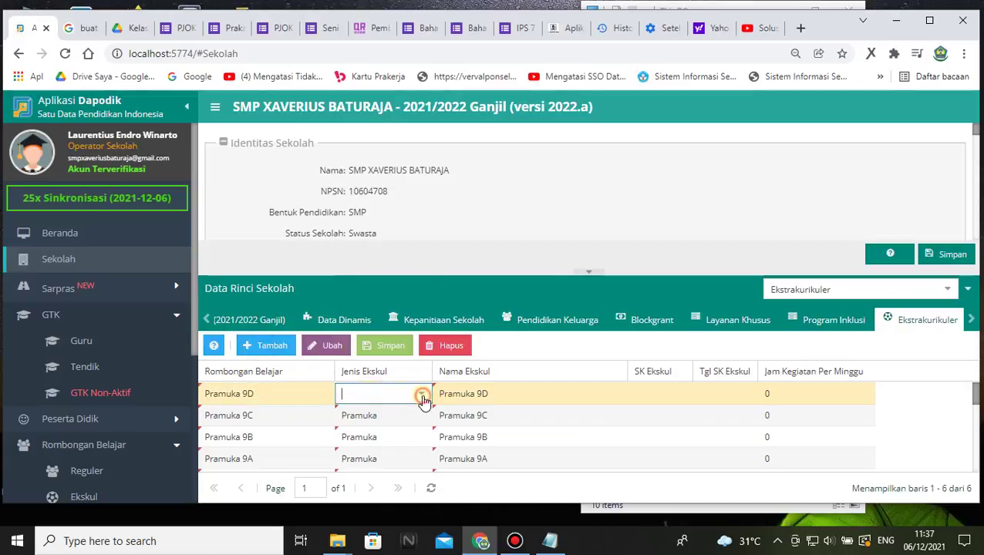
pyautogui.click(423, 395)
pyautogui.scroll(-4, 377, 301)
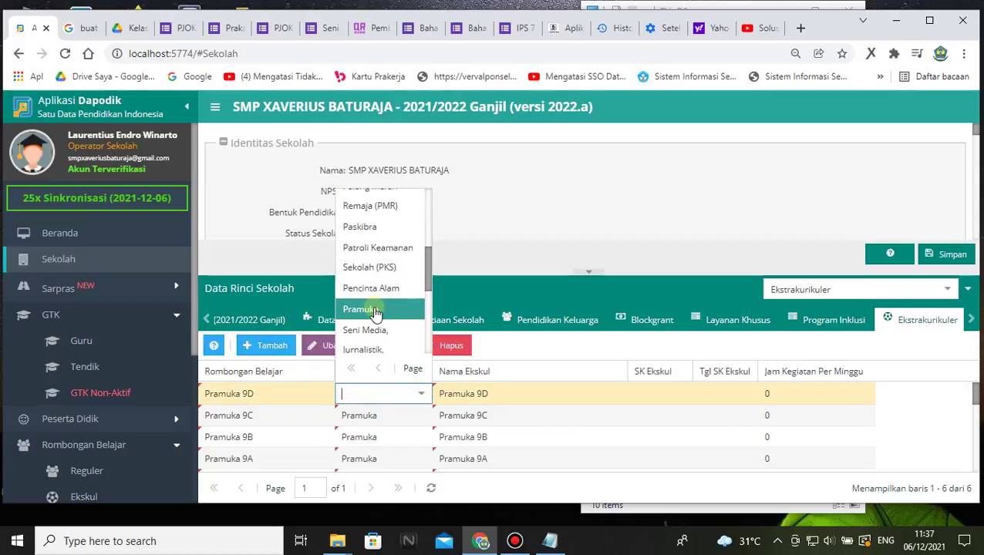
pyautogui.click(375, 310)
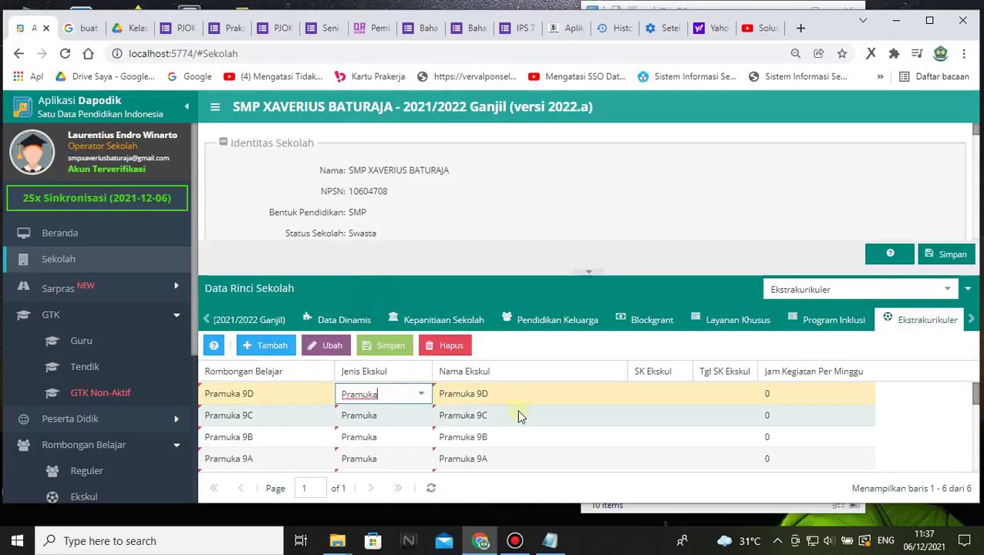
pyautogui.click(551, 542)
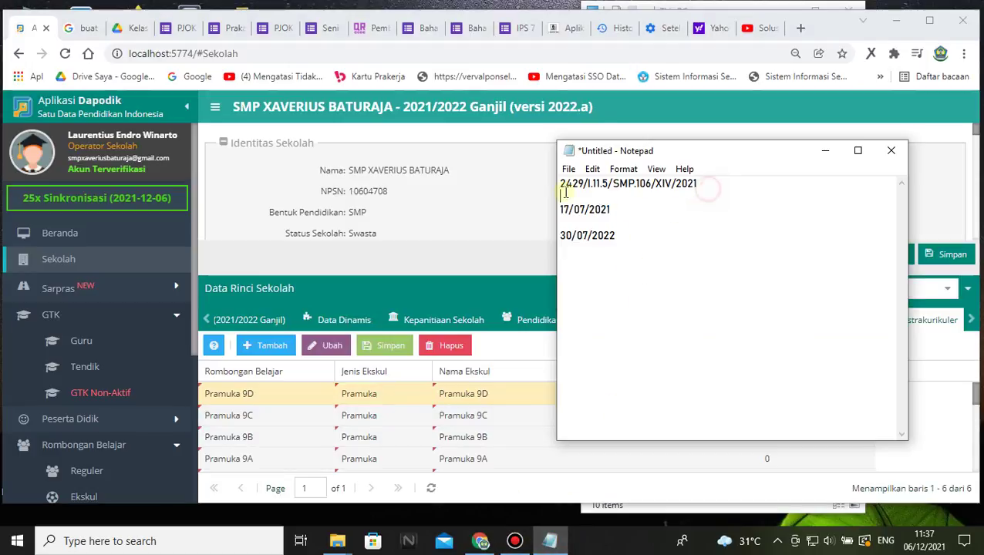
# - Copy SK number 2429/I.11.5/SMP.106/XIV/2021 from the notes and paste it into Pramuka 7A's SK Ekskul cell
pyautogui.moveTo(565, 193); pyautogui.dragTo(563, 185)
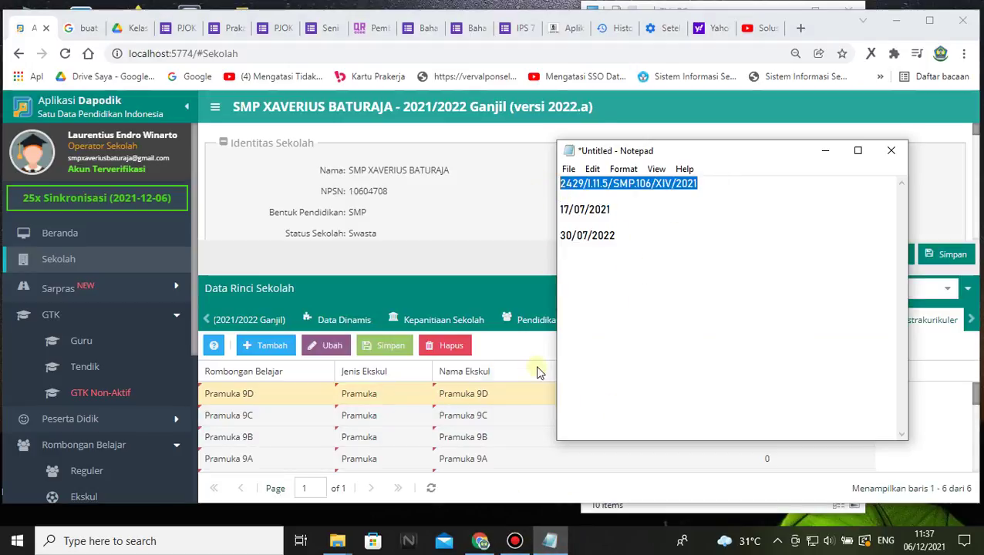
pyautogui.click(538, 373)
pyautogui.scroll(-5, 668, 398)
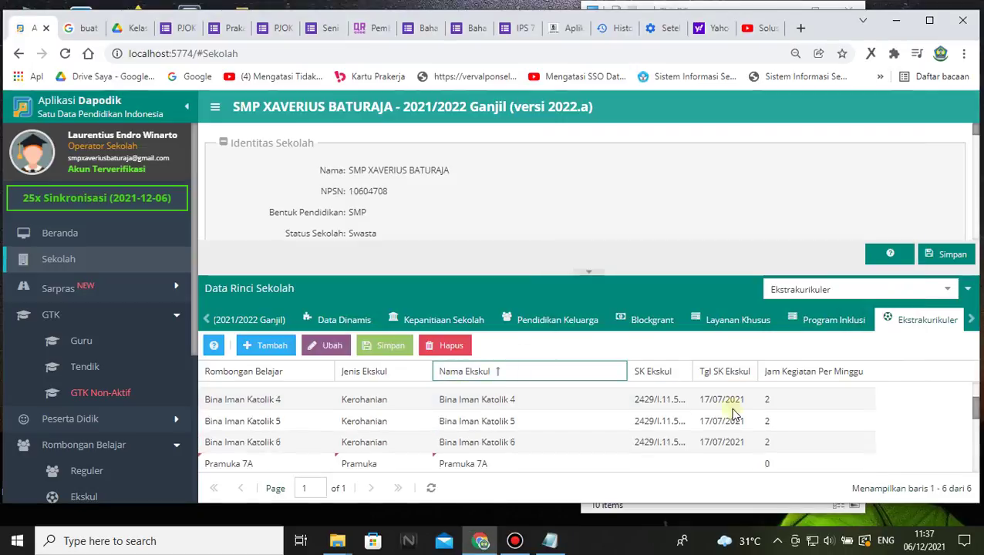
pyautogui.scroll(5, 685, 432)
pyautogui.scroll(-5, 679, 430)
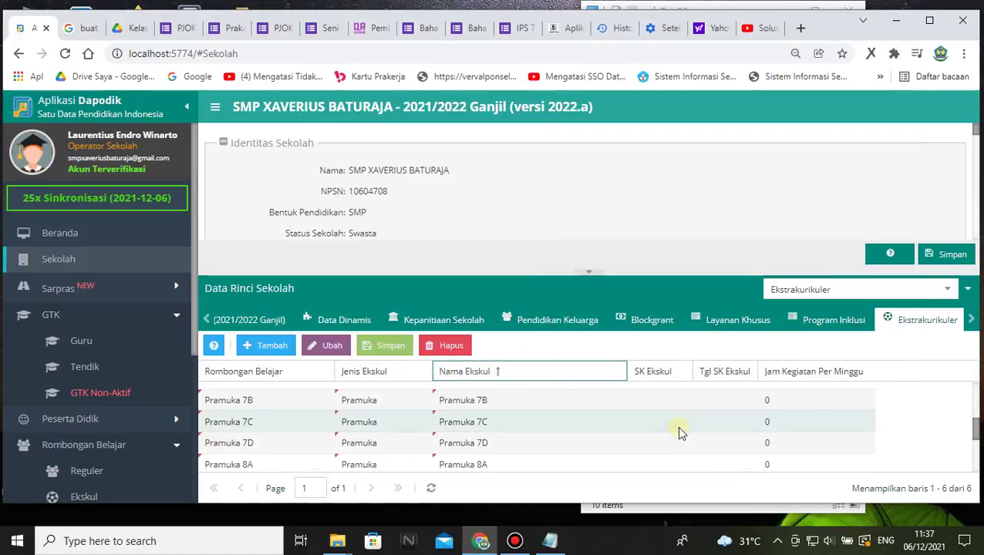
pyautogui.scroll(3, 671, 439)
pyautogui.click(652, 452)
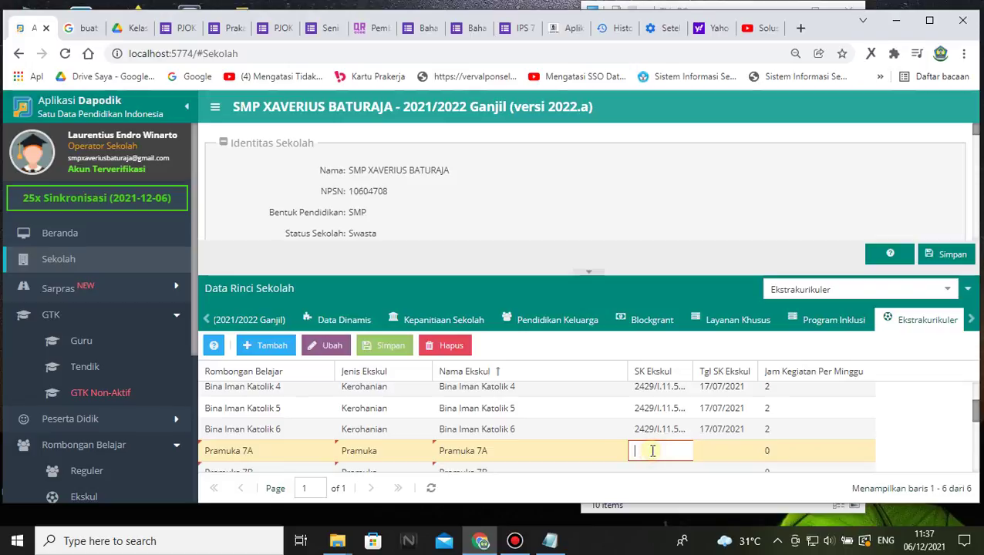
pyautogui.hotkey('ctrl', 'v')
# - Paste the SK number into the SK Ekskul cells of Pramuka 7C, 7D and 8A
pyautogui.click(653, 470)
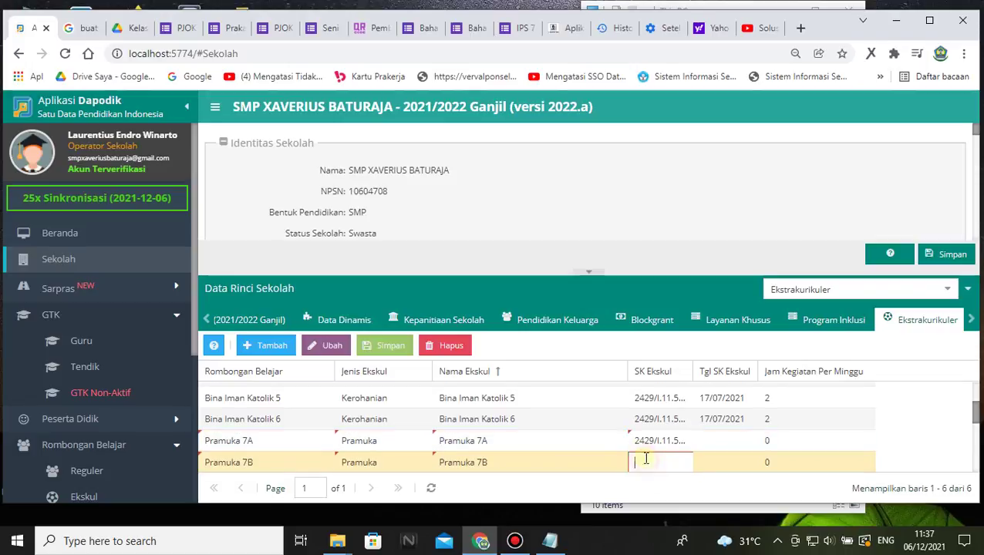
pyautogui.scroll(-5, 646, 460)
pyautogui.scroll(5, 654, 397)
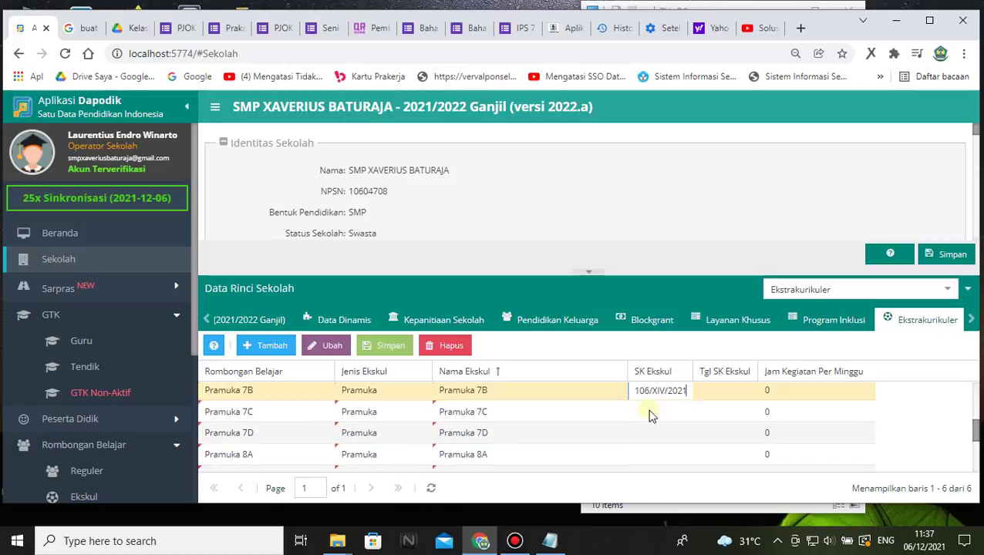
pyautogui.click(651, 415)
pyautogui.click(652, 434)
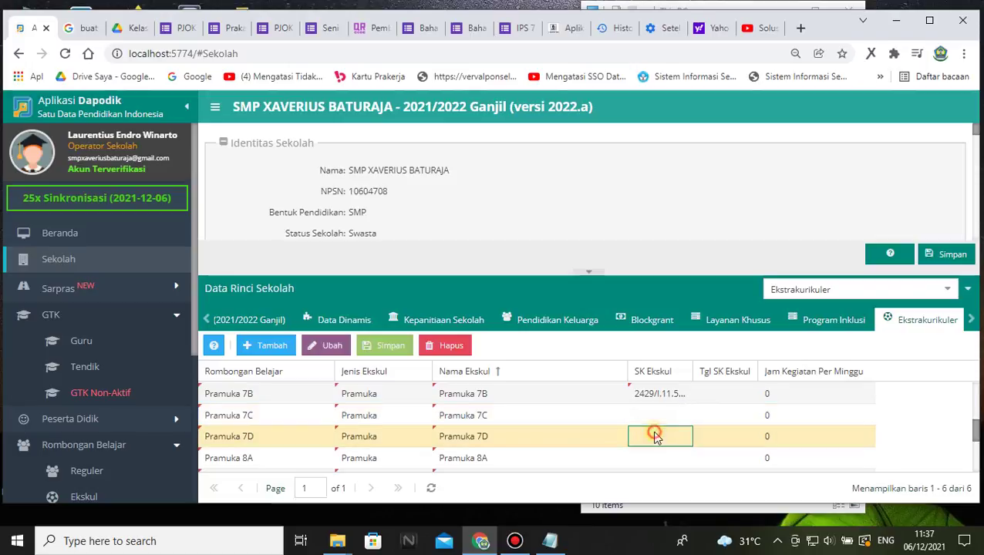
pyautogui.click(650, 416)
pyautogui.hotkey('ctrl', 'v')
pyautogui.click(655, 440)
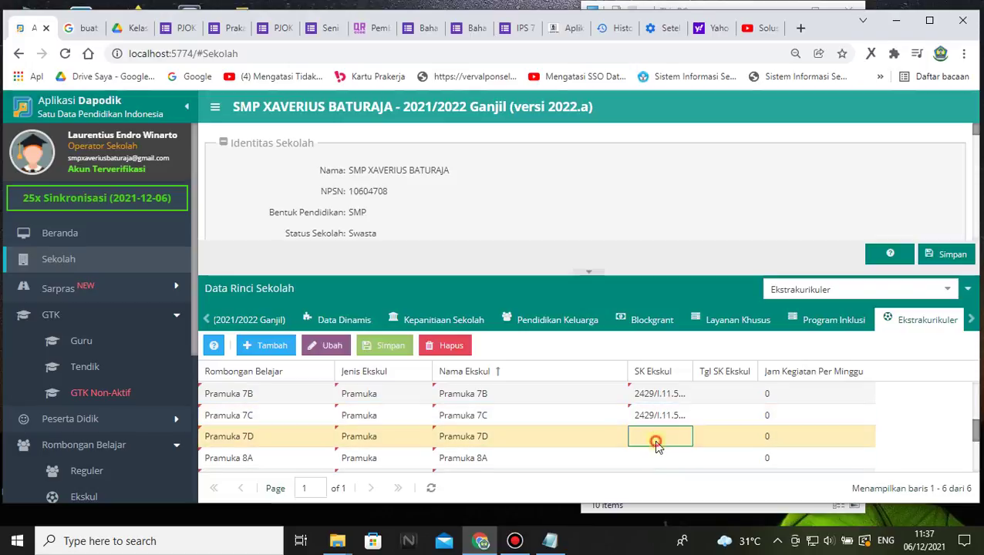
pyautogui.write('106/XIV/2021')
pyautogui.click(652, 458)
pyautogui.write('106/XIV/2021')
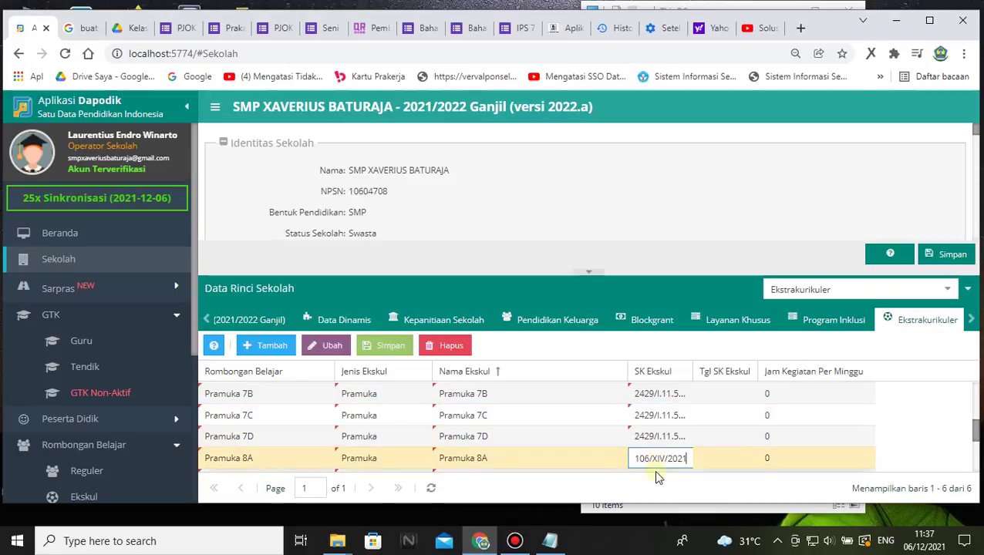
# - Paste the SK number into the Pramuka 8B through 9C SK Ekskul cells
pyautogui.scroll(-2, 652, 459)
pyautogui.click(650, 413)
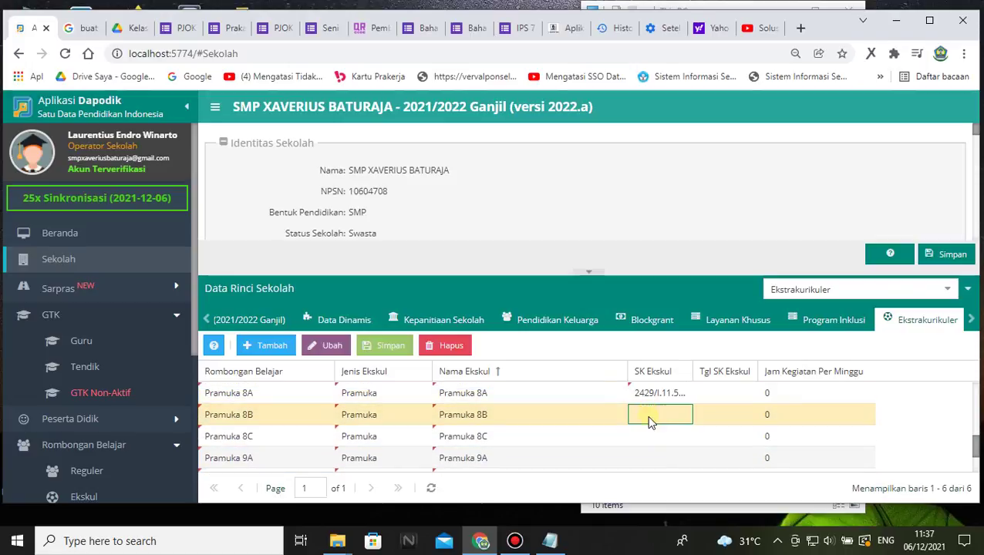
pyautogui.hotkey('ctrl', 'v')
pyautogui.click(647, 440)
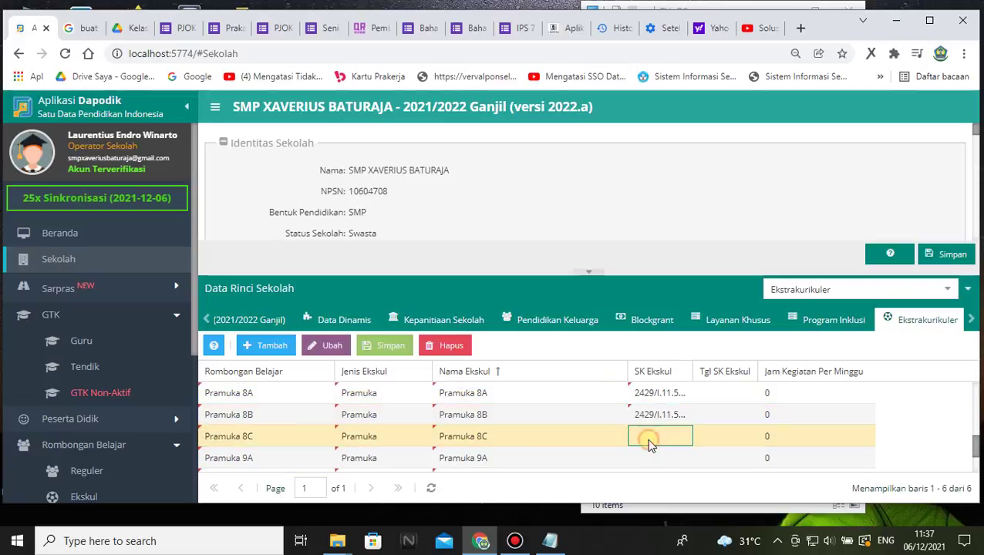
pyautogui.click(644, 456)
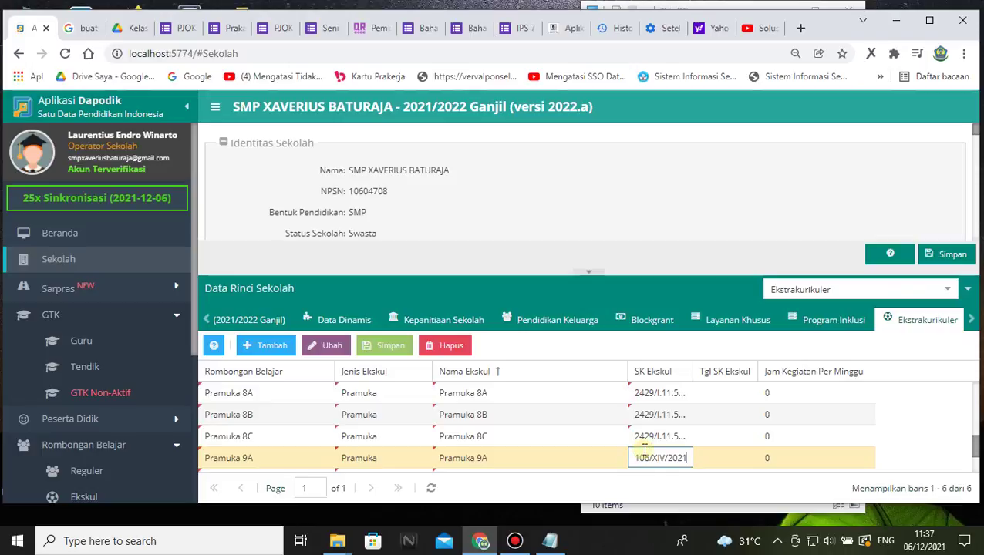
pyautogui.scroll(-1, 644, 450)
pyautogui.click(646, 422)
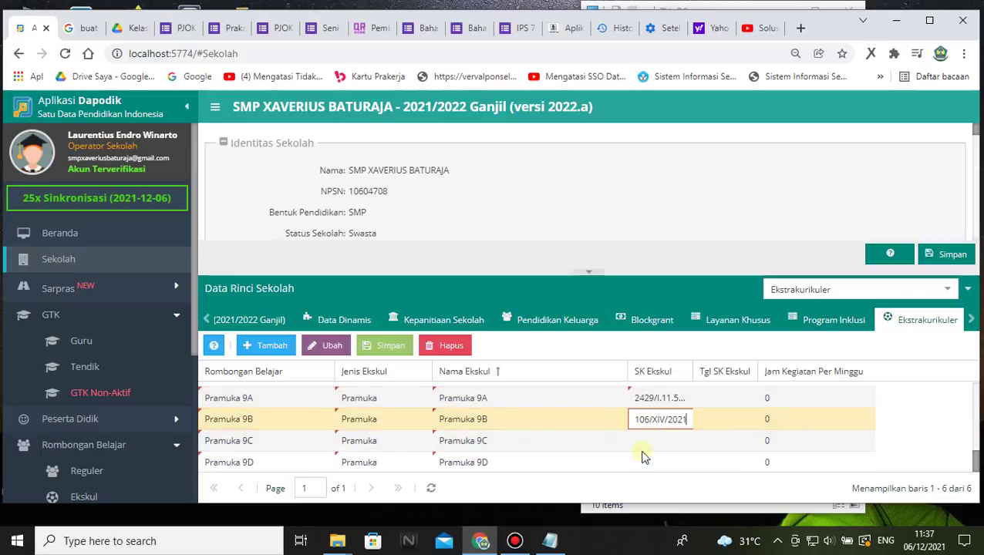
pyautogui.click(640, 442)
pyautogui.hotkey('ctrl', 'v')
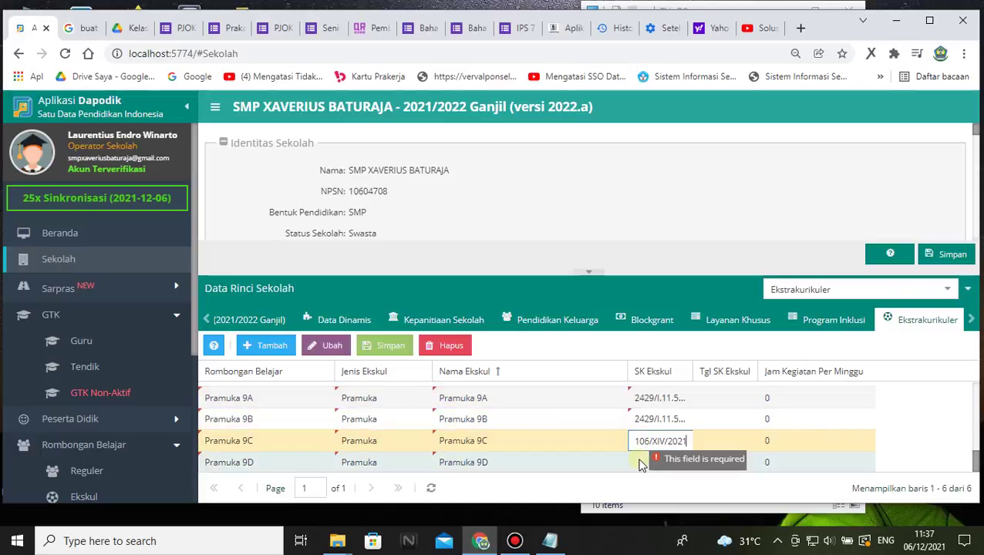
pyautogui.click(640, 461)
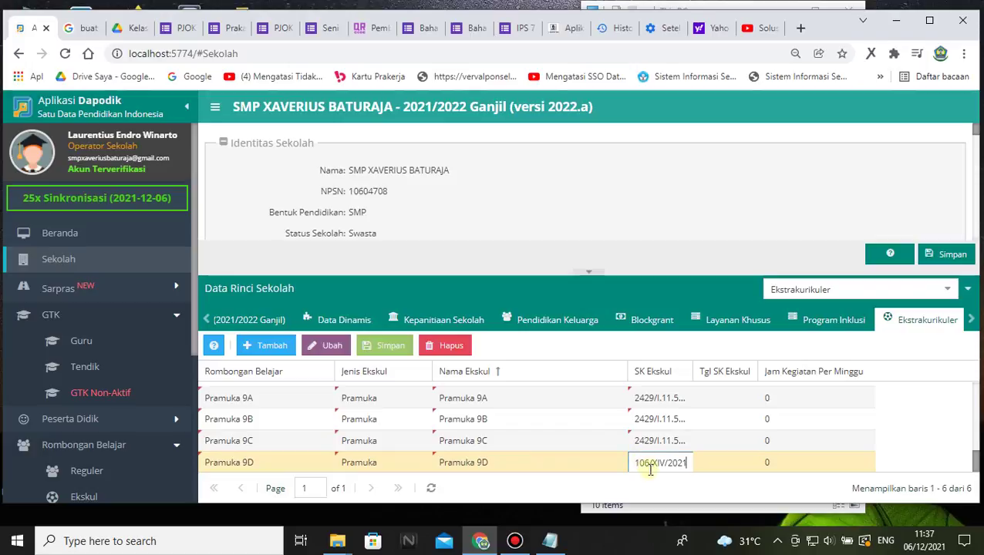
pyautogui.scroll(5, 654, 462)
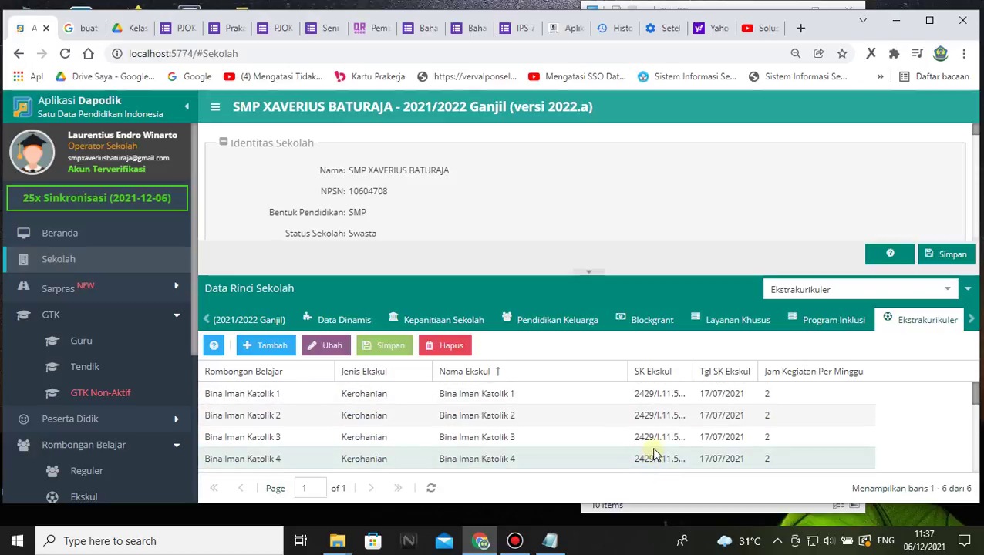
pyautogui.scroll(-5, 653, 436)
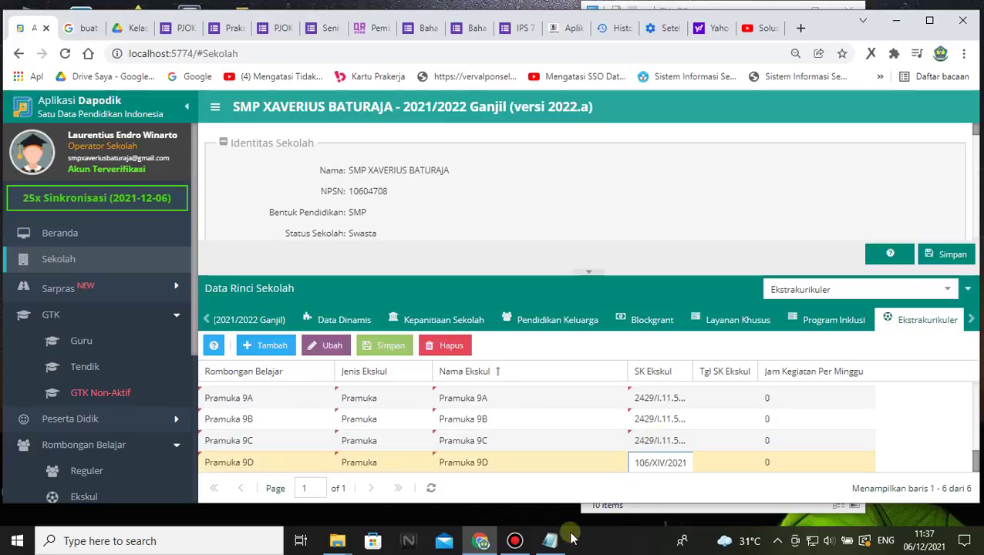
pyautogui.click(567, 539)
# - Copy the SK date 17/07/2021 and paste it into the Pramuka 7A–7D SK date cells
pyautogui.moveTo(612, 209); pyautogui.dragTo(556, 209)
pyautogui.hotkey('ctrl', 'c')
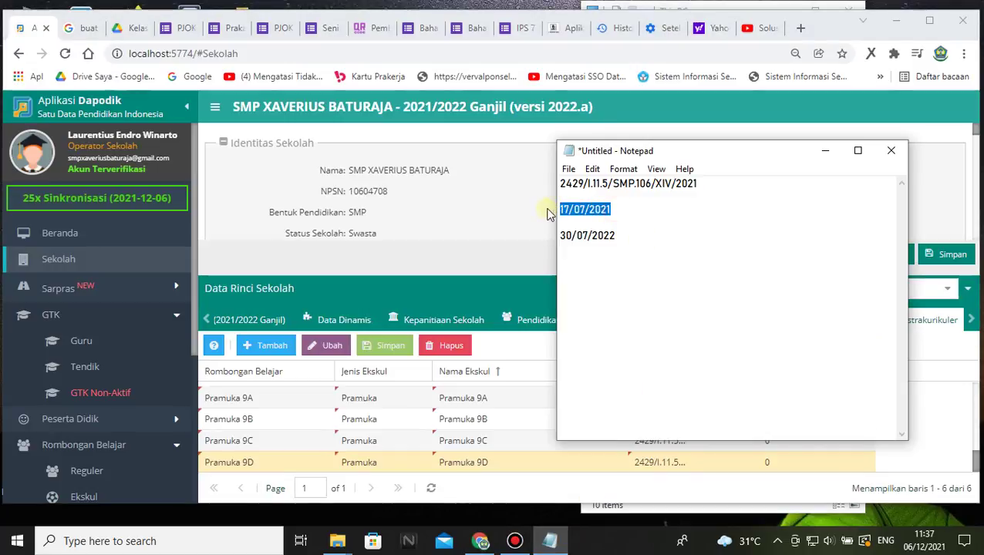
pyautogui.click(624, 461)
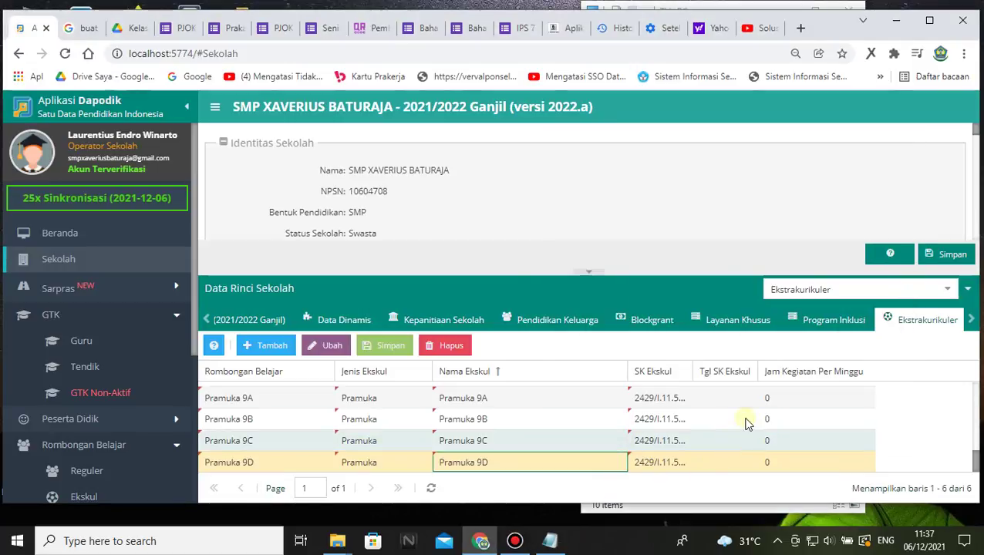
pyautogui.click(731, 399)
pyautogui.scroll(3, 733, 424)
pyautogui.scroll(-3, 728, 414)
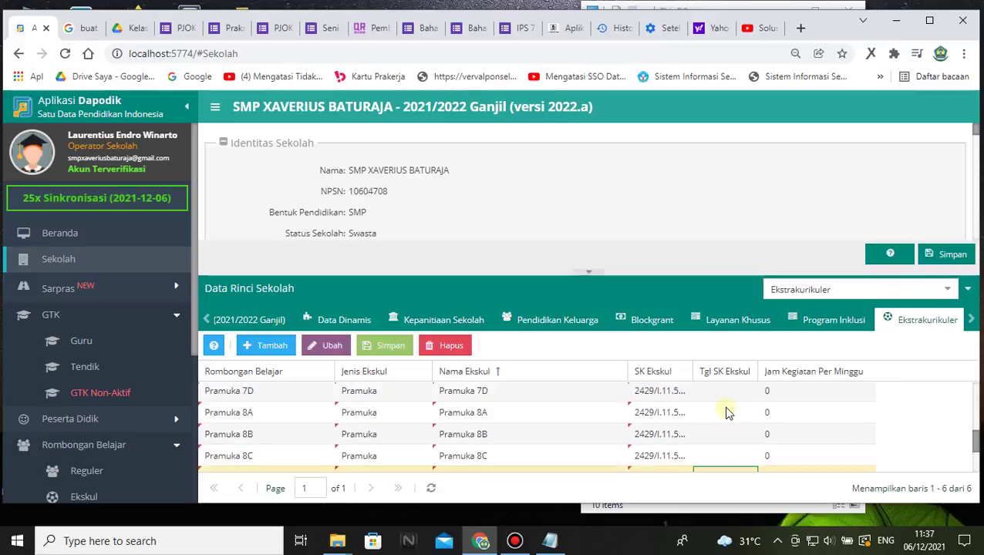
pyautogui.scroll(3, 727, 414)
pyautogui.click(723, 460)
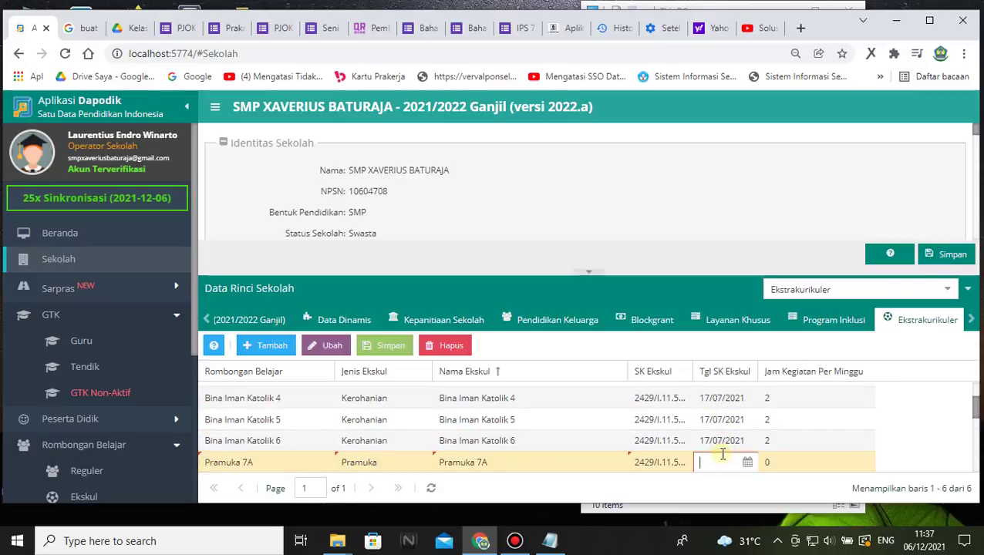
pyautogui.scroll(-1, 728, 461)
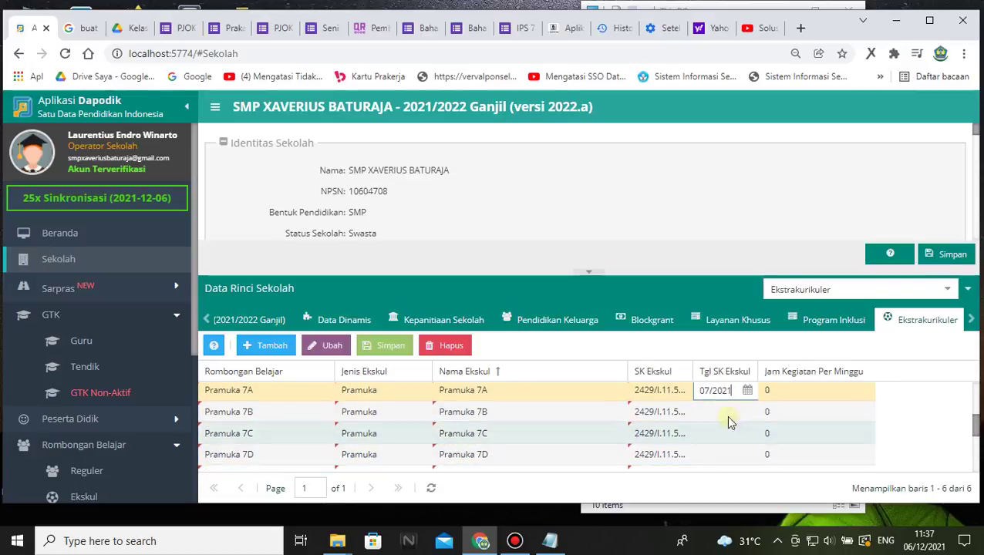
pyautogui.click(726, 415)
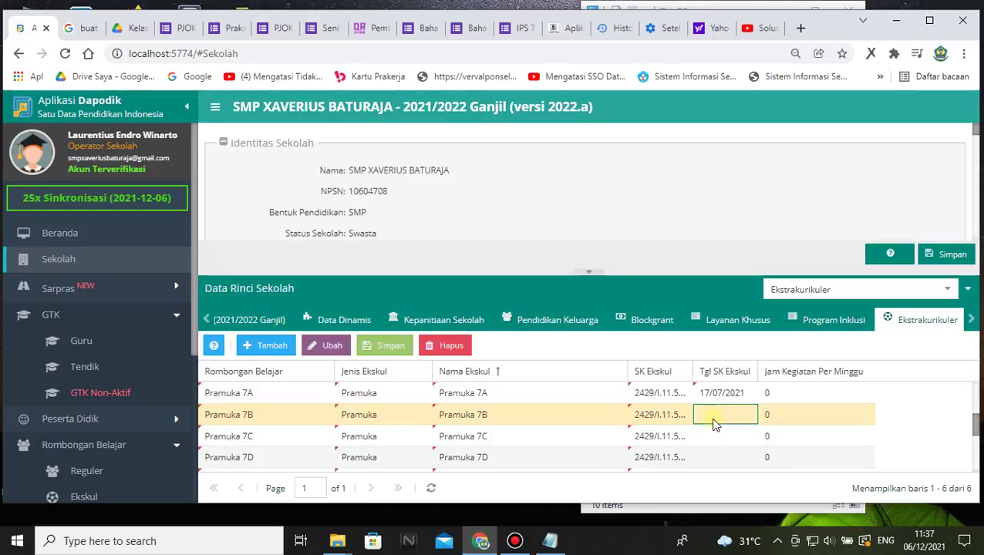
pyautogui.hotkey('ctrl', 'v')
pyautogui.click(719, 436)
pyautogui.hotkey('ctrl', 'v')
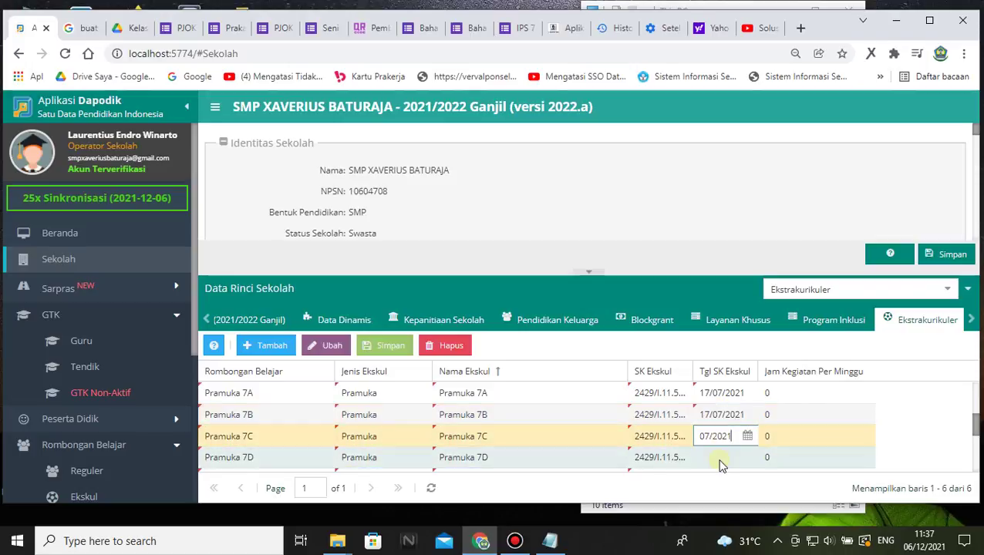
pyautogui.click(720, 458)
# - Paste 17/07/2021 as the SK date for Pramuka 8A through 8C
pyautogui.scroll(-3, 722, 440)
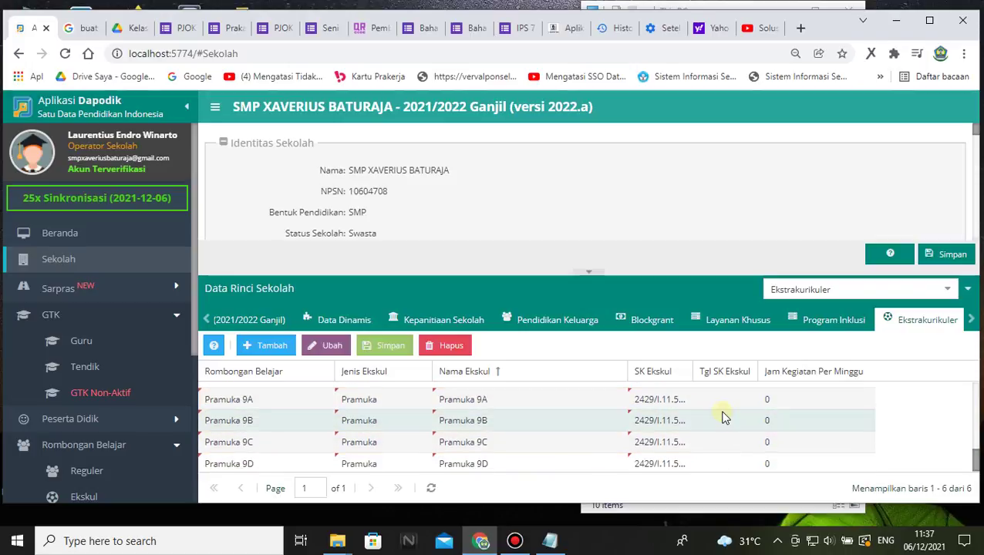
pyautogui.scroll(5, 716, 429)
pyautogui.scroll(-2, 718, 465)
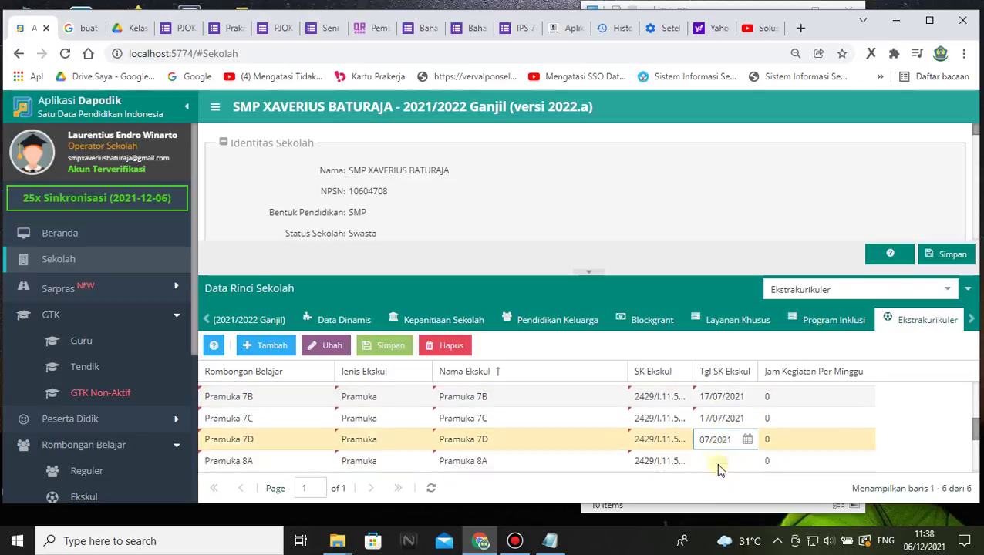
pyautogui.click(713, 407)
pyautogui.click(713, 416)
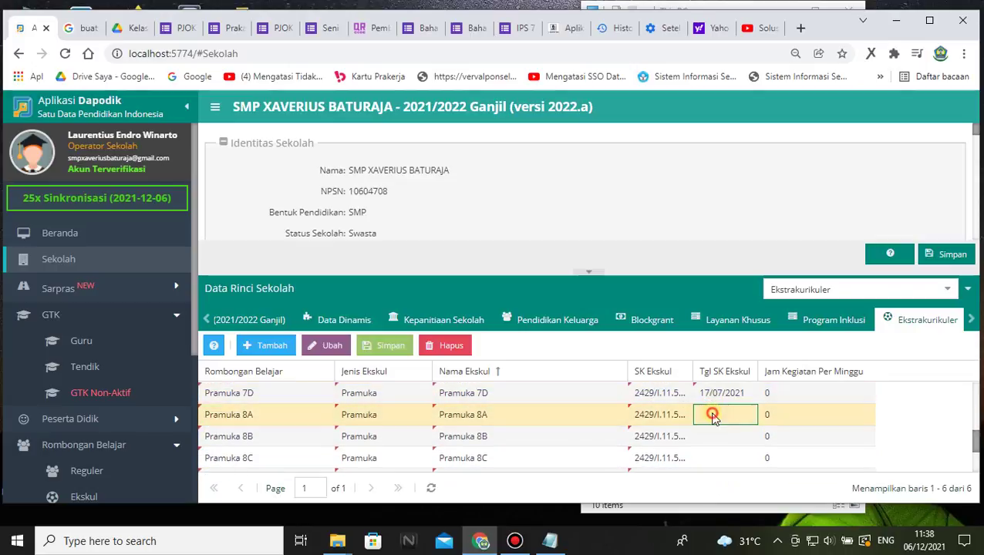
pyautogui.hotkey('ctrl', 'v')
pyautogui.click(713, 438)
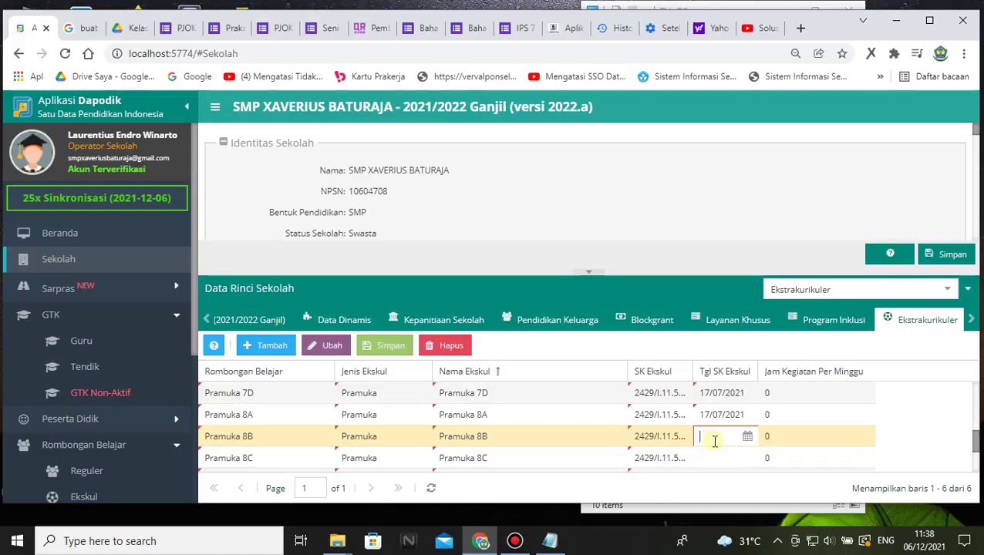
pyautogui.hotkey('ctrl', 'v')
pyautogui.click(712, 456)
# - Paste 17/07/2021 into the SK date cells of Pramuka 9A through 9D
pyautogui.scroll(-1, 717, 457)
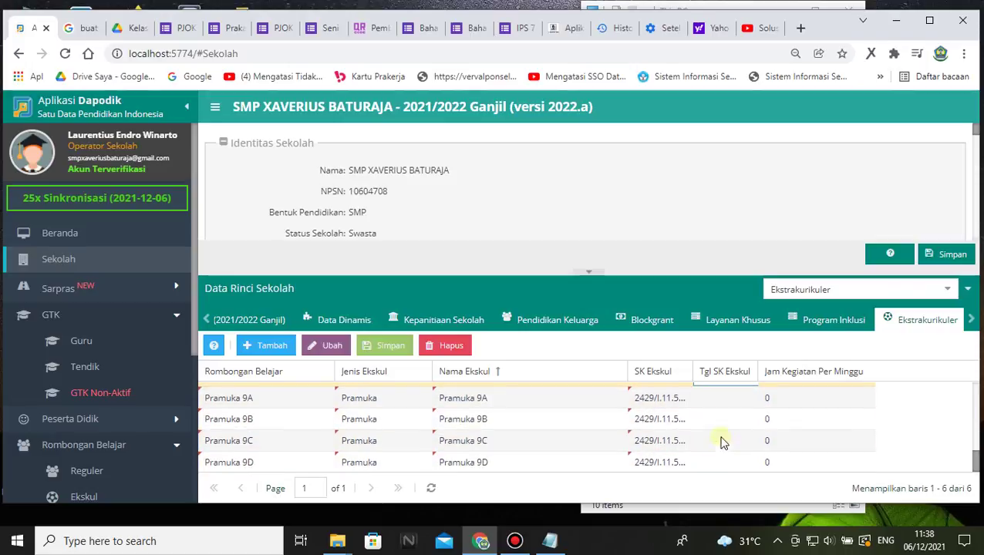
pyautogui.click(715, 417)
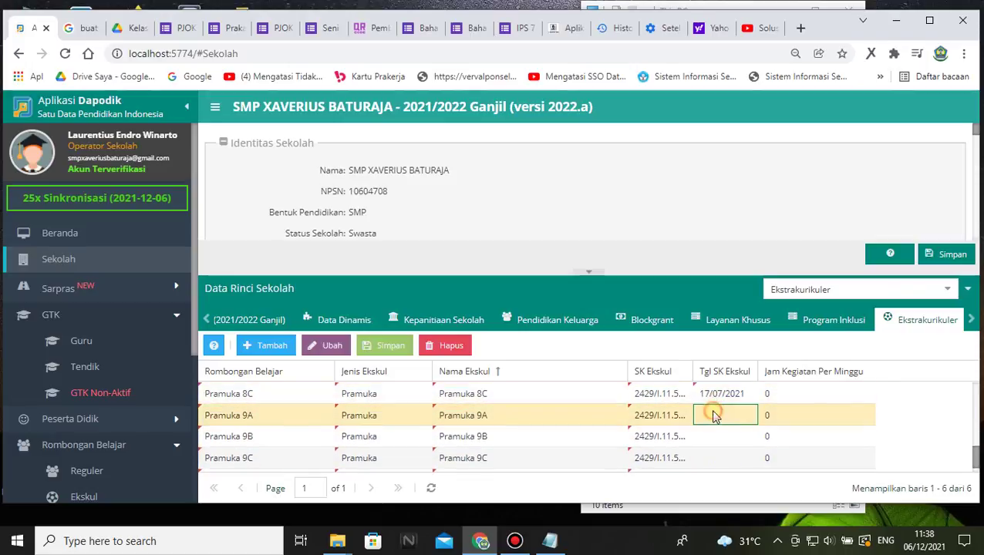
pyautogui.write('17/07/2021')
pyautogui.click(720, 434)
pyautogui.click(722, 458)
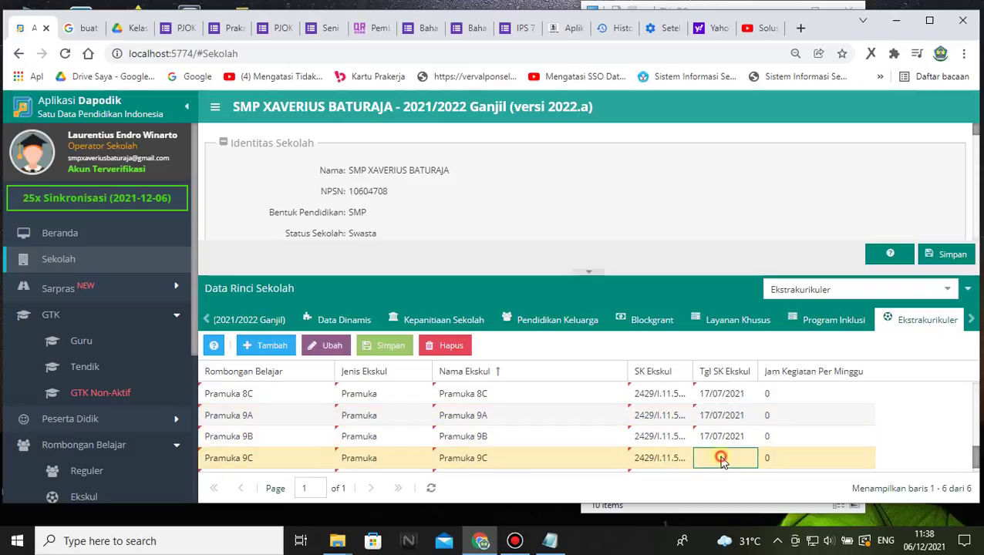
pyautogui.scroll(-1, 722, 457)
pyautogui.click(725, 460)
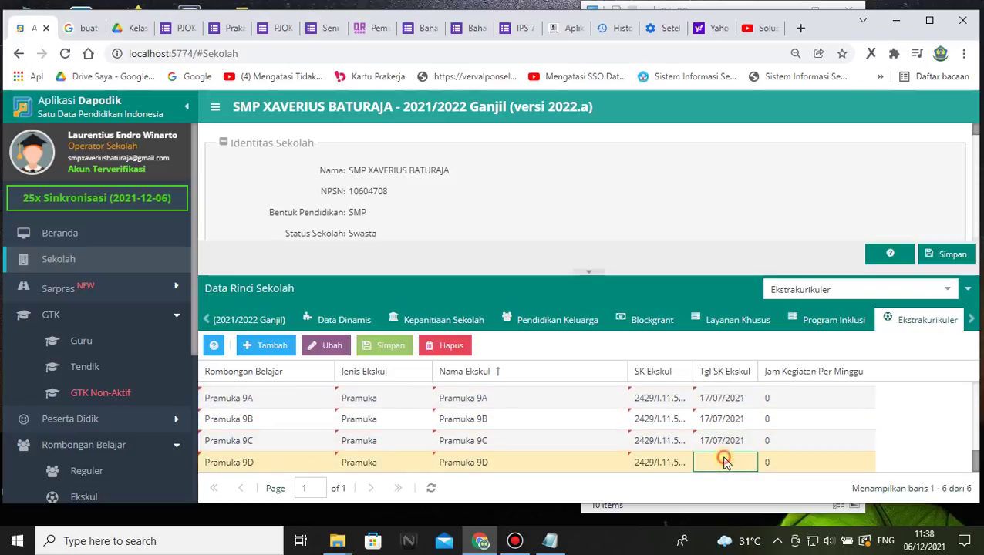
pyautogui.write('17/07/2021')
# - Enter 2 weekly activity hours for Pramuka 9D, 9C, 9B and 9A
pyautogui.click(772, 461)
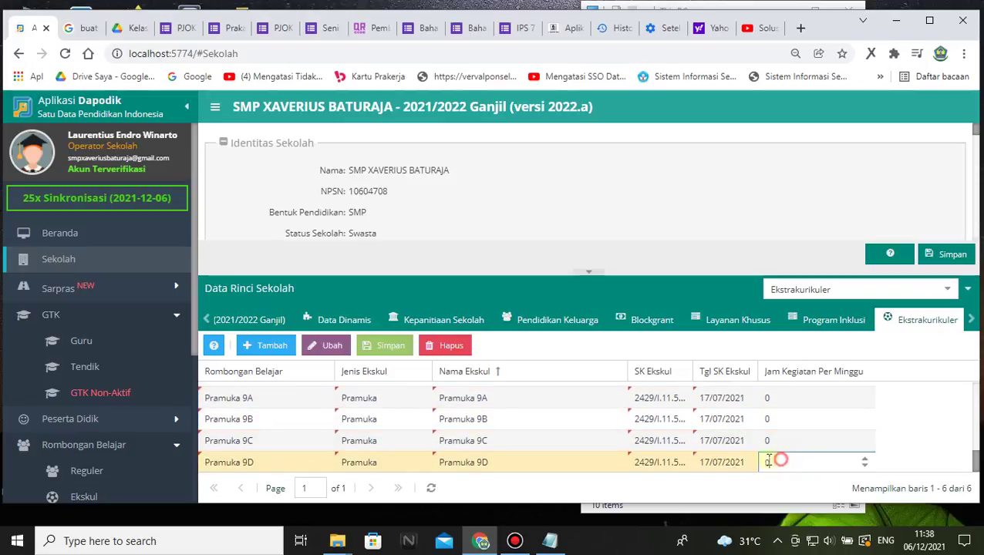
pyautogui.write('2')
pyautogui.click(769, 441)
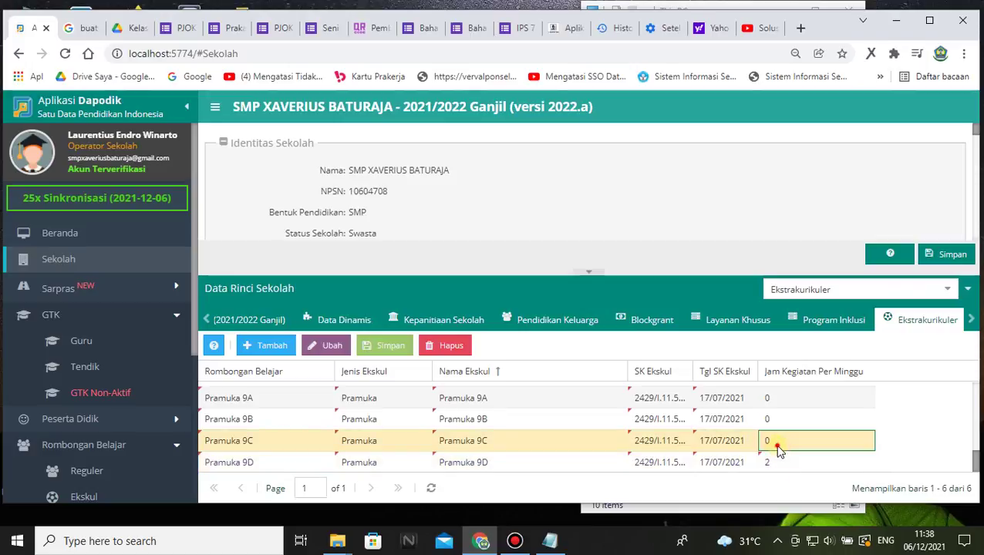
pyautogui.write('2')
pyautogui.click(781, 419)
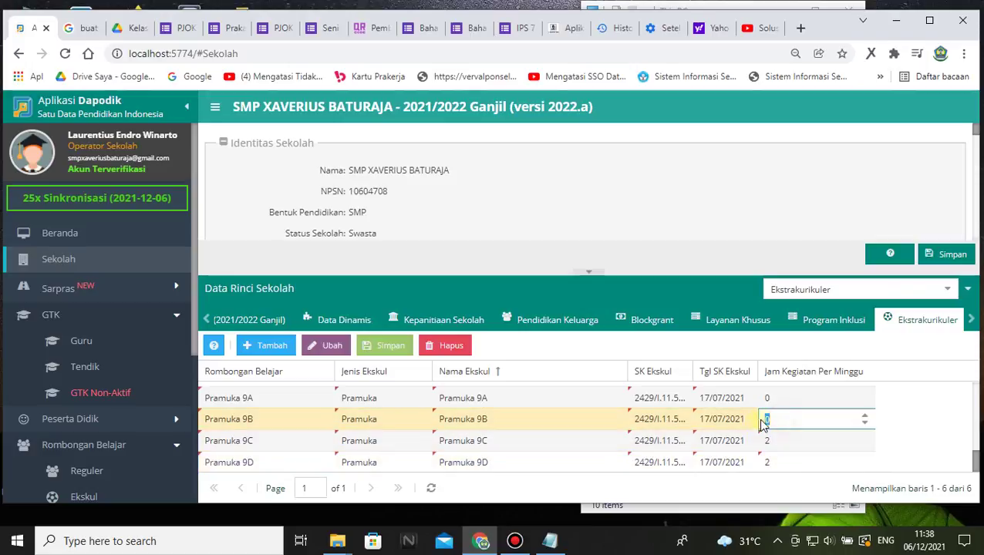
pyautogui.write('2')
pyautogui.click(769, 398)
pyautogui.write('2')
# - Set weekly hours to 2 for Pramuka 8C and 8B, and 3 for Pramuka 8A
pyautogui.scroll(2, 796, 449)
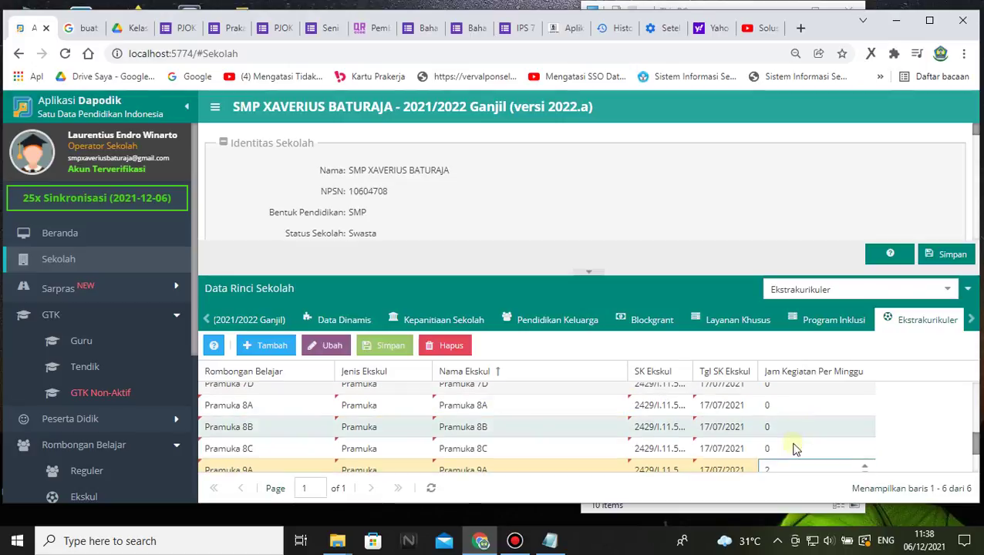
pyautogui.click(792, 449)
pyautogui.click(778, 442)
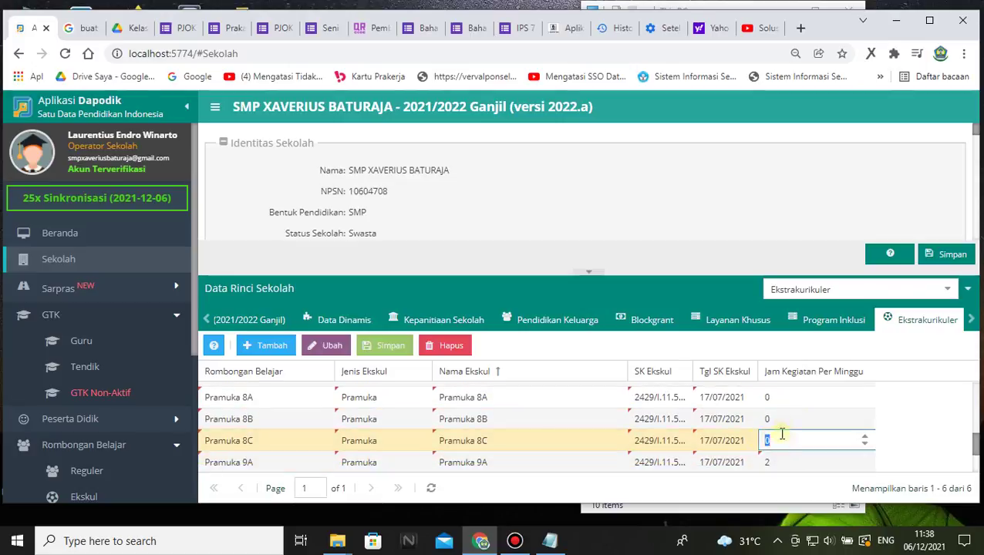
pyautogui.write('2')
pyautogui.click(784, 418)
pyautogui.click(783, 418)
pyautogui.write('2')
pyautogui.click(785, 398)
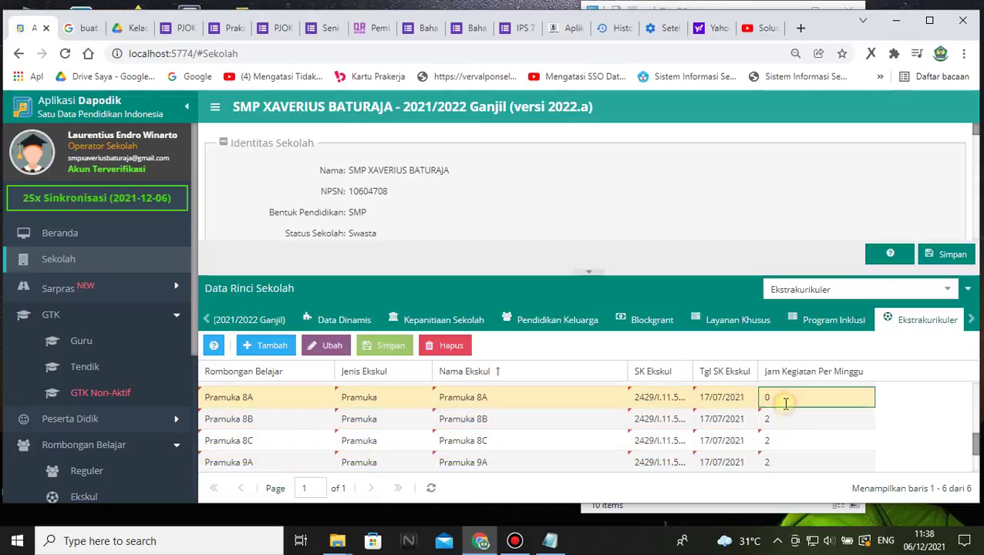
pyautogui.click(783, 399)
pyautogui.write('2')
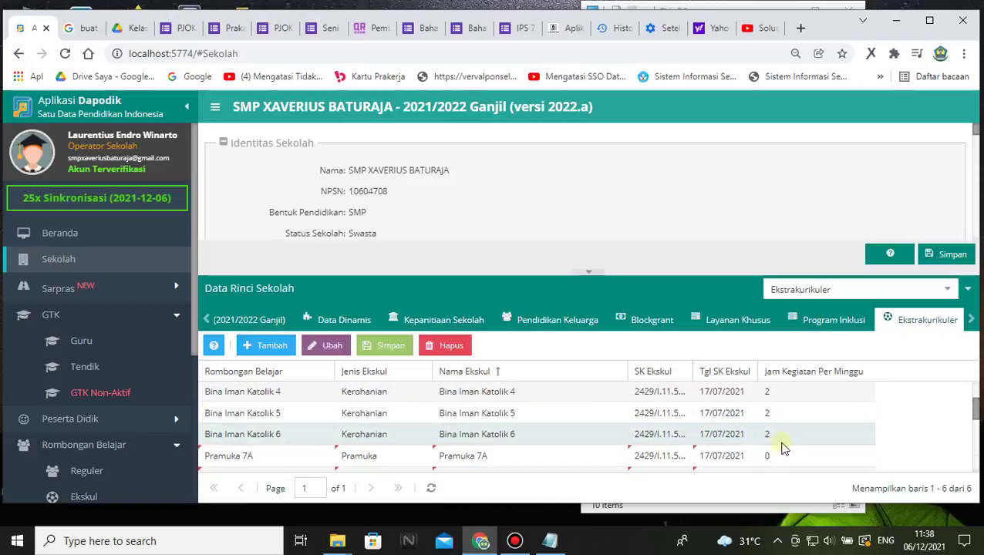
pyautogui.scroll(3, 786, 405)
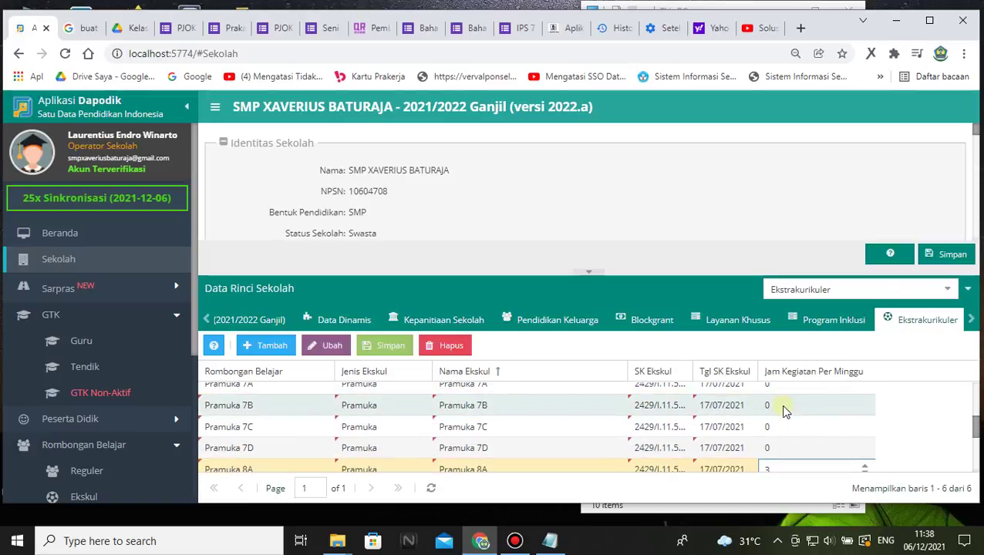
pyautogui.click(522, 424)
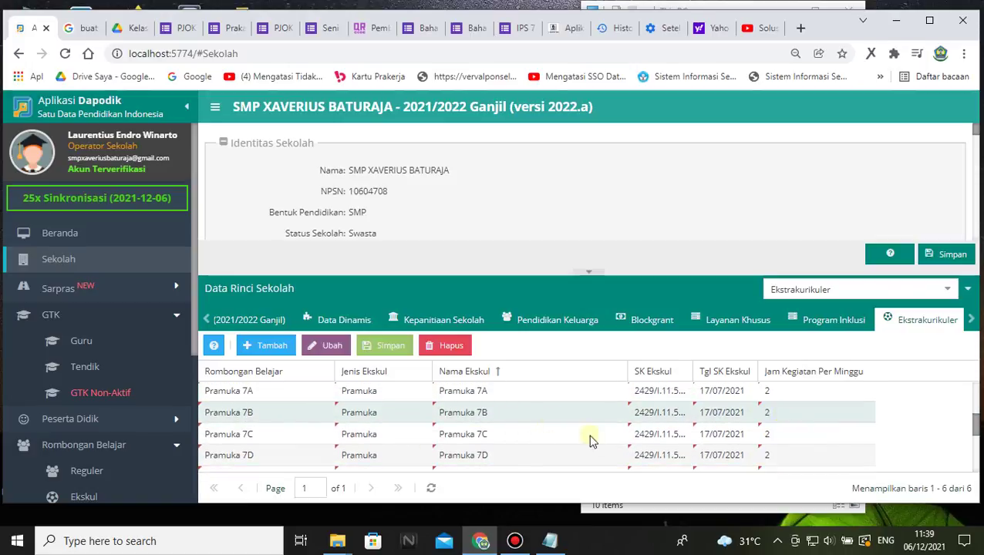
# - Save the extracurricular table changes with Simpan
pyautogui.scroll(-3, 763, 403)
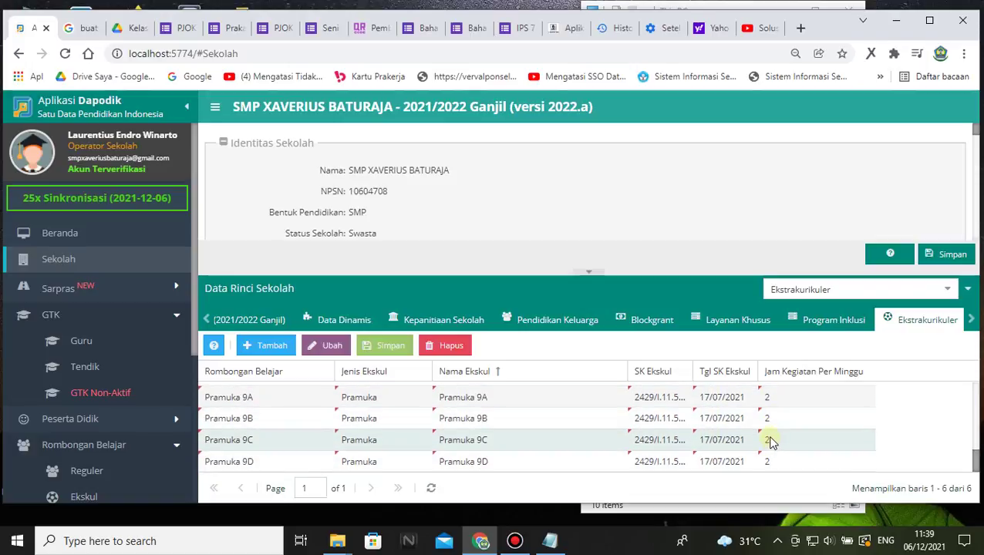
pyautogui.scroll(2, 657, 394)
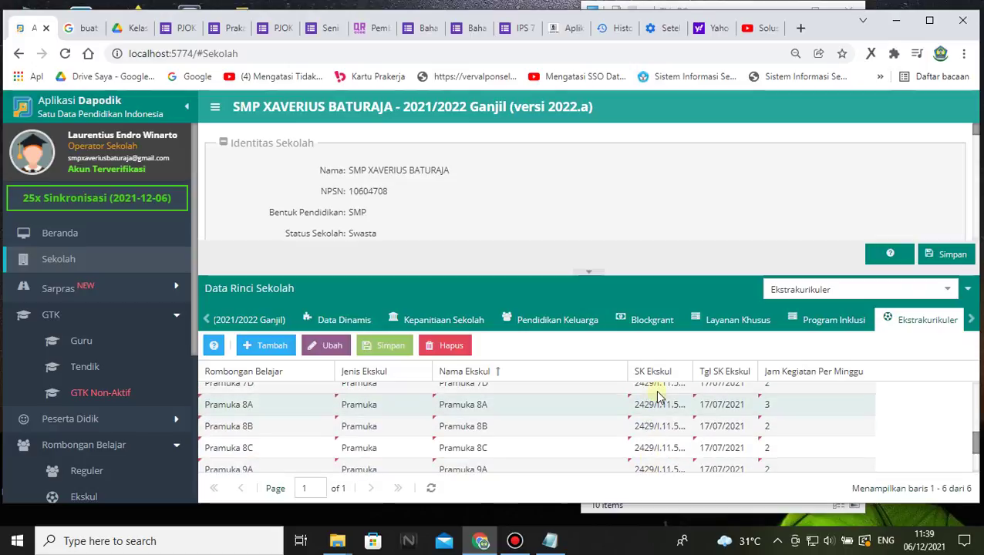
pyautogui.scroll(3, 657, 394)
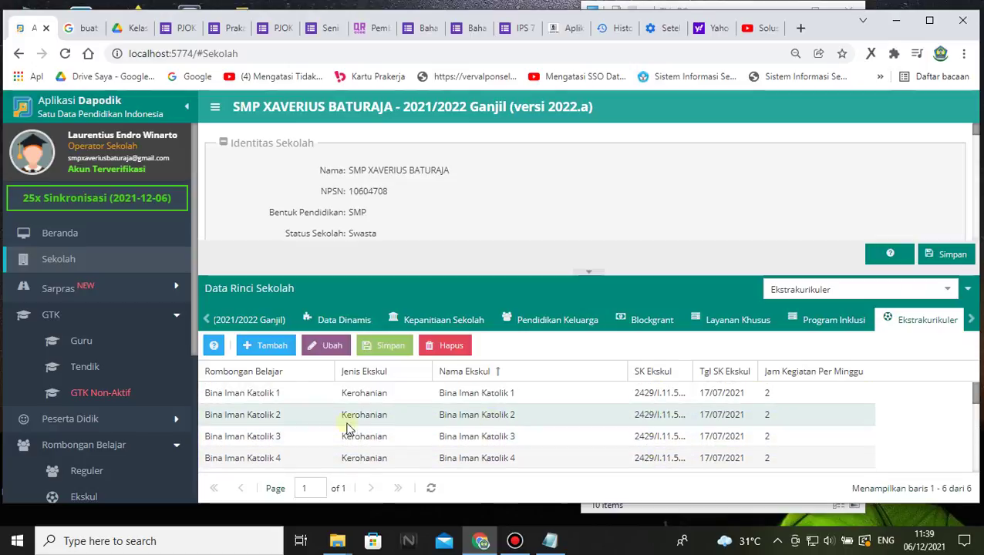
pyautogui.click(398, 347)
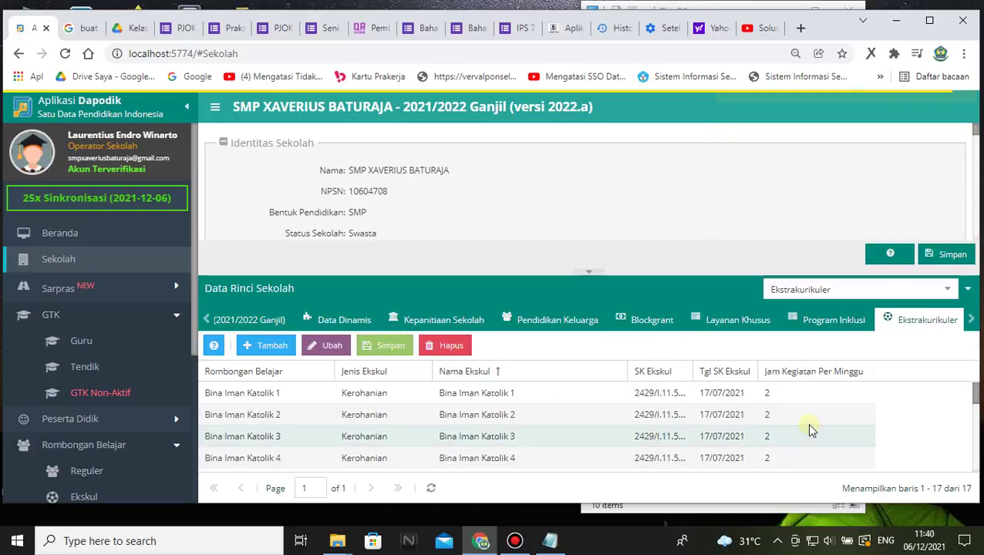
# - Scroll through the saved Ekstrakurikuler grid to check all 17 rows' SK dates and weekly hours
pyautogui.scroll(-4, 808, 424)
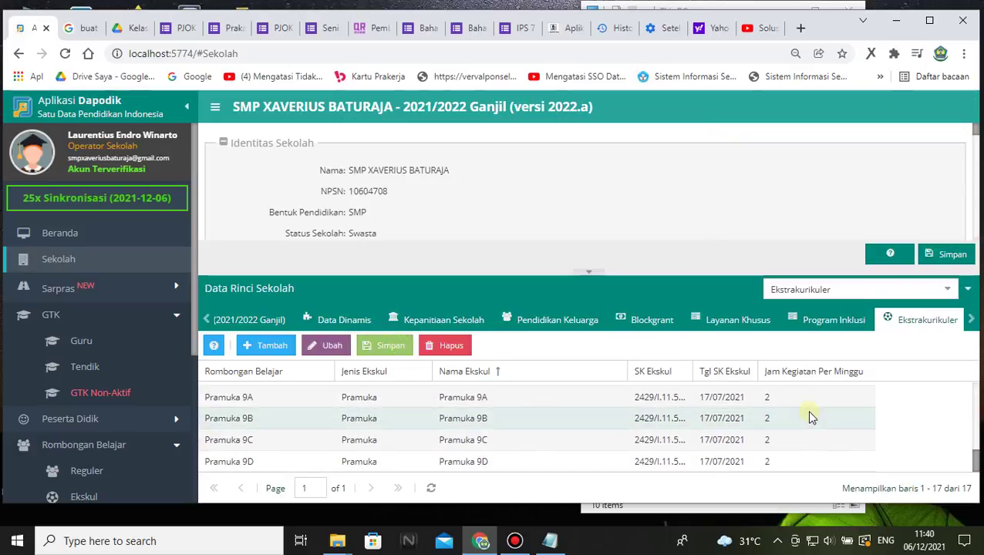
pyautogui.scroll(4, 808, 417)
pyautogui.scroll(3, 808, 413)
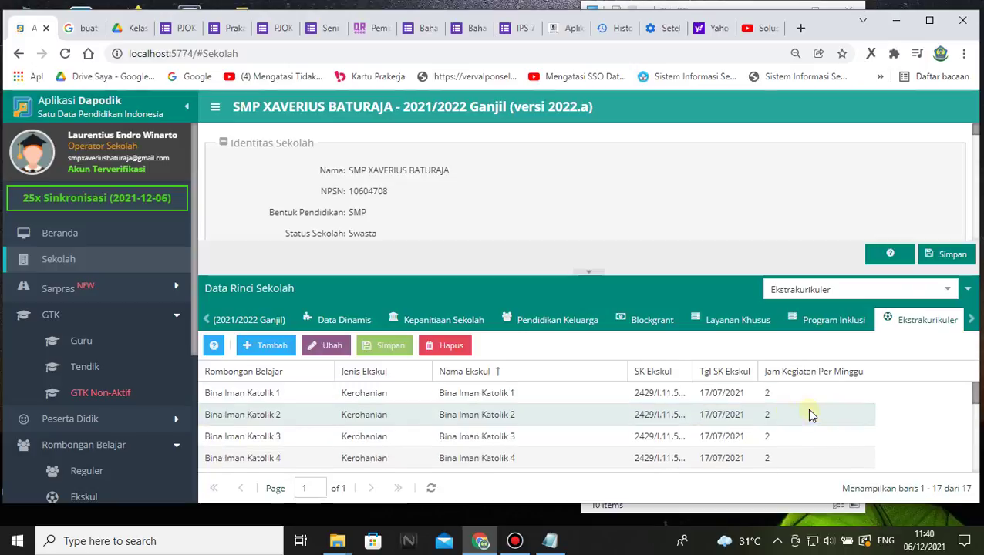
pyautogui.scroll(-3, 233, 411)
pyautogui.scroll(-5, 281, 413)
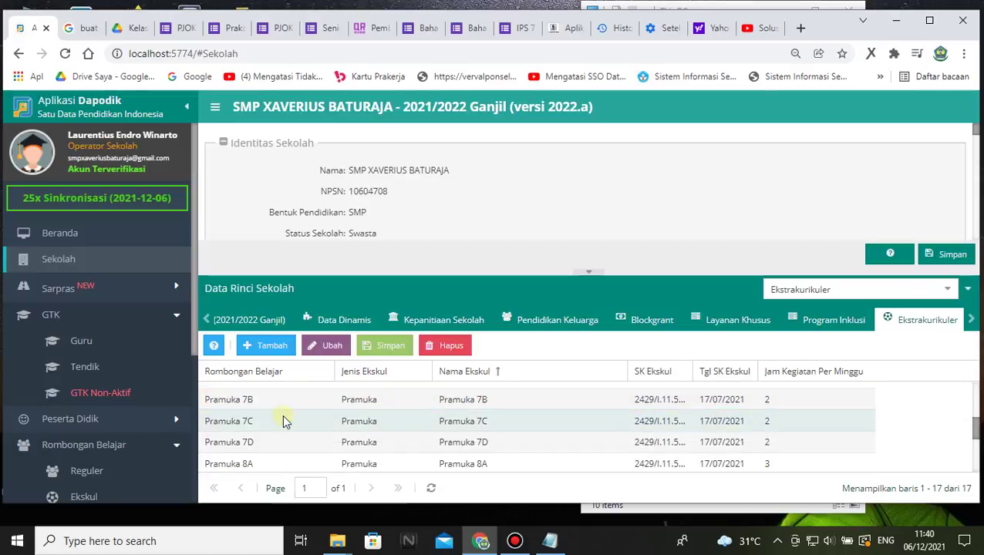
pyautogui.scroll(2, 270, 415)
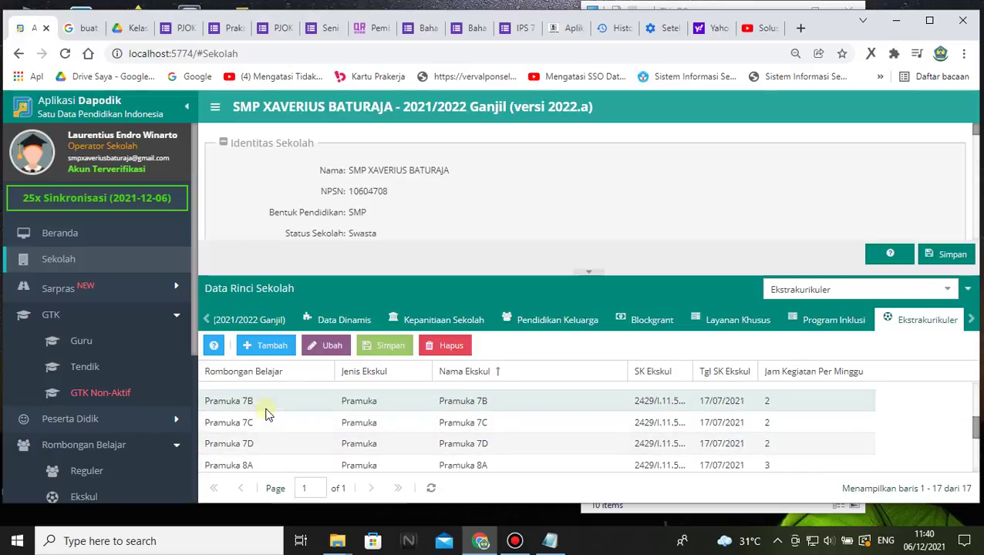
pyautogui.scroll(-5, 270, 415)
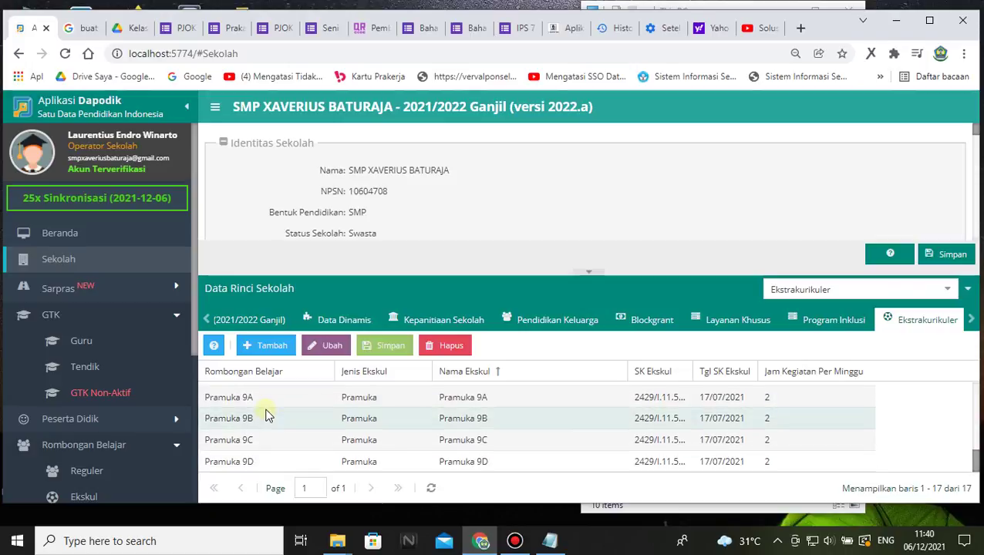
pyautogui.scroll(5, 265, 459)
pyautogui.scroll(-3, 265, 440)
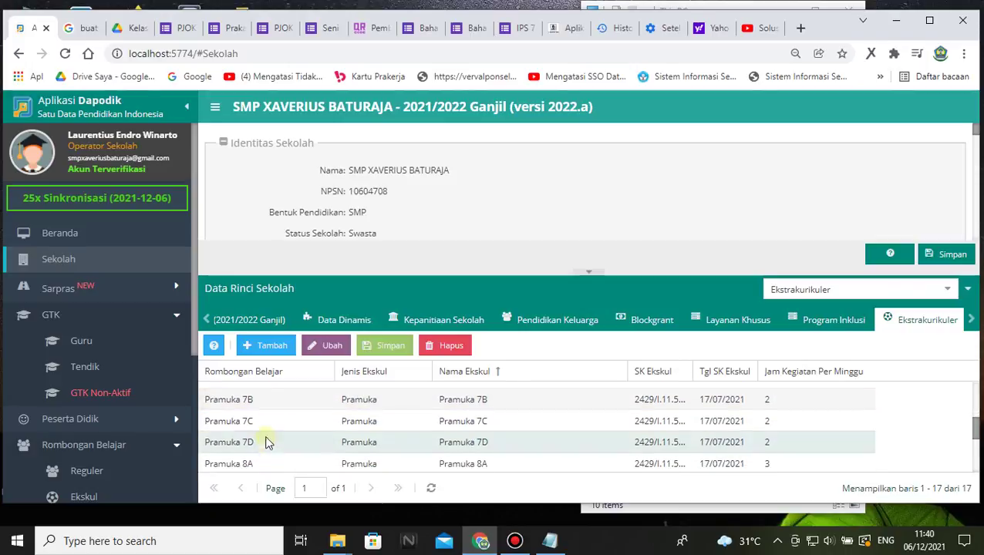
pyautogui.scroll(-2, 264, 412)
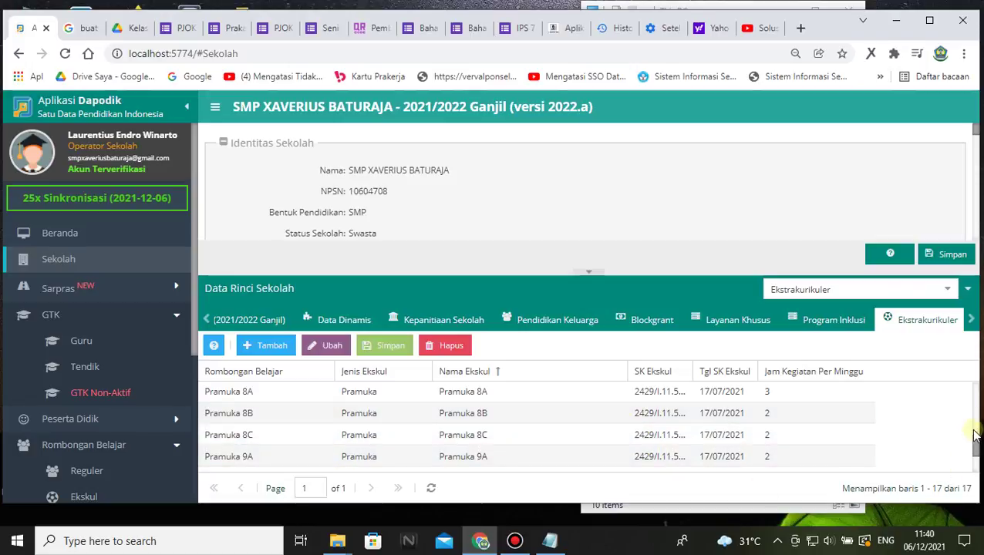
pyautogui.moveTo(977, 443)
pyautogui.mouseDown()
pyautogui.moveTo(970, 389)
pyautogui.moveTo(976, 461)
pyautogui.mouseUp()
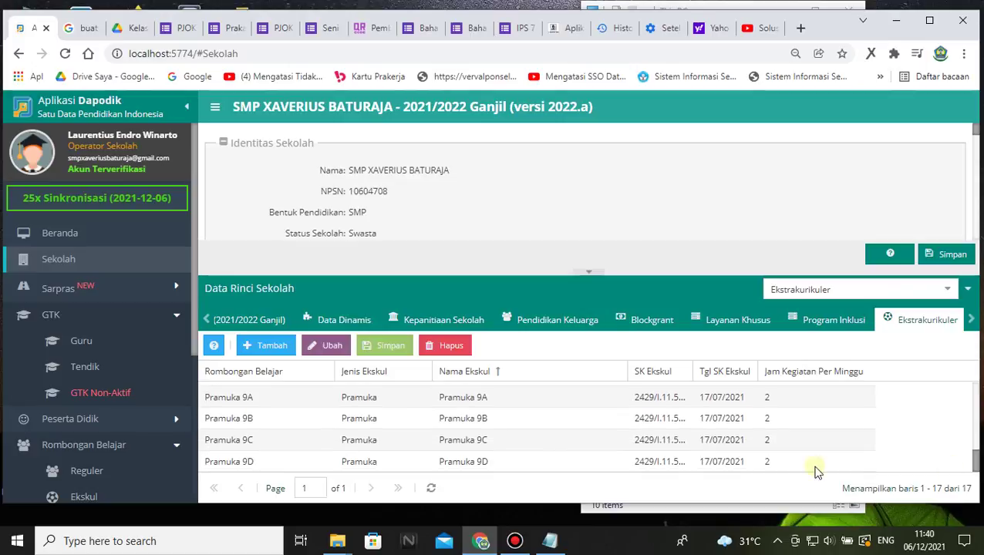
pyautogui.scroll(5, 876, 425)
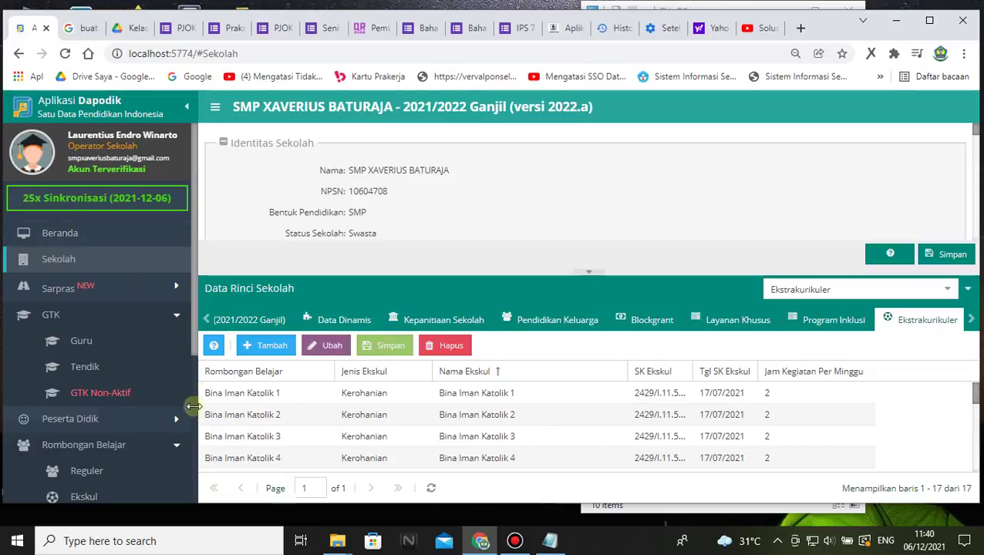
pyautogui.scroll(-3, 188, 348)
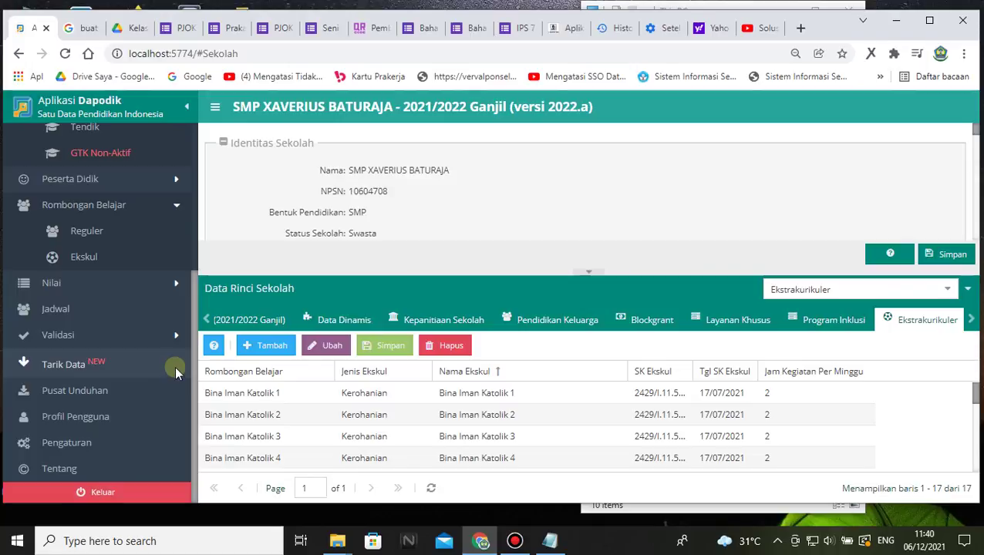
# - Go to Pengaturan and choose Tukar Akses Pengguna to bring up the Validasi dialog
pyautogui.click(68, 443)
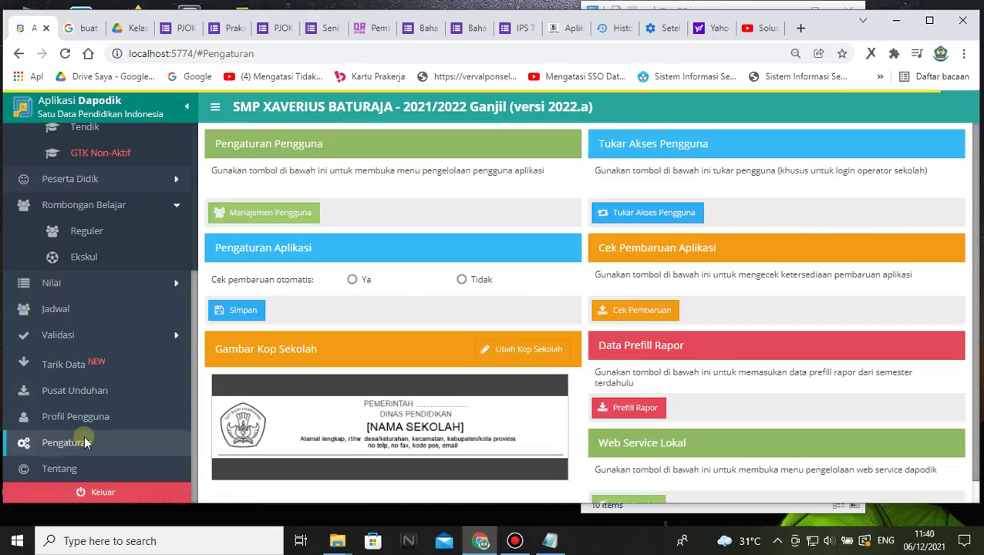
pyautogui.click(655, 214)
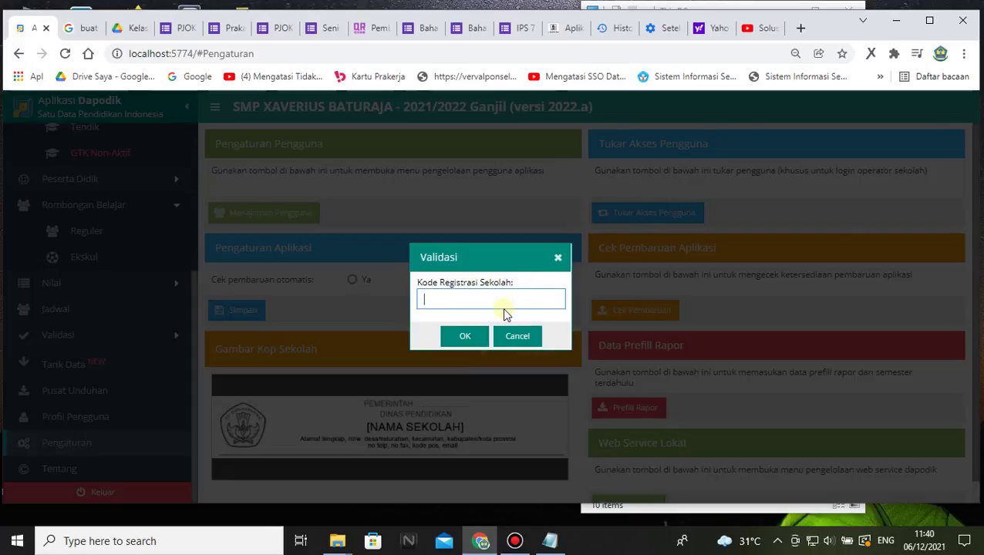
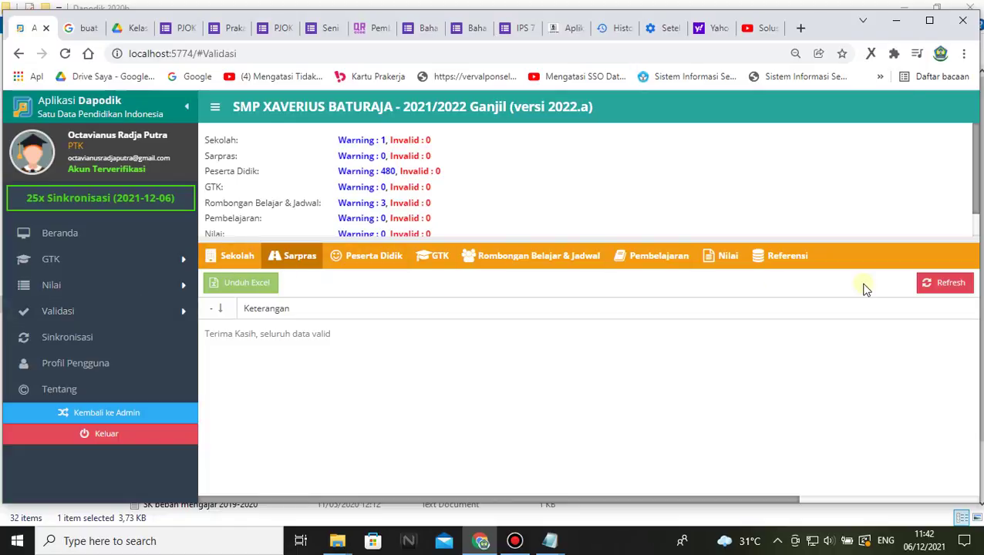
# - Open the Sinkronisasi confirmation sheet and expand every data group into item rows
pyautogui.click(69, 334)
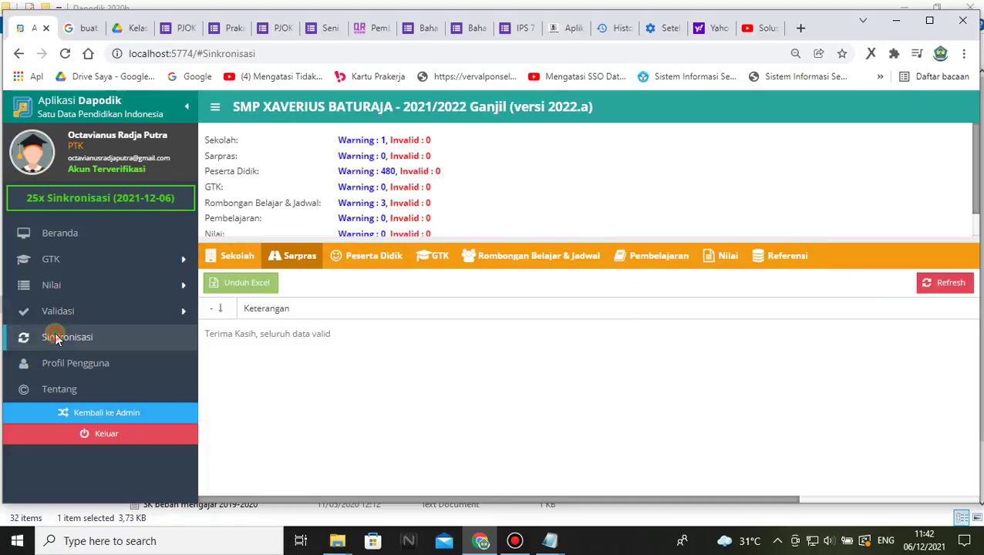
pyautogui.click(465, 337)
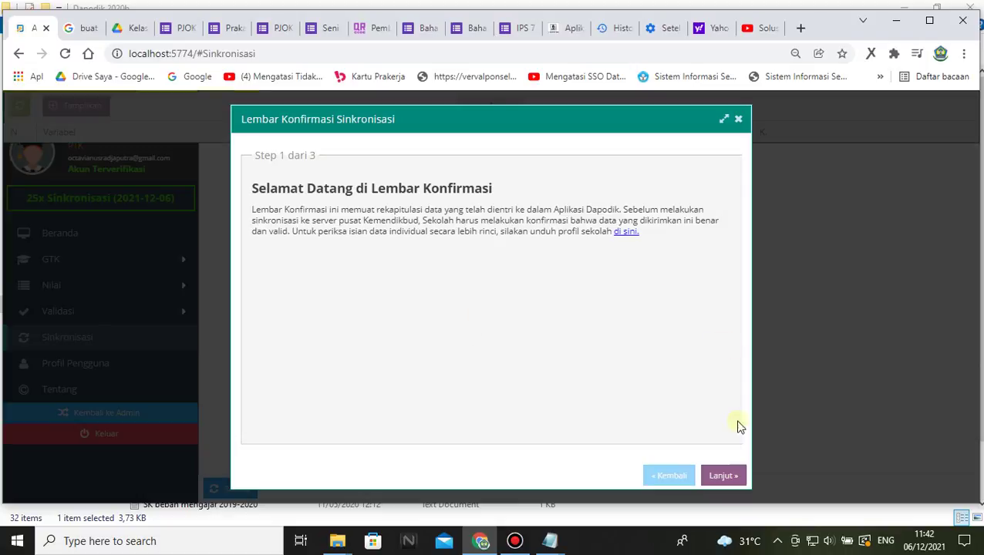
pyautogui.click(719, 475)
pyautogui.click(307, 192)
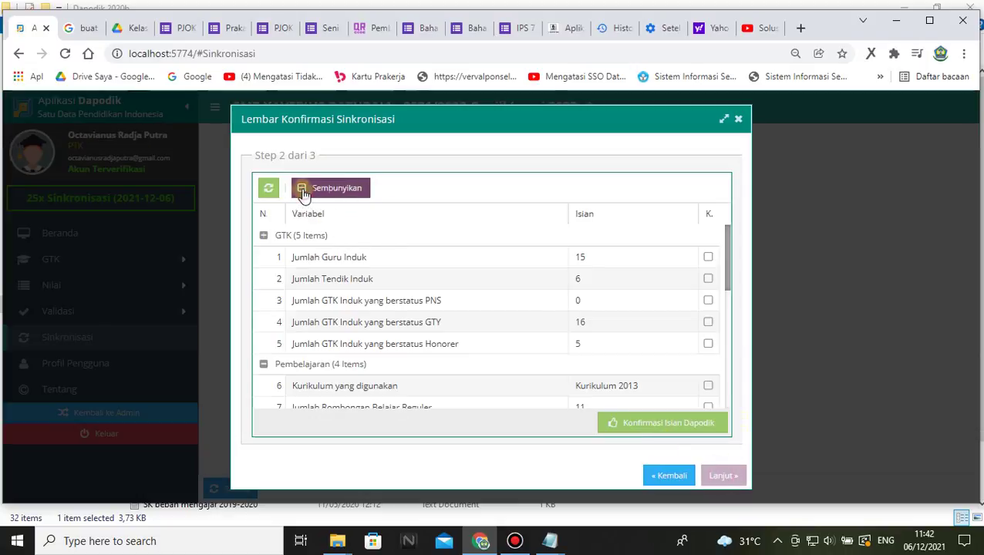
# - Confirm the teacher, Tendik, PNS, GTY, Honorer, curriculum and study group counts
pyautogui.click(708, 258)
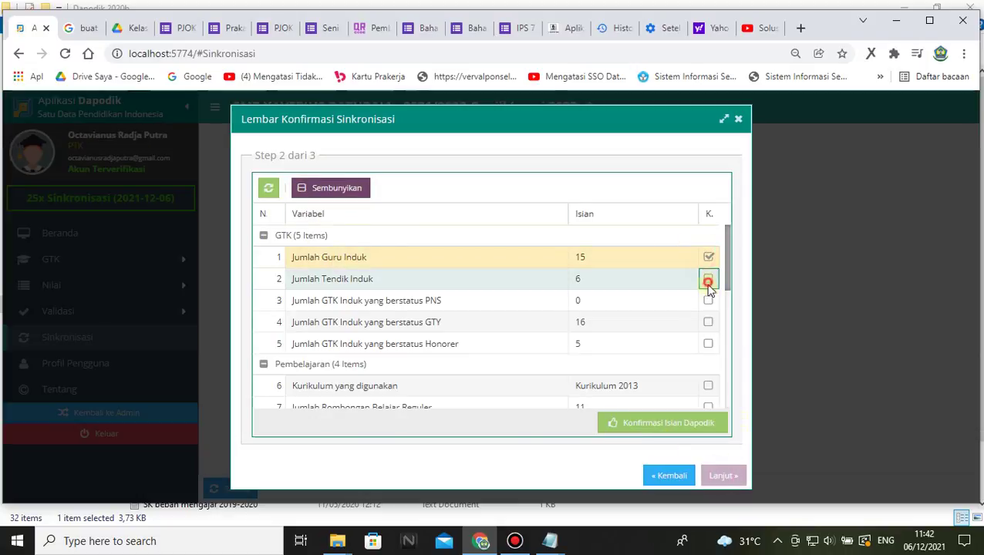
pyautogui.click(708, 279)
pyautogui.click(708, 300)
pyautogui.click(708, 321)
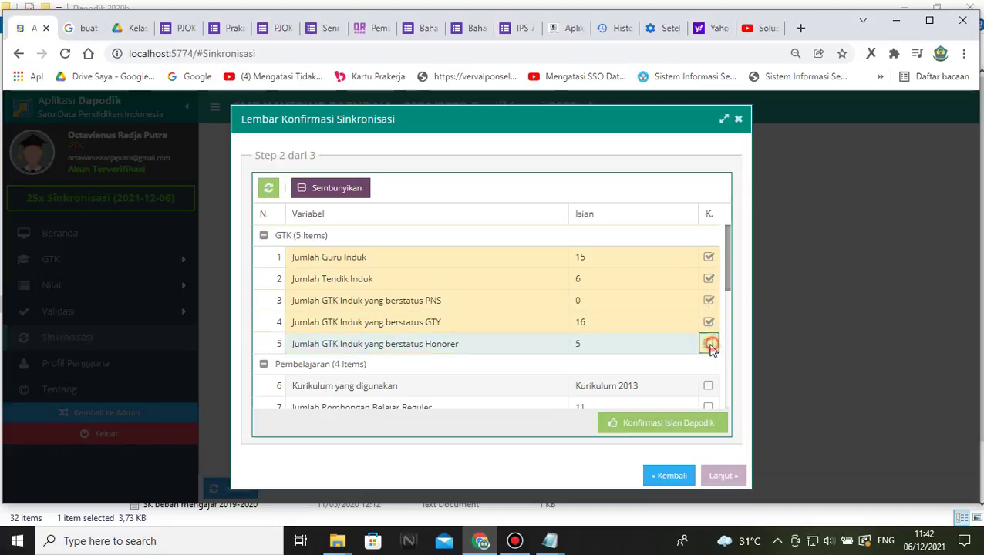
pyautogui.click(708, 343)
pyautogui.click(708, 385)
pyautogui.click(707, 401)
pyautogui.scroll(-1, 709, 377)
pyautogui.click(708, 347)
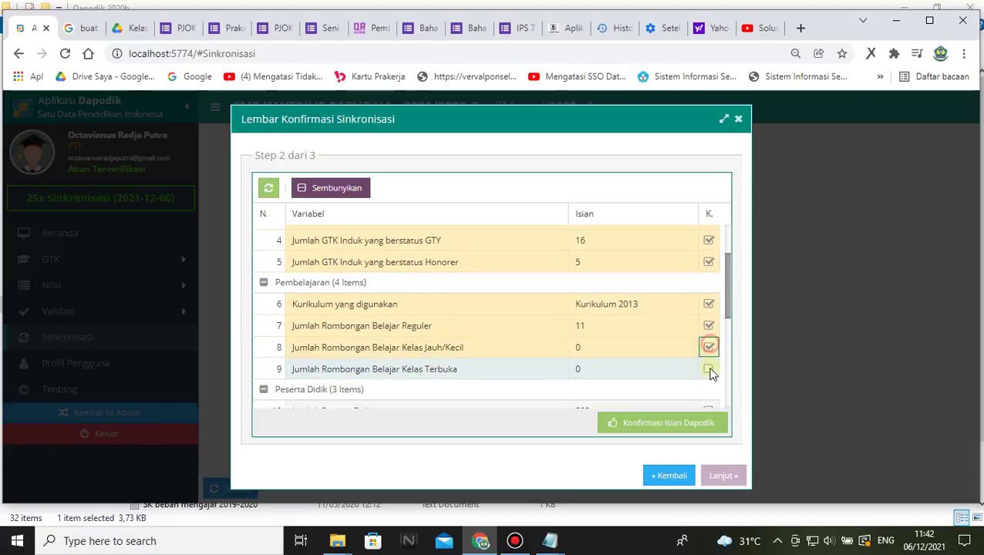
pyautogui.click(708, 369)
# - Confirm the 302 students, special-needs and KIP counts, plus rooms, computers, power, internet and BOS
pyautogui.scroll(-2, 710, 389)
pyautogui.click(708, 266)
pyautogui.click(708, 288)
pyautogui.click(707, 310)
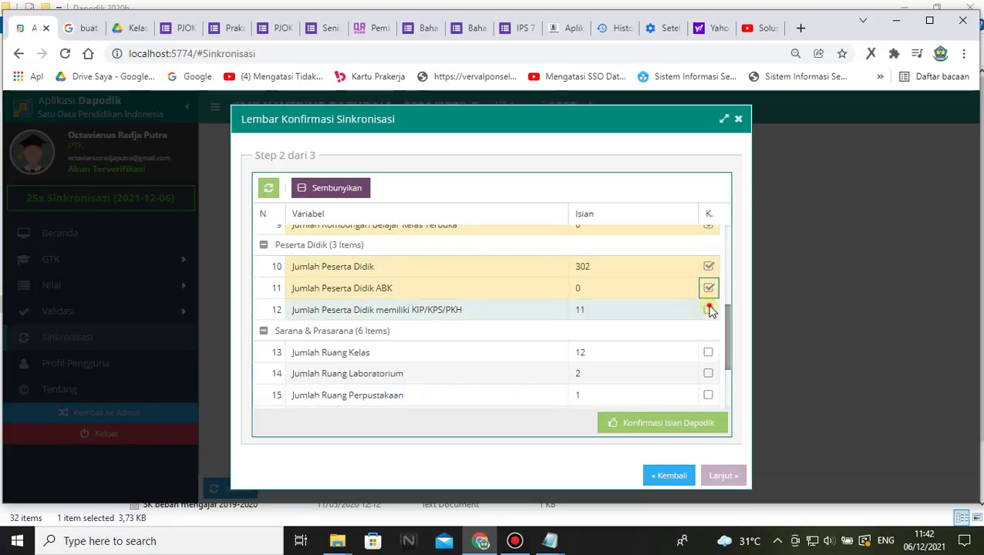
pyautogui.click(708, 352)
pyautogui.click(708, 373)
pyautogui.click(708, 394)
pyautogui.scroll(-2, 710, 394)
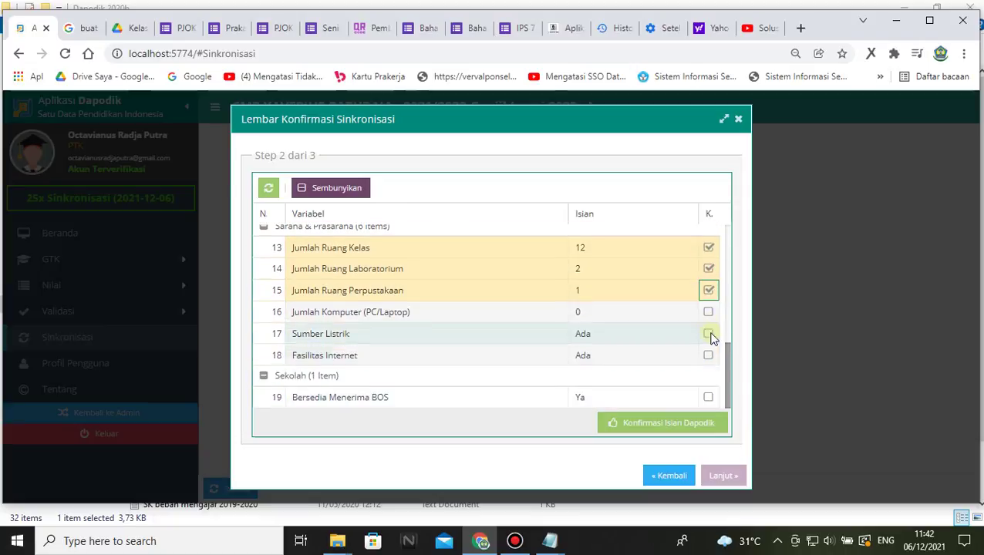
pyautogui.click(708, 312)
pyautogui.click(708, 333)
pyautogui.click(708, 355)
pyautogui.click(708, 397)
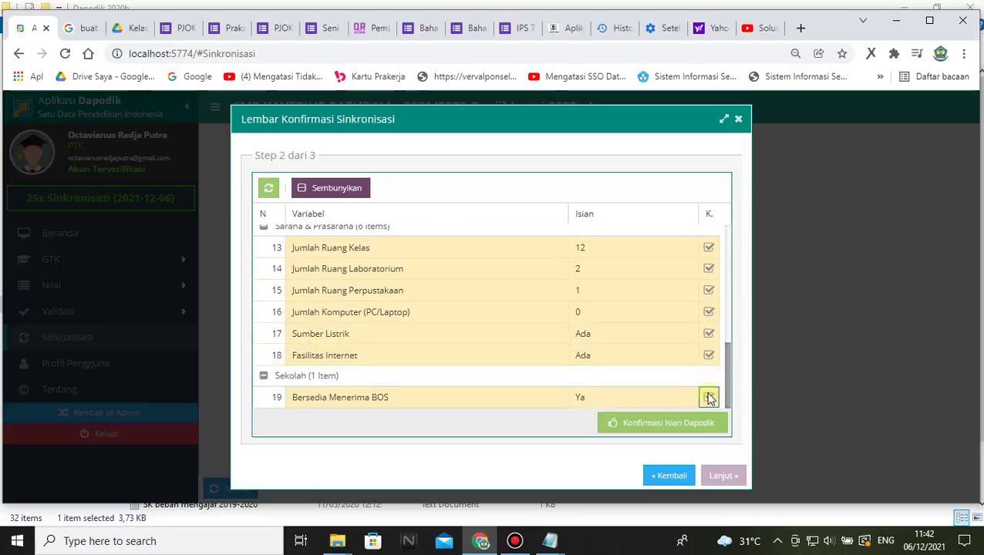
# - Submit the confirmed items with Konfirmasi Isian Dapodik, approve sending, and start synchronising
pyautogui.click(648, 423)
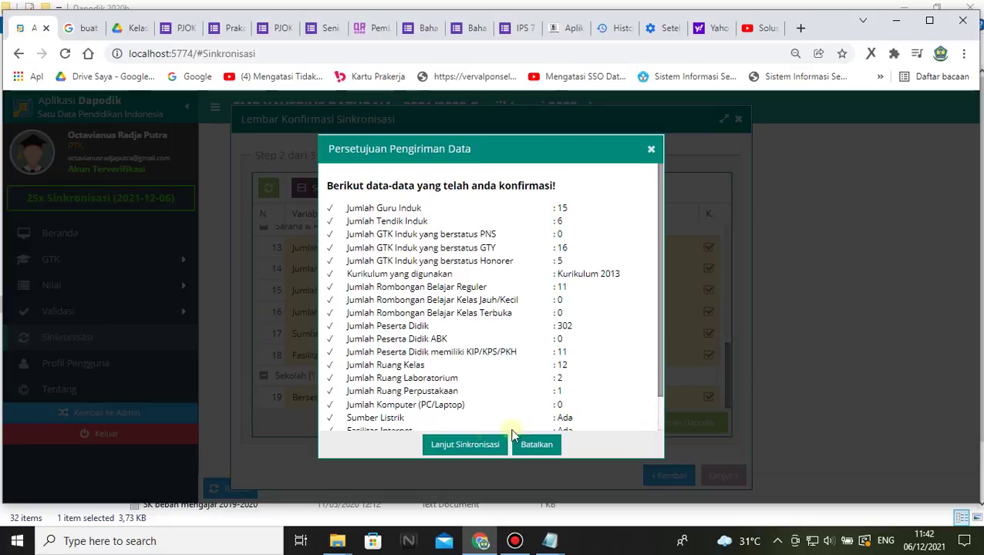
pyautogui.click(468, 444)
pyautogui.click(710, 475)
pyautogui.click(476, 328)
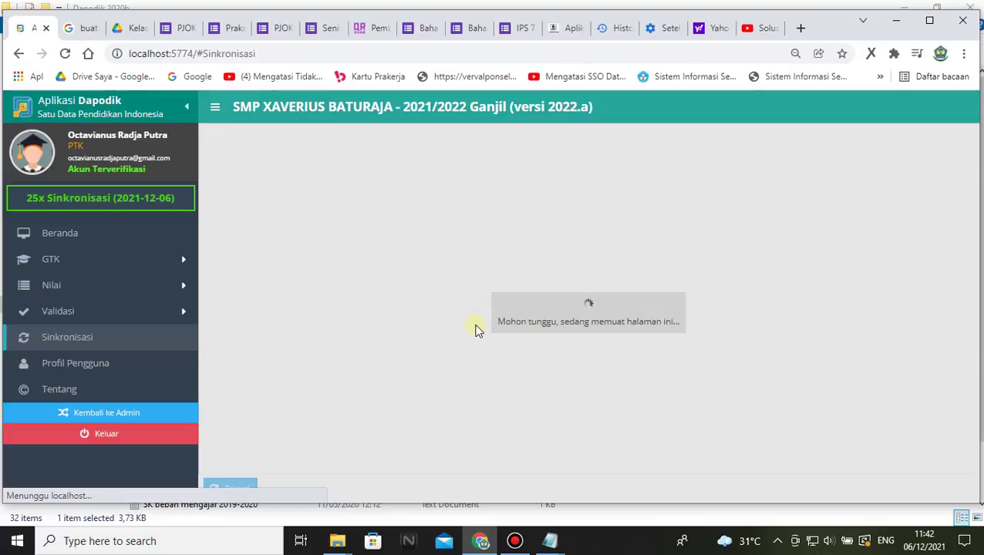
# - Check the sync results down to Versi Sync: 15 records sent, 182 received, none failed
pyautogui.click(641, 343)
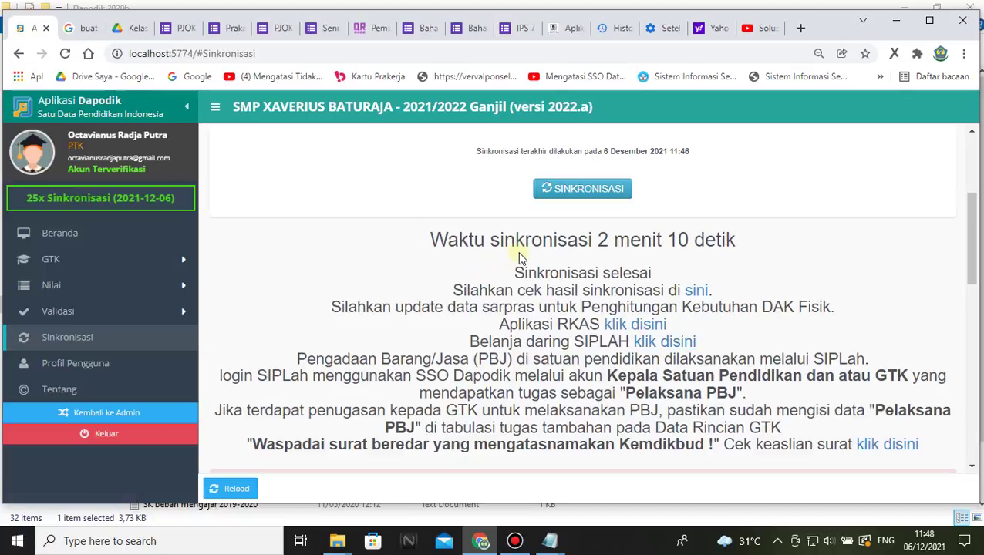
pyautogui.scroll(-7, 662, 269)
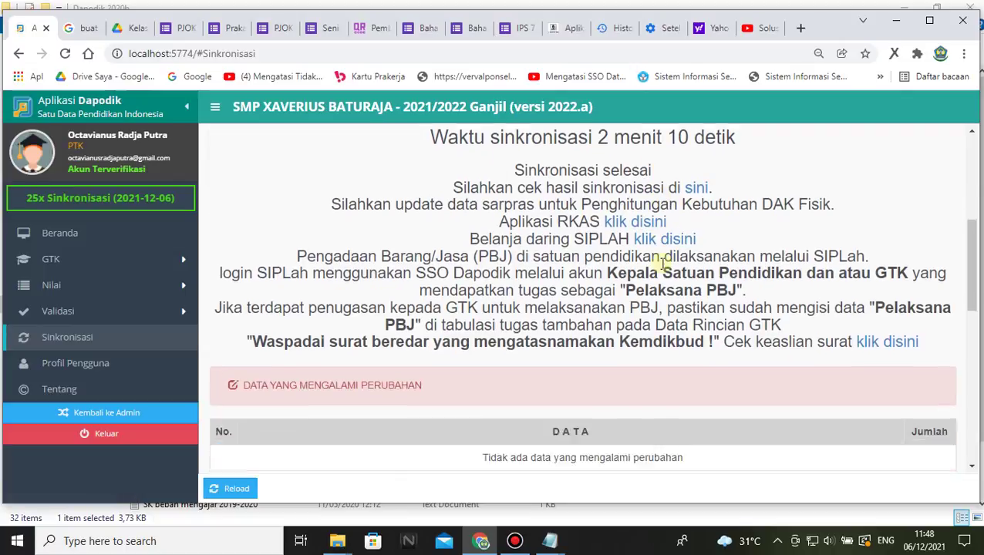
pyautogui.scroll(-3, 657, 336)
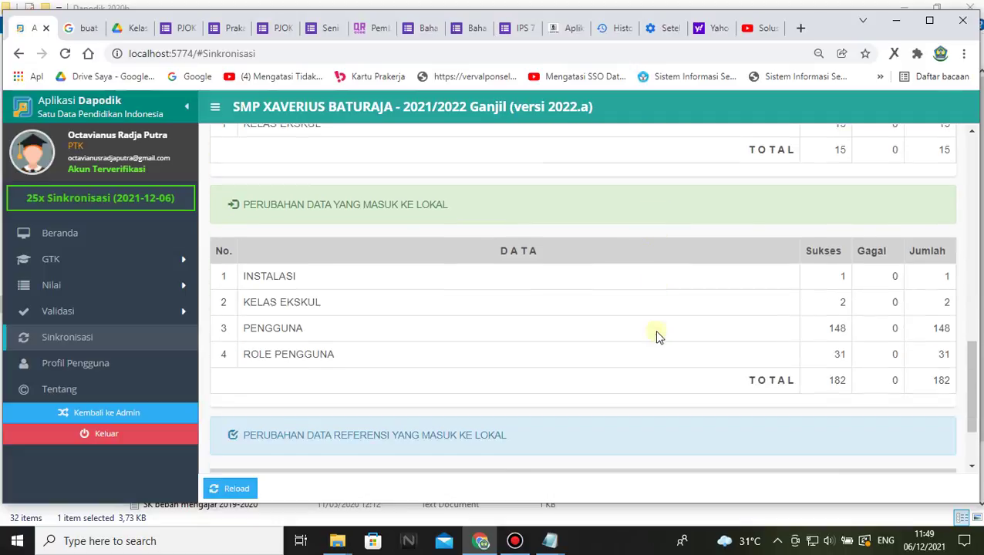
pyautogui.scroll(4, 656, 331)
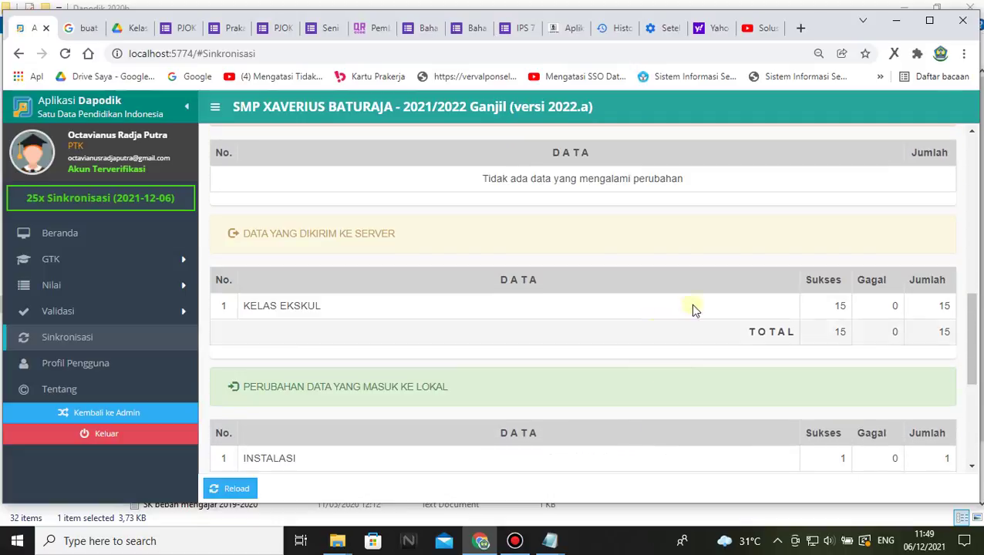
pyautogui.scroll(-3, 541, 327)
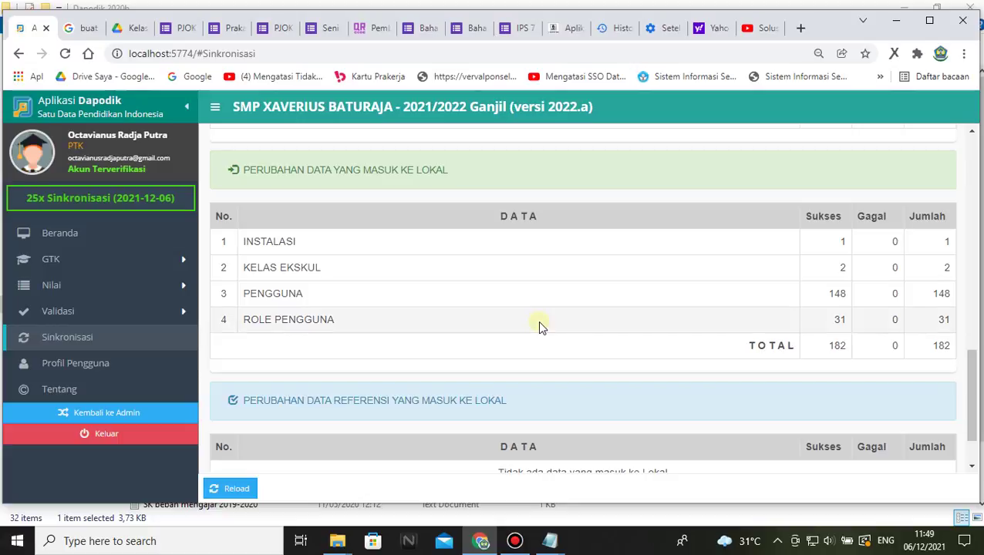
pyautogui.scroll(-1, 537, 320)
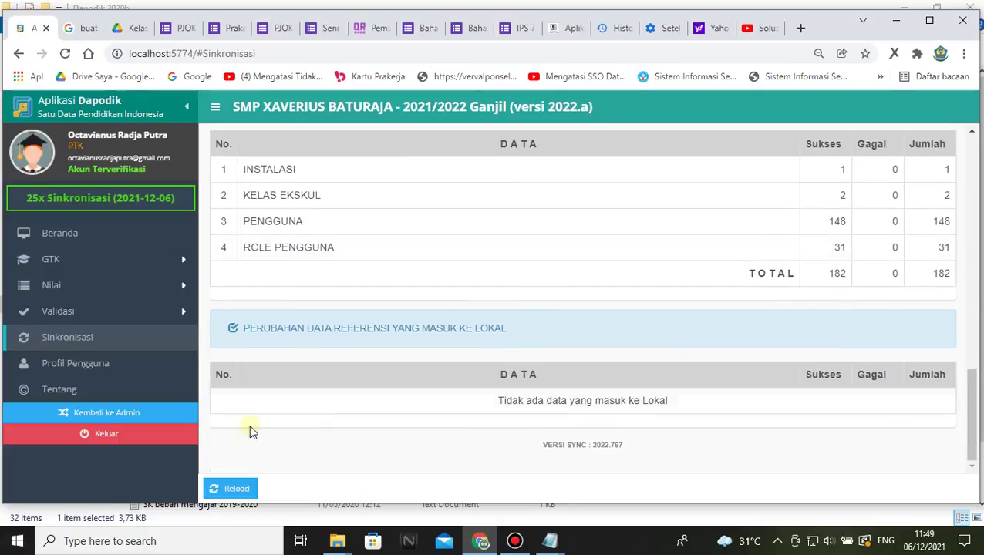
# - Switch back to the school operator account via Kembali ke Admin and confirm the validation prompt
pyautogui.click(101, 415)
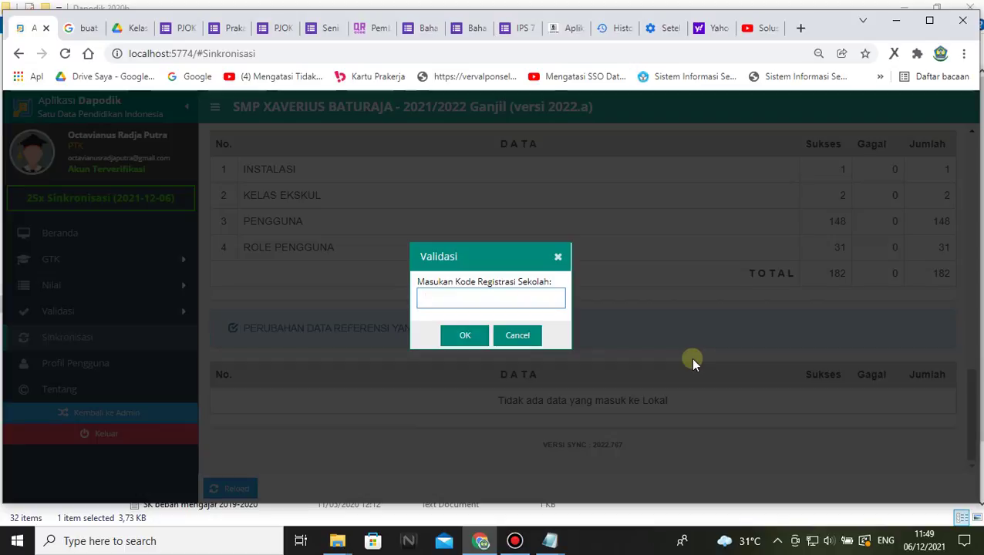
pyautogui.click(464, 334)
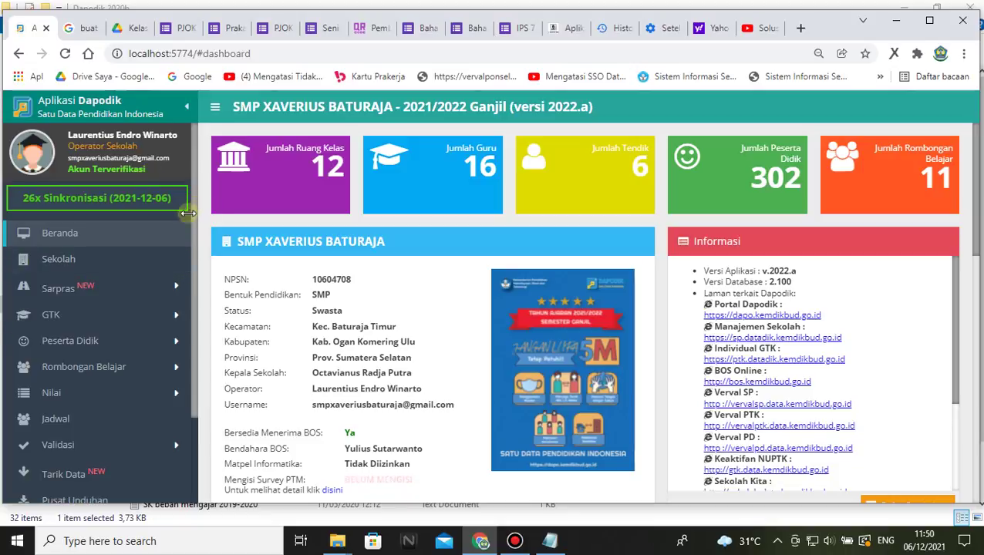
# - Expand Rombongan Belajar, open Ekskul, and review the 17 valid Bina Iman and Pramuka groups
pyautogui.scroll(-3, 70, 356)
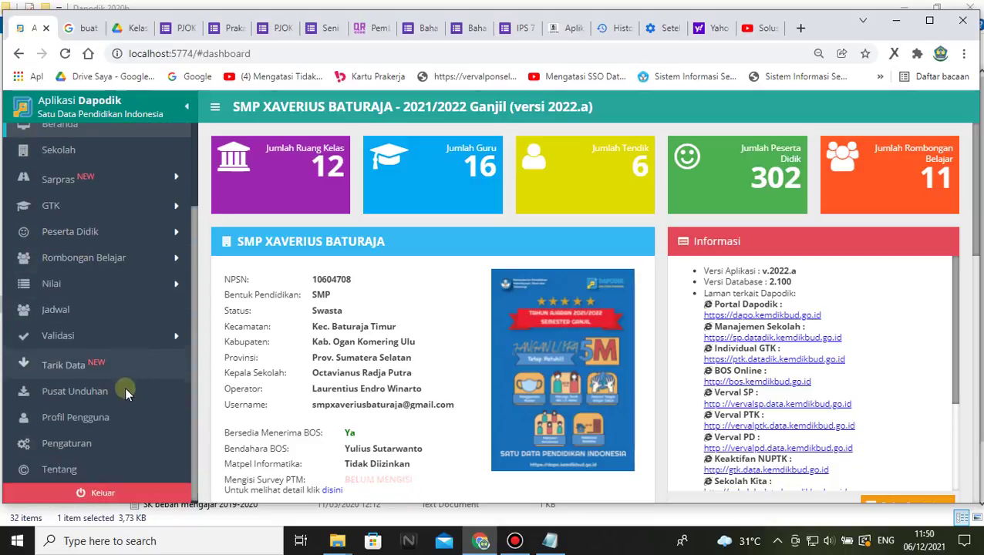
pyautogui.click(158, 257)
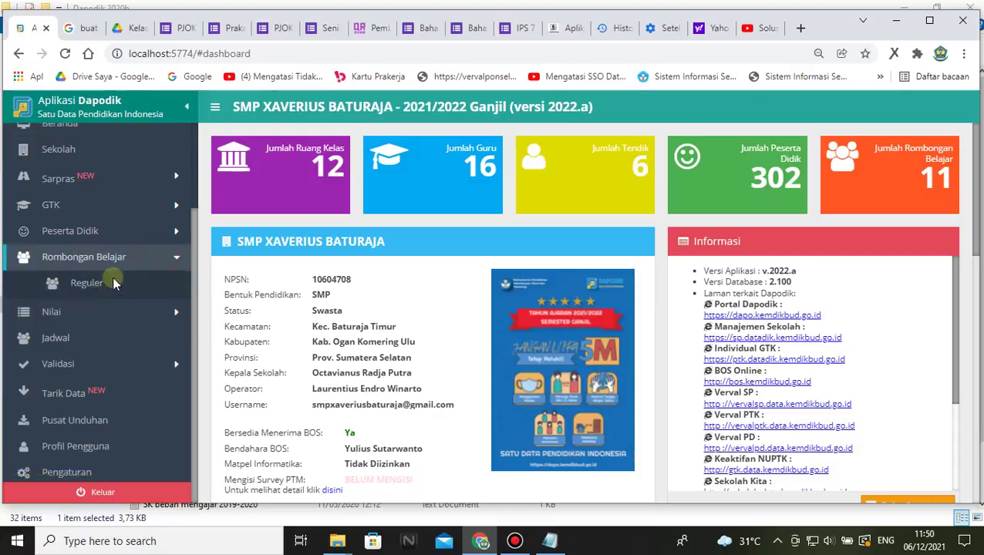
pyautogui.click(84, 312)
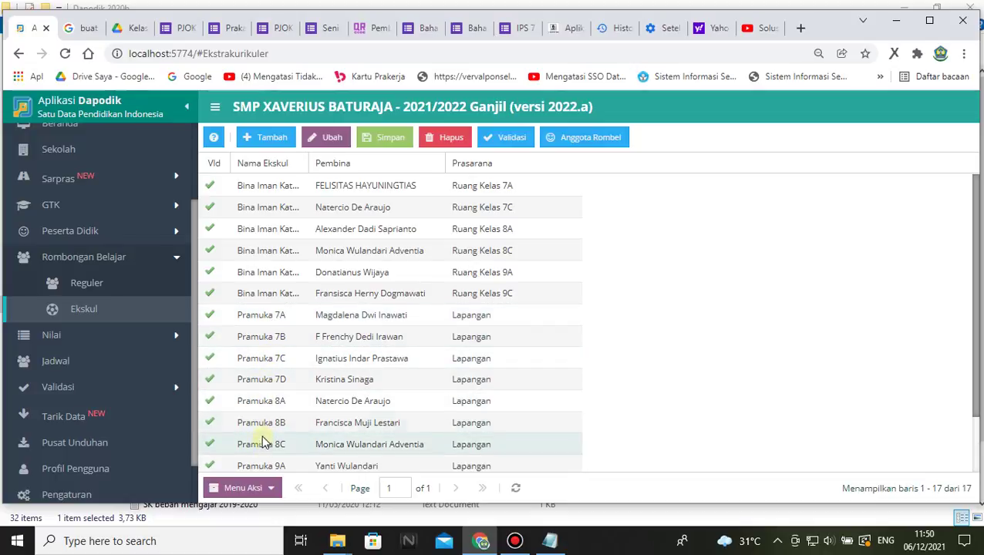
pyautogui.scroll(-1, 262, 442)
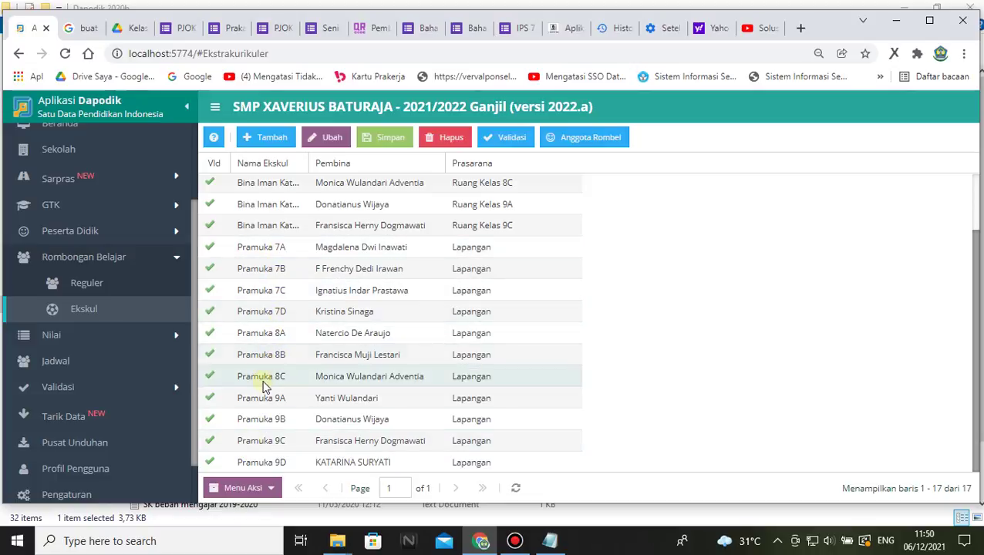
pyautogui.scroll(2, 312, 330)
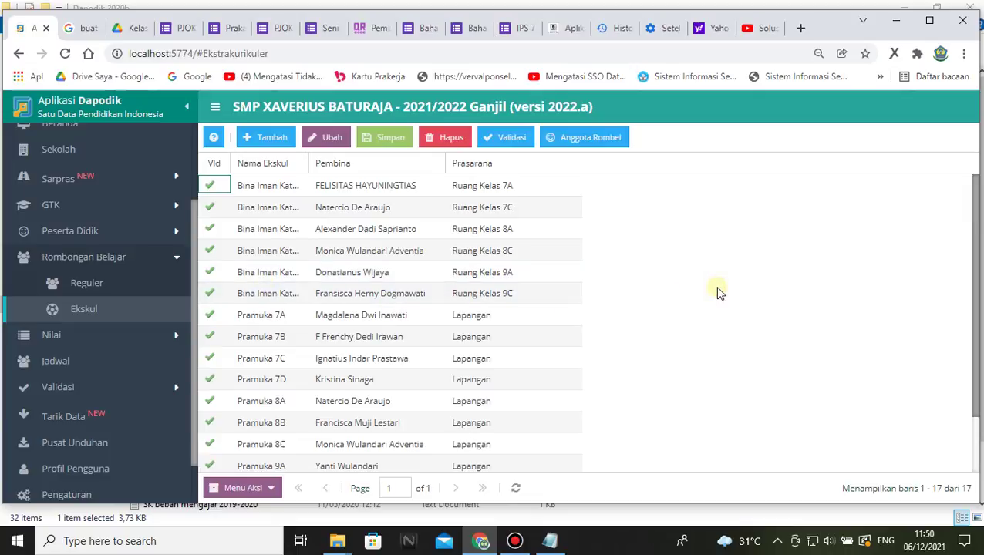
pyautogui.scroll(-2, 394, 305)
pyautogui.scroll(2, 400, 319)
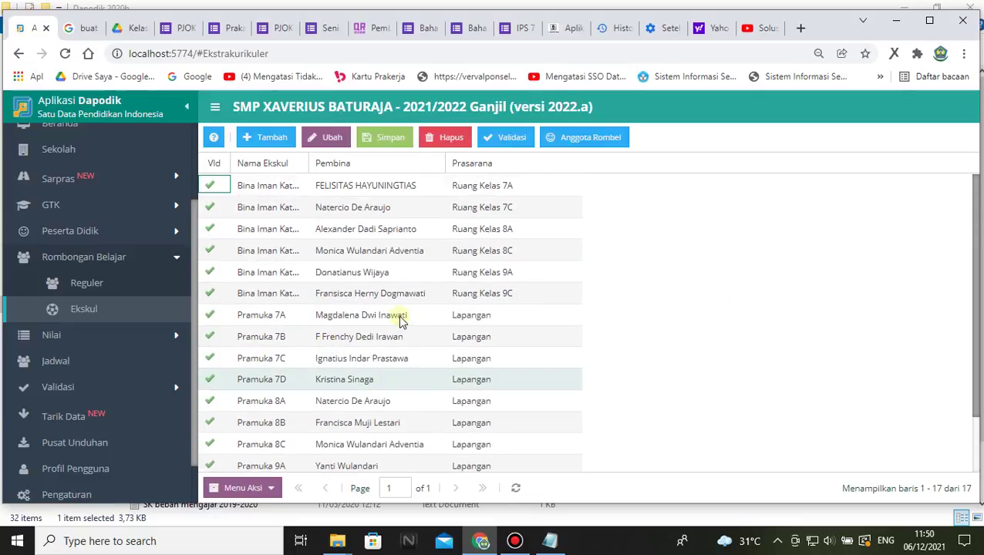
pyautogui.scroll(-2, 409, 314)
pyautogui.scroll(2, 409, 314)
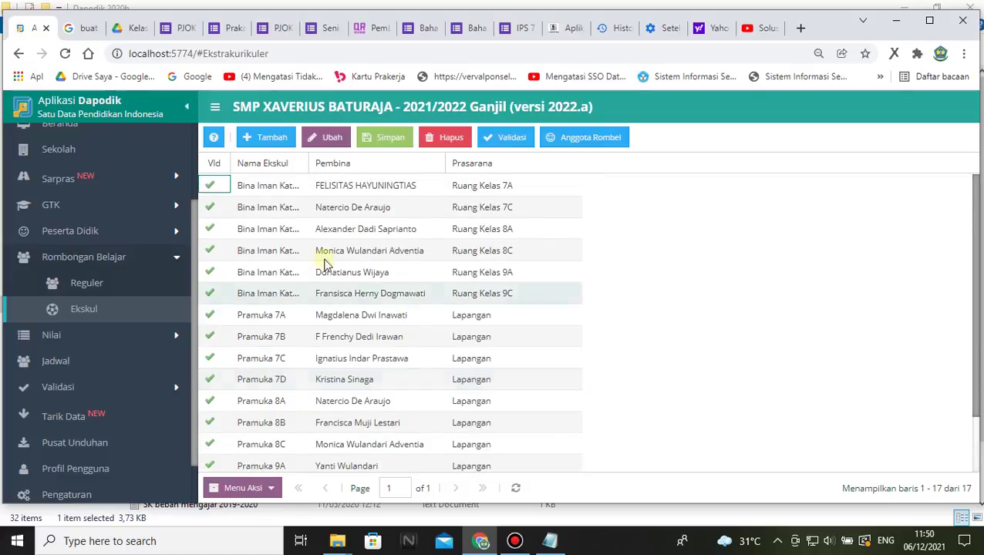
pyautogui.click(748, 267)
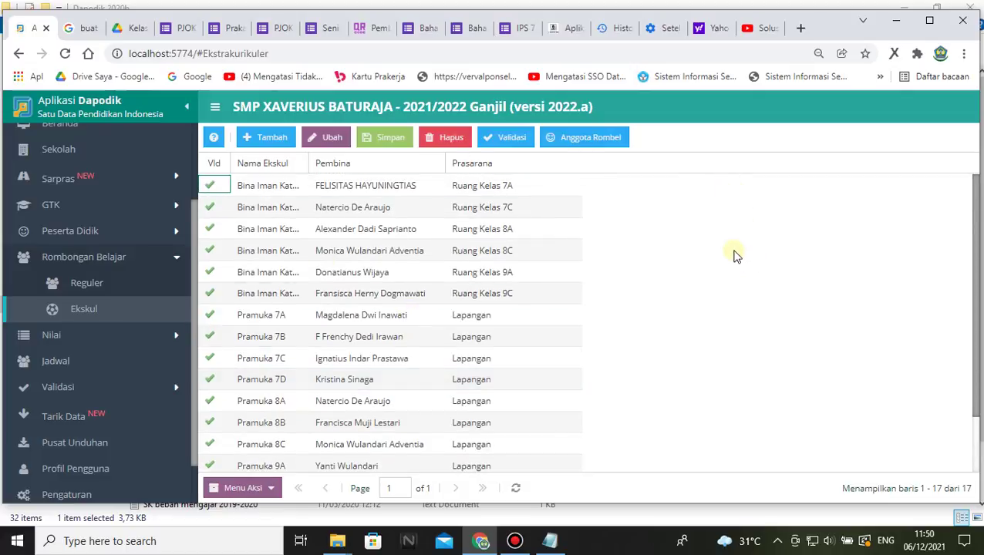
# - On the e-Rapor dashboard, highlight 17 teachers, 11 classes, 310 students and the Ekskul group count
pyautogui.click(571, 29)
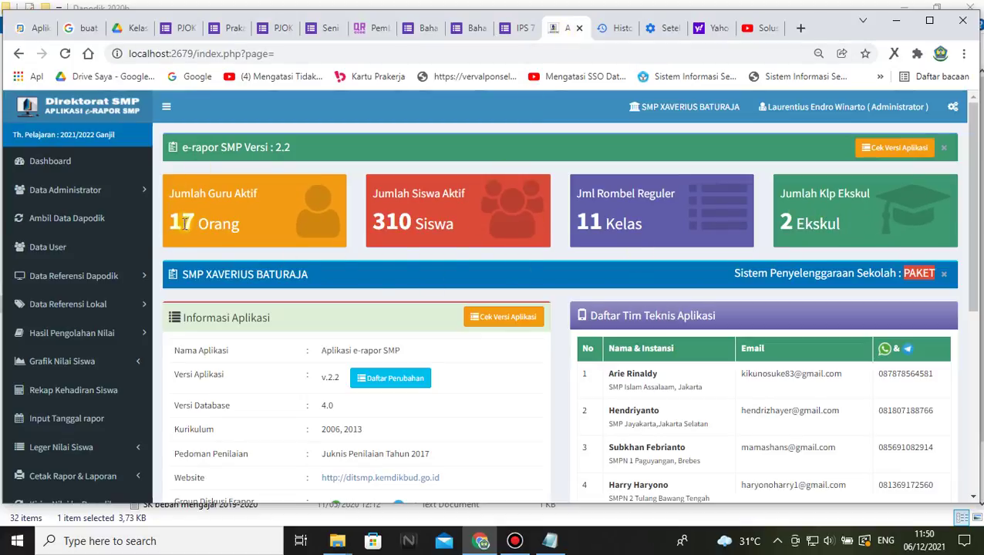
pyautogui.moveTo(176, 225); pyautogui.dragTo(205, 210)
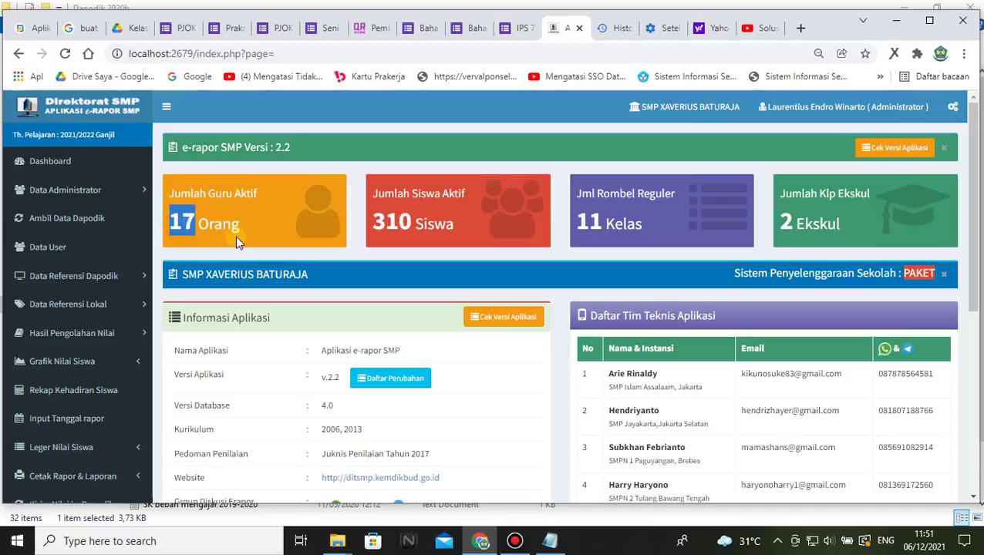
pyautogui.click(243, 228)
pyautogui.doubleClick(173, 223)
pyautogui.click(181, 224)
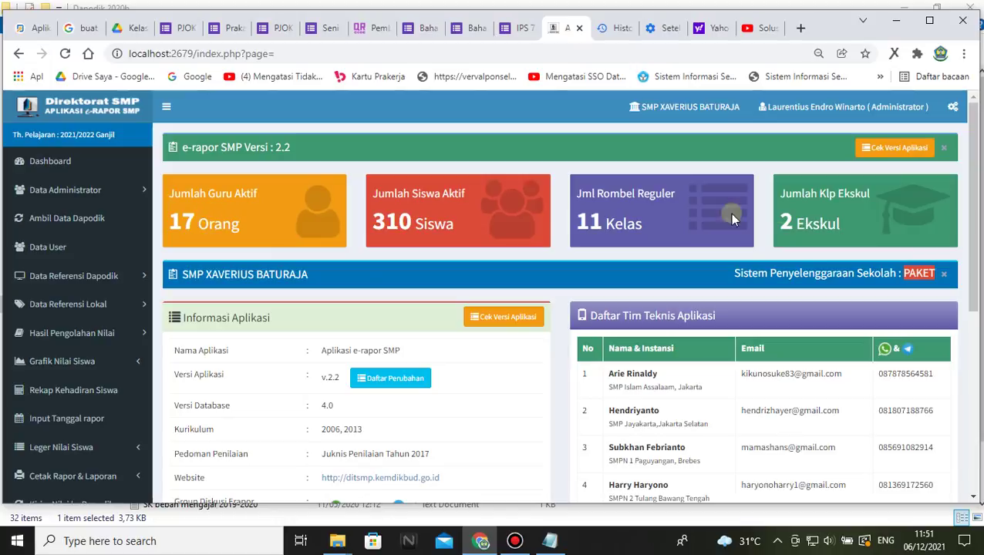
pyautogui.moveTo(733, 219); pyautogui.dragTo(573, 223)
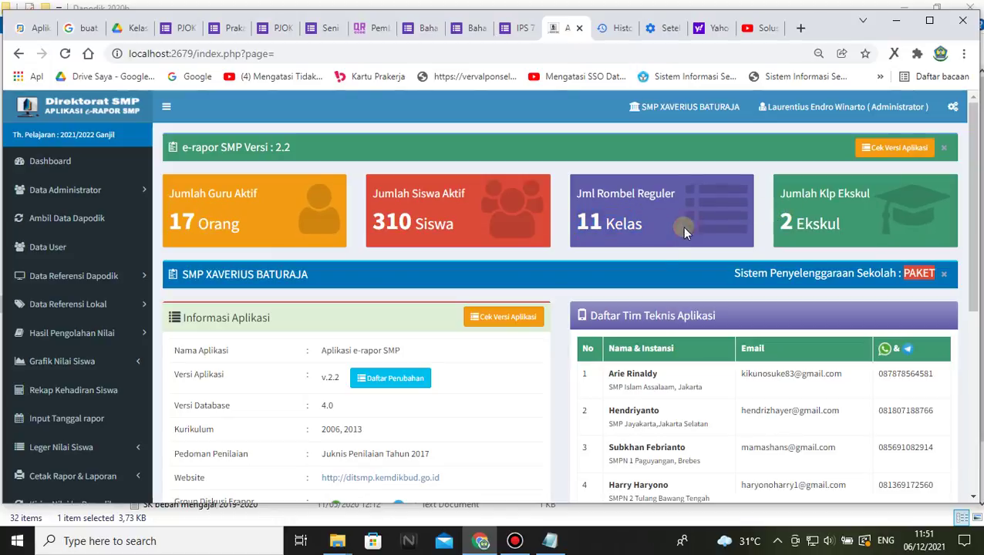
pyautogui.moveTo(467, 224); pyautogui.dragTo(372, 224)
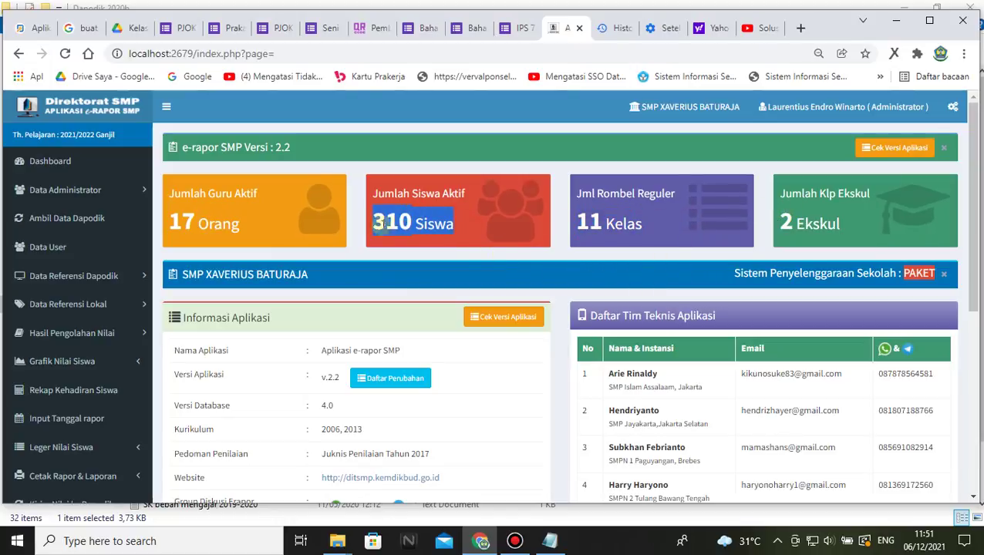
pyautogui.click(459, 224)
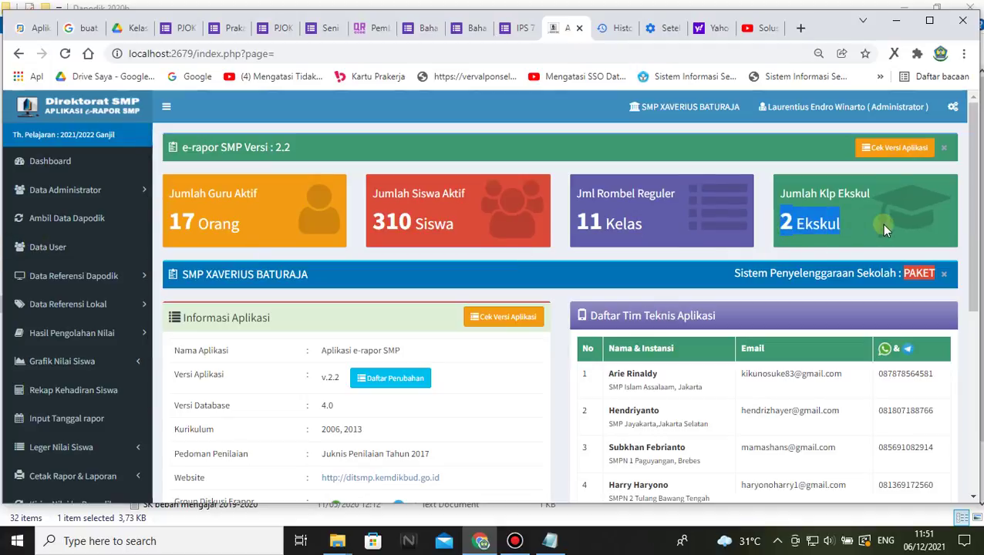
pyautogui.moveTo(881, 223); pyautogui.dragTo(774, 223)
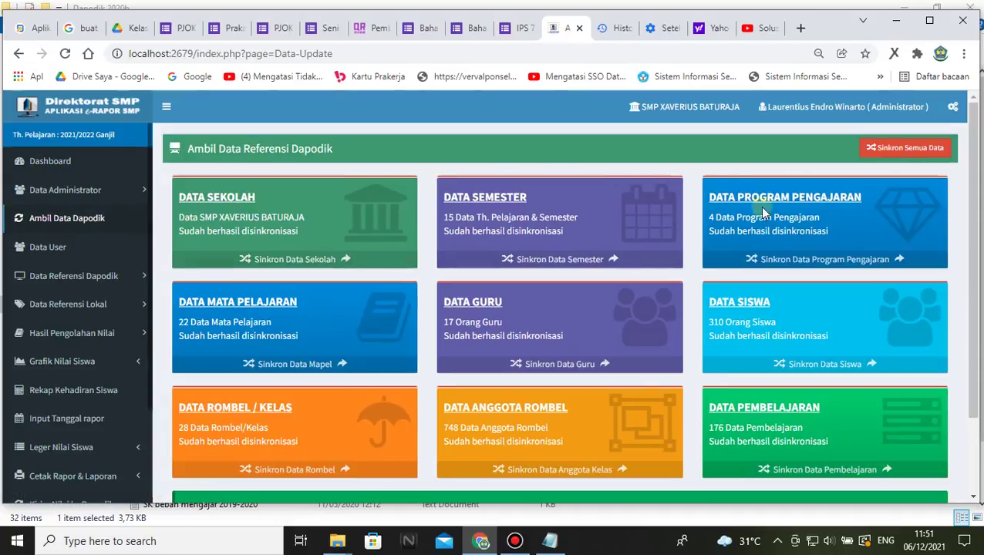
# - Run Sinkron Semua Data, return to the dashboard, and highlight the new 17 Ekskul groups count
pyautogui.click(890, 151)
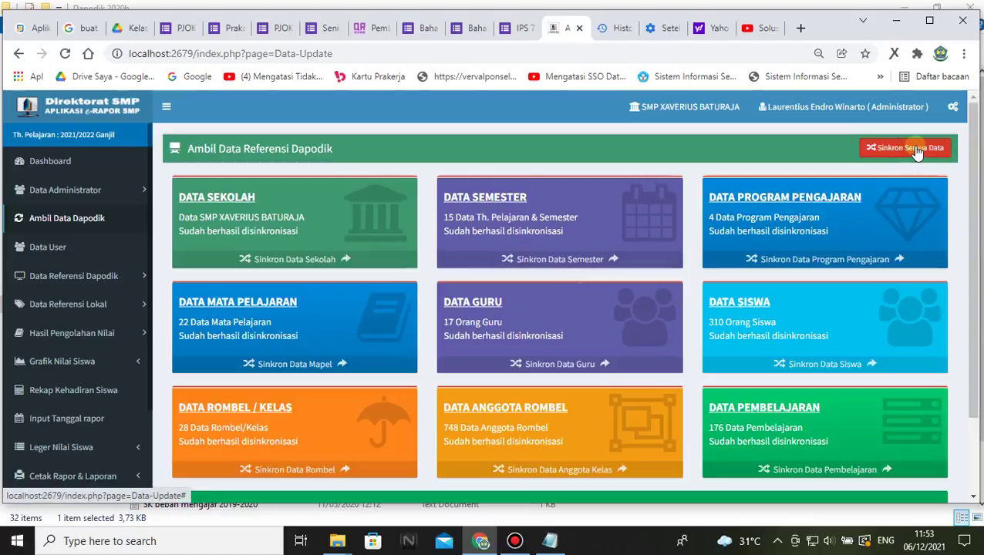
pyautogui.click(37, 160)
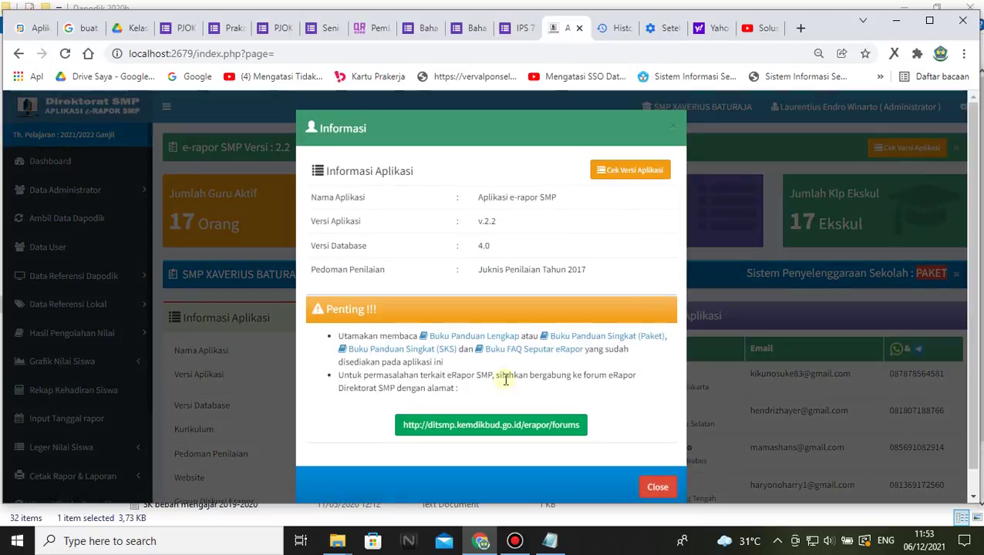
pyautogui.click(662, 484)
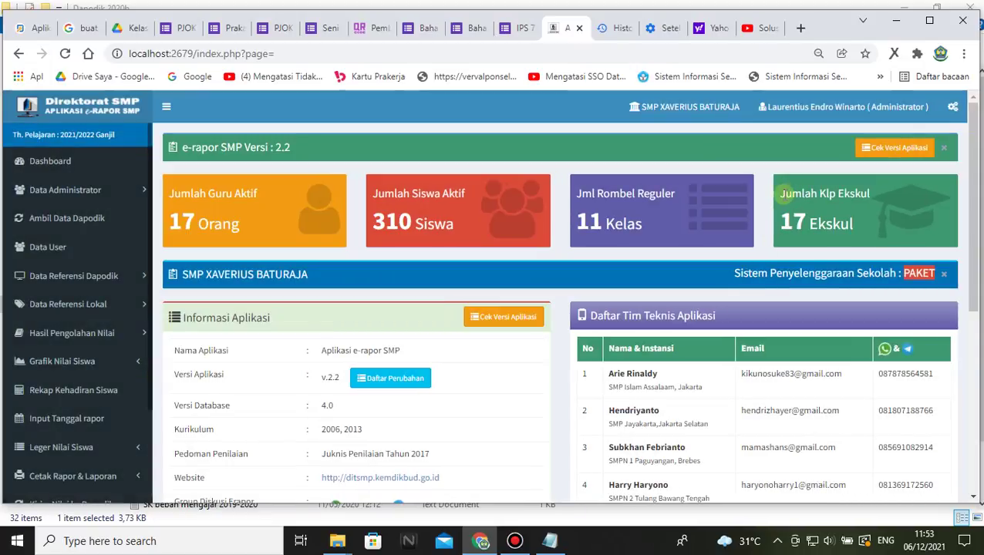
pyautogui.moveTo(786, 196); pyautogui.dragTo(866, 226)
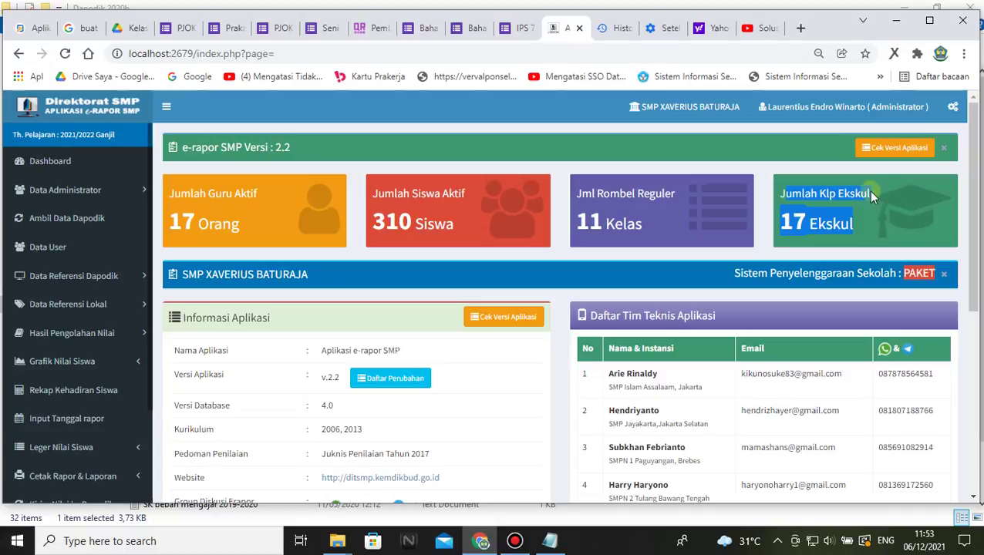
pyautogui.moveTo(864, 189); pyautogui.dragTo(872, 227)
# - Switch to Aplikasi Dapodik and expand the GTK section in the sidebar
pyautogui.click(35, 28)
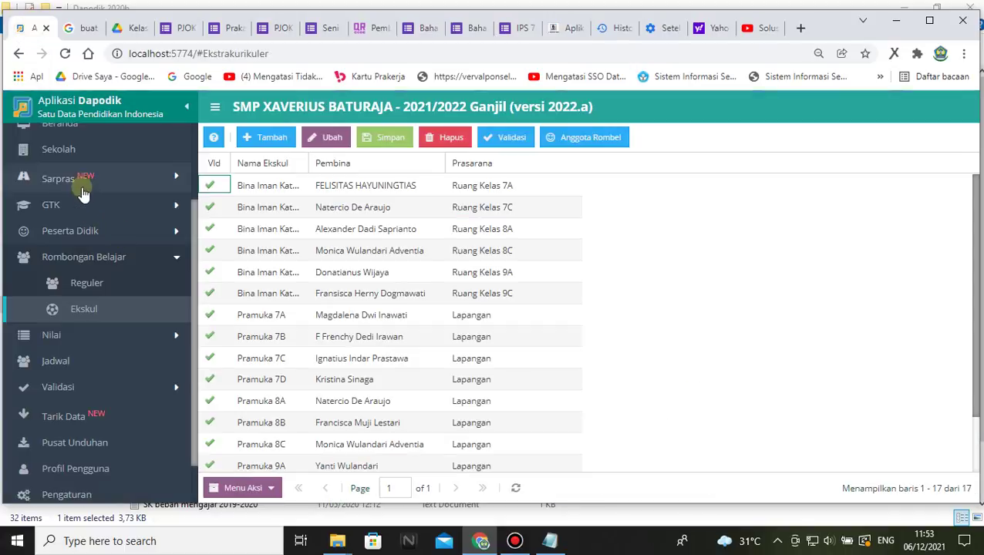
pyautogui.scroll(-1, 146, 207)
pyautogui.scroll(3, 131, 255)
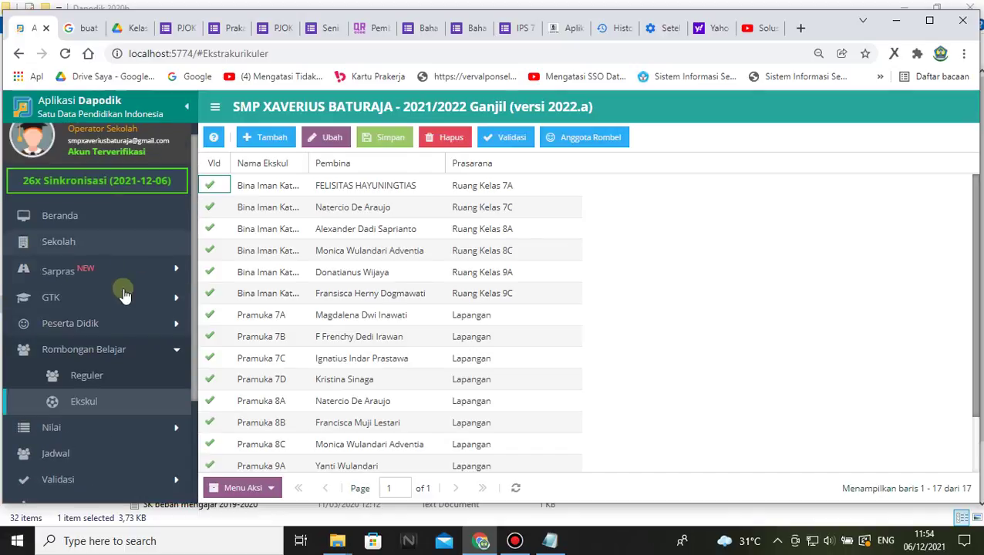
pyautogui.click(100, 293)
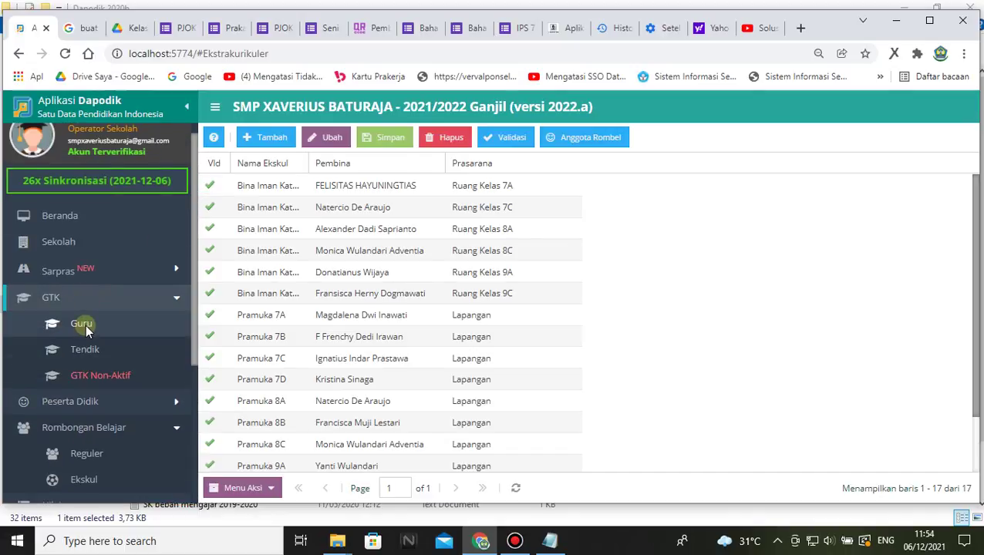
pyautogui.scroll(-1, 86, 325)
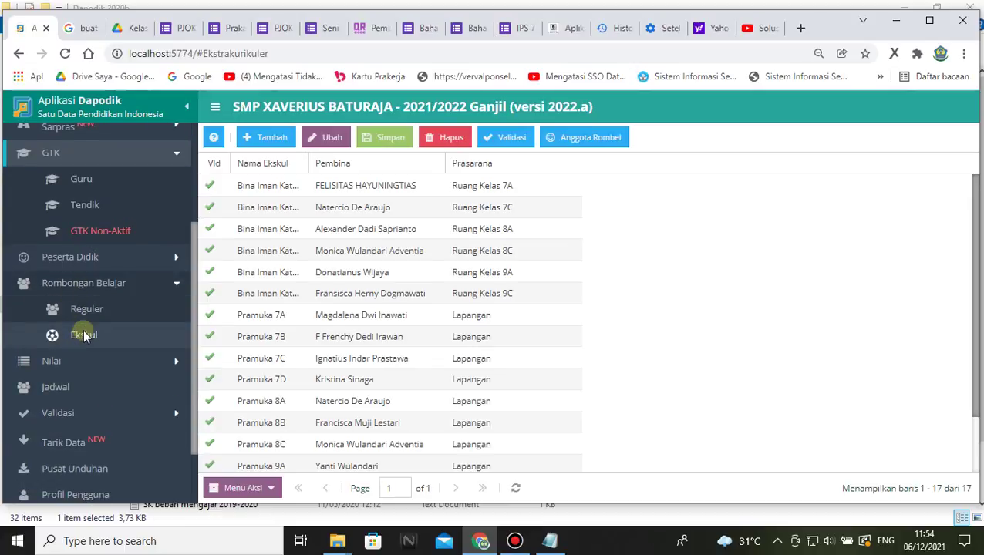
pyautogui.scroll(2, 83, 334)
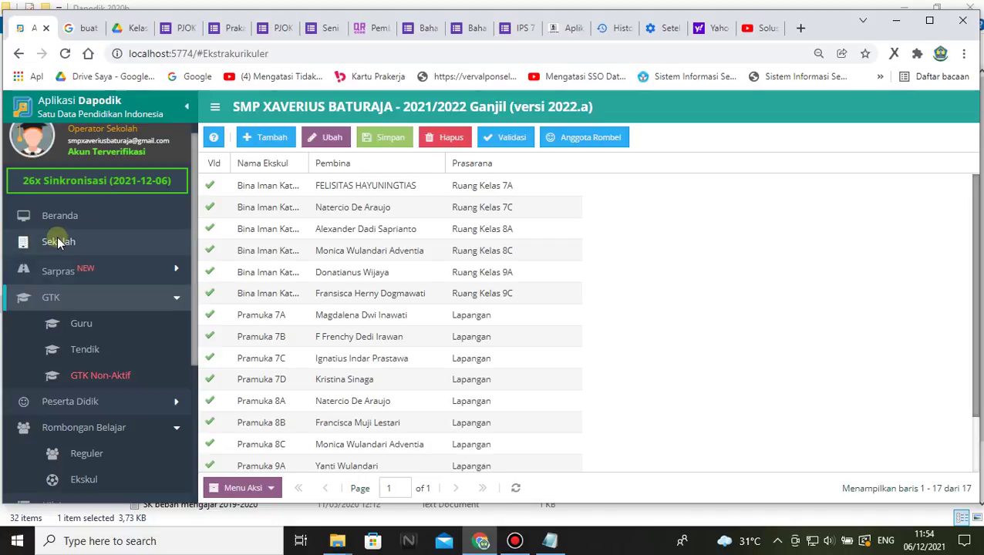
# - Show the Sekolah page's 17 Ekstrakurikuler entries, then return to e-Rapor SMP
pyautogui.click(57, 240)
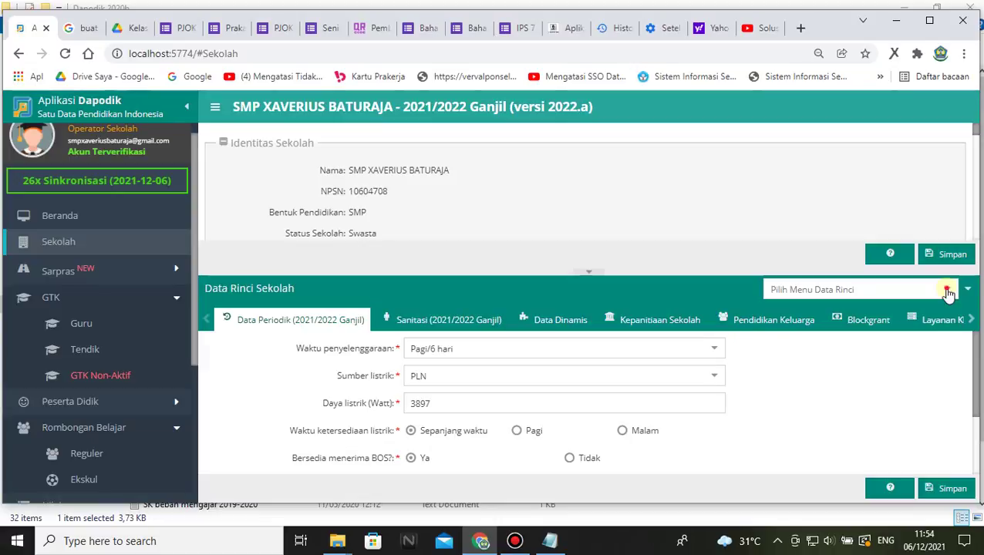
pyautogui.click(947, 292)
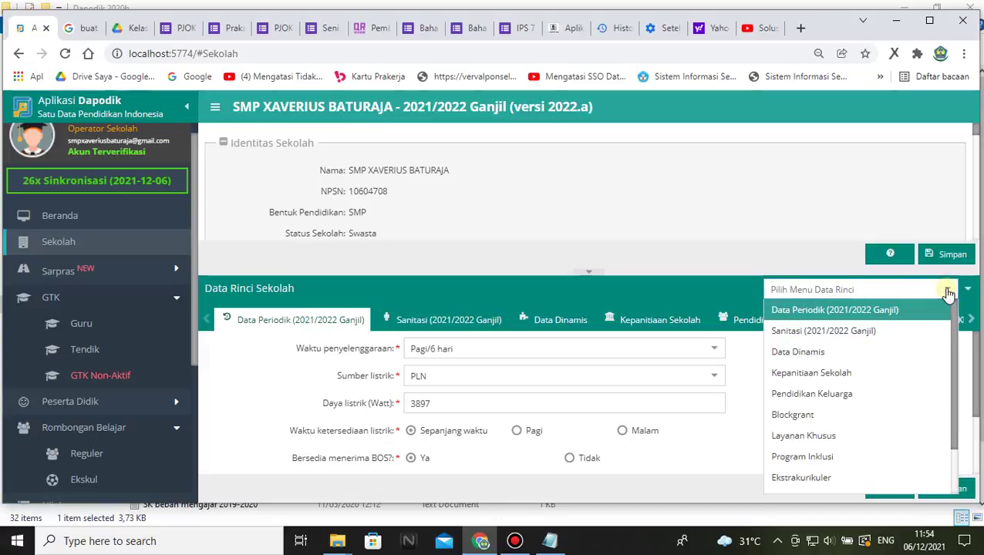
pyautogui.scroll(-1, 812, 446)
pyautogui.click(811, 418)
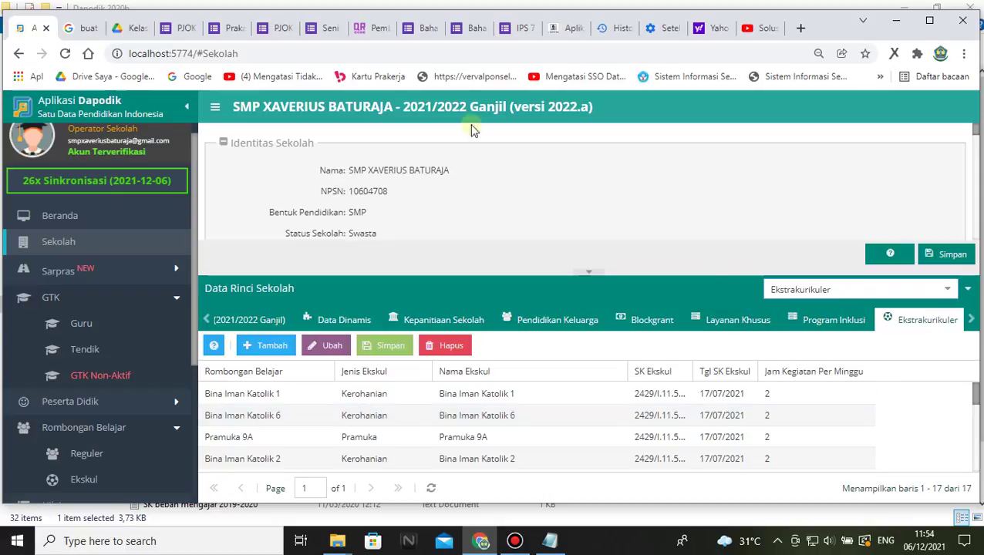
pyautogui.click(563, 27)
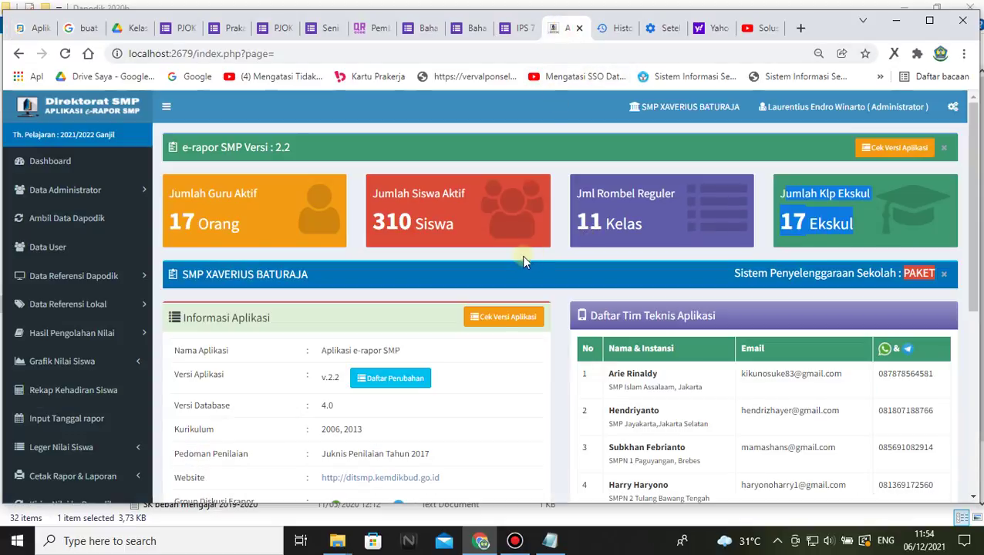
# - Select e-Rapor's 310 Siswa total, then bring up the Dapodik dashboard showing 302 students
pyautogui.click(875, 219)
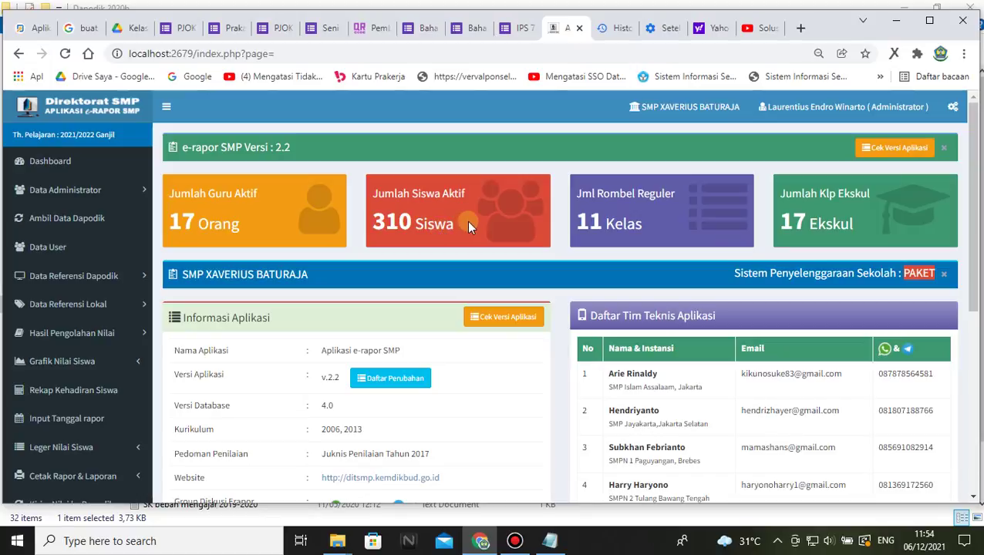
pyautogui.moveTo(467, 221); pyautogui.dragTo(369, 218)
pyautogui.click(489, 226)
pyautogui.doubleClick(392, 244)
pyautogui.click(389, 244)
pyautogui.moveTo(369, 224); pyautogui.dragTo(431, 223)
pyautogui.doubleClick(385, 230)
pyautogui.moveTo(423, 231); pyautogui.dragTo(457, 235)
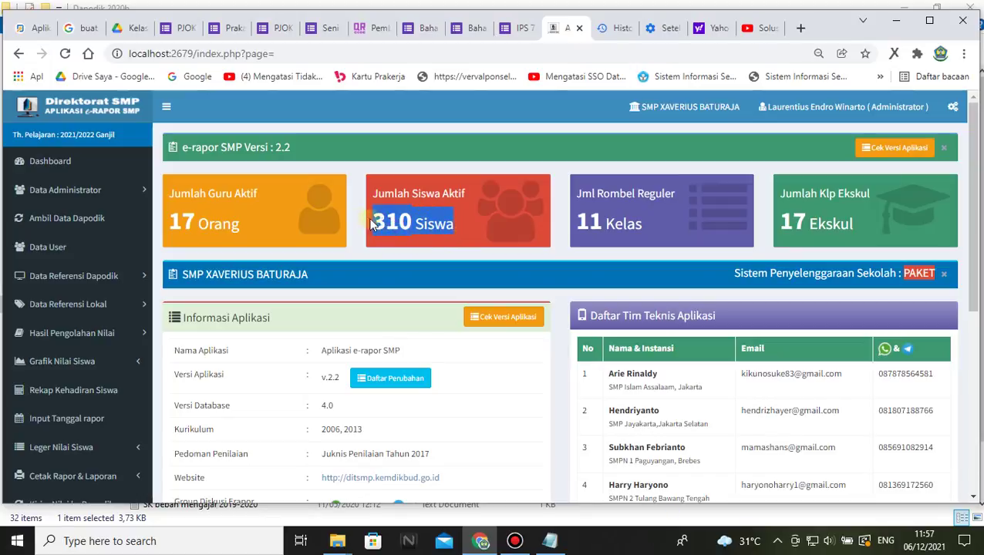
pyautogui.click(34, 28)
# - Highlight Dapodik's 302 Peserta Didik count and return to e-Rapor SMP
pyautogui.scroll(5, 562, 255)
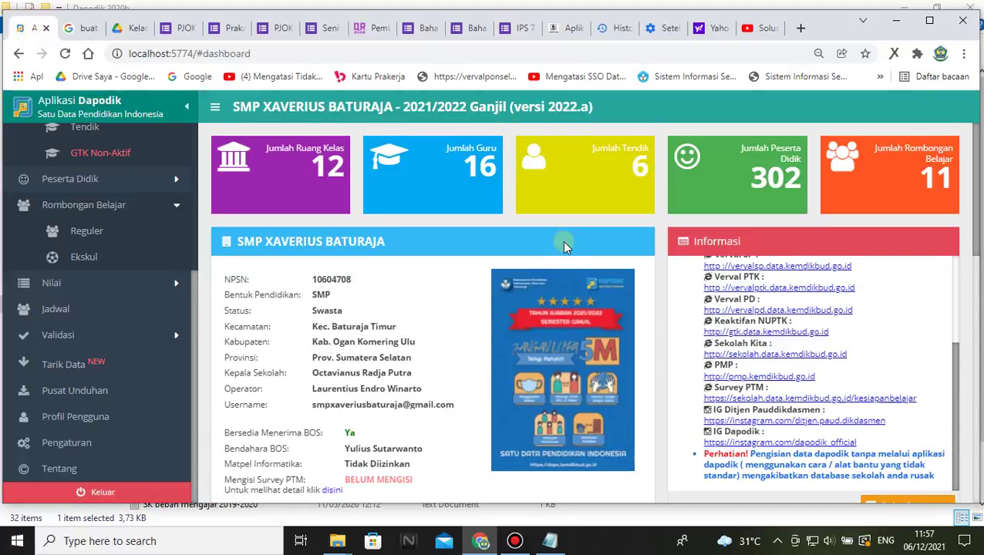
pyautogui.moveTo(746, 163); pyautogui.dragTo(802, 186)
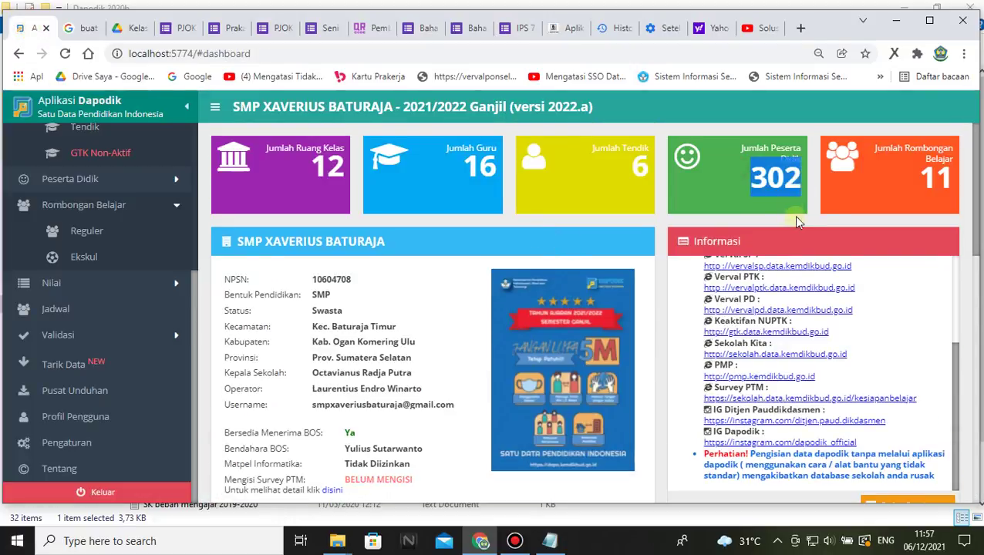
pyautogui.click(568, 28)
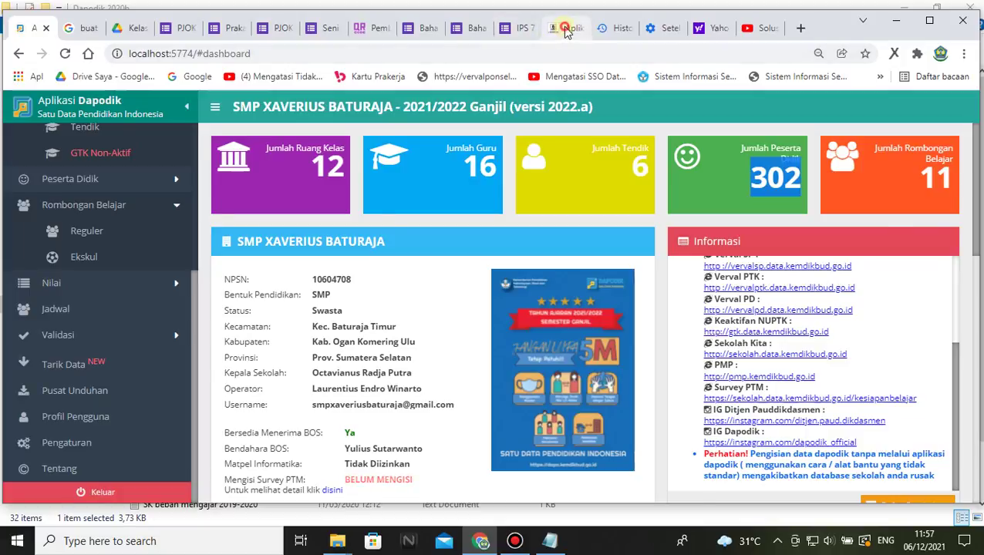
# - Repeatedly highlight e-Rapor's 310 Siswa total to compare it with Dapodik's 302
pyautogui.moveTo(480, 215); pyautogui.dragTo(363, 230)
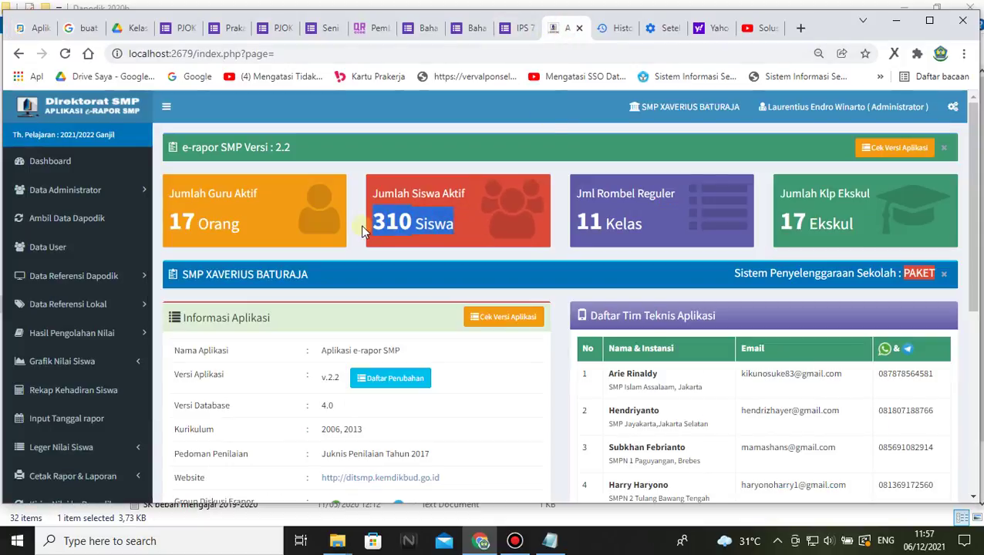
pyautogui.click(460, 230)
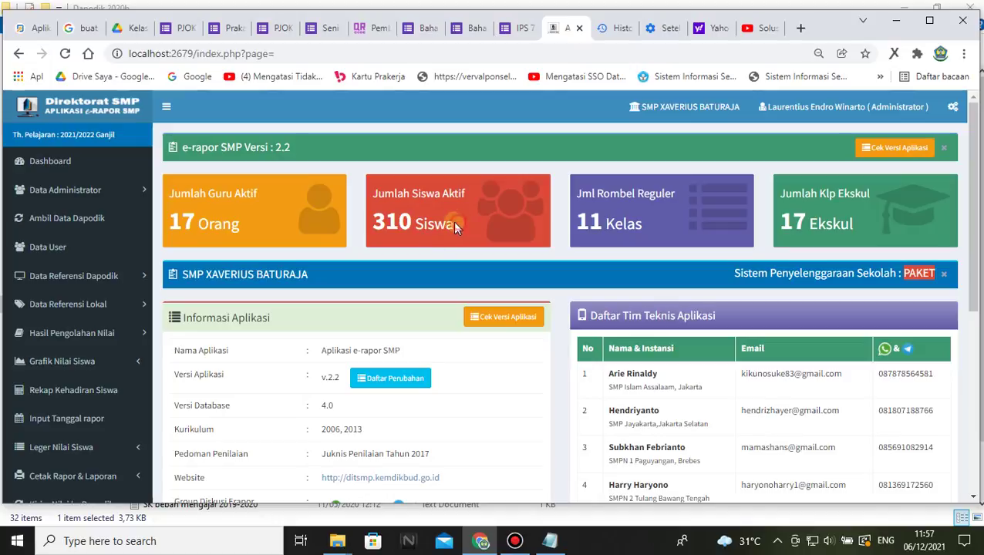
pyautogui.moveTo(452, 221); pyautogui.dragTo(370, 223)
pyautogui.click(467, 226)
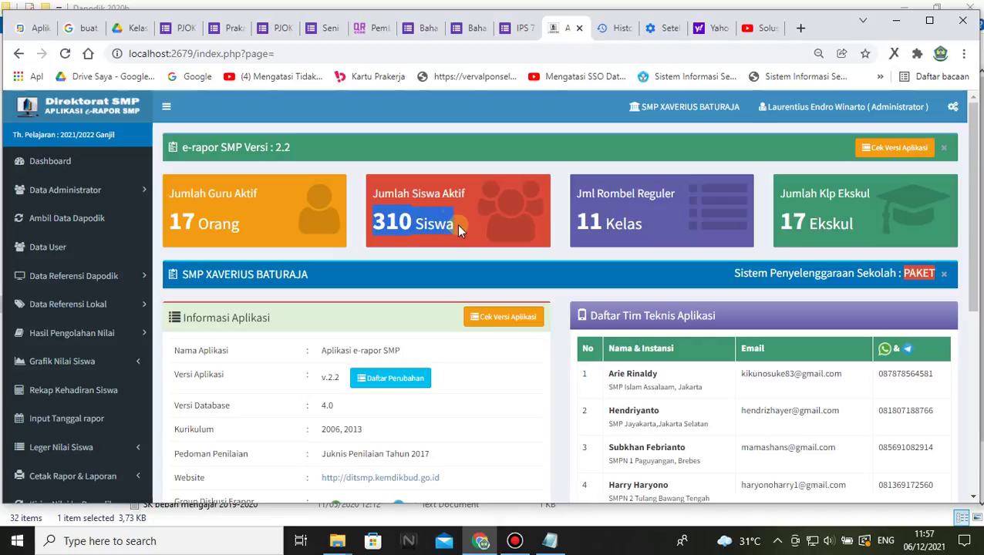
pyautogui.click(460, 226)
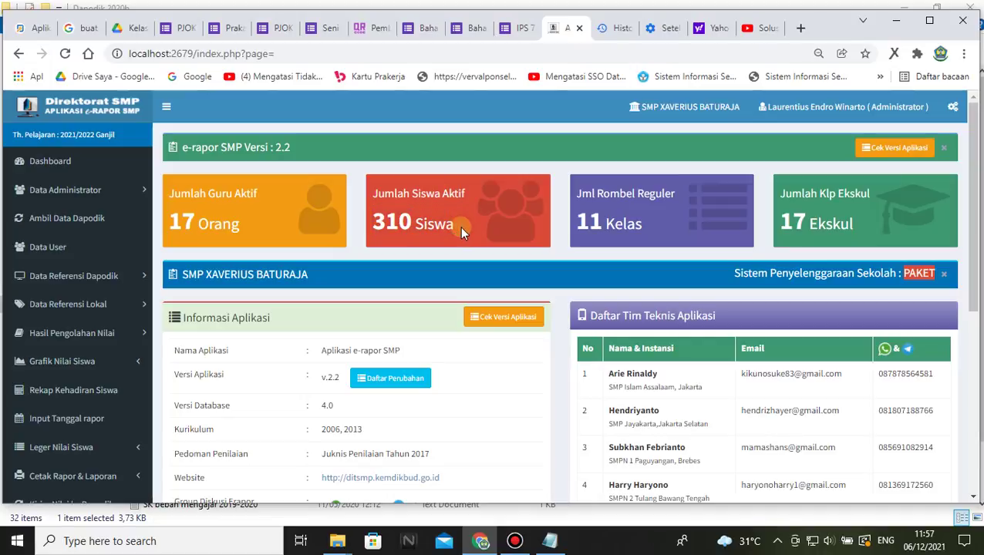
pyautogui.moveTo(459, 225); pyautogui.dragTo(362, 226)
pyautogui.click(474, 223)
pyautogui.moveTo(378, 222); pyautogui.dragTo(462, 225)
pyautogui.click(467, 226)
# - Download the Absensi Peserta Didik file from Dapodik's download centre and open it in Excel
pyautogui.click(32, 28)
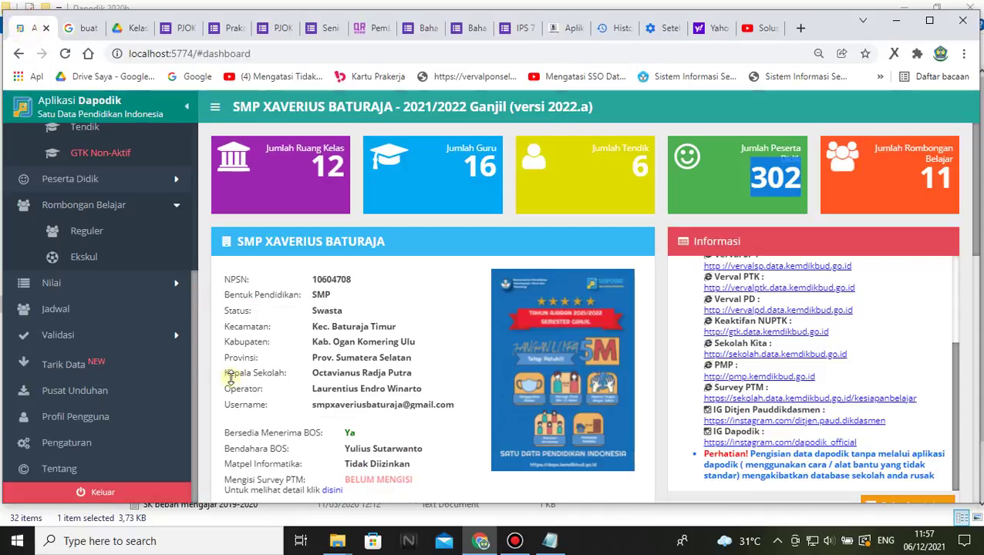
pyautogui.click(62, 449)
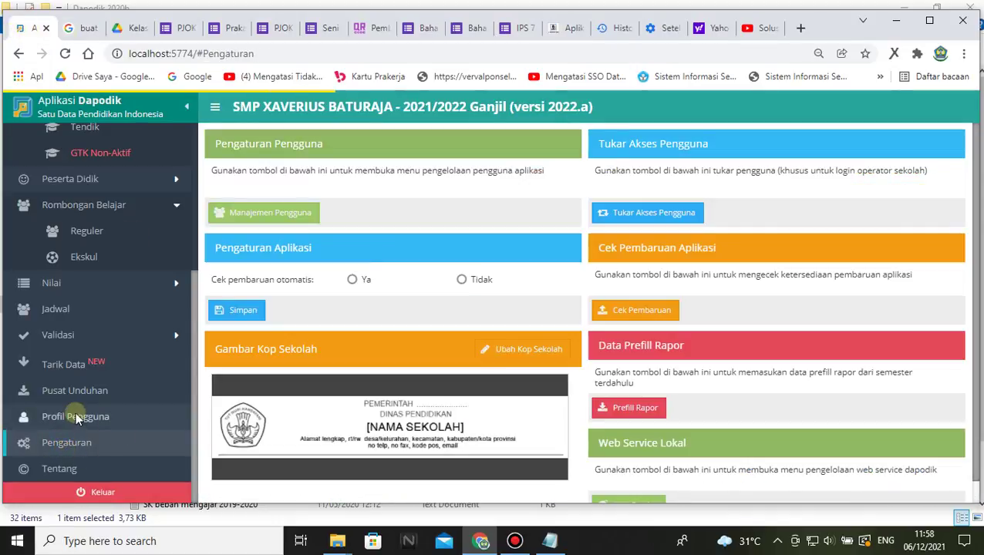
pyautogui.click(88, 396)
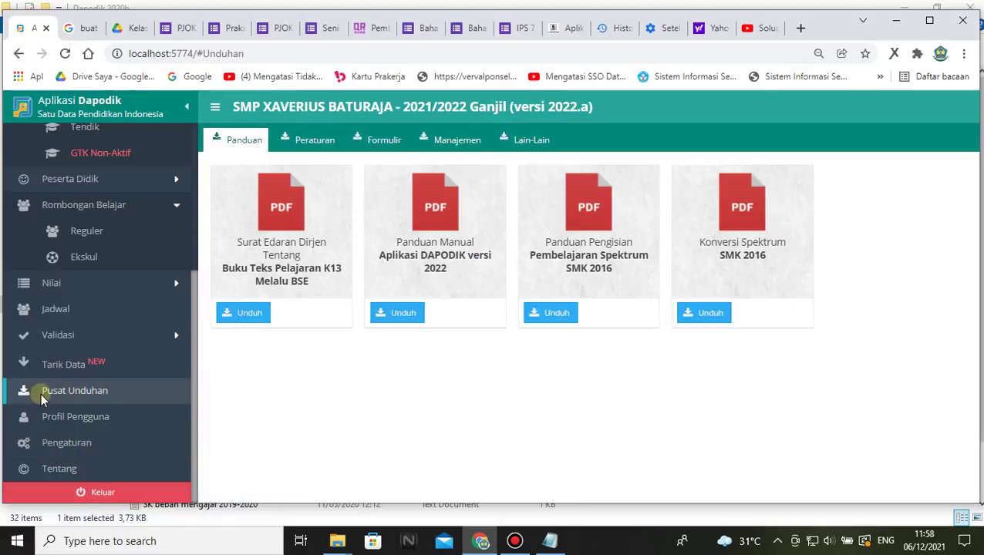
pyautogui.click(458, 140)
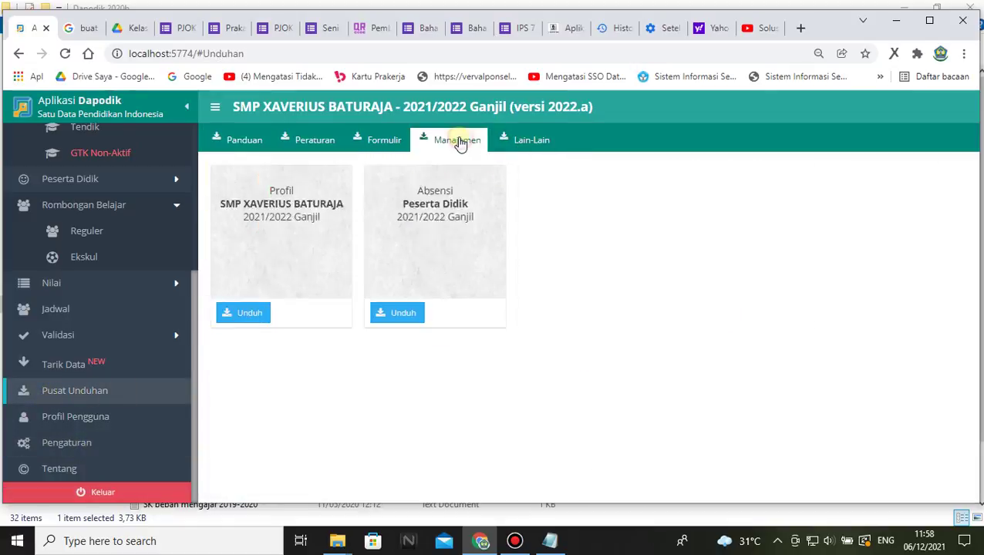
pyautogui.click(390, 315)
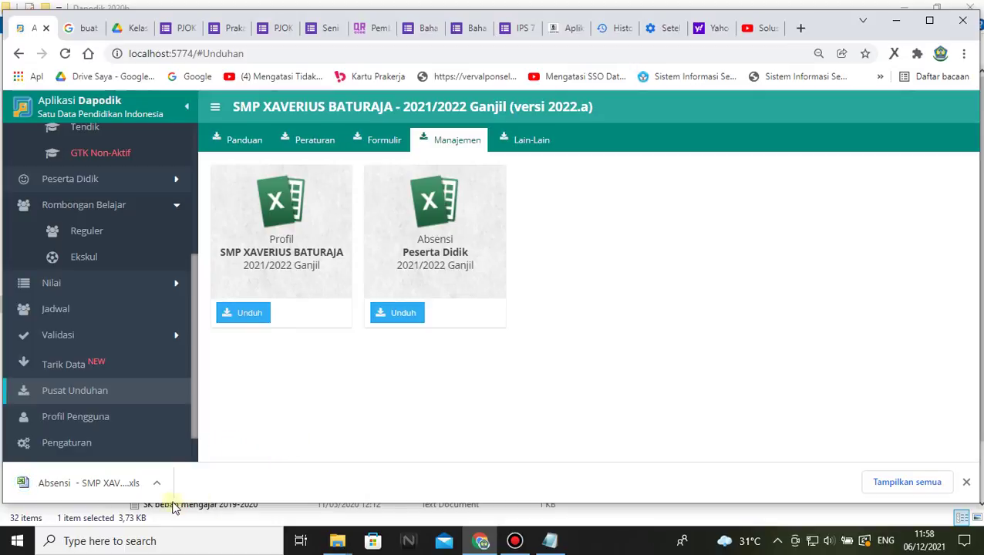
pyautogui.click(157, 482)
pyautogui.click(207, 399)
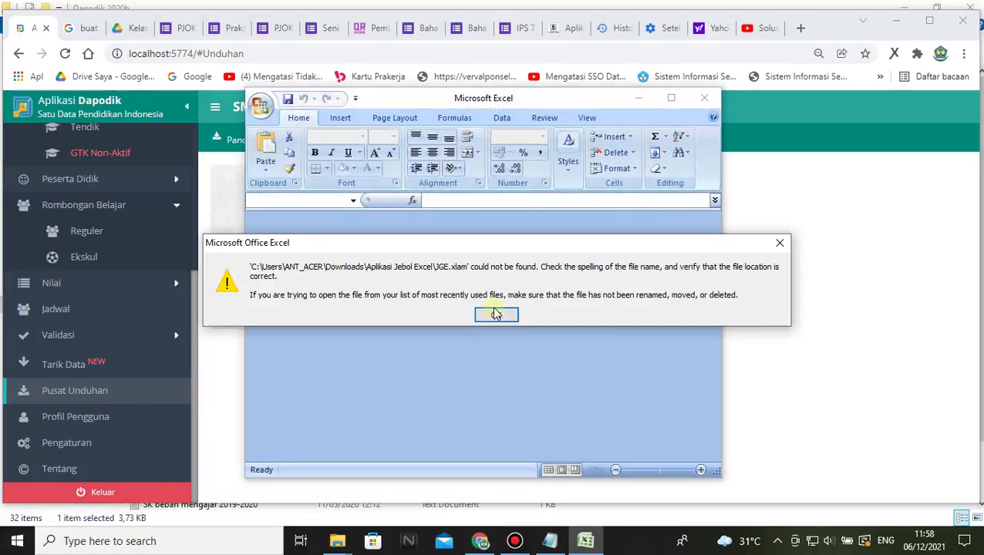
# - Load the Kelas 7A attendance workbook past the JGE.xlam error and format warning, maximized, then return to Dapodik
pyautogui.click(494, 313)
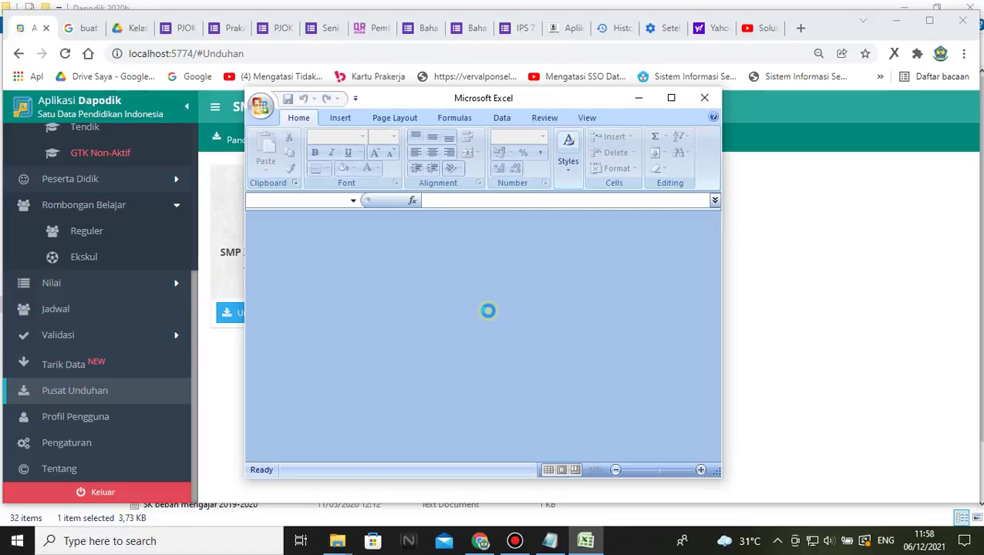
pyautogui.click(438, 309)
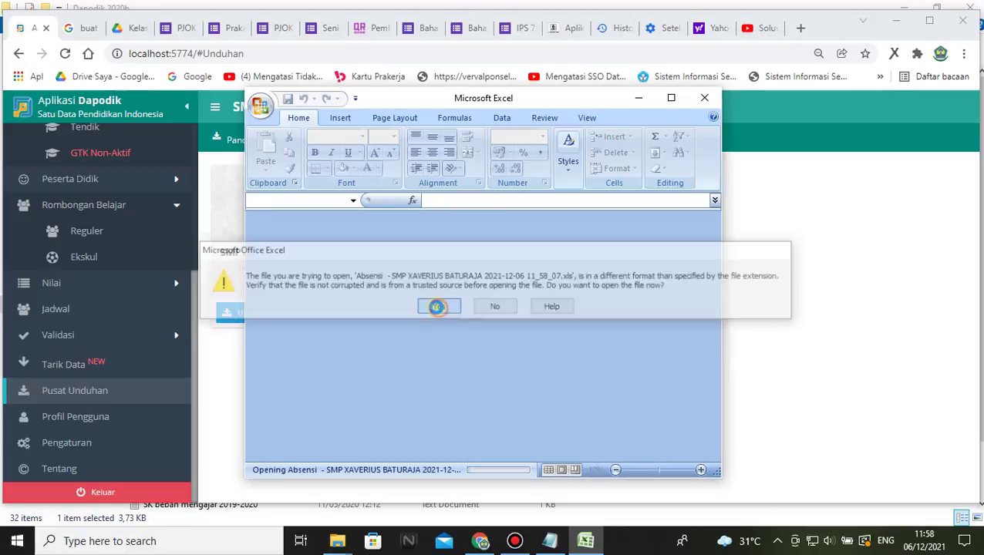
pyautogui.click(669, 100)
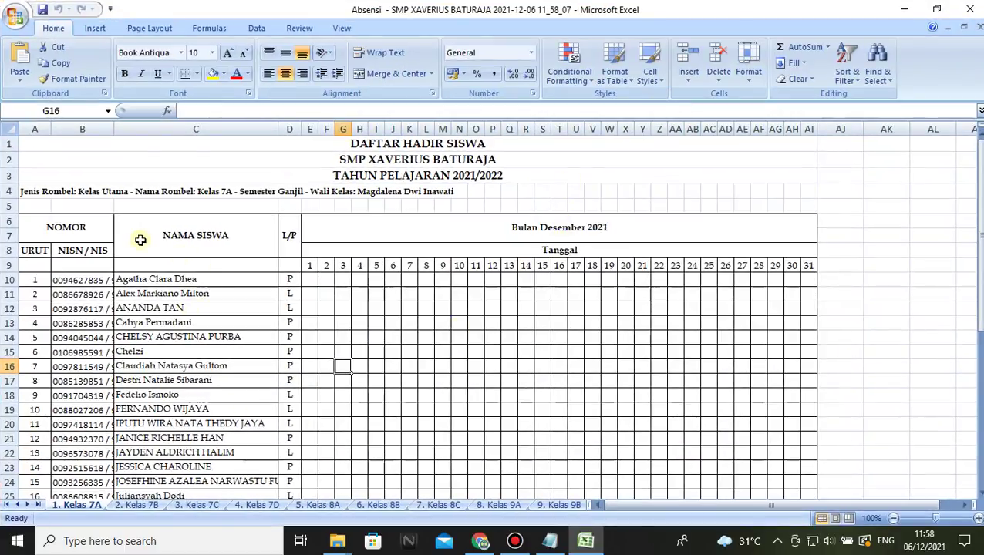
pyautogui.click(481, 541)
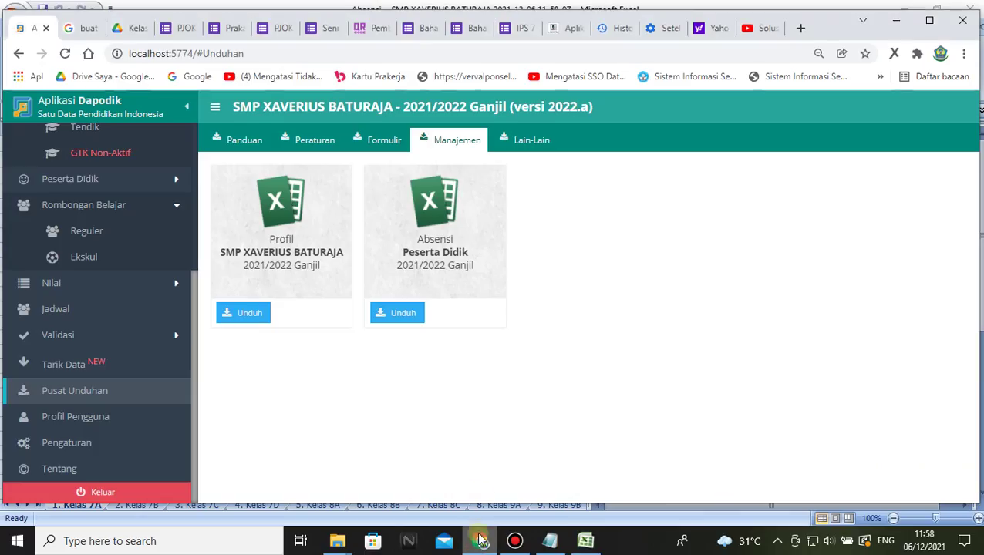
# - In e-Rapor, open Data Referensi Dapodik > Data Kelas dan Wali on page 2, where Kelas 7A is listed
pyautogui.click(568, 31)
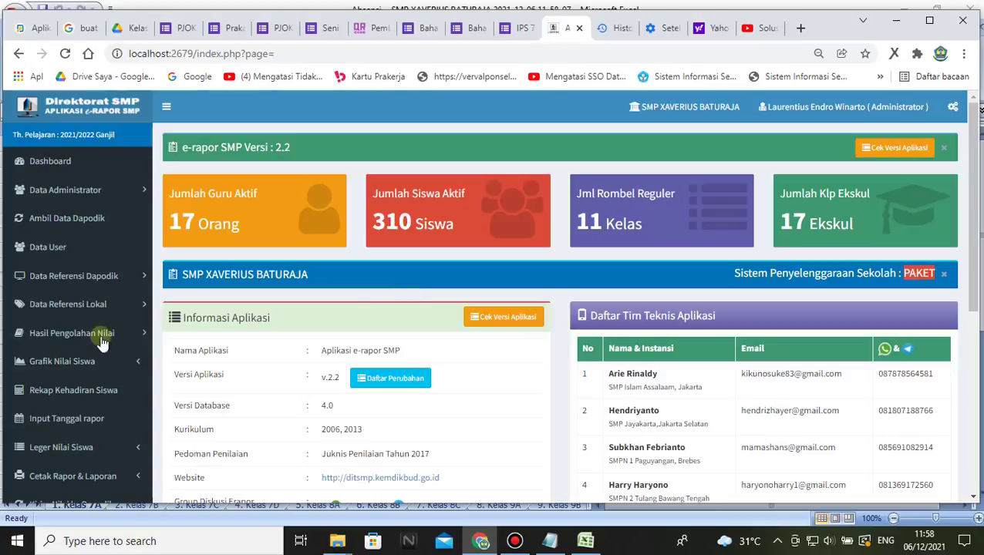
pyautogui.click(135, 275)
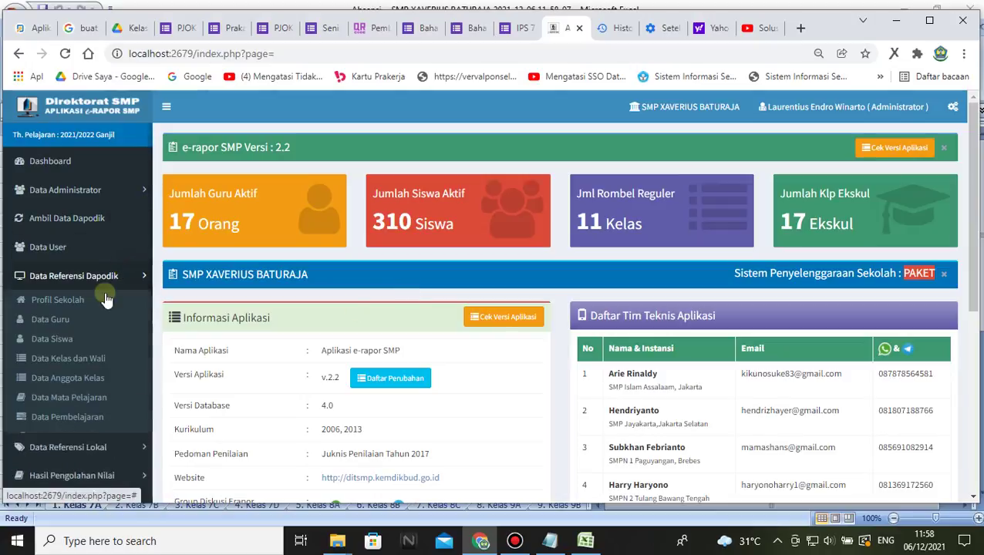
pyautogui.click(60, 344)
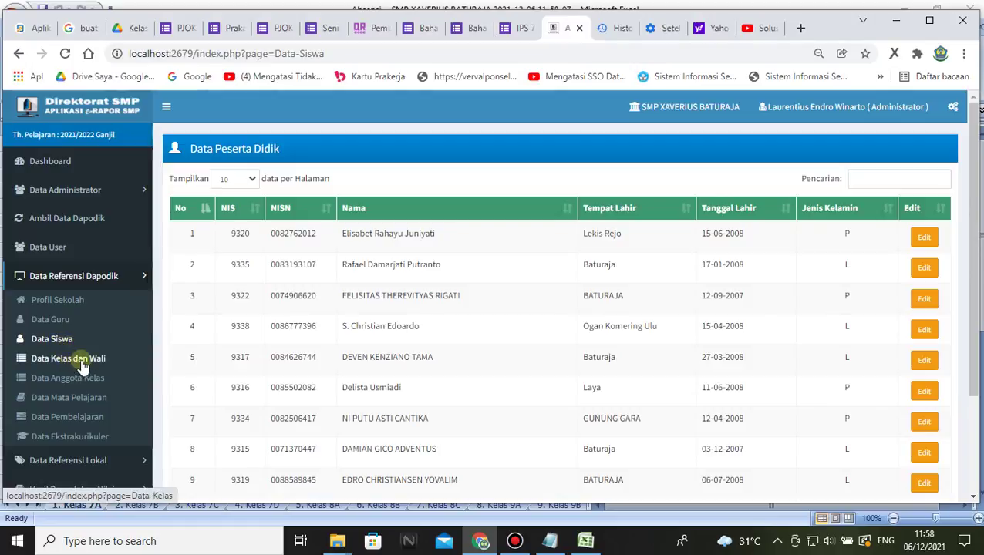
pyautogui.click(82, 361)
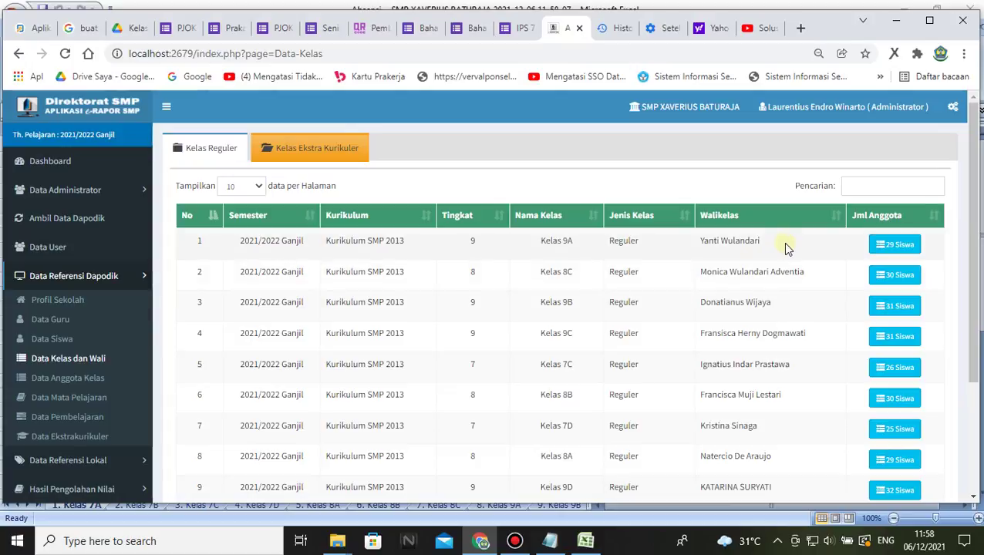
pyautogui.scroll(-2, 574, 417)
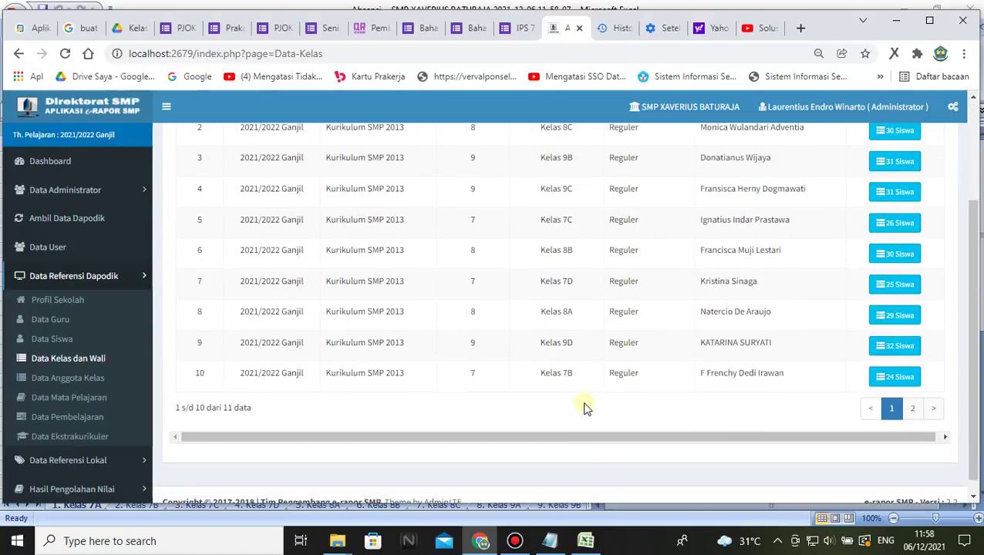
pyautogui.click(912, 409)
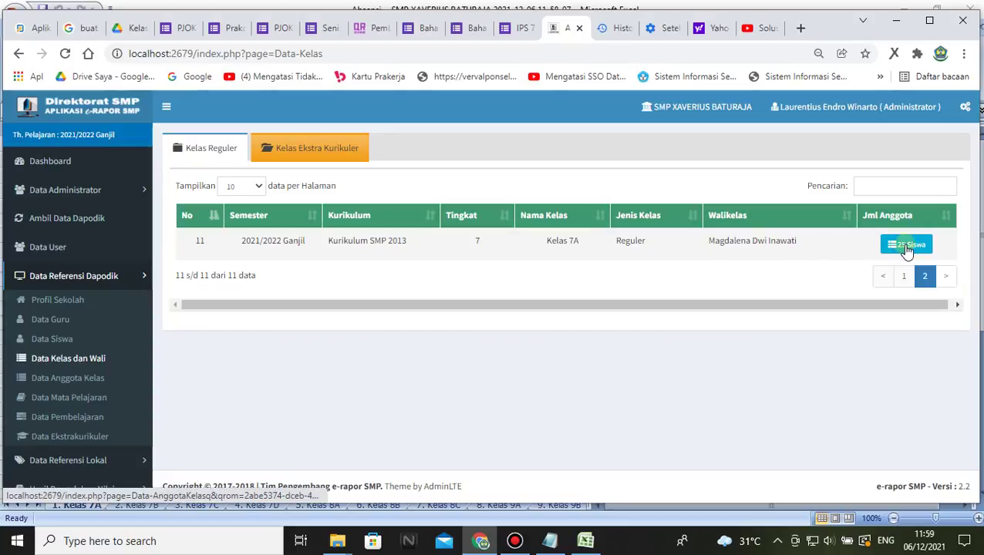
# - Check Dapodik's Beranda count of 24, open e-Rapor's 25-member Kelas 7A list, and bring up Excel
pyautogui.click(35, 28)
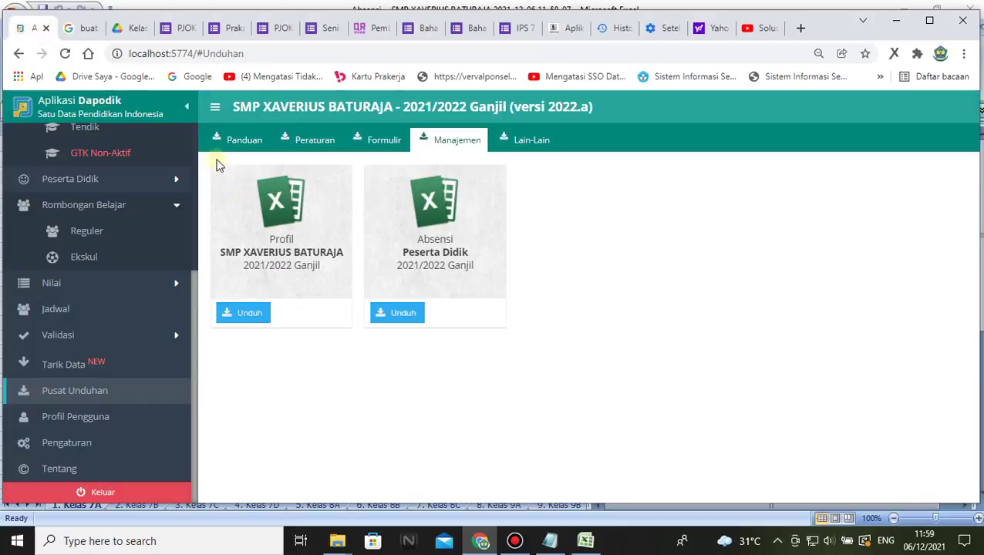
pyautogui.scroll(5, 128, 268)
pyautogui.click(71, 211)
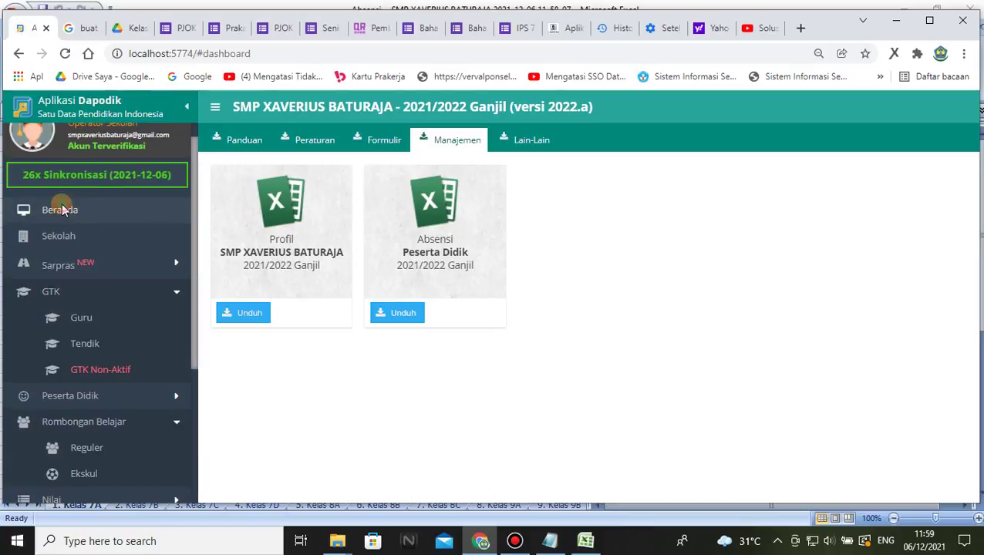
pyautogui.scroll(-10, 817, 363)
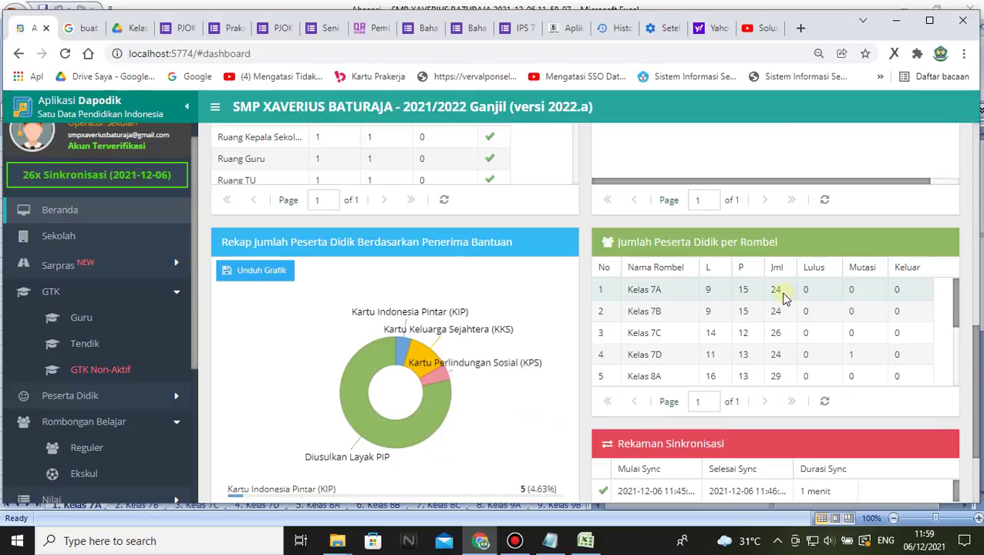
pyautogui.scroll(1, 781, 299)
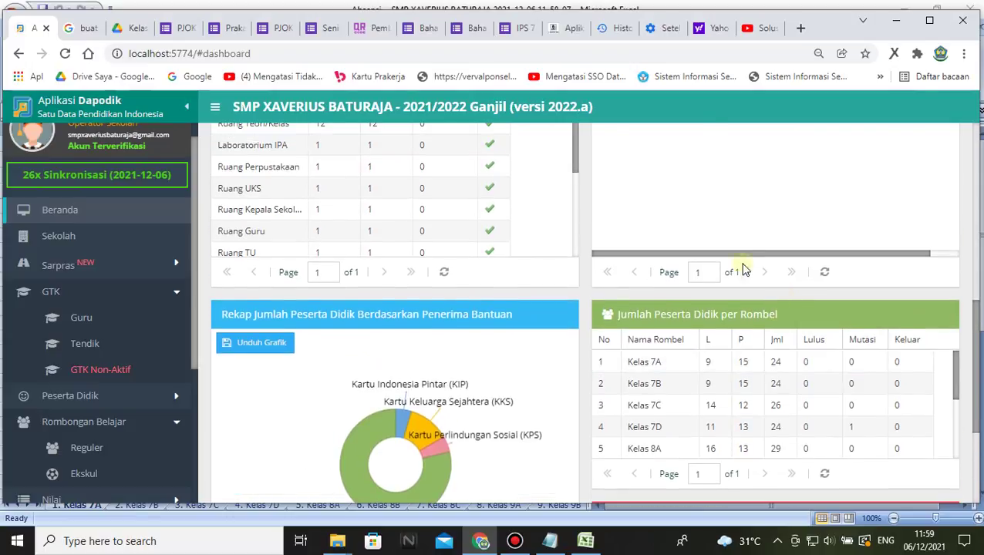
pyautogui.click(562, 31)
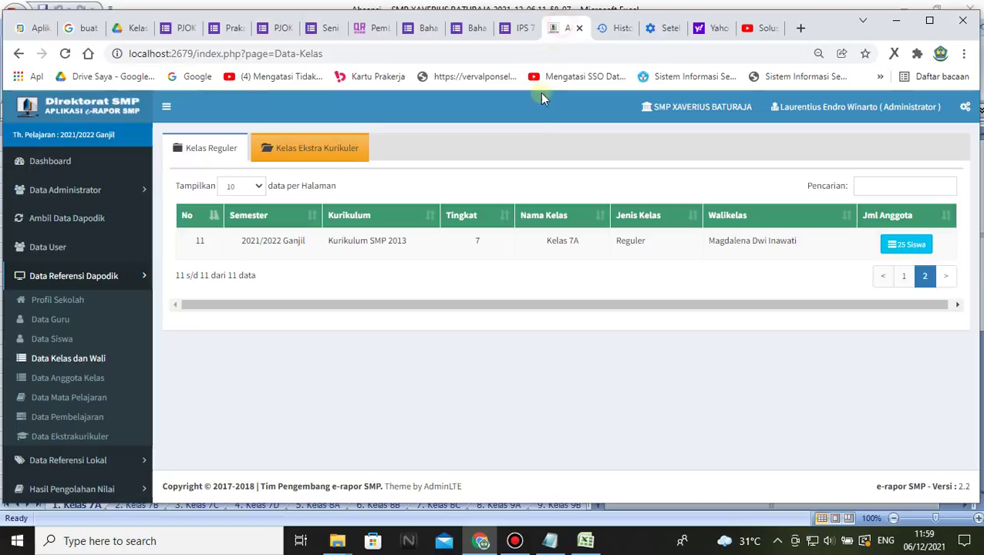
pyautogui.click(909, 249)
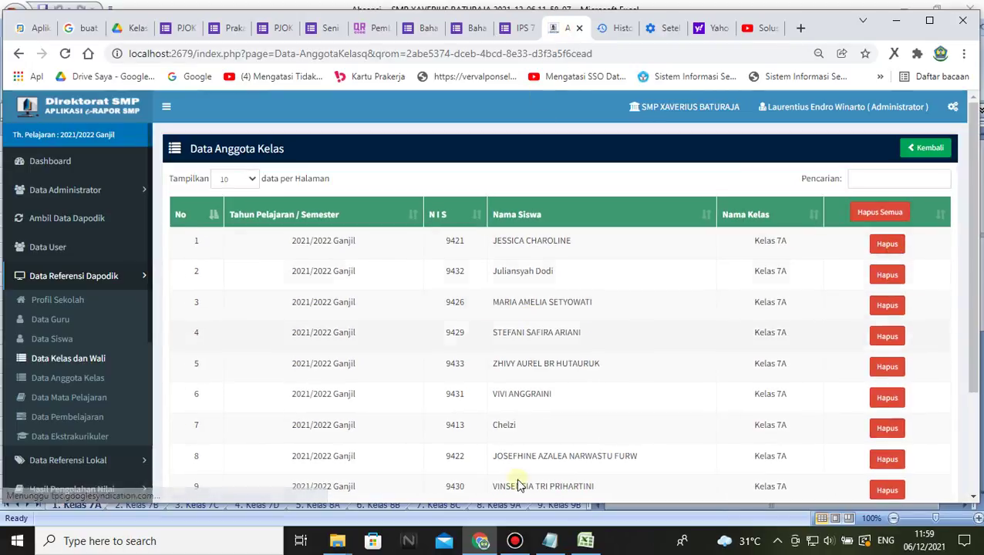
pyautogui.click(585, 542)
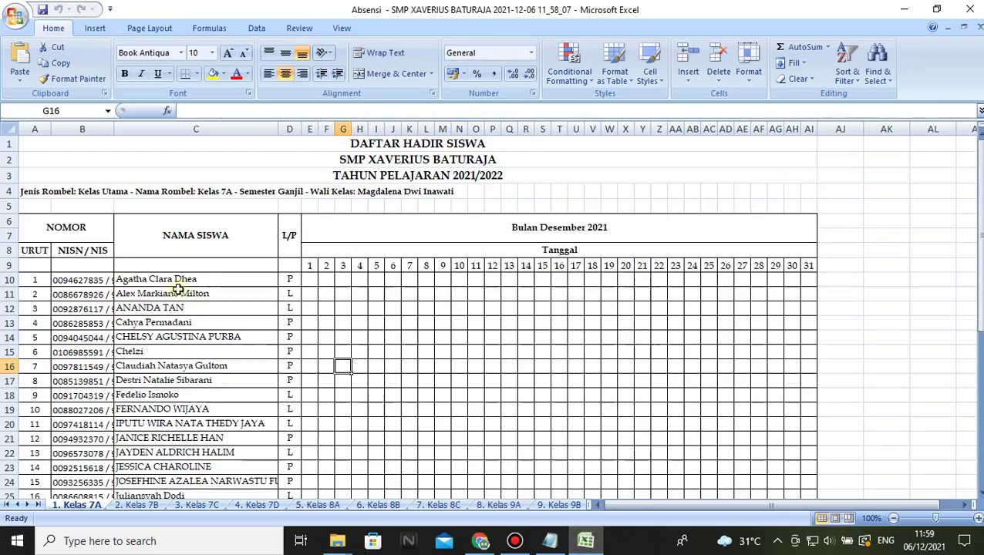
# - Review the 24 Kelas 7A student names in column C, rows 10–33, then switch back to e-Rapor
pyautogui.click(195, 323)
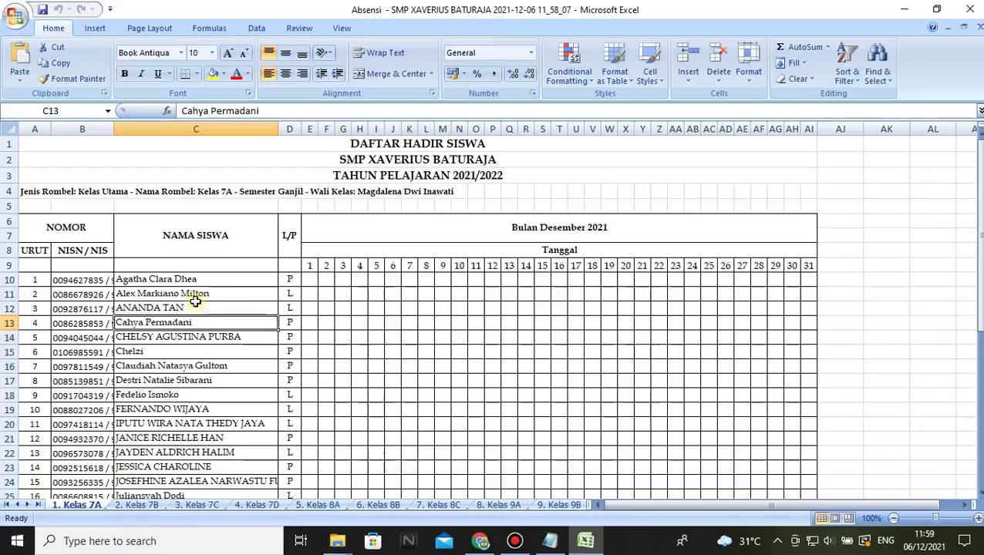
pyautogui.click(179, 291)
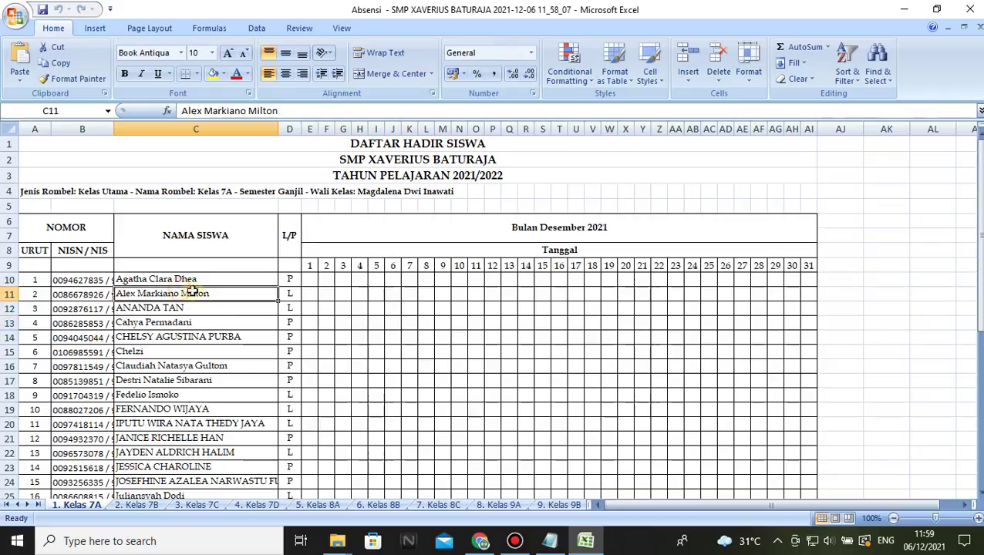
pyautogui.click(193, 279)
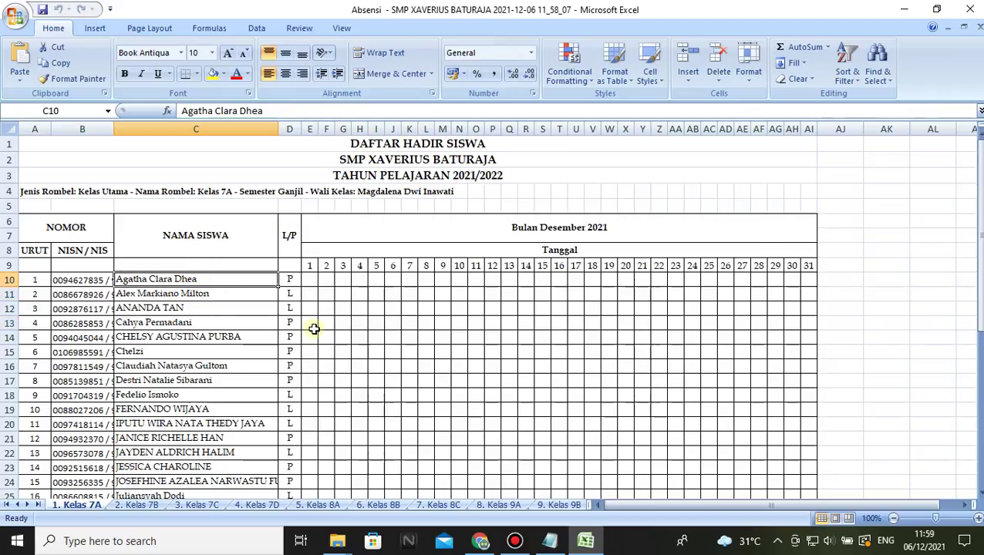
pyautogui.press('Down')
pyautogui.press('Down')
pyautogui.press('Down')
pyautogui.press('Down')
pyautogui.press('Down')
pyautogui.press('Down')
pyautogui.press('Down')
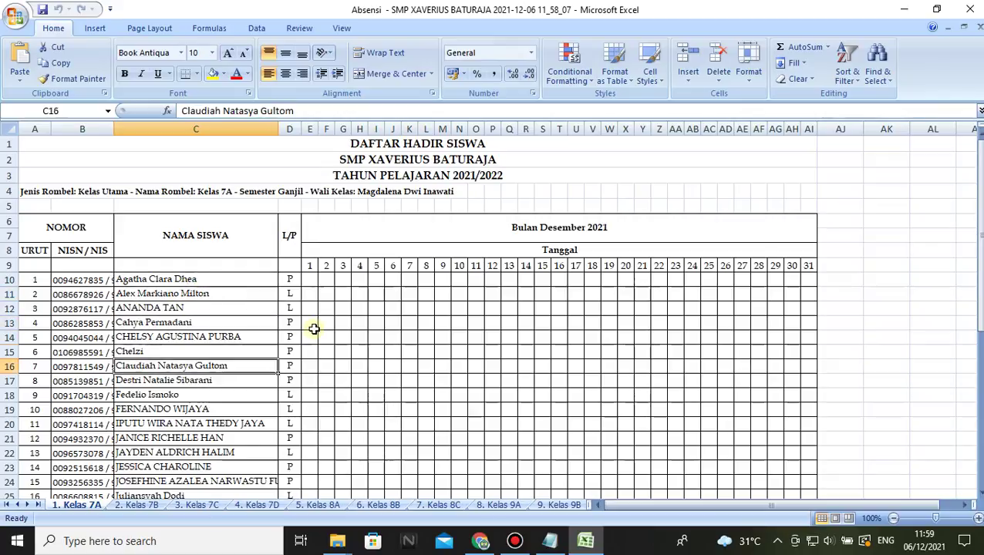
pyautogui.press('Down')
pyautogui.press('Down')
pyautogui.press('Down')
pyautogui.press('Down')
pyautogui.press('Down')
pyautogui.press('Down')
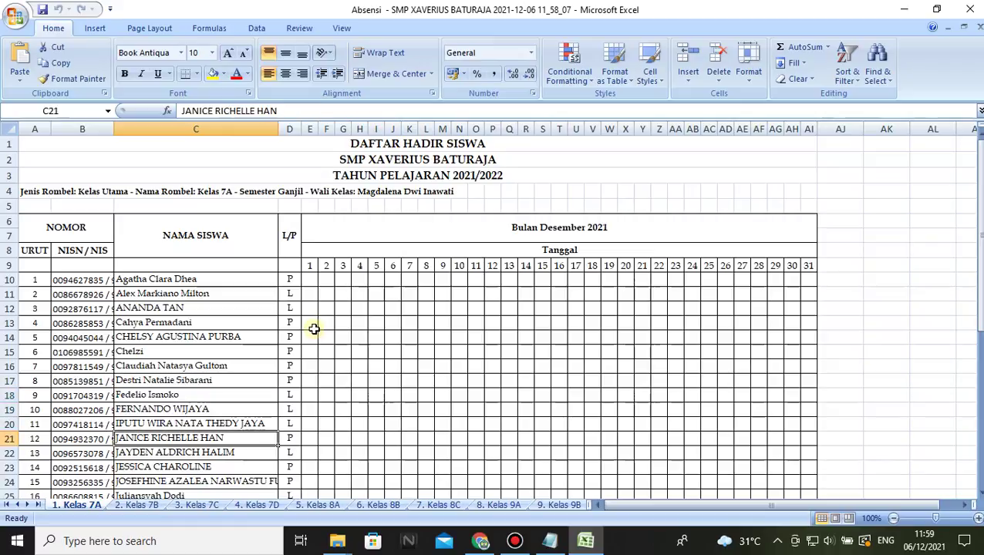
pyautogui.press('Down')
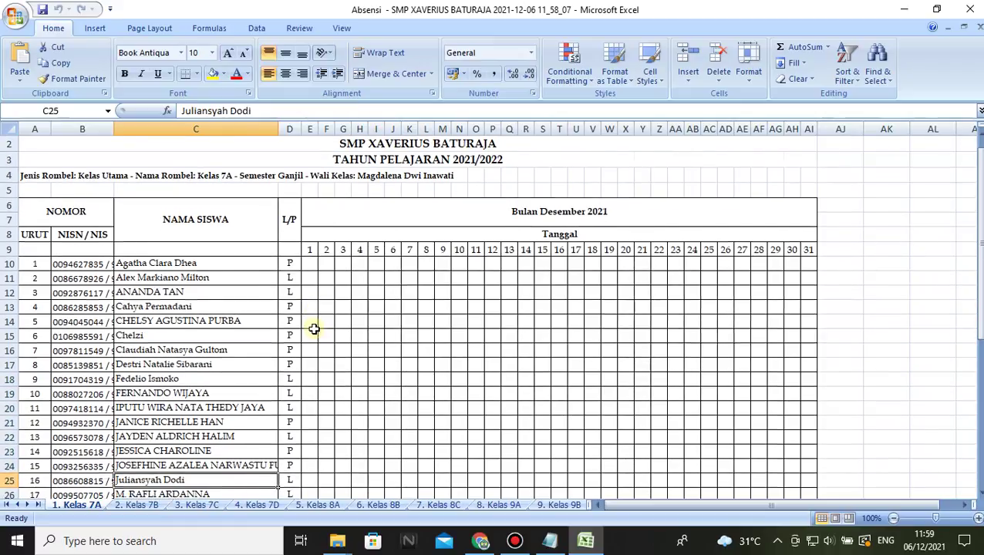
pyautogui.press('Down')
pyautogui.press('Down')
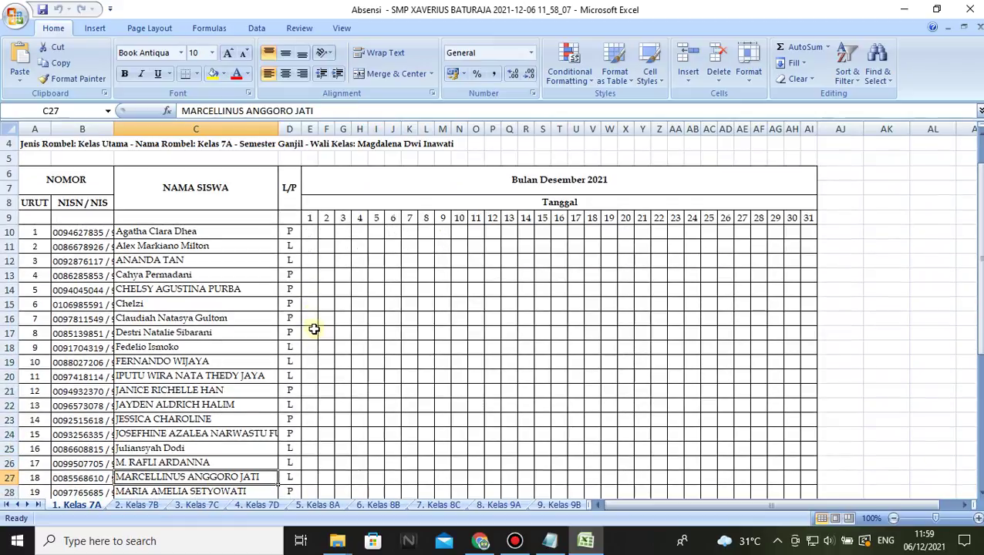
pyautogui.press('Down')
pyautogui.press('Down')
pyautogui.press('Down')
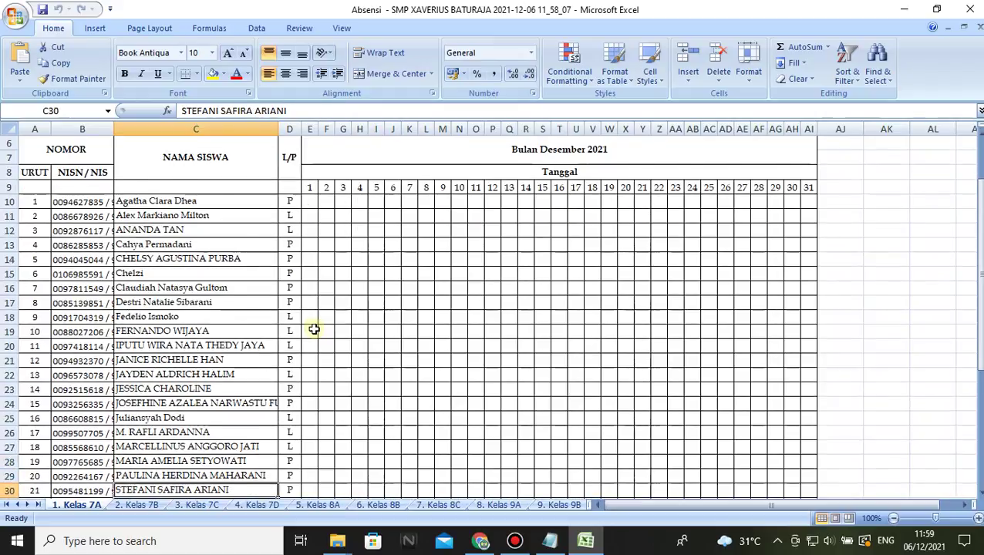
pyautogui.press('Down')
pyautogui.press('Down')
pyautogui.press('Down')
pyautogui.press('Down')
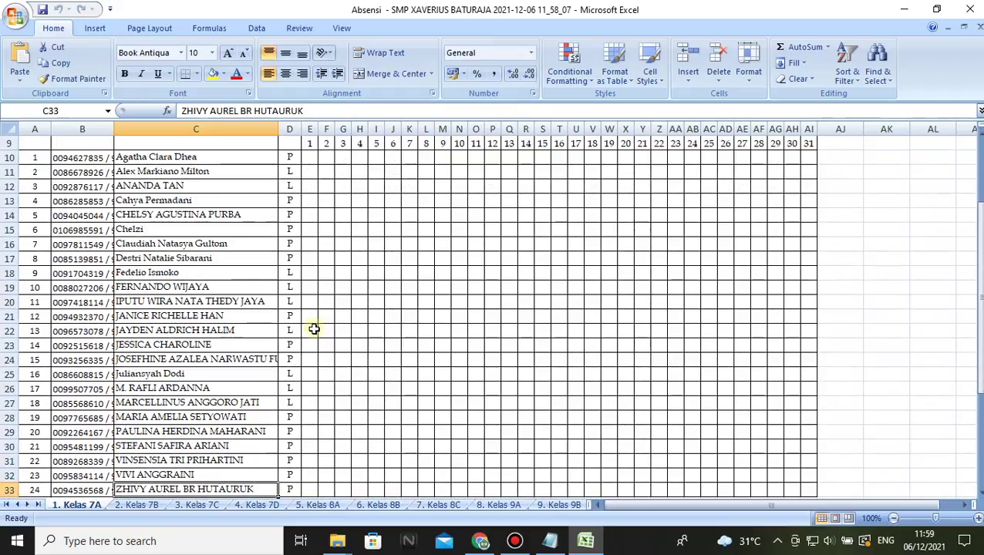
pyautogui.press('Up')
pyautogui.press('Up')
pyautogui.press('Up')
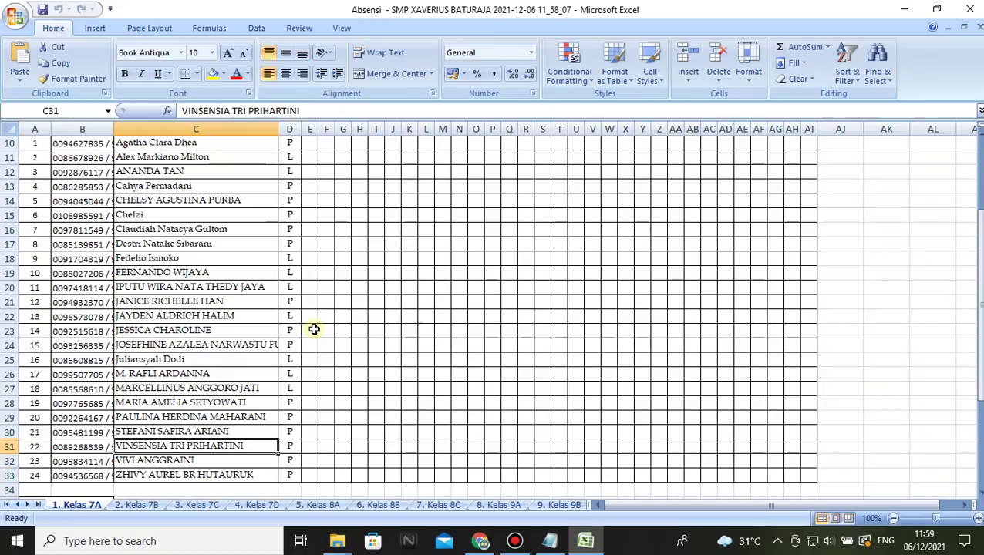
pyautogui.press('Down')
pyautogui.hotkey('alt', 'Tab')
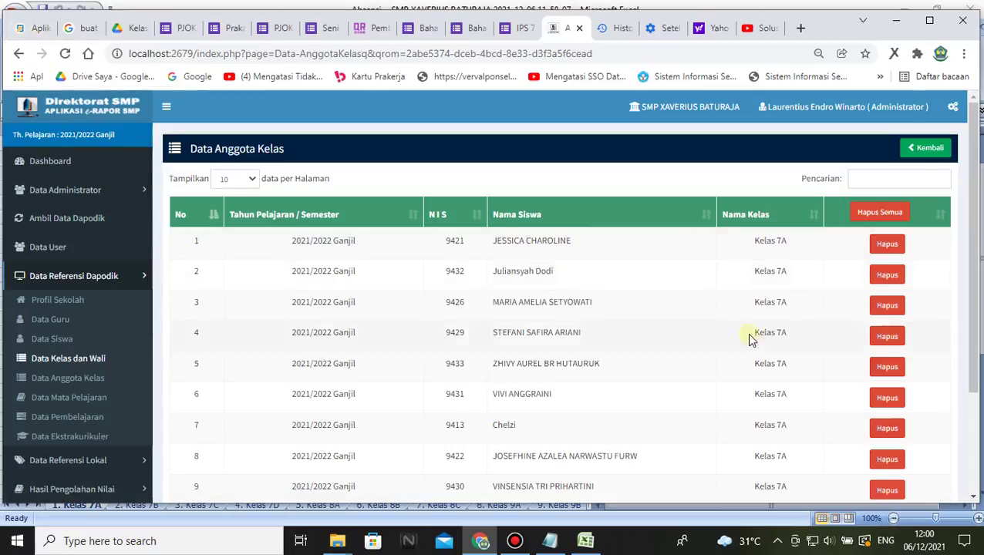
pyautogui.scroll(-3, 747, 334)
# - Page through the Kelas 7A member list against the Excel register to page 3, where row 22 is blank
pyautogui.click(897, 415)
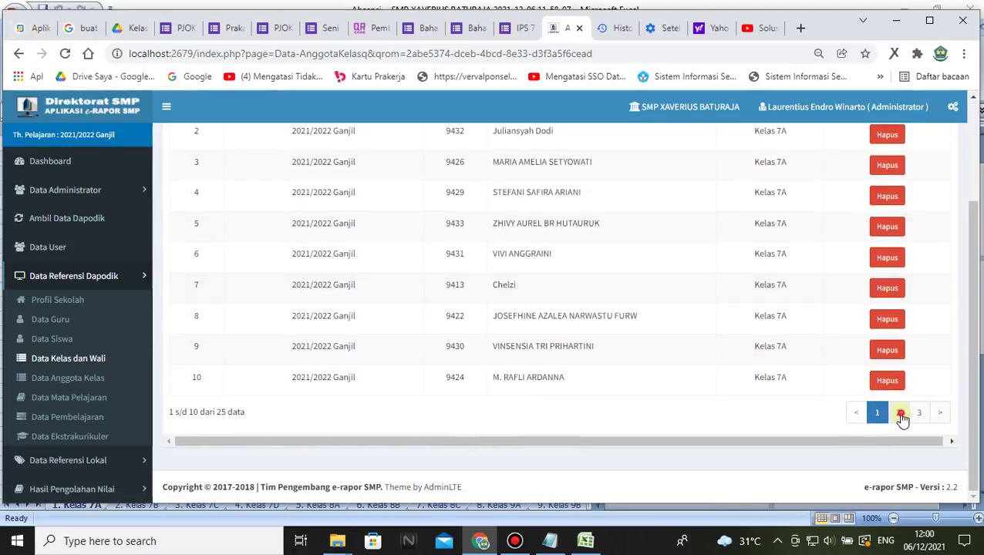
pyautogui.scroll(5, 617, 332)
pyautogui.scroll(-2, 558, 343)
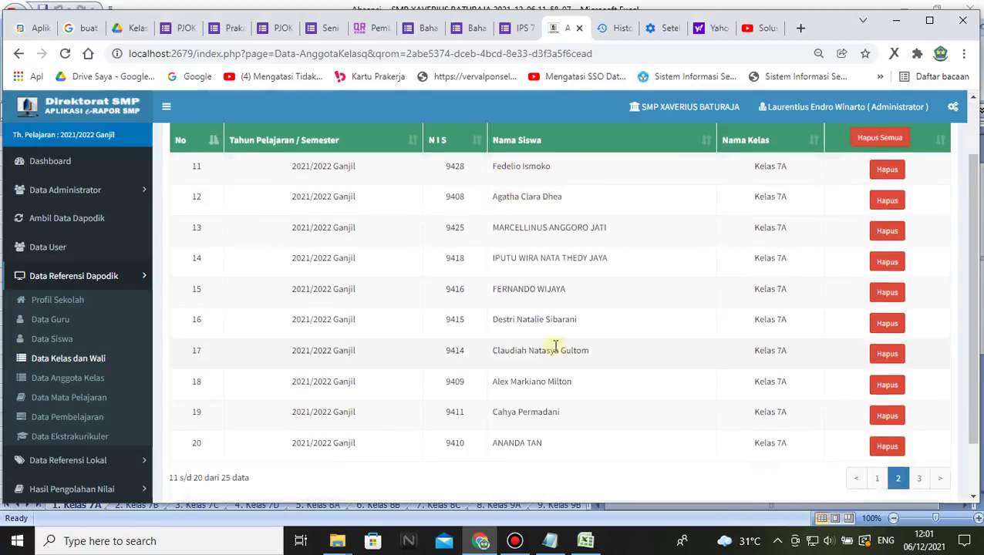
pyautogui.scroll(1, 556, 335)
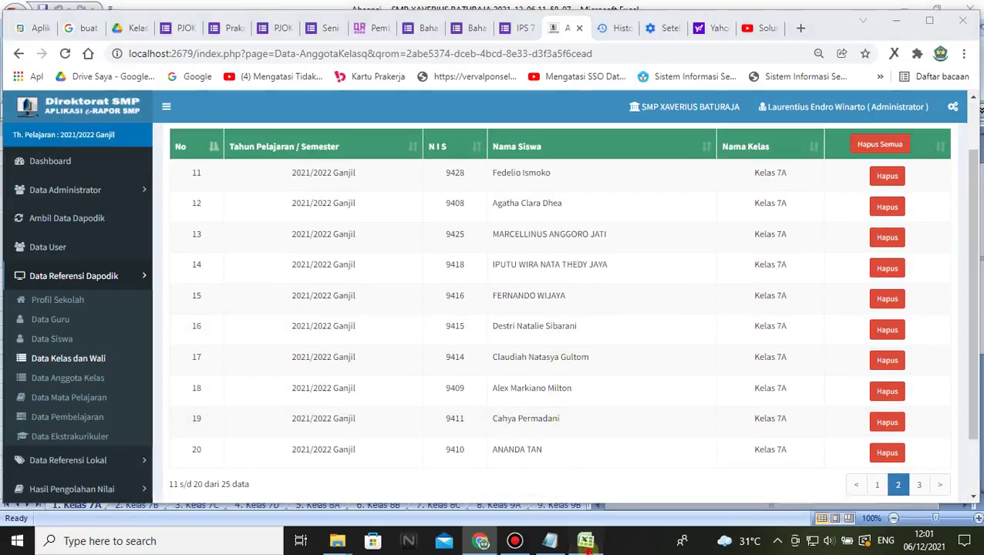
pyautogui.click(586, 541)
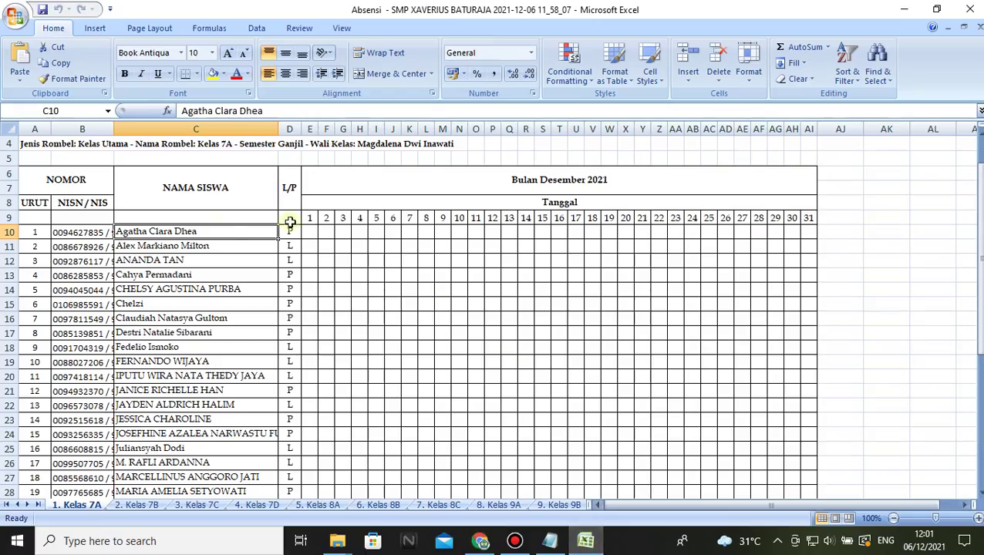
pyautogui.click(588, 542)
pyautogui.scroll(1, 625, 246)
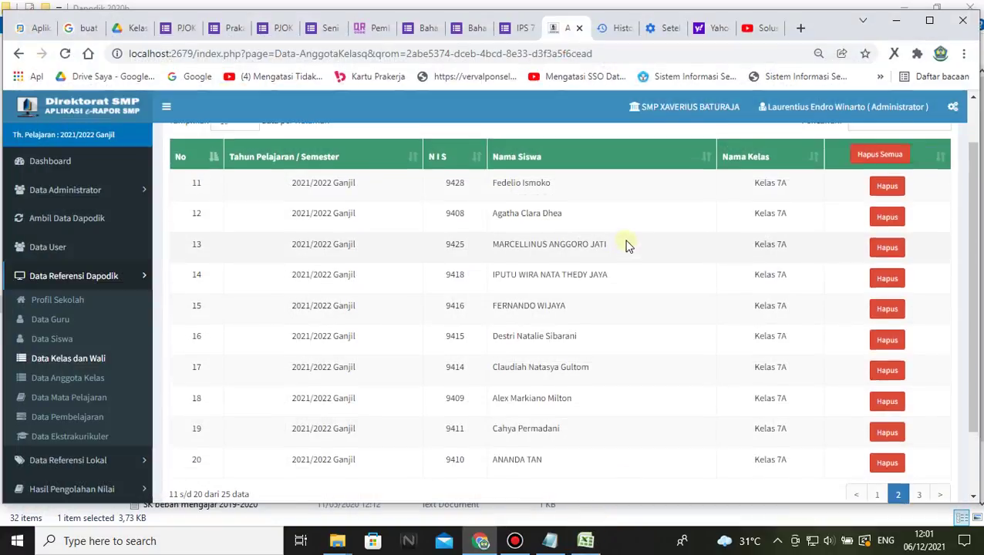
pyautogui.scroll(-1, 622, 264)
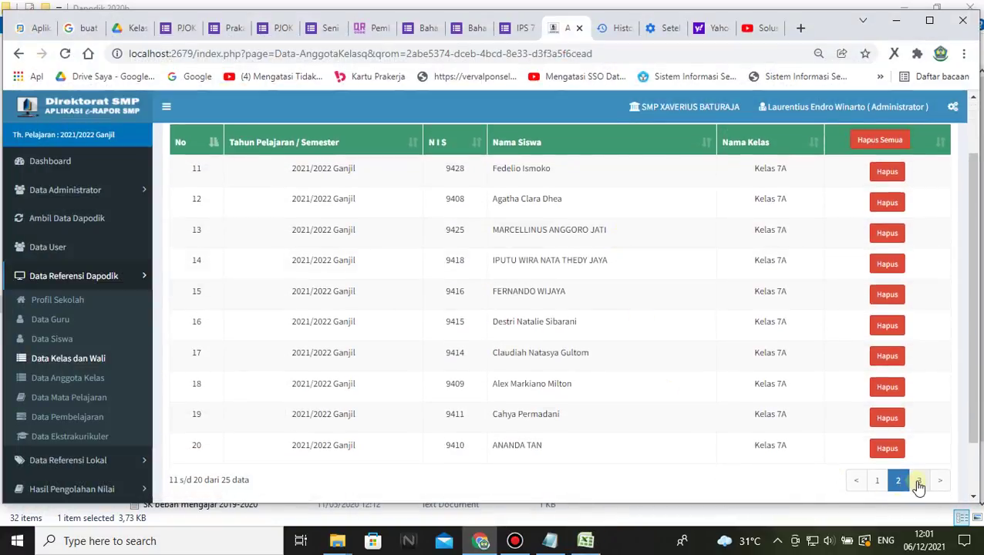
pyautogui.click(918, 480)
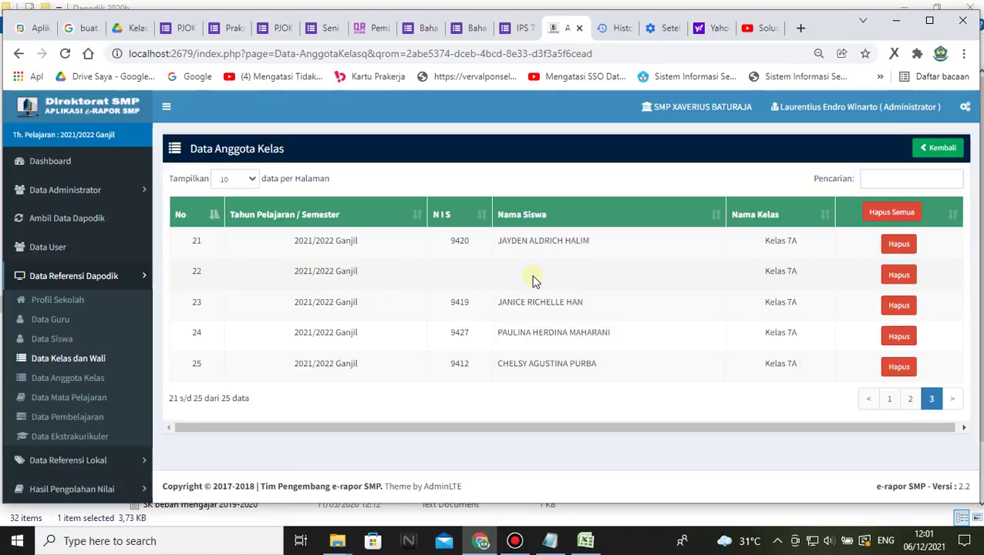
# - Delete the row 22 Kelas 7A entry with no name or NIS, confirming and dismissing the success alert
pyautogui.click(435, 277)
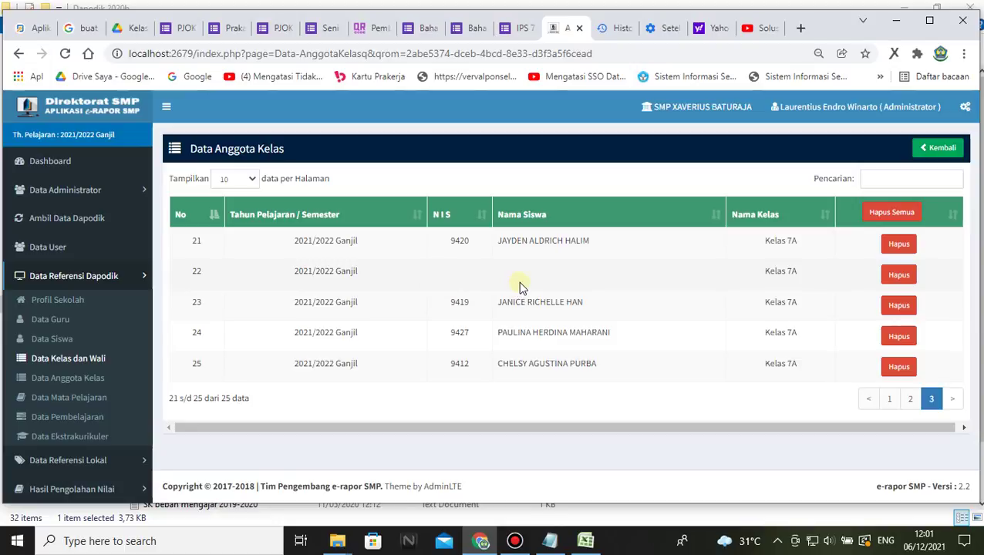
pyautogui.click(455, 279)
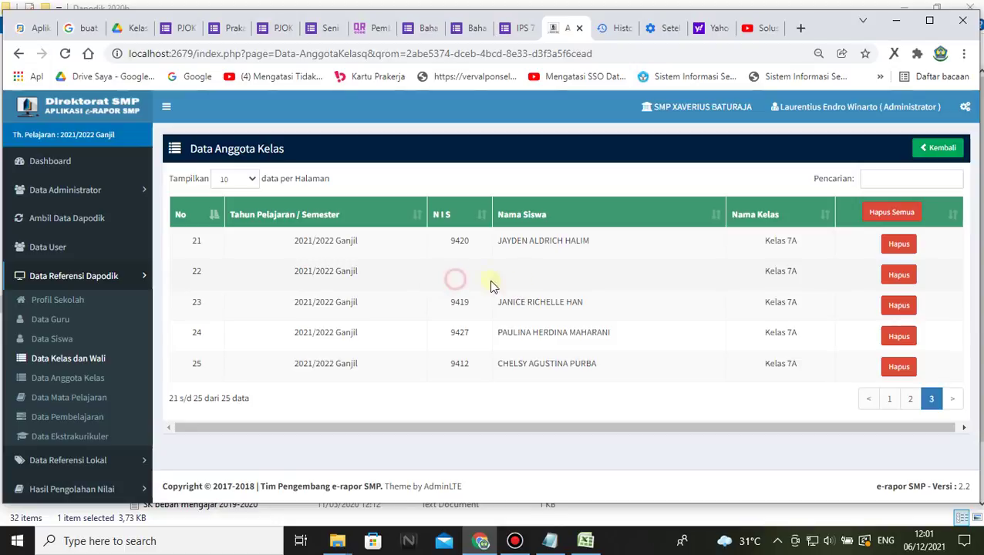
pyautogui.click(545, 280)
pyautogui.click(441, 271)
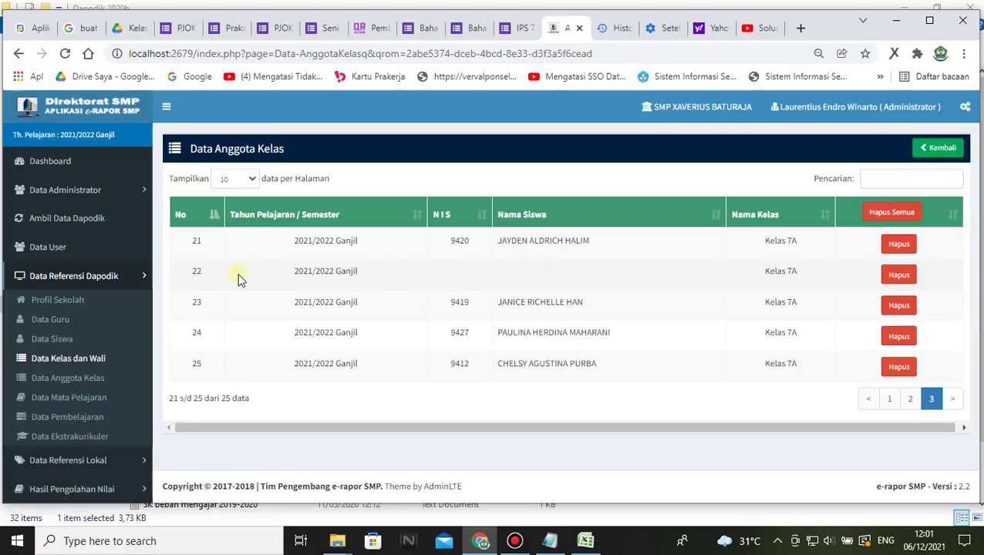
pyautogui.click(500, 275)
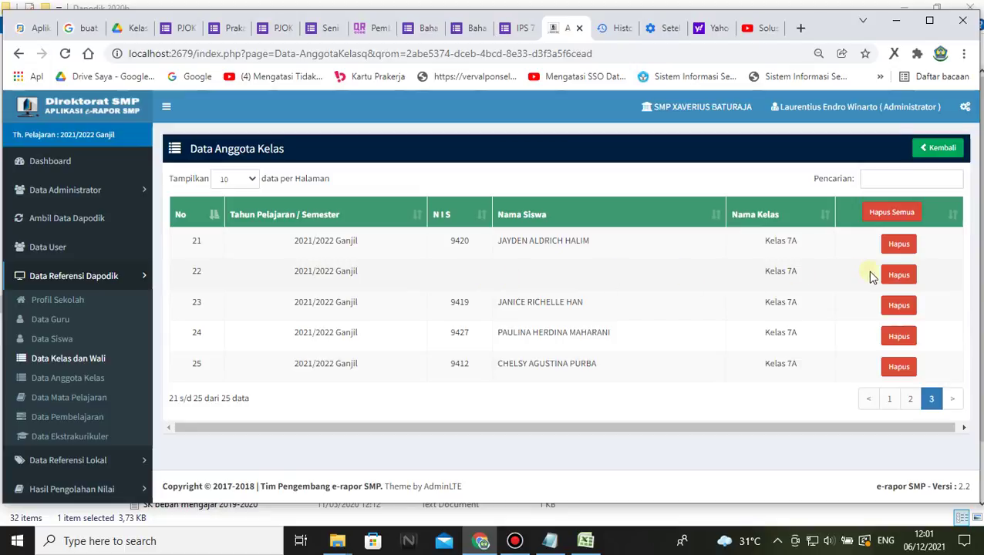
pyautogui.click(898, 276)
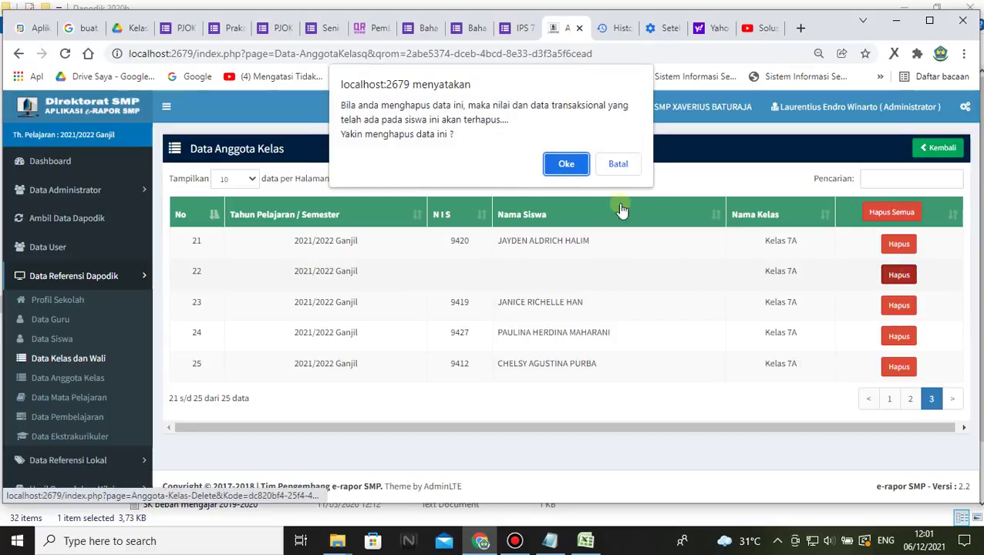
pyautogui.click(570, 164)
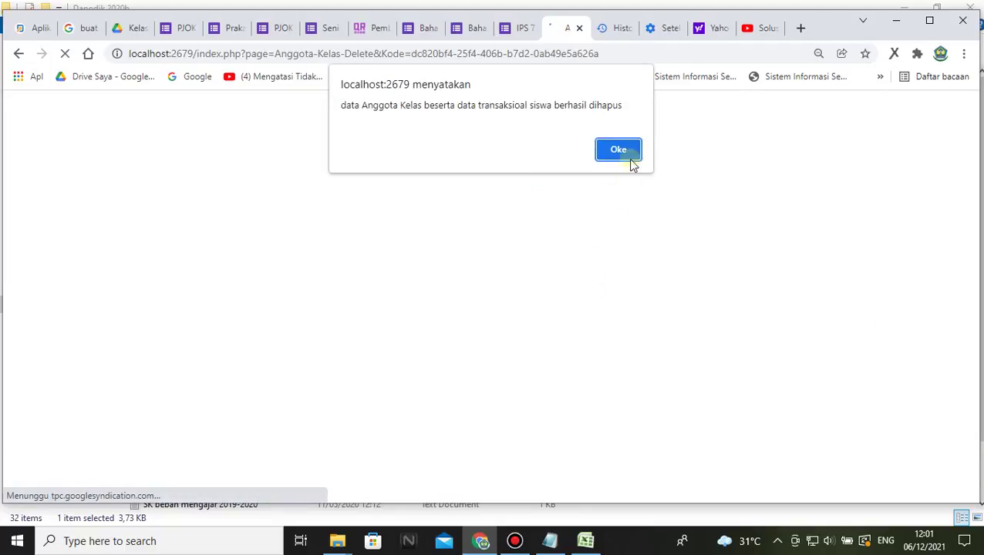
pyautogui.click(628, 158)
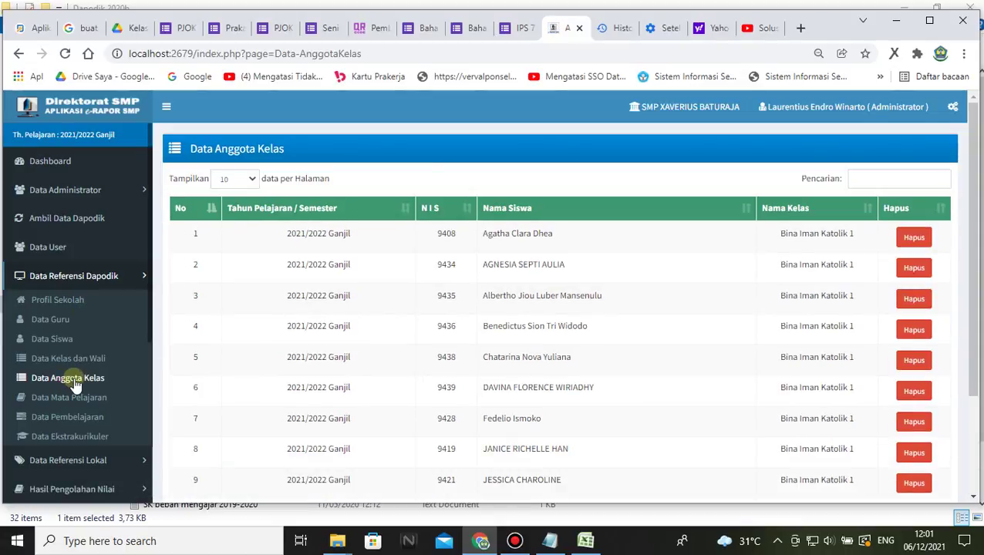
# - Verify on Data Kelas dan Wali page 2 that Kelas 7A now has 24 students, matching Dapodik
pyautogui.click(75, 385)
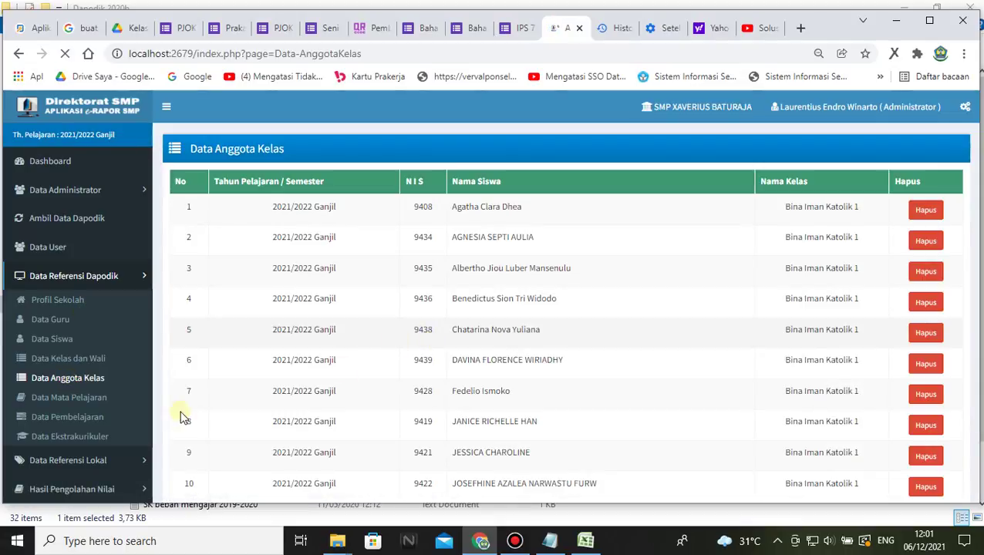
pyautogui.click(66, 359)
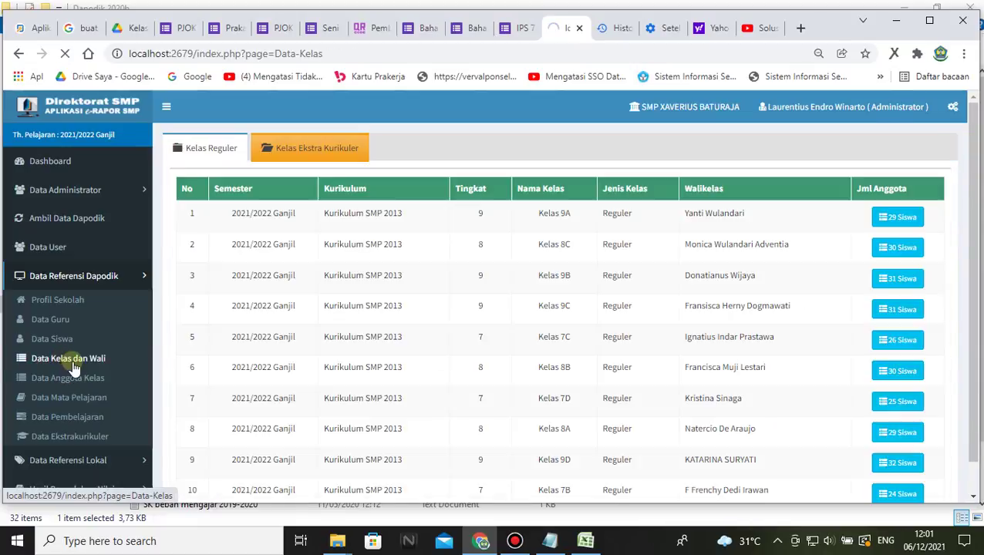
pyautogui.scroll(-3, 844, 378)
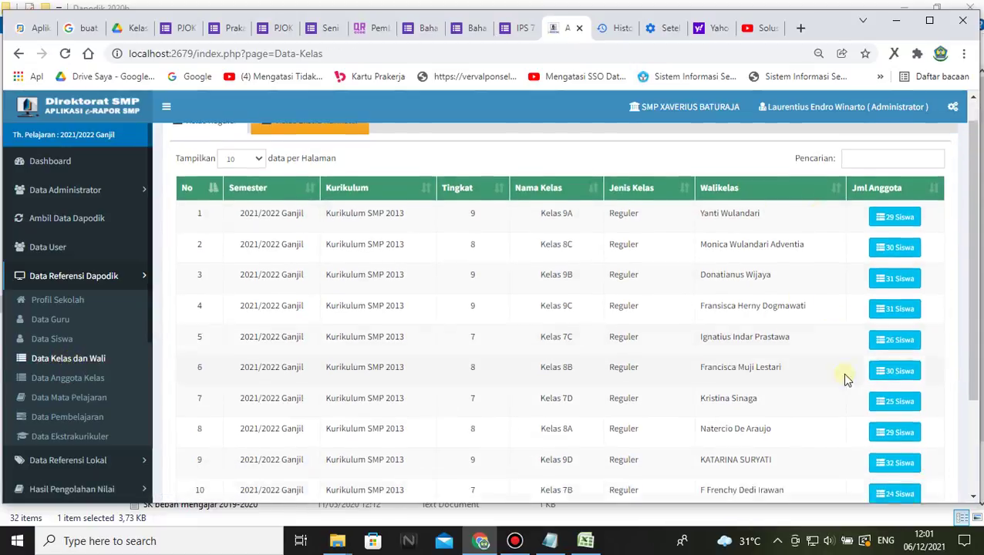
pyautogui.click(912, 393)
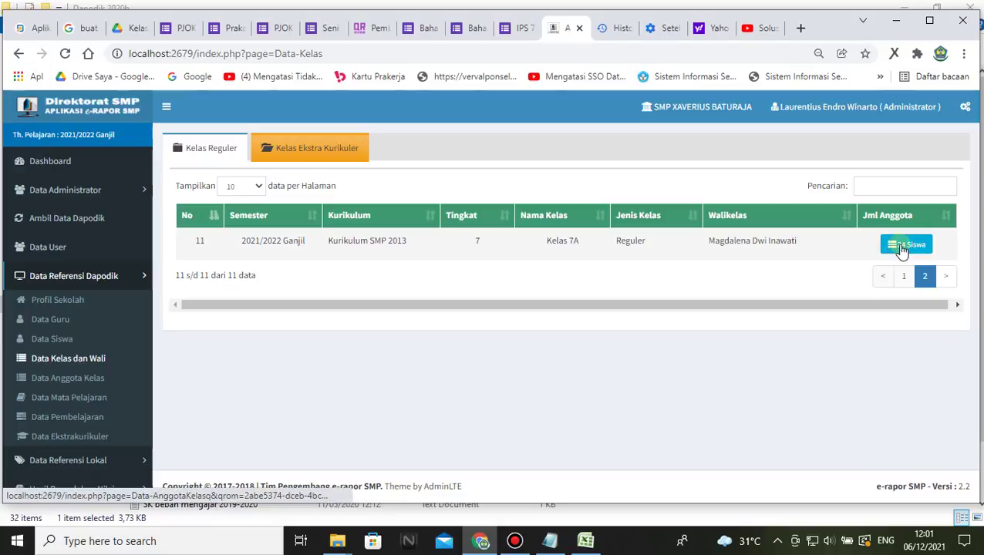
pyautogui.click(22, 31)
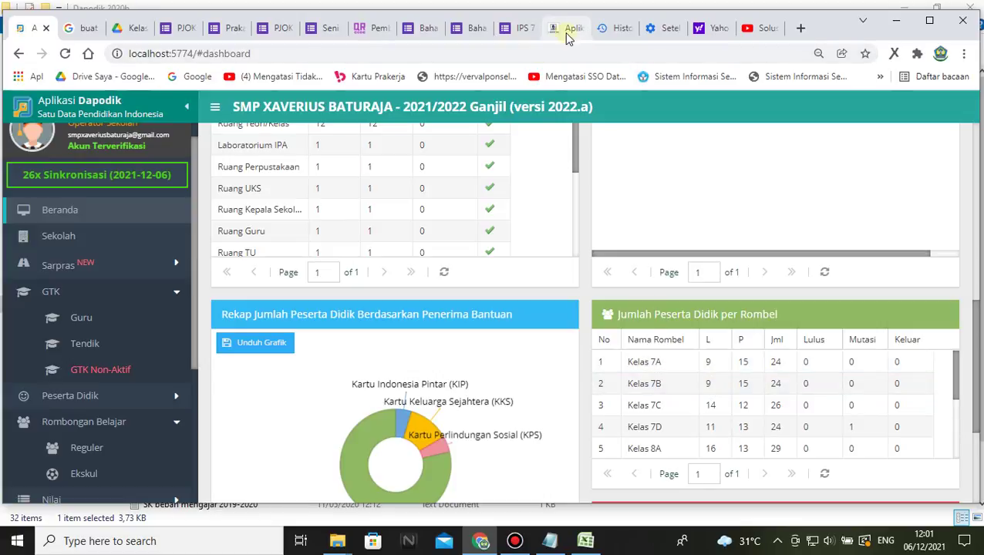
pyautogui.click(567, 30)
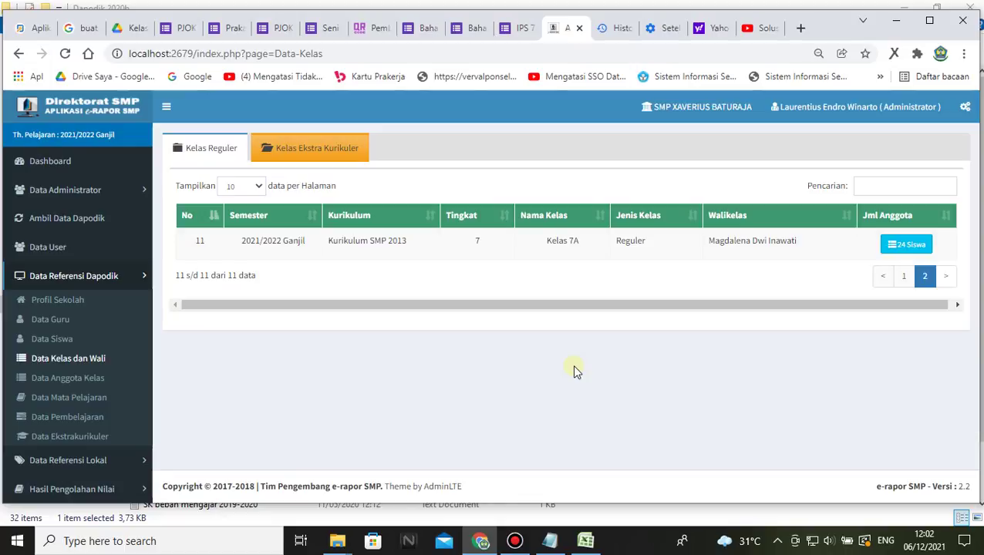
pyautogui.click(74, 354)
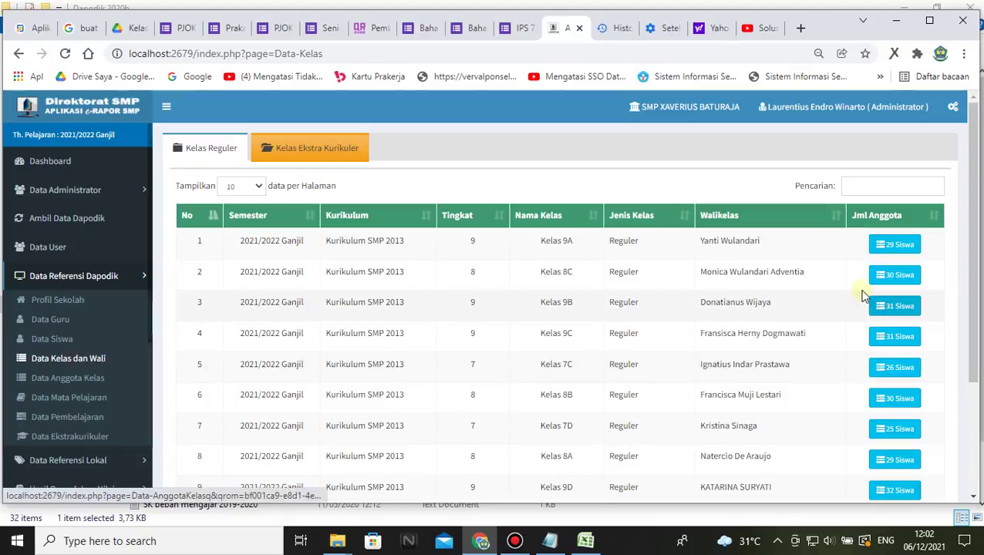
pyautogui.scroll(-3, 695, 386)
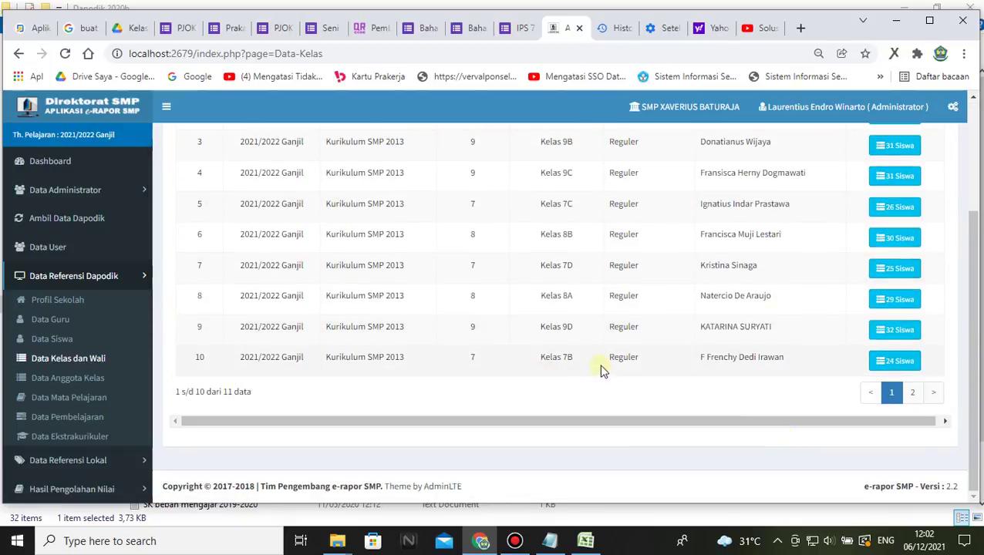
# - Open the 25-member Kelas 7D list, compare with Dapodik, and page through pages 2 and 3 back to 1
pyautogui.click(893, 270)
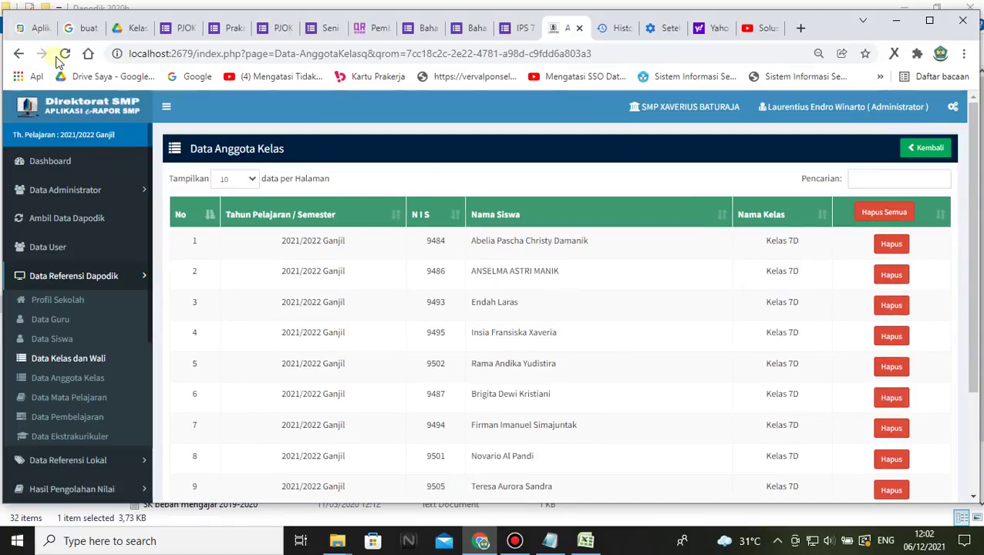
pyautogui.click(32, 28)
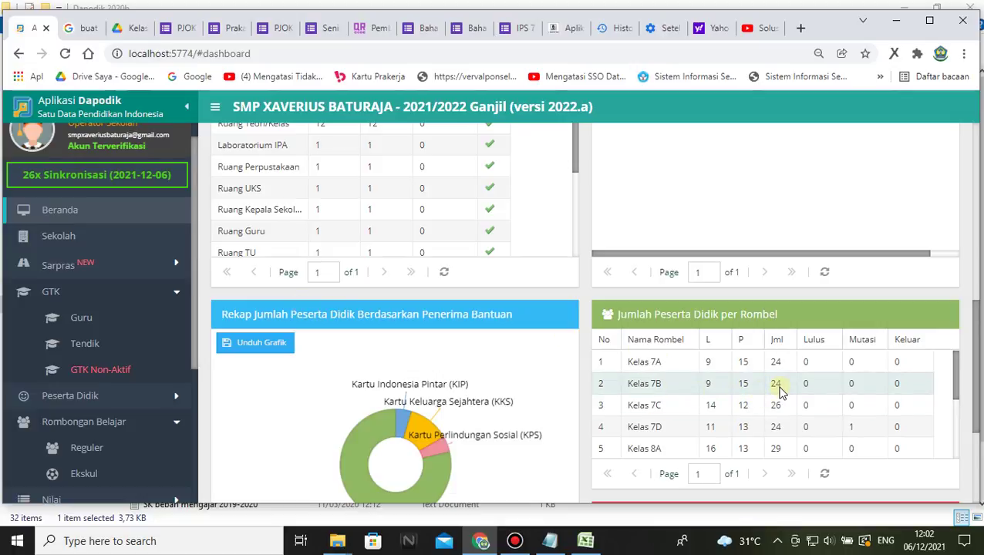
pyautogui.click(568, 28)
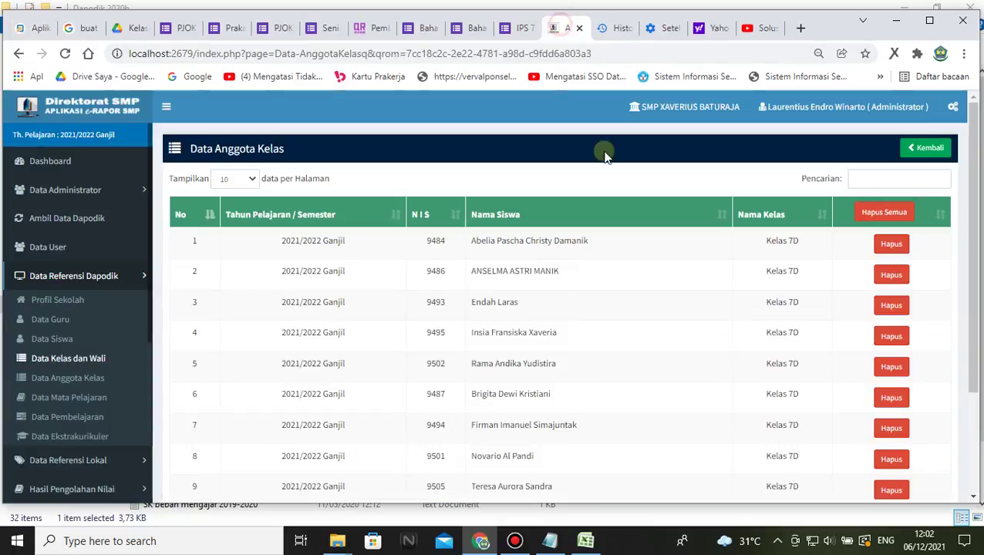
pyautogui.scroll(-3, 778, 357)
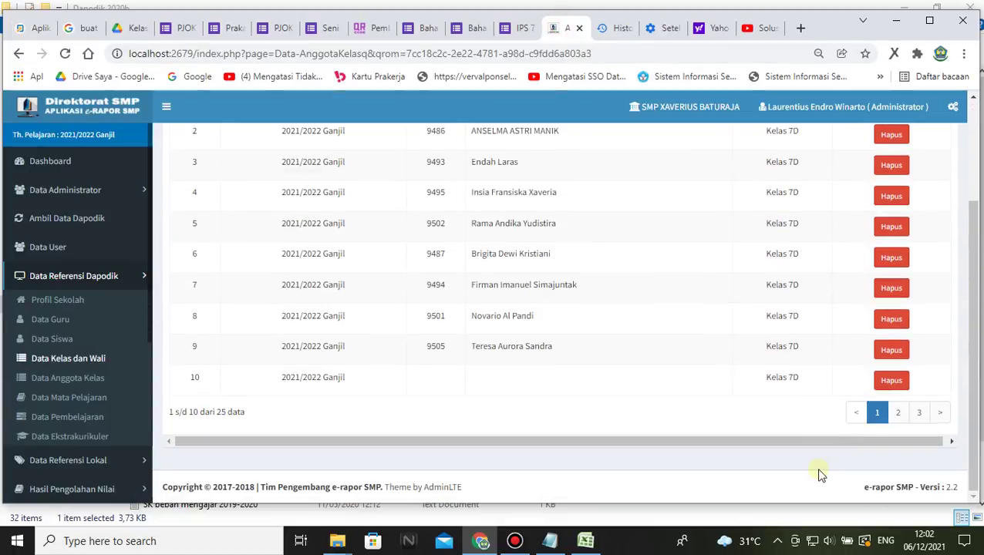
pyautogui.click(896, 412)
pyautogui.click(917, 412)
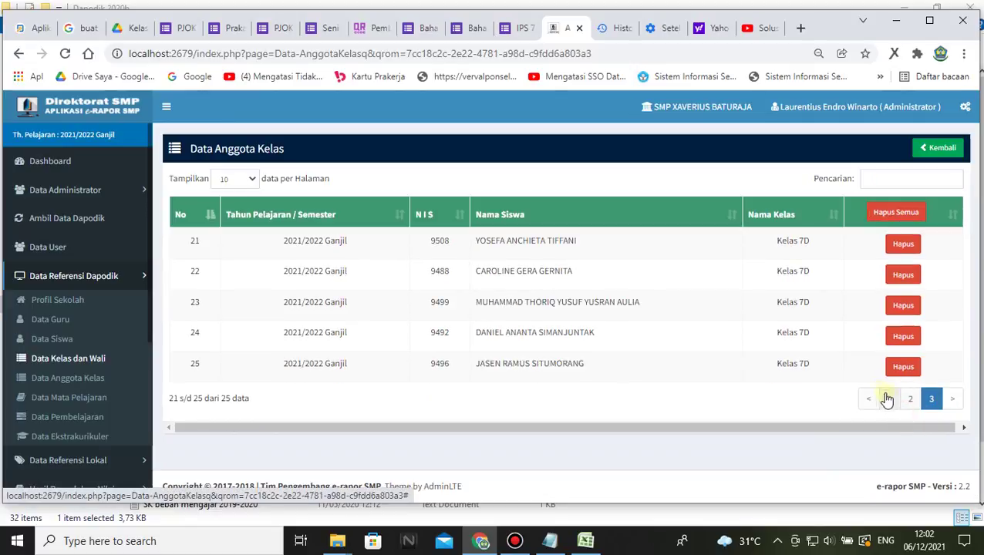
pyautogui.click(909, 399)
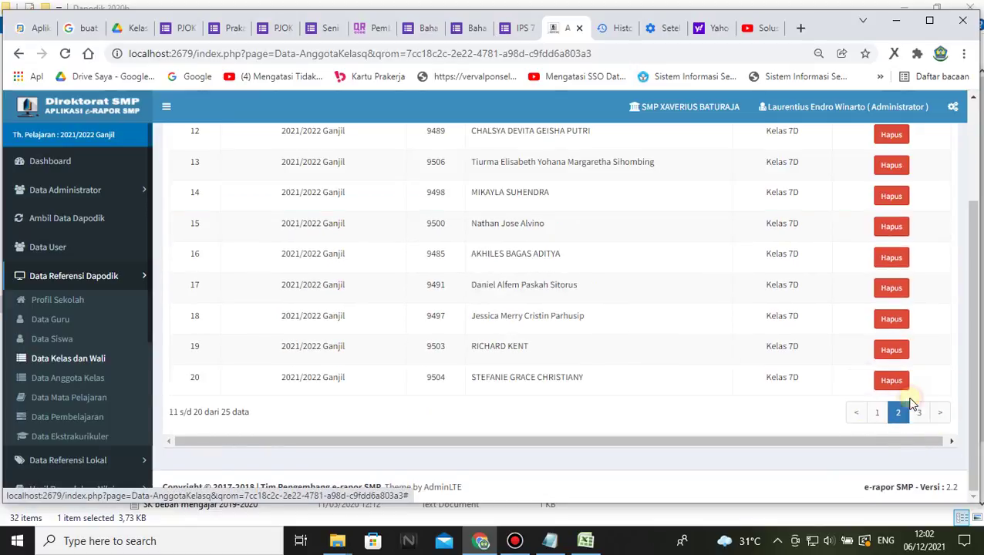
pyautogui.click(923, 414)
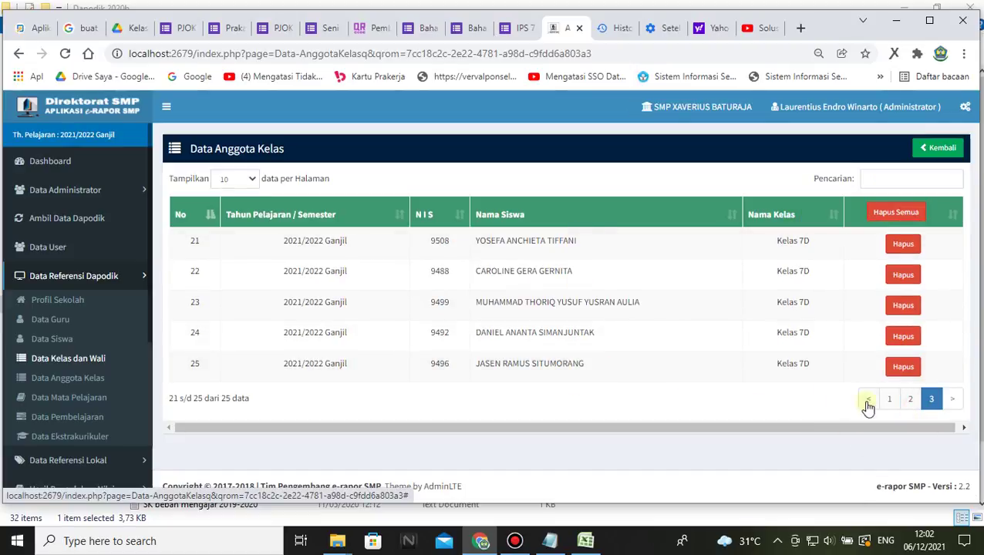
pyautogui.click(906, 399)
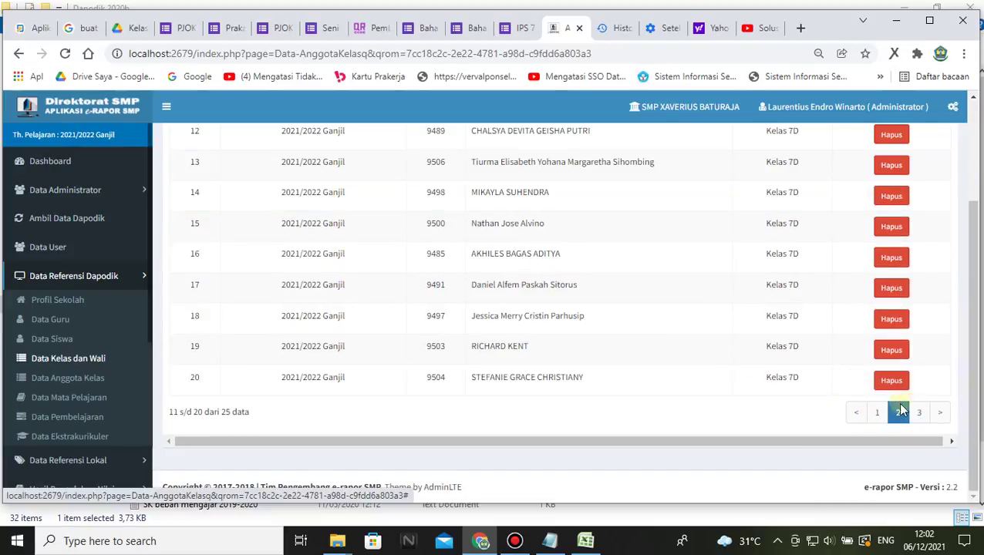
pyautogui.scroll(1, 650, 316)
pyautogui.scroll(-1, 651, 322)
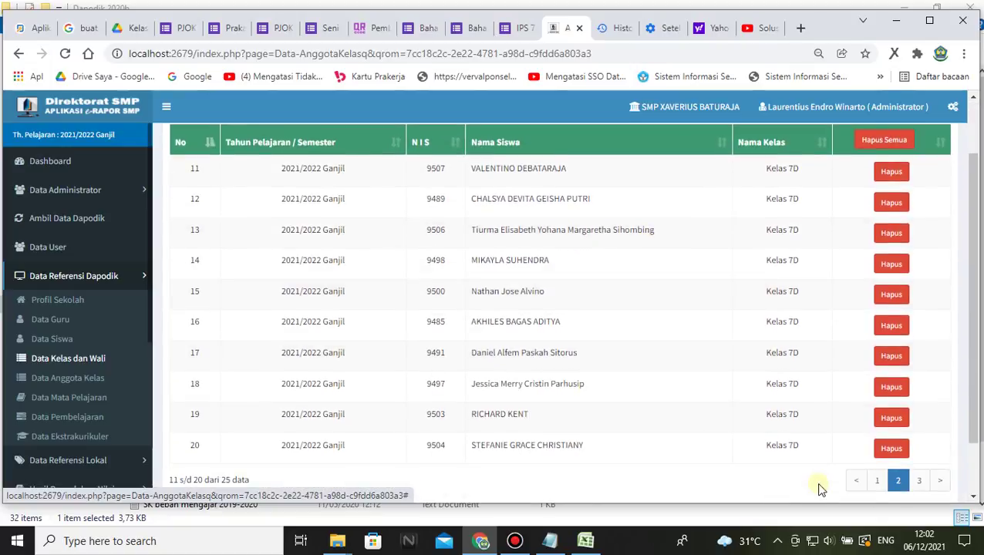
pyautogui.click(876, 481)
# - Recheck the Kelas 7D members, selecting row 2's name and paging through pages 2 and 3 back to 1
pyautogui.scroll(1, 561, 244)
pyautogui.scroll(-2, 561, 264)
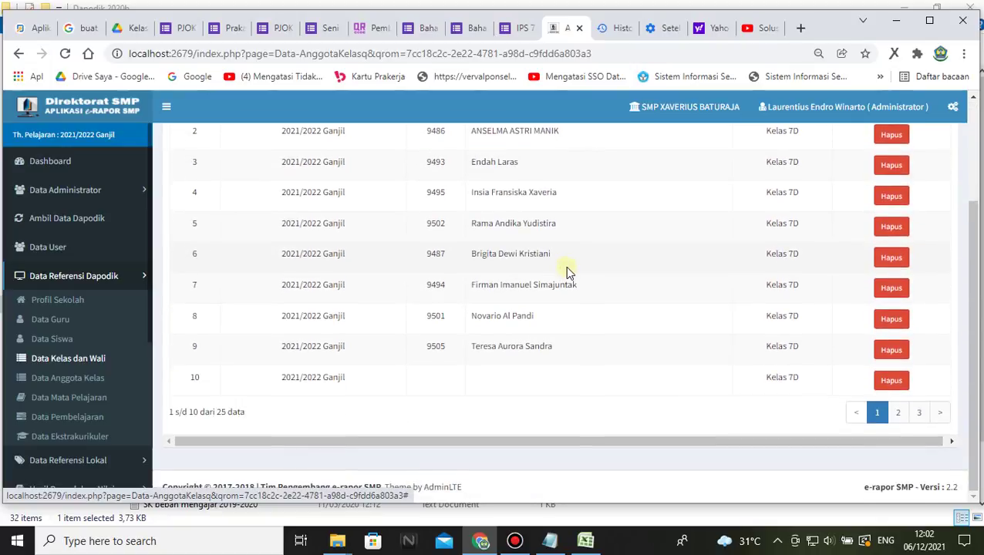
pyautogui.scroll(2, 565, 266)
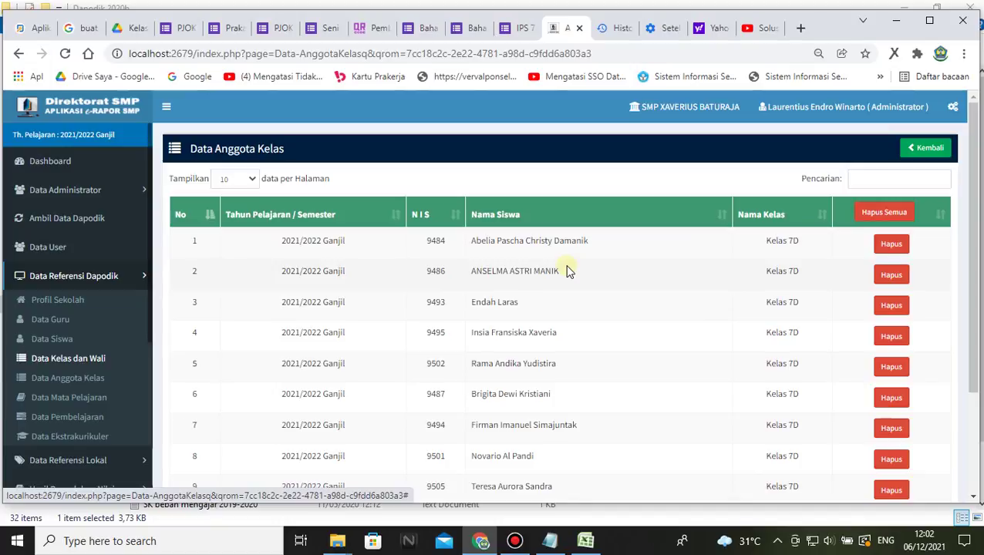
pyautogui.scroll(-1, 568, 272)
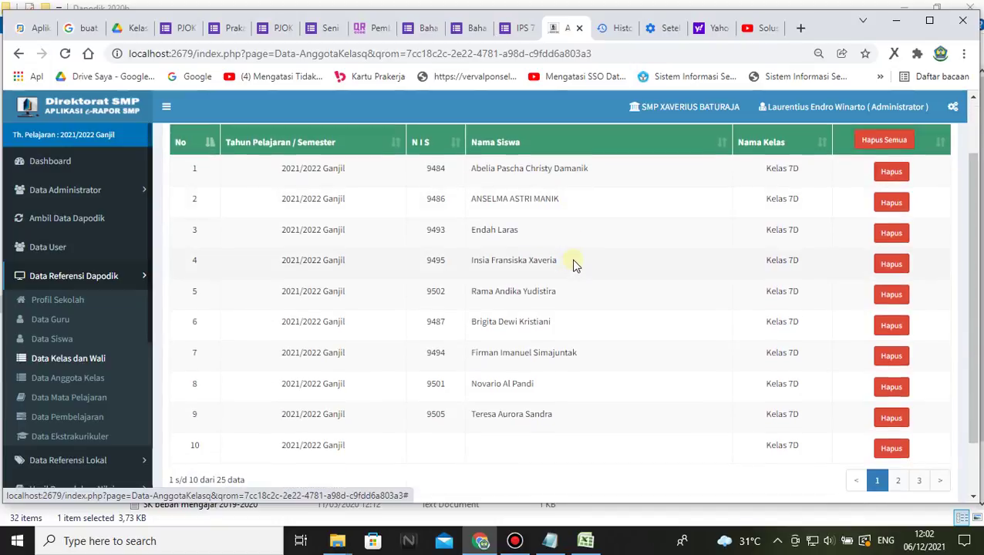
pyautogui.scroll(1, 632, 331)
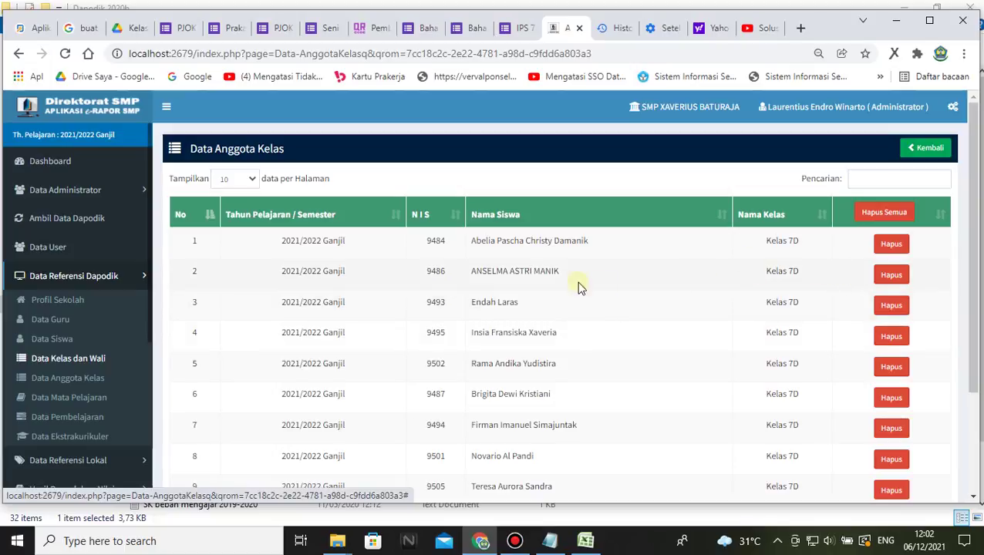
pyautogui.moveTo(470, 272); pyautogui.dragTo(561, 276)
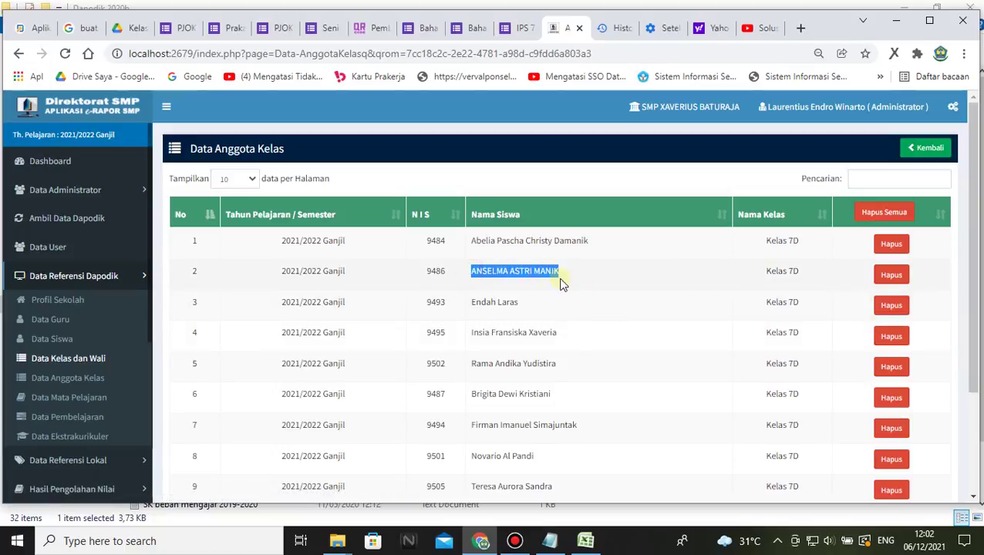
pyautogui.click(621, 336)
pyautogui.scroll(-2, 573, 316)
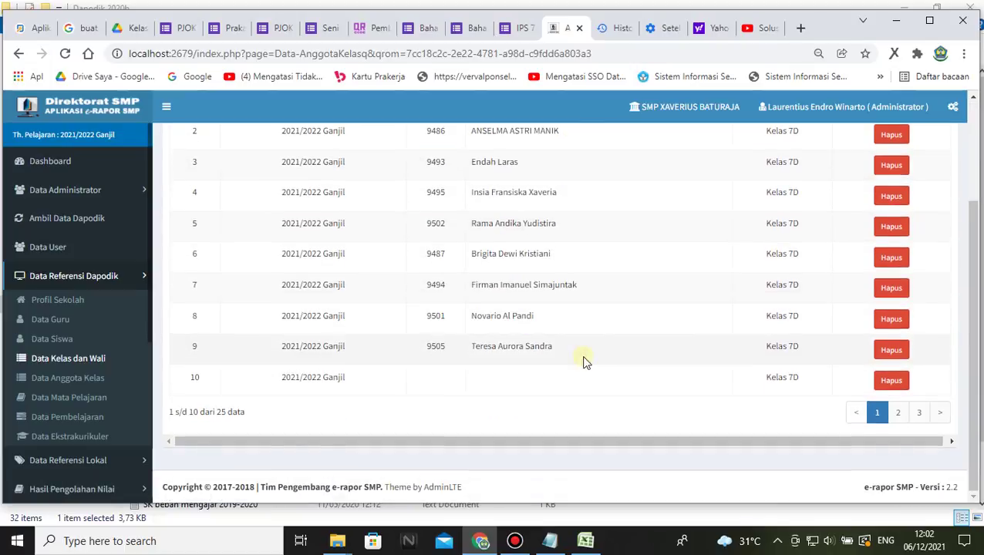
pyautogui.click(898, 412)
pyautogui.click(922, 414)
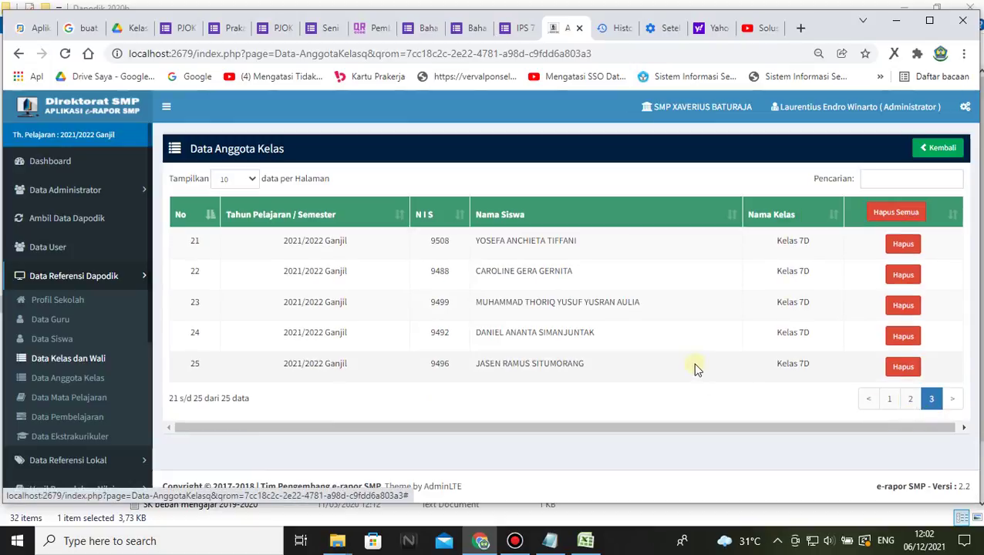
pyautogui.click(910, 398)
pyautogui.click(877, 412)
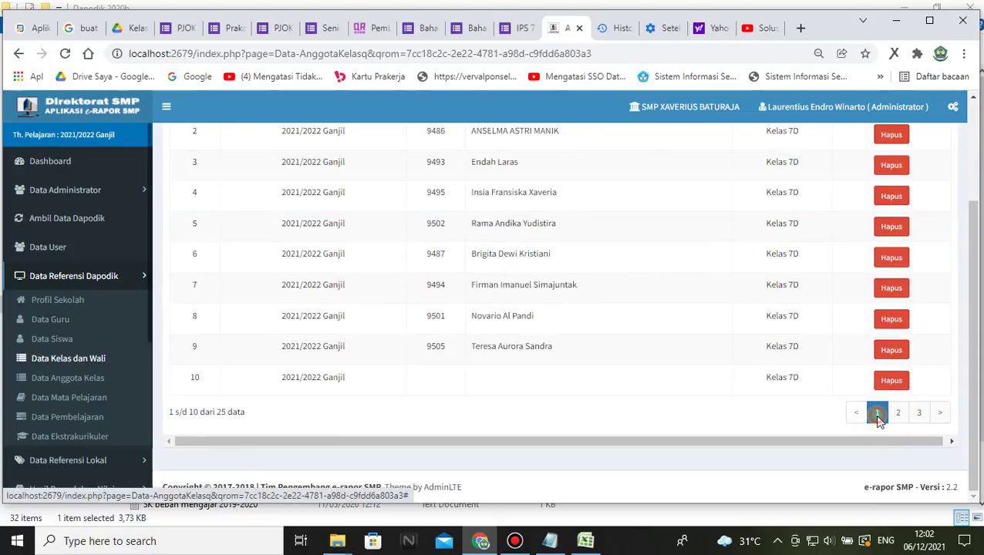
# - Check the 24 students on Excel's '4. Kelas 7D' sheet, then return to the e-Rapor member list
pyautogui.click(584, 536)
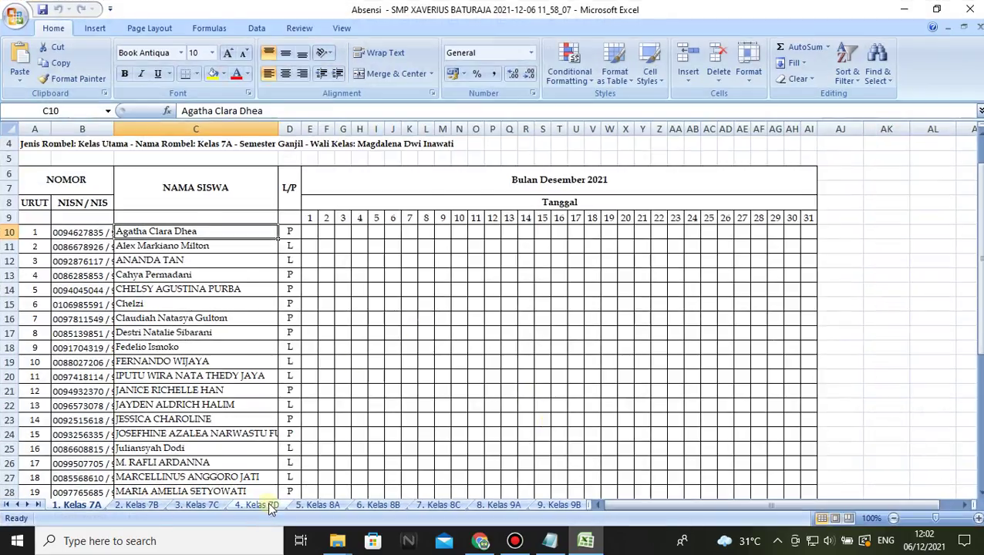
pyautogui.click(258, 504)
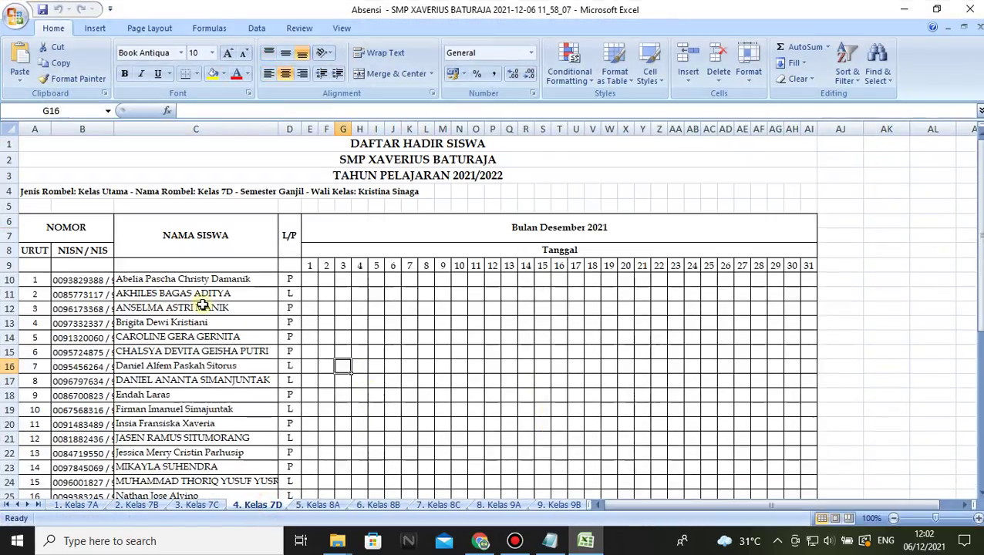
pyautogui.scroll(-1, 203, 306)
pyautogui.scroll(-2, 173, 266)
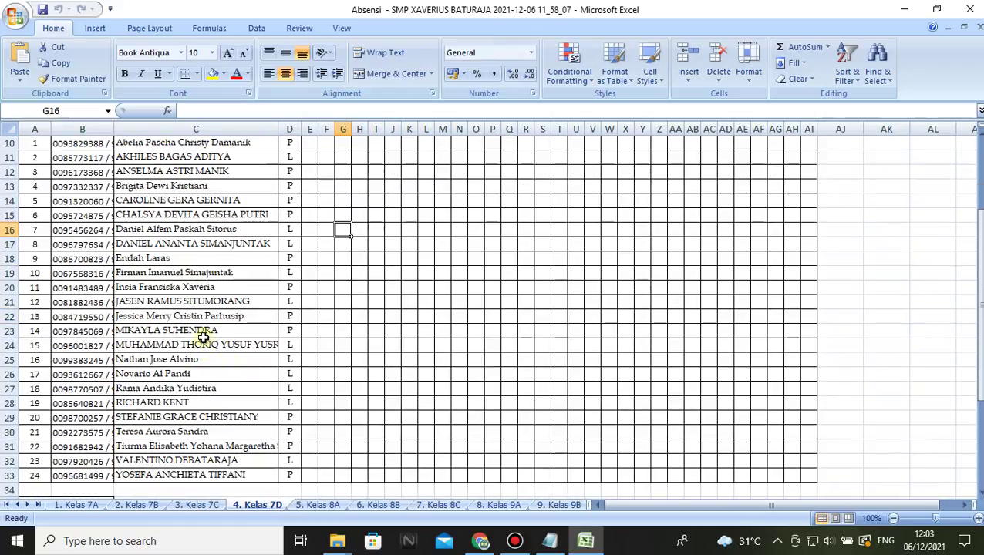
pyautogui.click(479, 540)
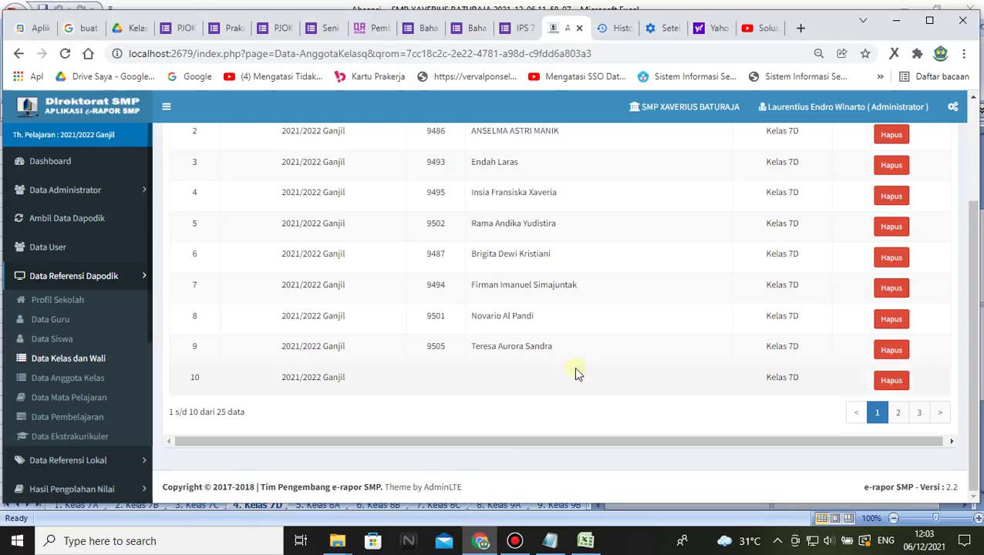
# - Delete the nameless row 10 entry from Kelas 7D, confirming and dismissing the success alert
pyautogui.scroll(2, 545, 334)
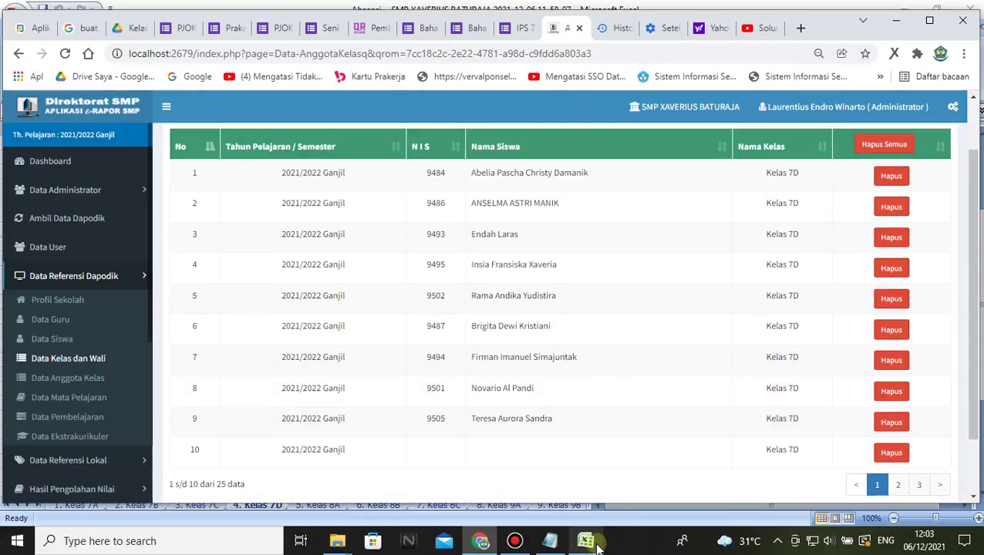
pyautogui.moveTo(596, 546)
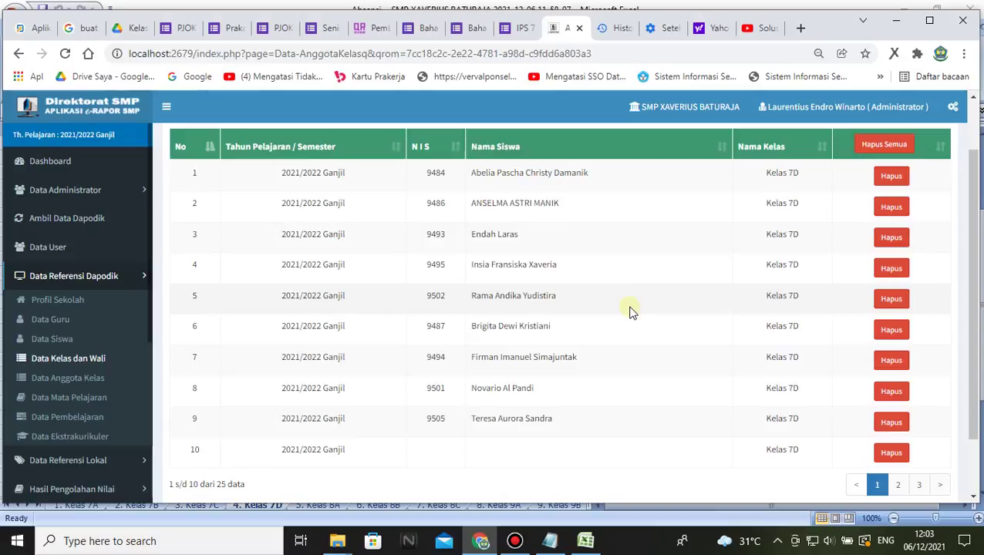
pyautogui.scroll(-2, 626, 370)
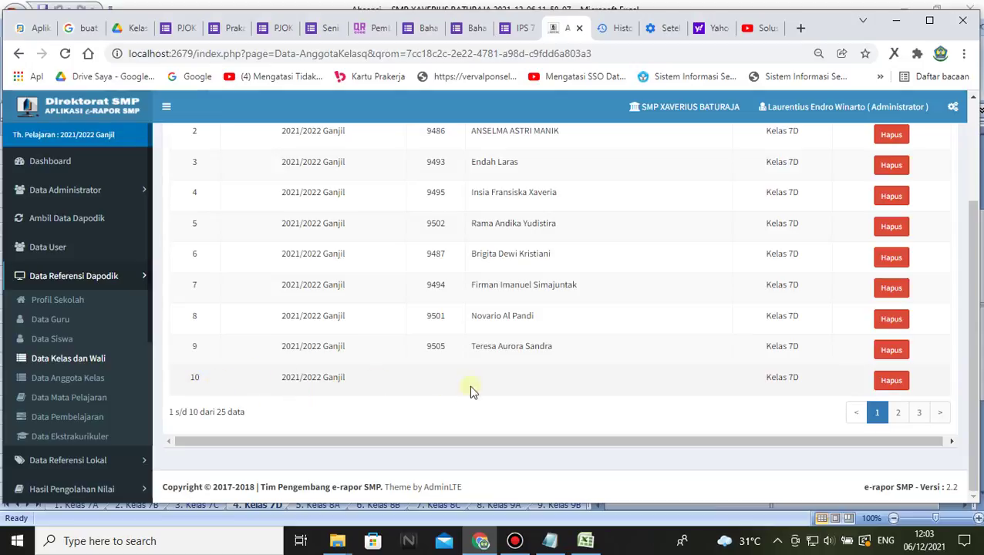
pyautogui.scroll(2, 513, 357)
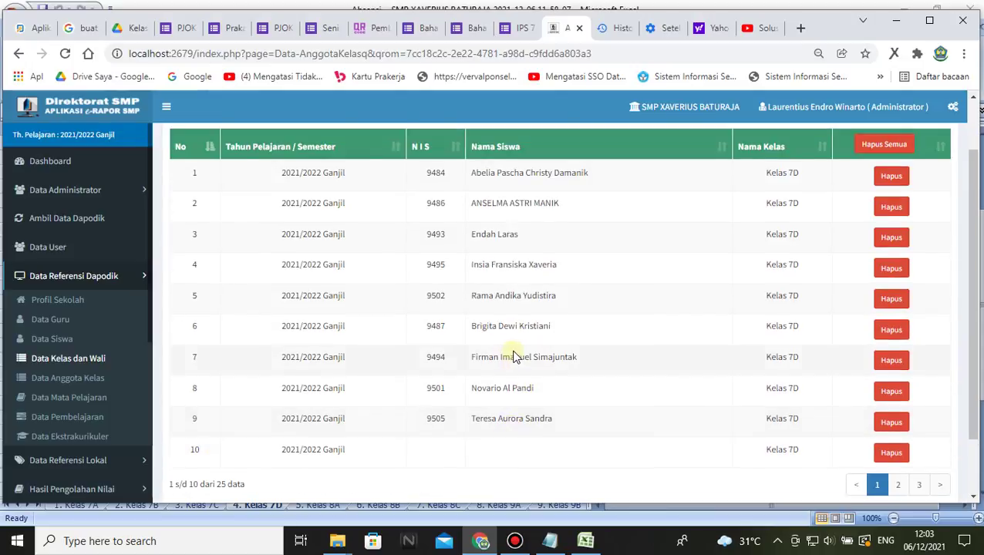
pyautogui.scroll(-2, 409, 362)
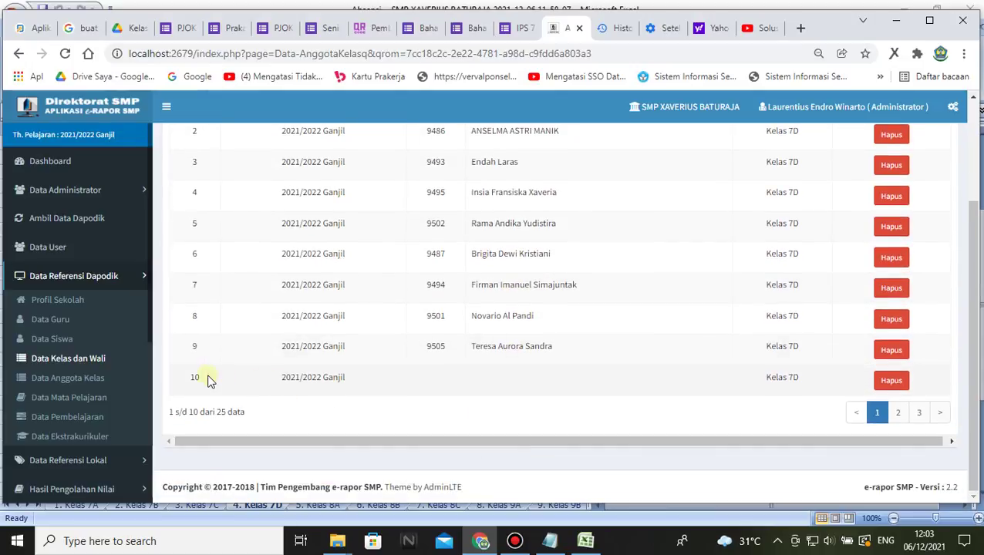
pyautogui.click(632, 385)
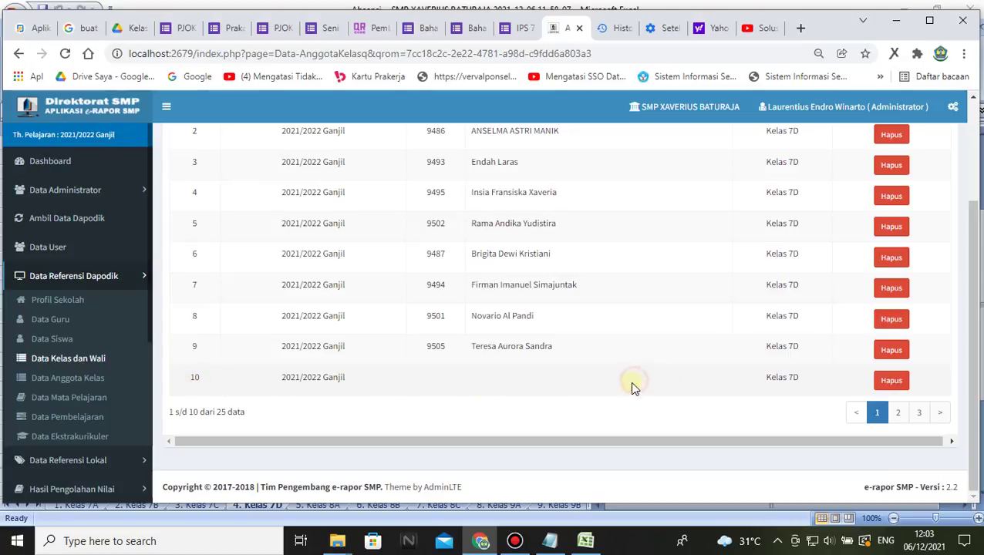
pyautogui.click(888, 383)
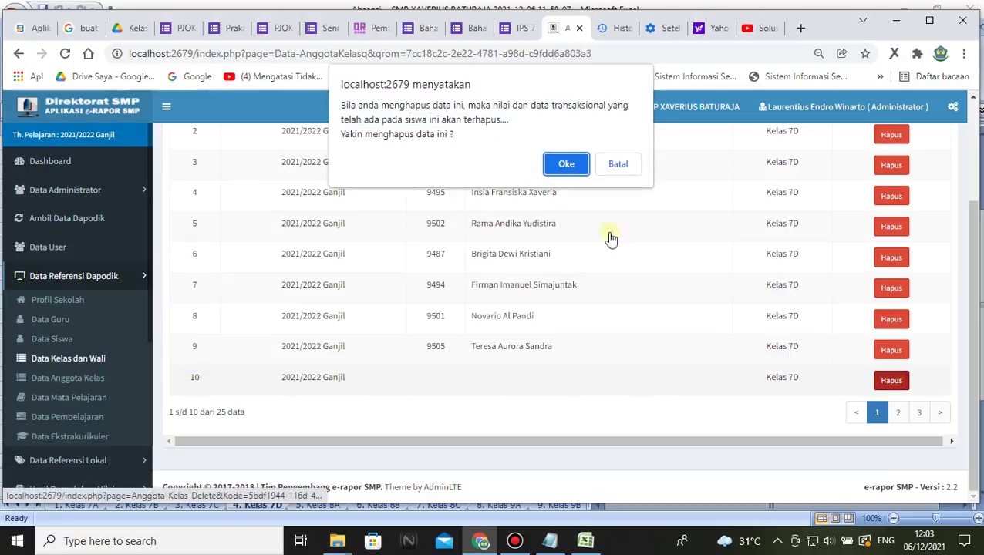
pyautogui.click(566, 165)
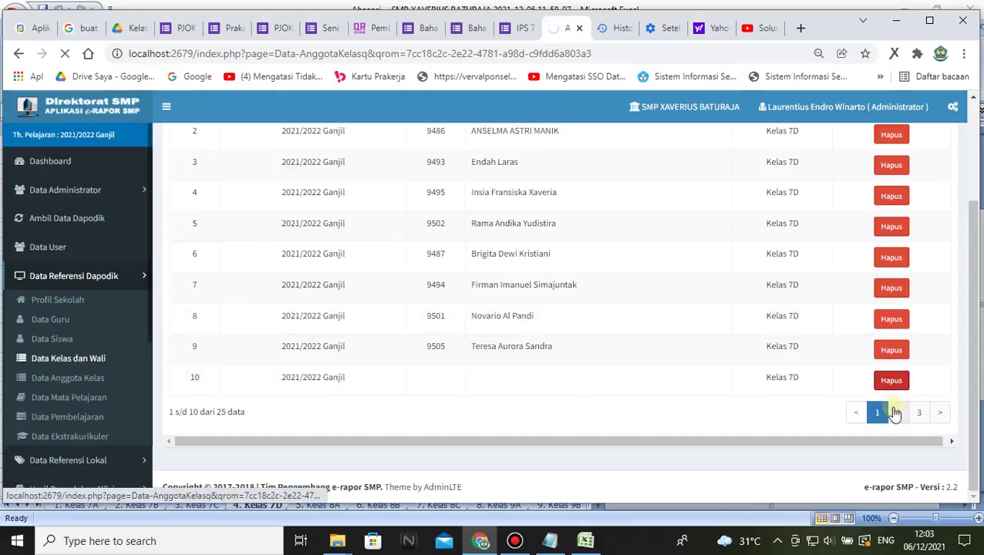
pyautogui.click(618, 143)
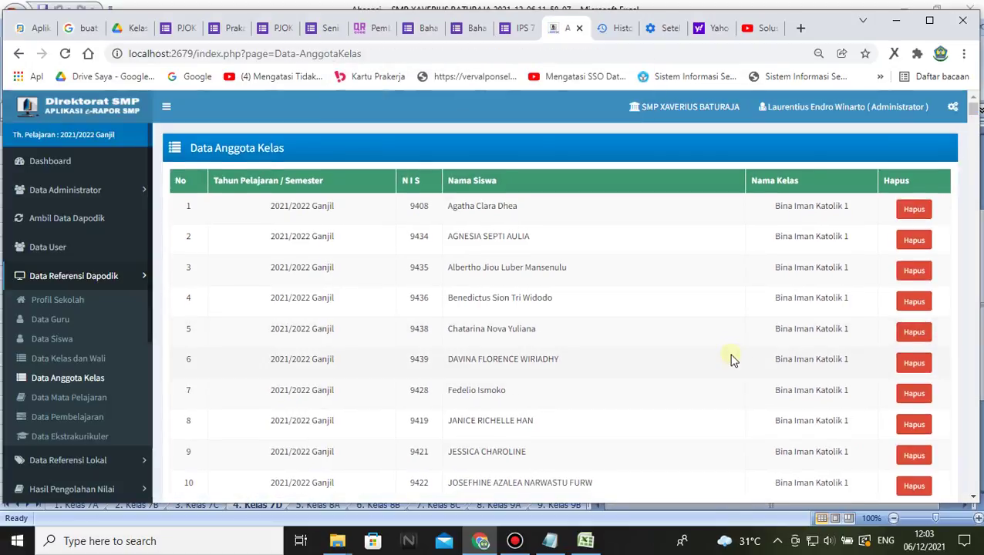
# - Confirm Kelas 7D shows 24 students in Data Kelas dan Wali, then open Kelas 8B's '30 Siswa' list
pyautogui.scroll(-2, 733, 358)
pyautogui.click(68, 377)
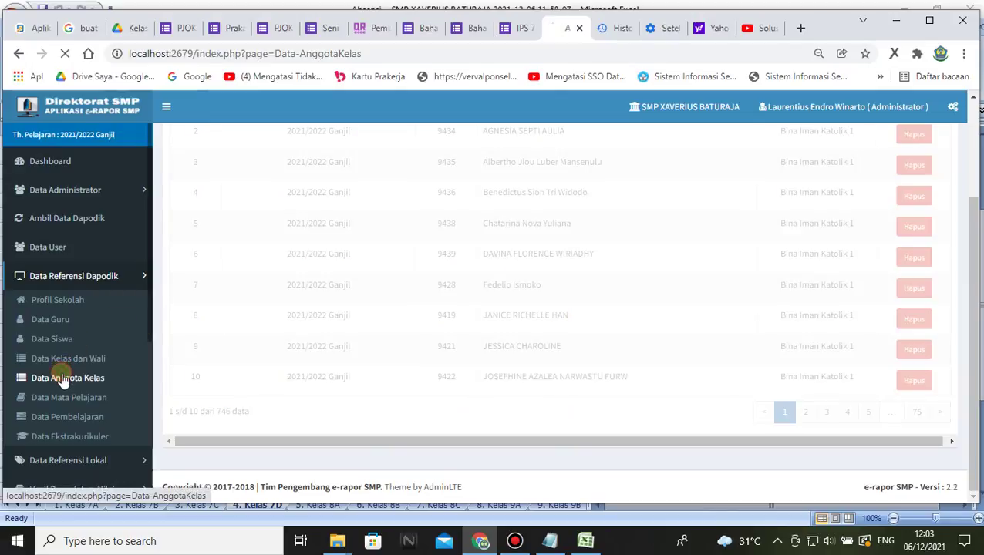
pyautogui.click(67, 358)
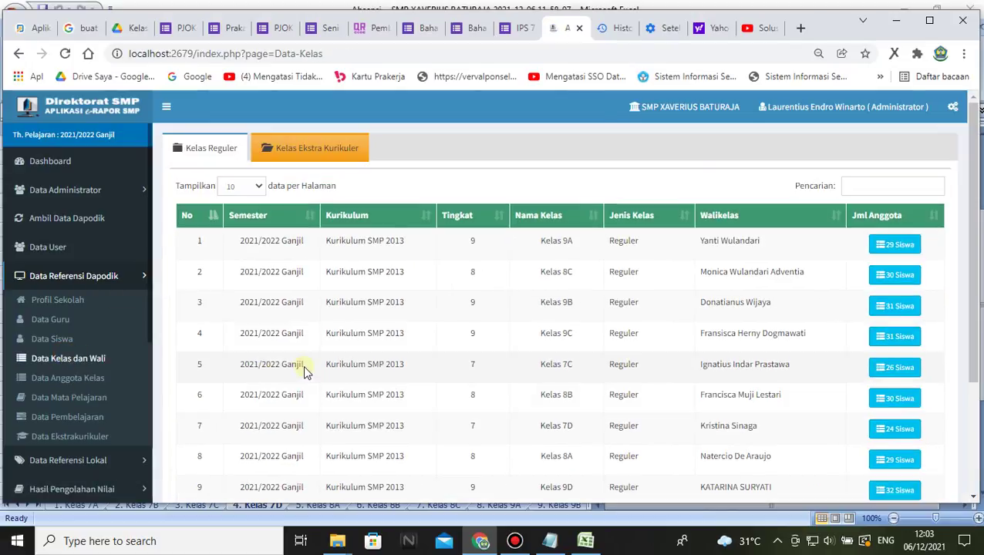
pyautogui.scroll(-2, 740, 432)
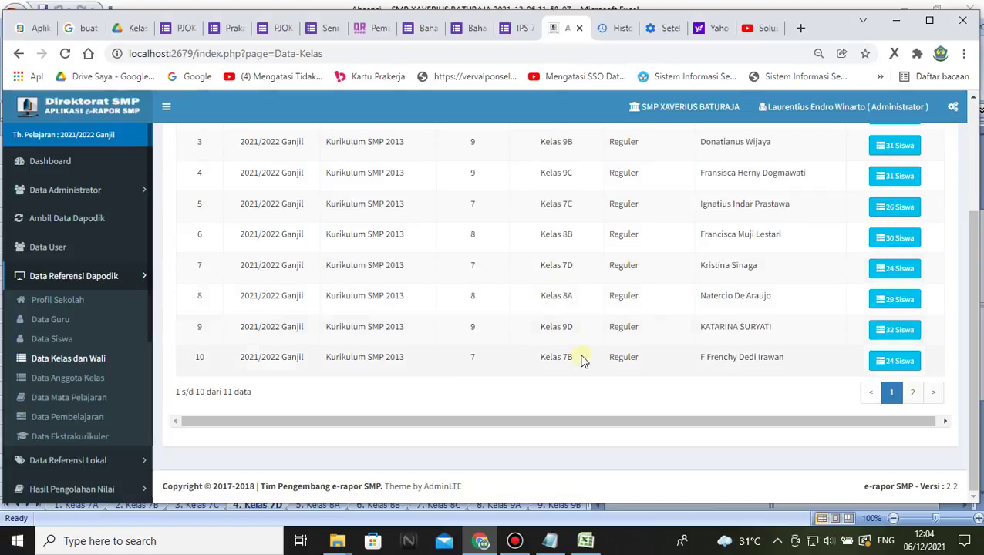
pyautogui.scroll(2, 586, 324)
pyautogui.click(892, 312)
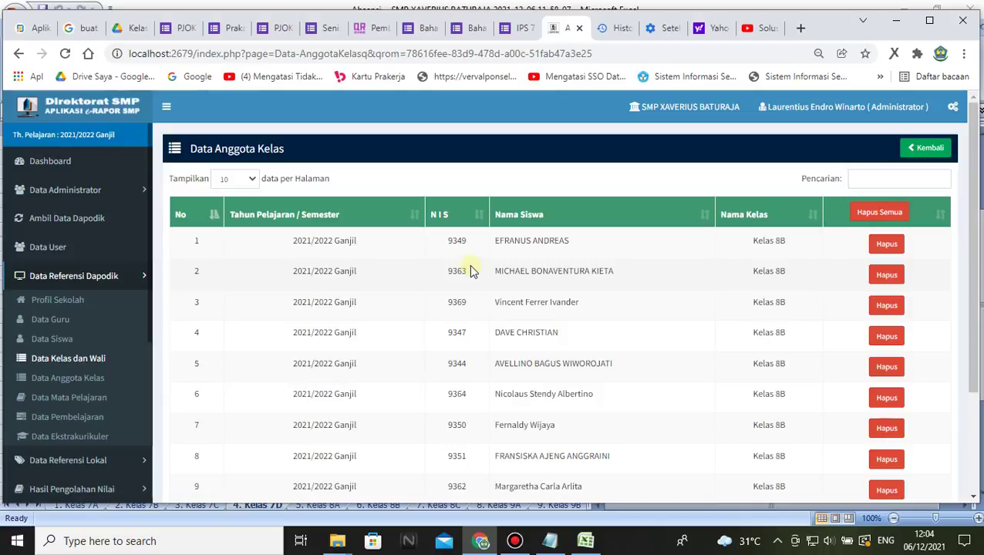
# - Page forward through the Kelas 8B member list to students 11–20, then 21–30
pyautogui.scroll(-3, 683, 391)
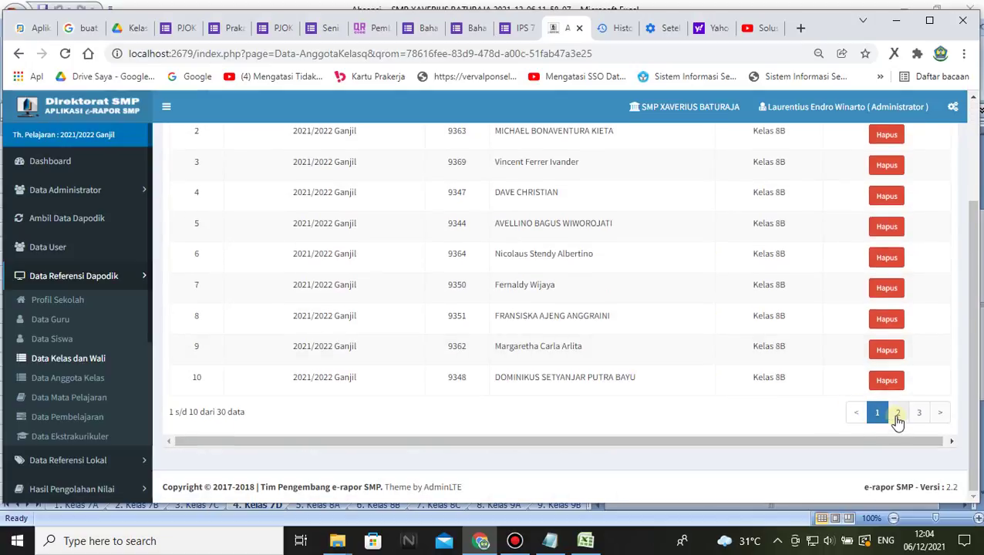
pyautogui.click(898, 415)
pyautogui.scroll(5, 666, 334)
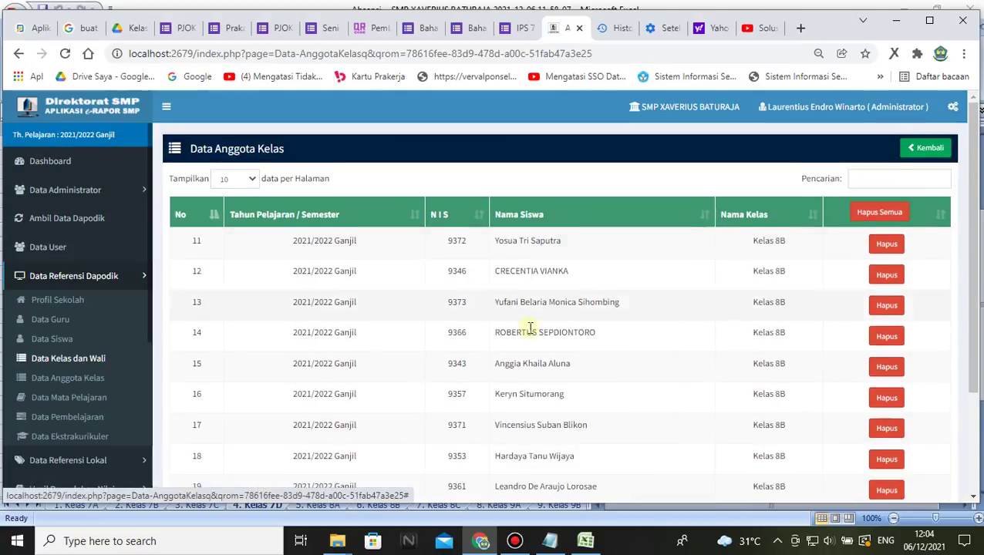
pyautogui.scroll(-5, 531, 328)
pyautogui.click(918, 413)
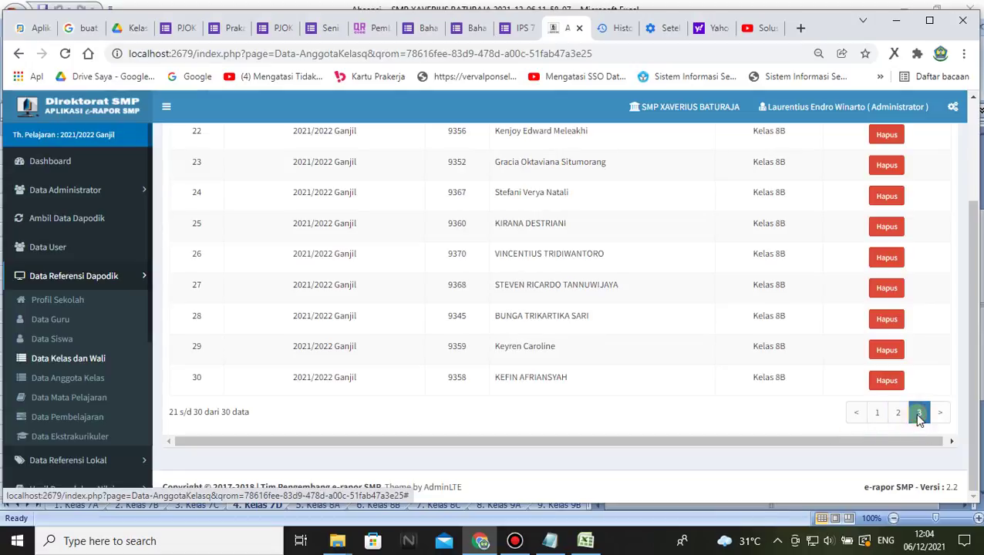
pyautogui.scroll(2, 626, 347)
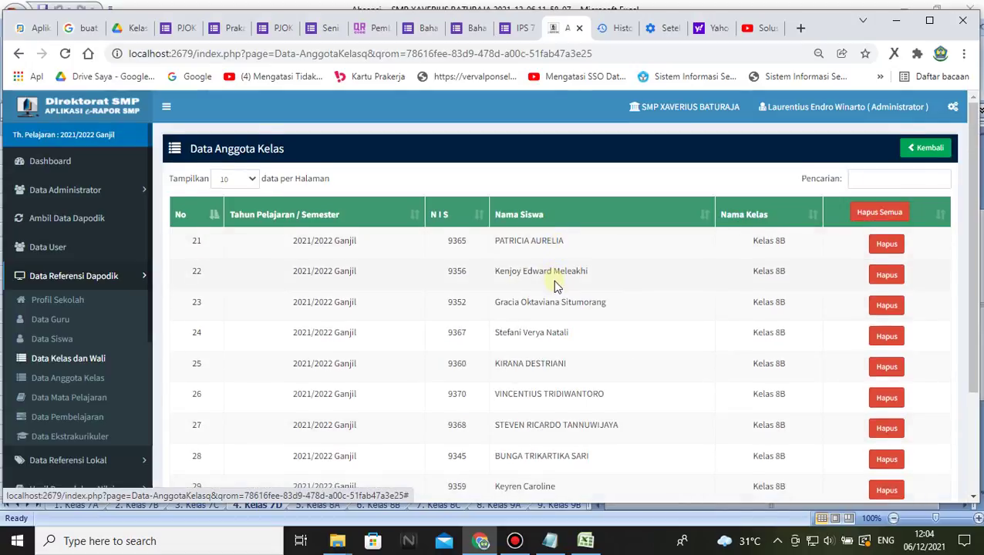
pyautogui.scroll(-2, 555, 285)
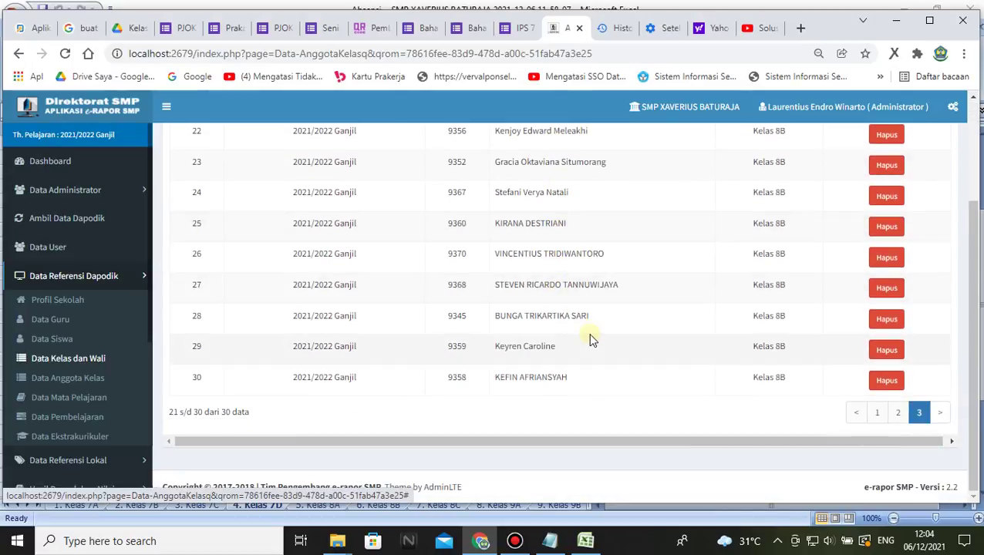
pyautogui.scroll(2, 589, 337)
pyautogui.scroll(-2, 588, 336)
pyautogui.scroll(1, 585, 332)
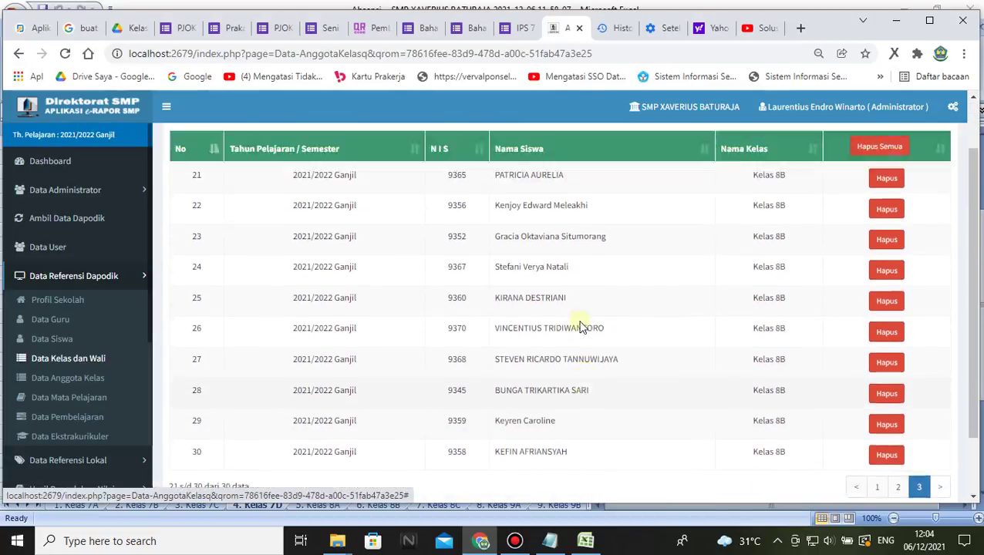
pyautogui.scroll(1, 577, 308)
pyautogui.scroll(-2, 594, 355)
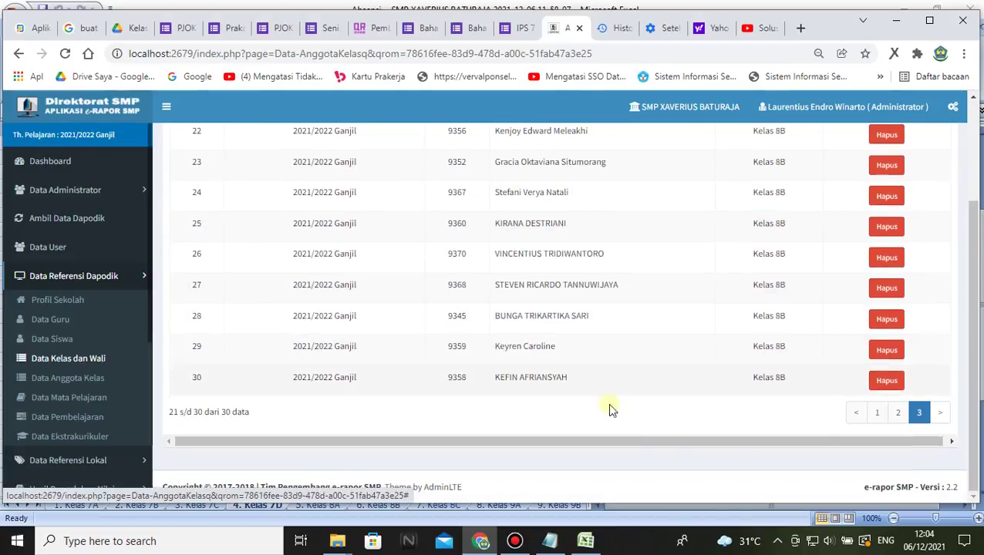
# - Return to the first Kelas 8B page, then step through pages 2 and 3 again
pyautogui.click(878, 415)
pyautogui.scroll(2, 575, 374)
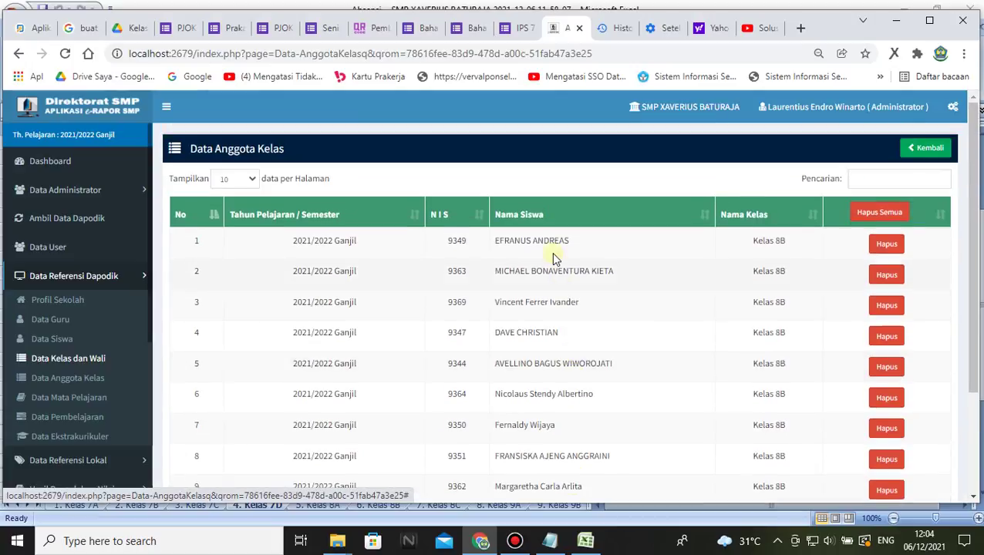
pyautogui.scroll(-1, 571, 278)
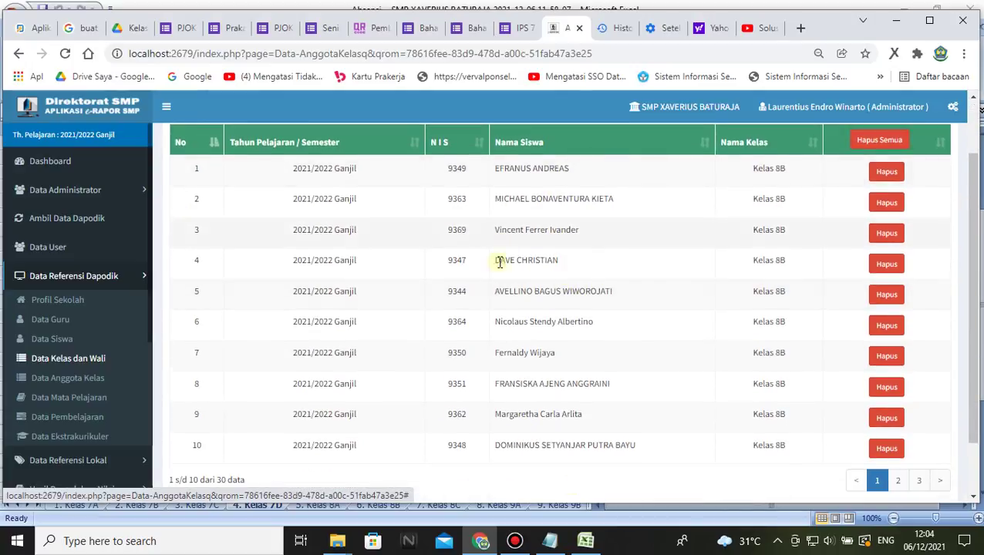
pyautogui.click(898, 480)
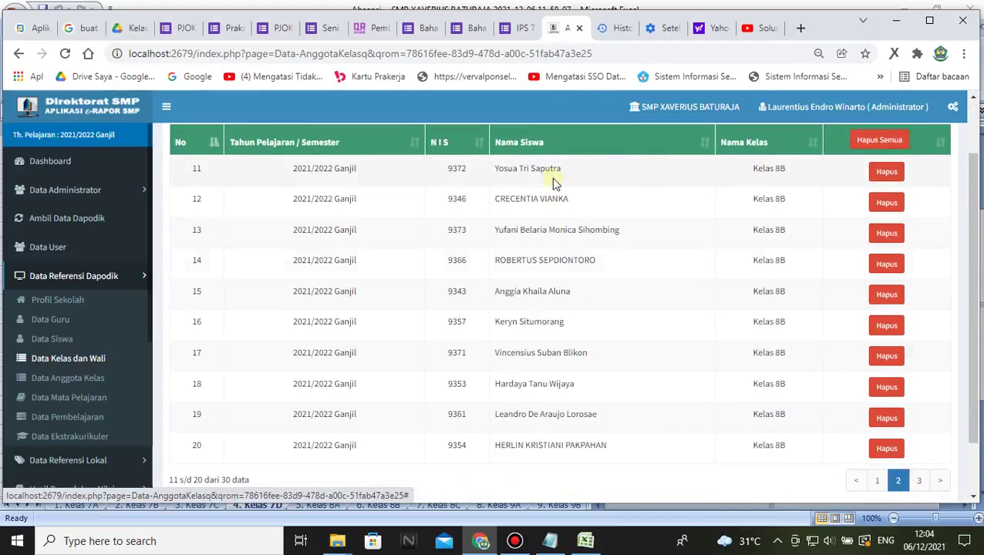
pyautogui.click(919, 481)
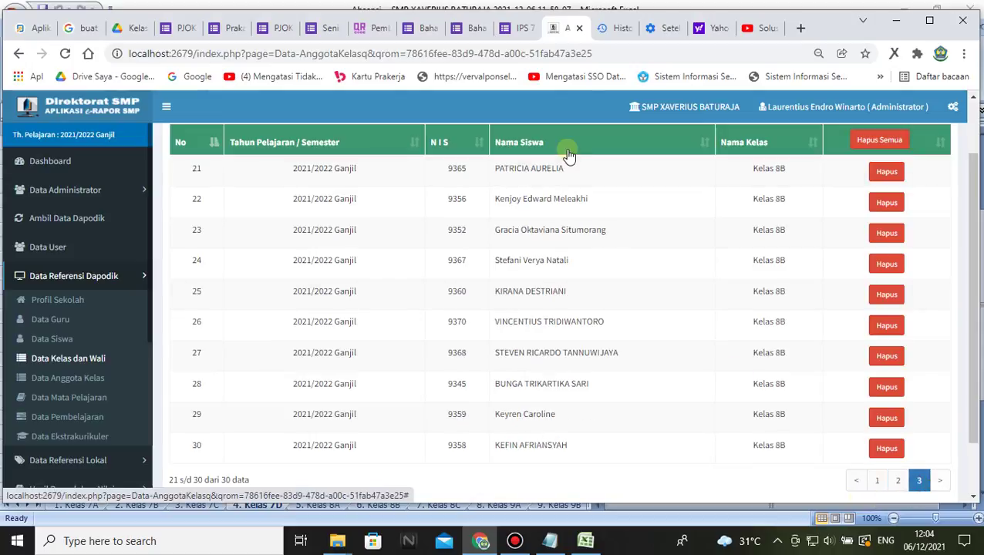
pyautogui.scroll(-1, 567, 423)
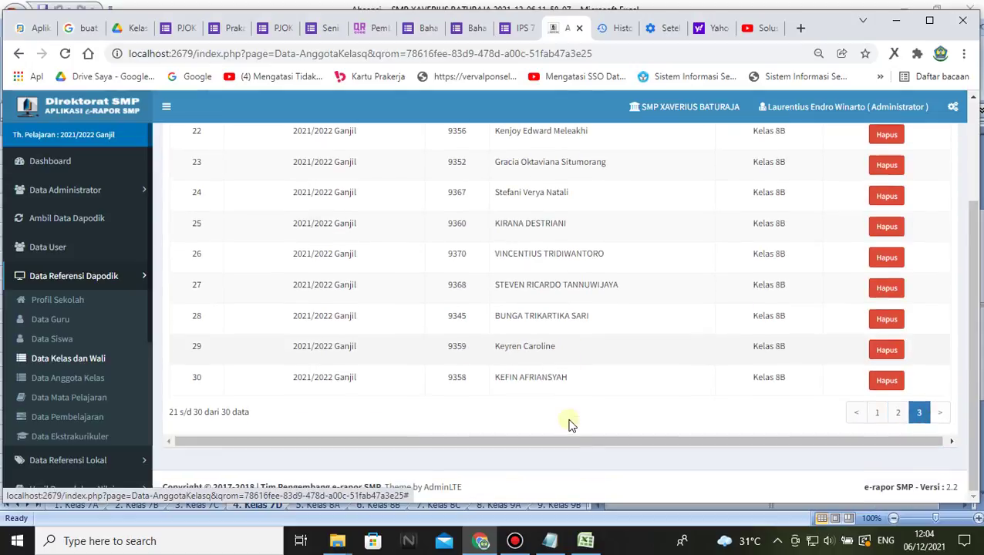
pyautogui.scroll(2, 555, 362)
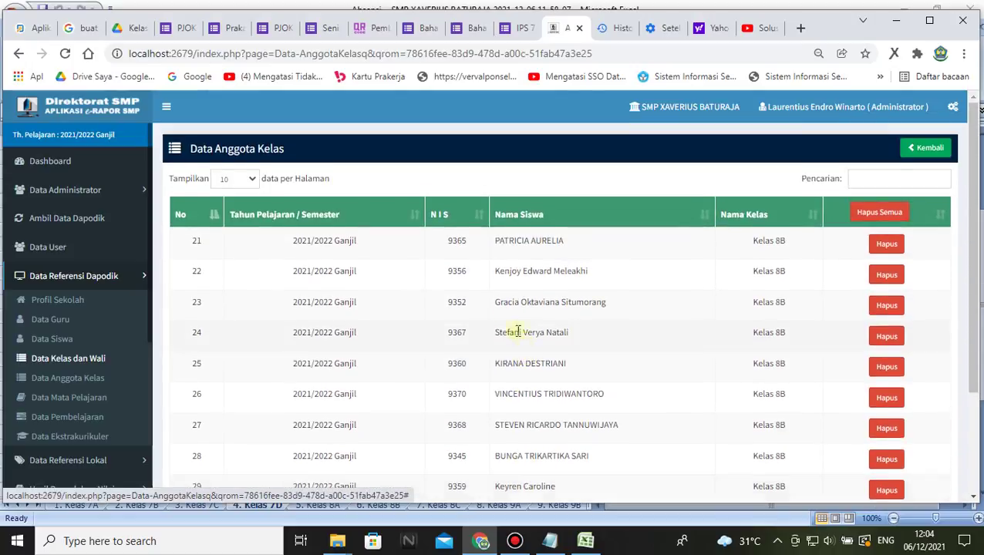
pyautogui.scroll(-1, 490, 271)
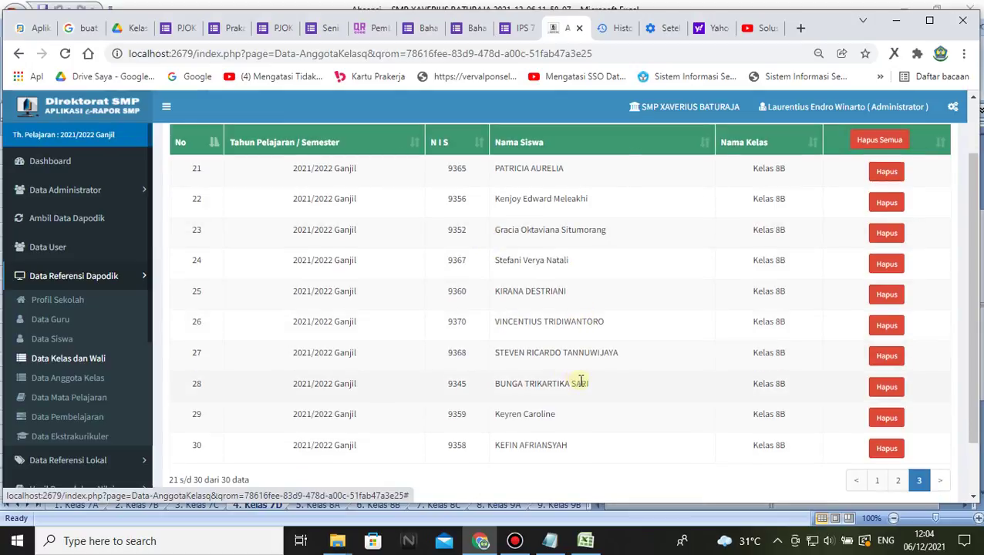
# - Show rows 11–20 of the Kelas 8B list after briefly revisiting the first ten
pyautogui.click(896, 486)
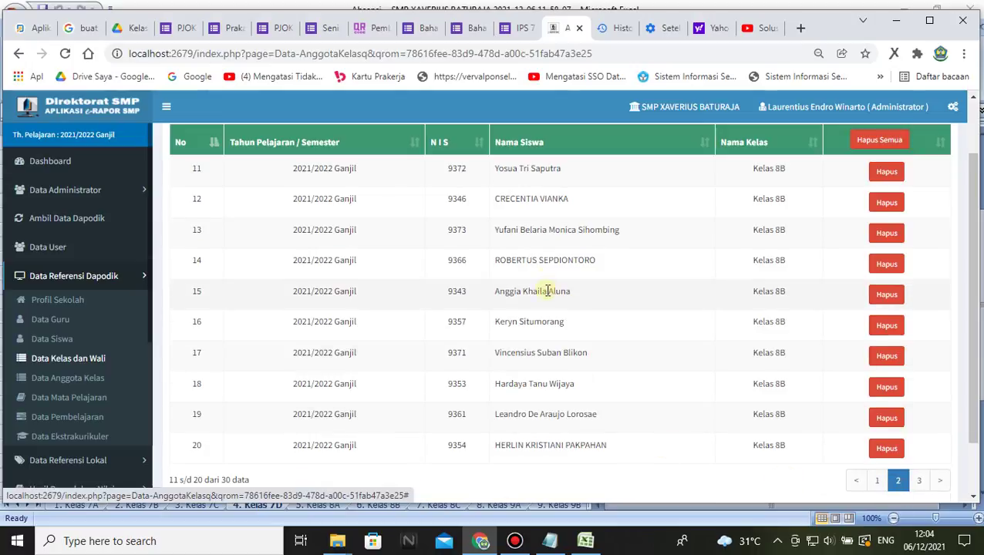
pyautogui.scroll(1, 548, 278)
pyautogui.scroll(-2, 563, 301)
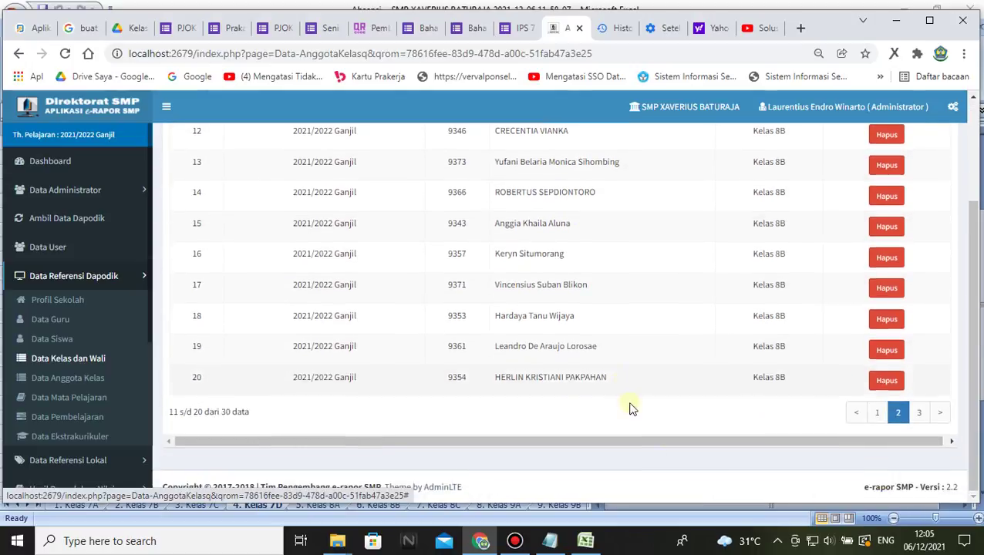
pyautogui.click(871, 415)
pyautogui.scroll(2, 547, 301)
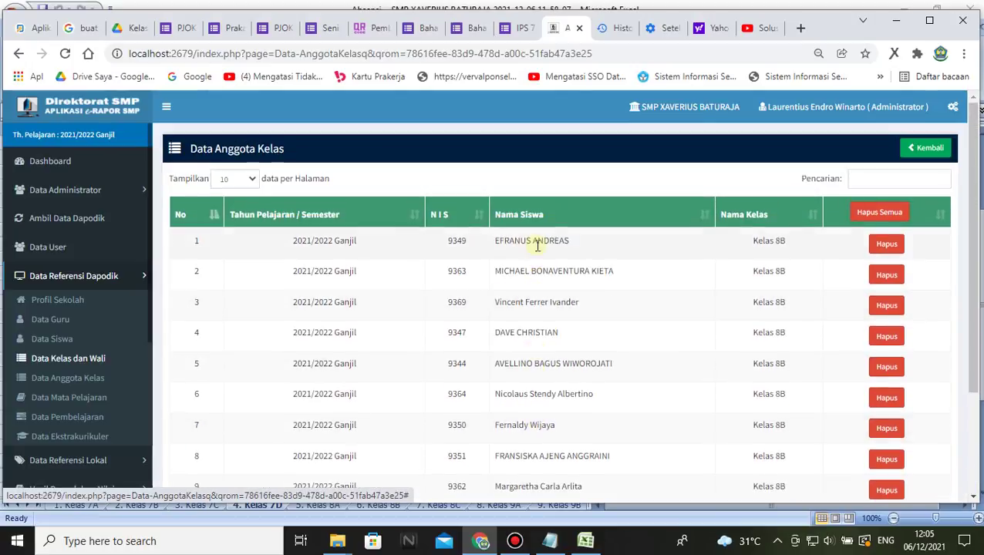
pyautogui.scroll(-1, 606, 319)
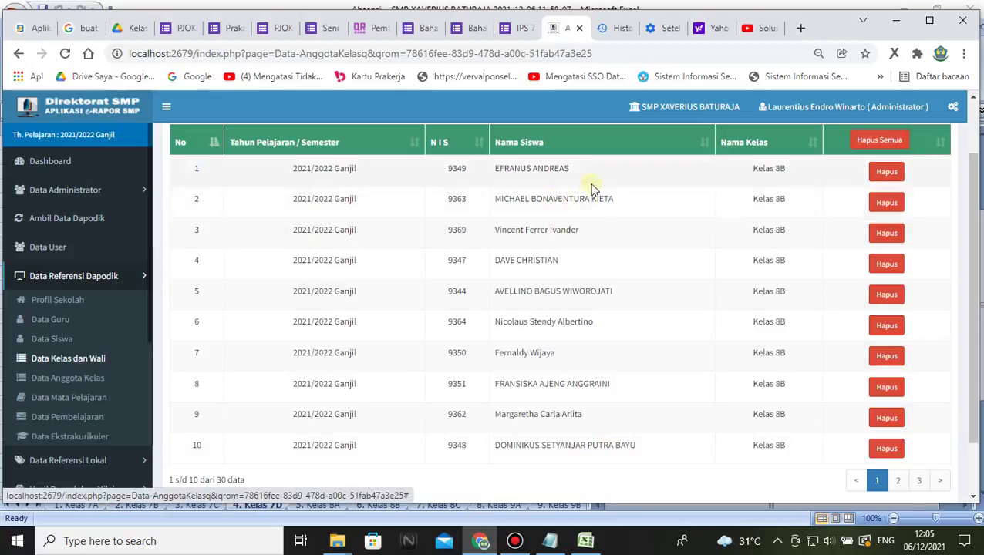
pyautogui.click(896, 481)
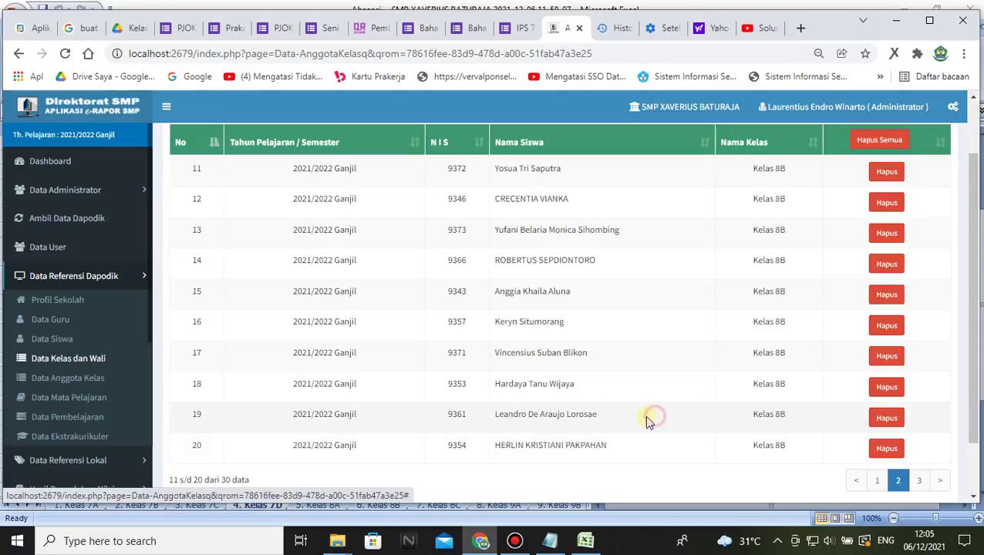
# - Delete the row 19 student from Kelas 8B, confirm with Oke and dismiss the success alert
pyautogui.moveTo(650, 419); pyautogui.dragTo(446, 413)
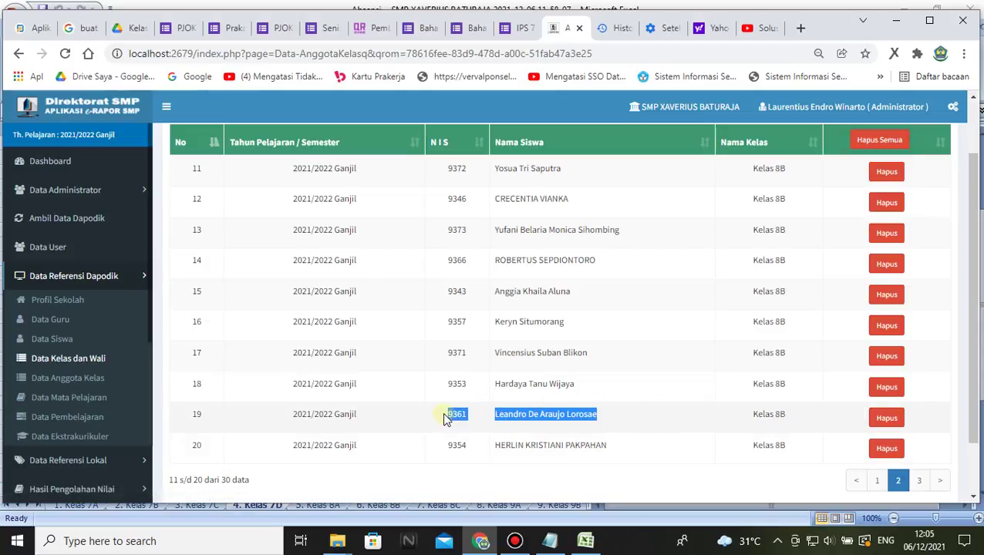
pyautogui.click(647, 422)
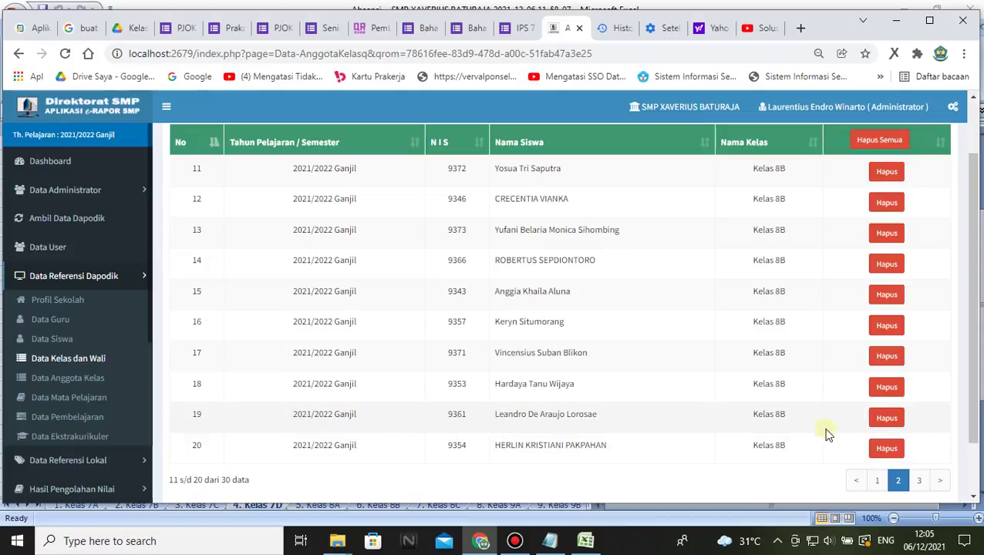
pyautogui.click(883, 421)
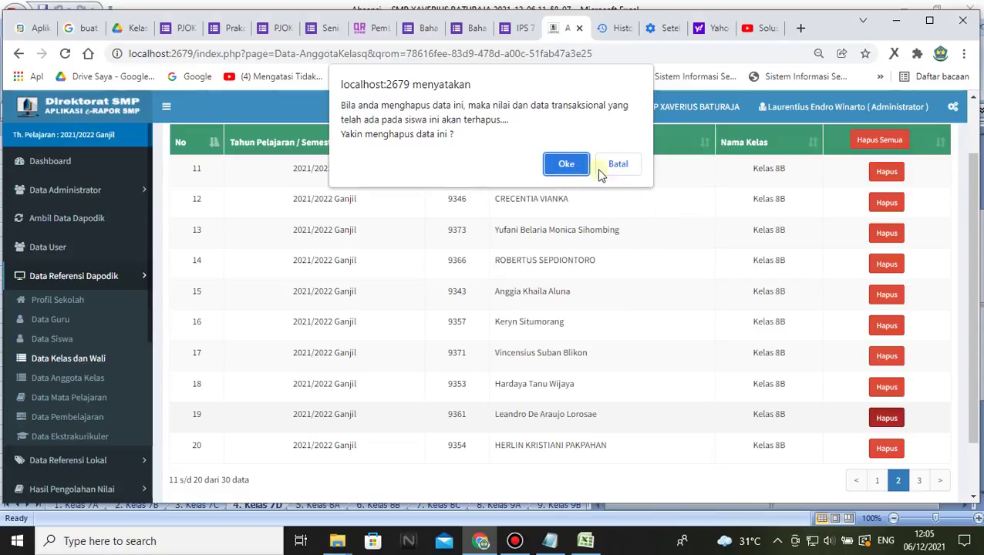
pyautogui.click(567, 167)
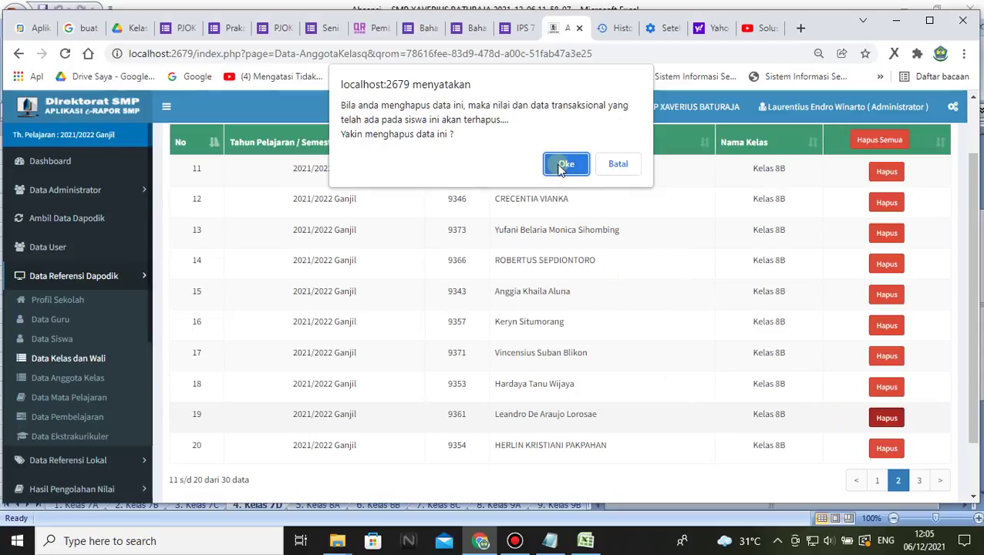
pyautogui.click(561, 164)
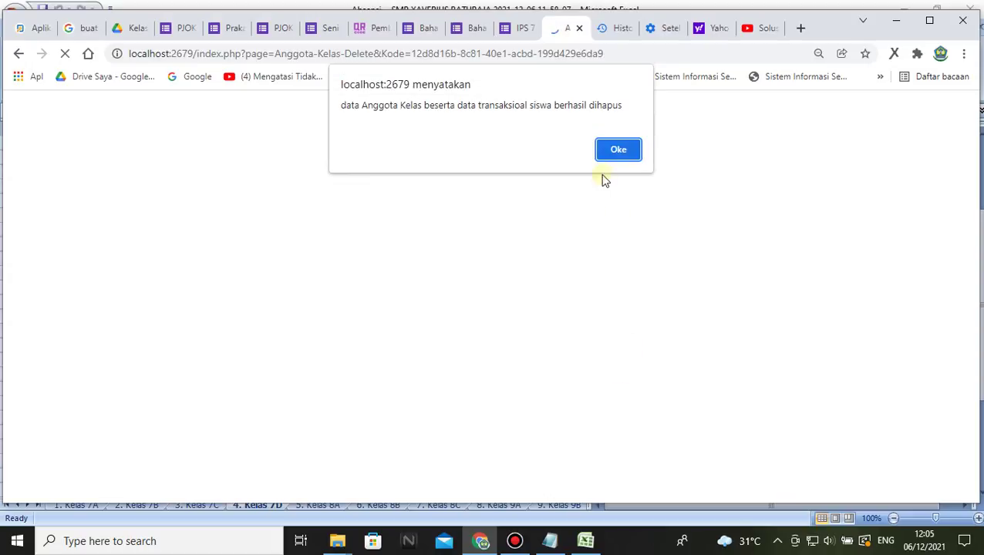
pyautogui.click(620, 150)
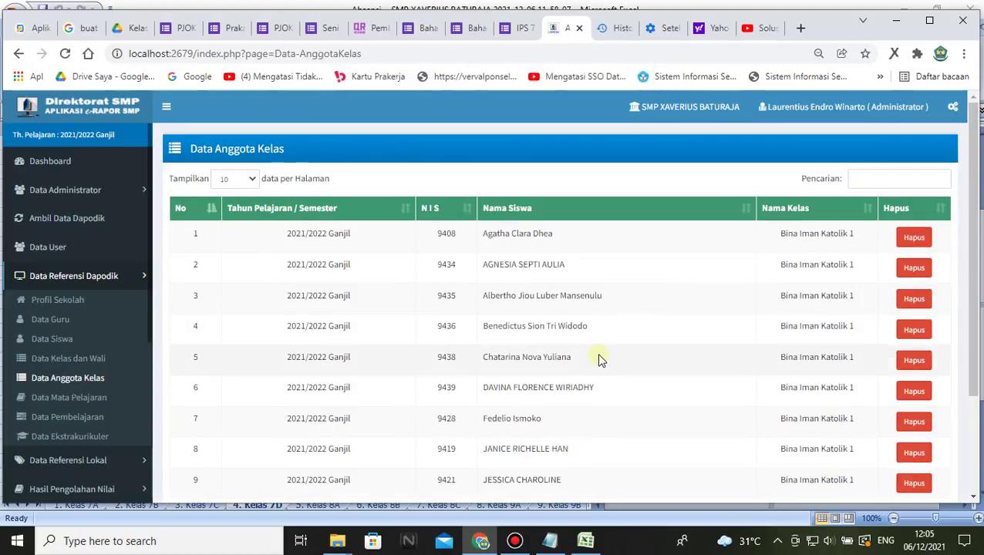
# - Page the member list through rows 11–40, then show Data Kelas dan Wali with Kelas 8B at 29
pyautogui.scroll(-1, 602, 362)
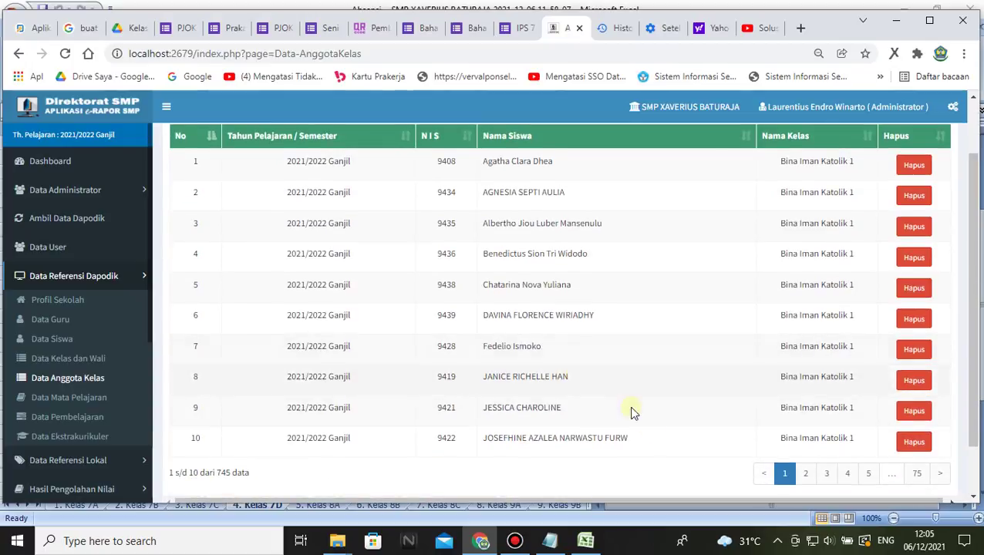
pyautogui.click(804, 475)
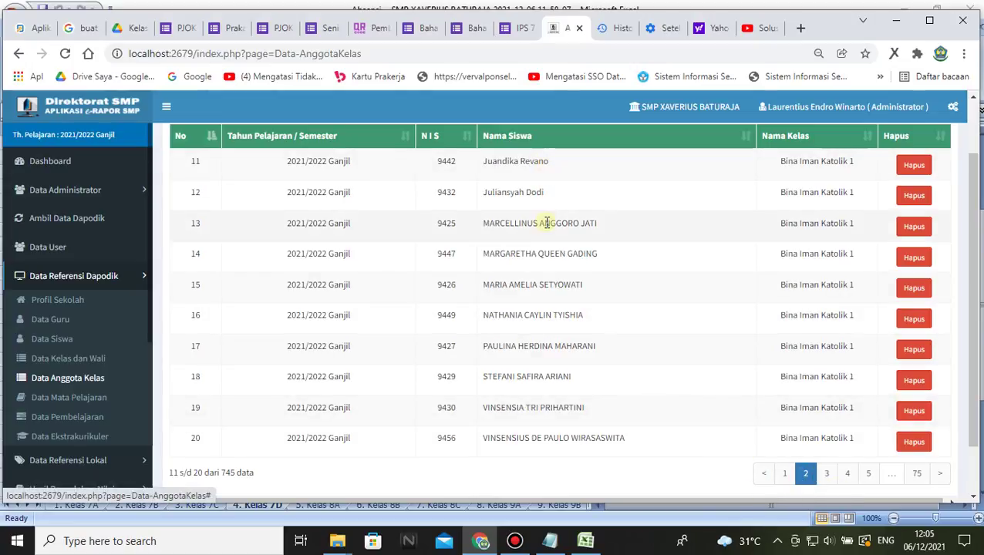
pyautogui.scroll(1, 546, 219)
pyautogui.scroll(-1, 541, 262)
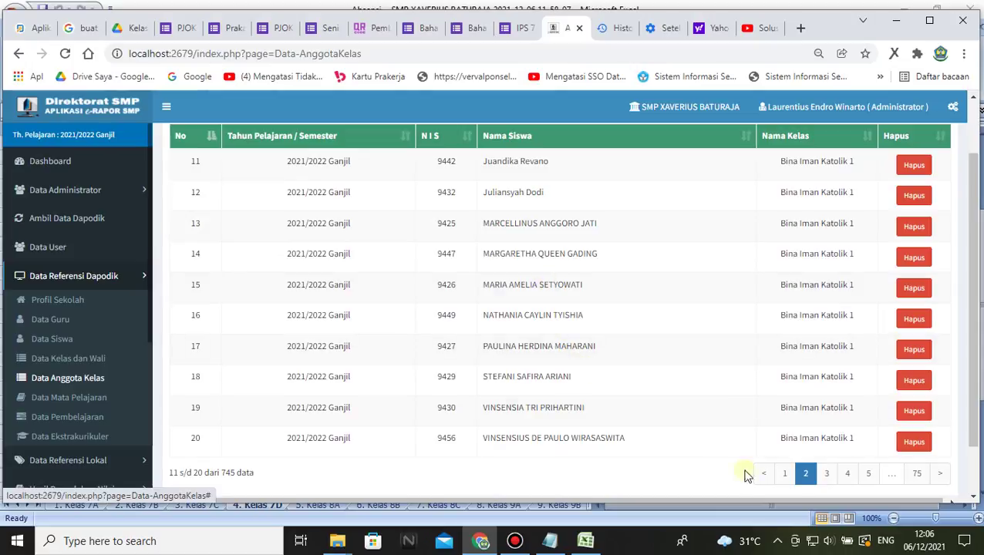
pyautogui.click(825, 475)
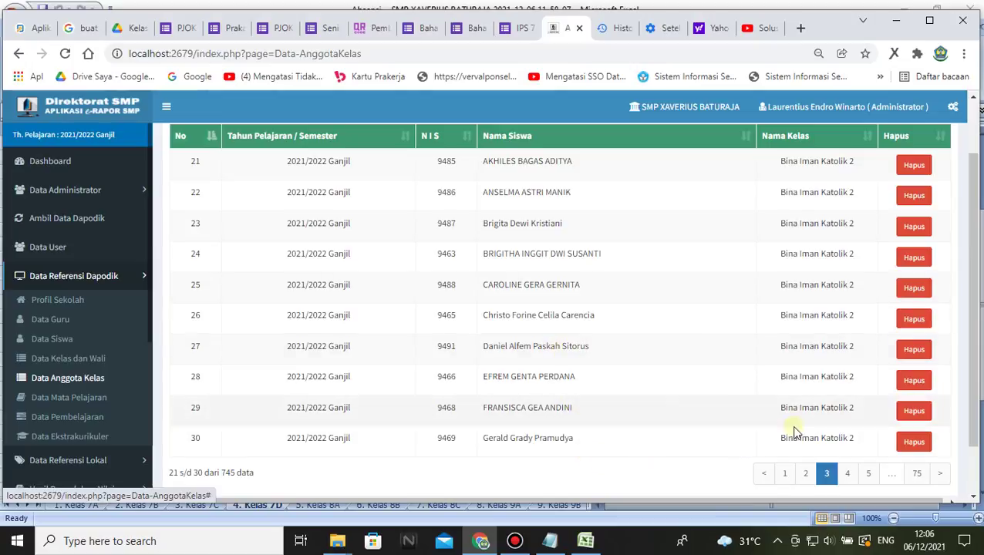
pyautogui.click(849, 475)
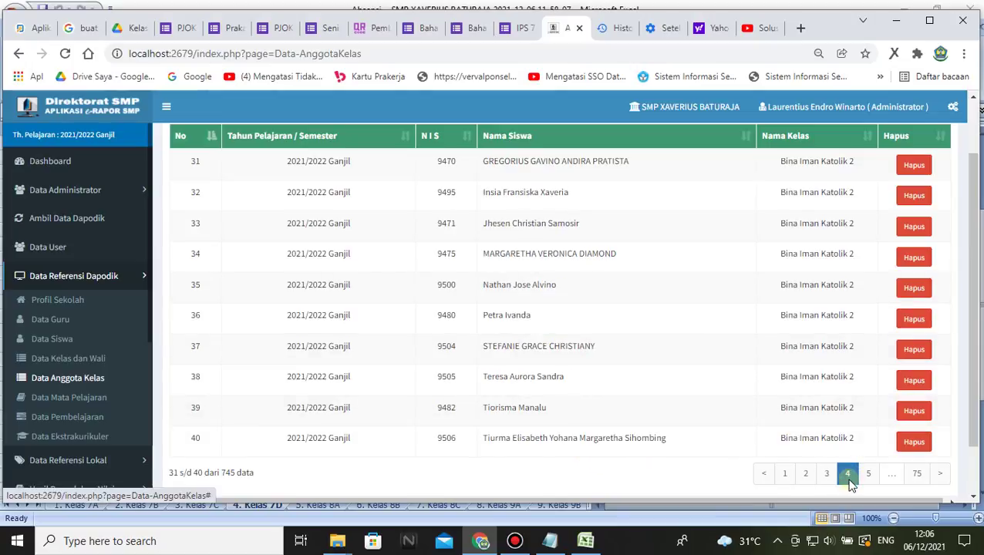
pyautogui.scroll(1, 562, 371)
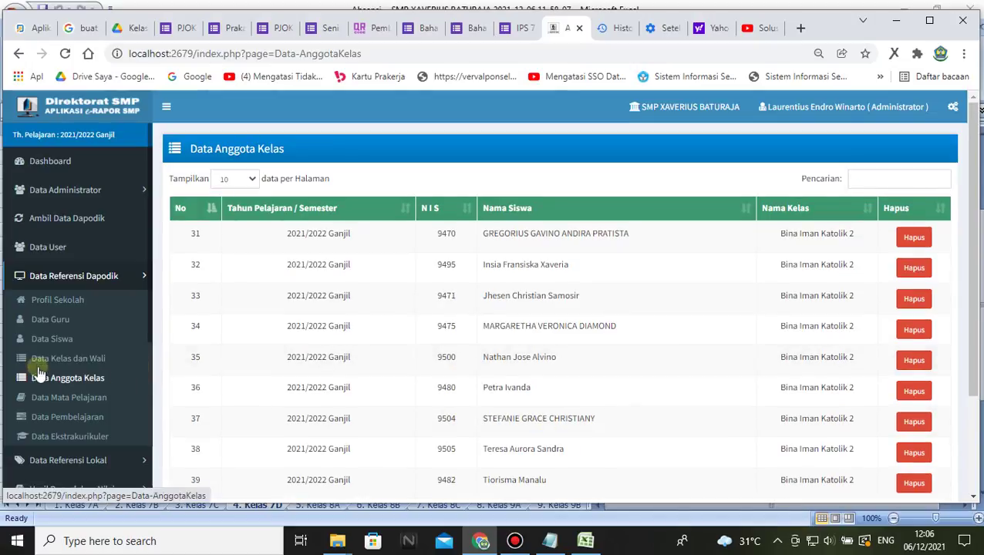
pyautogui.click(44, 359)
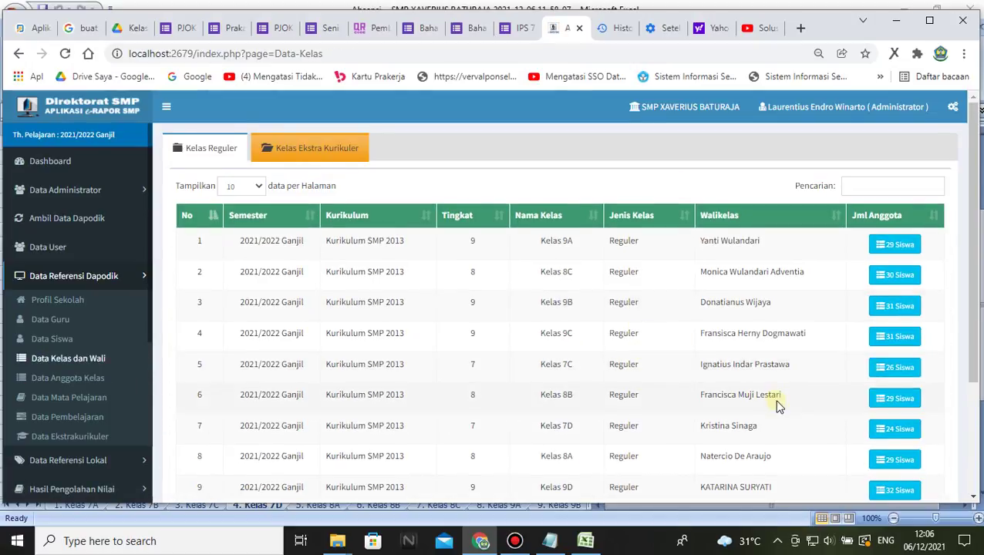
pyautogui.scroll(-1, 777, 407)
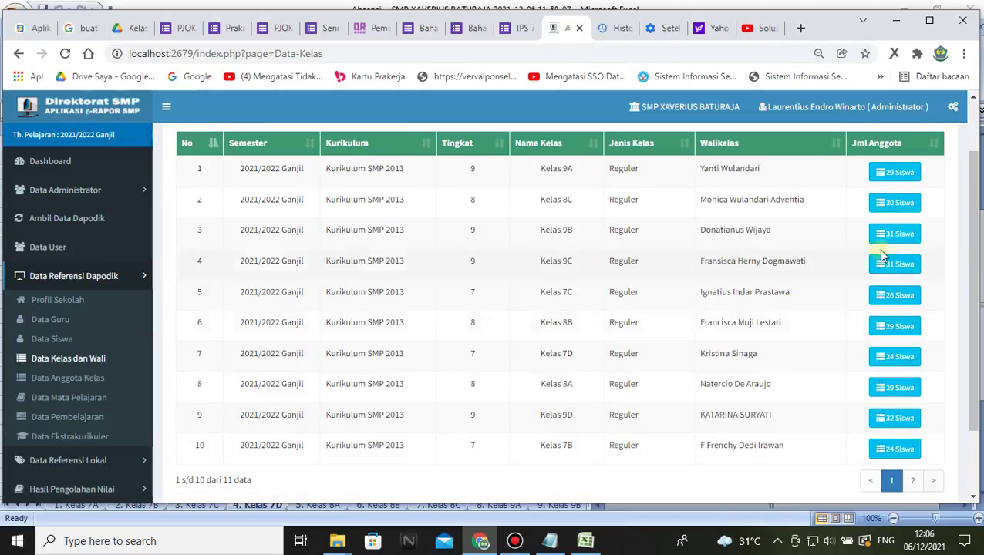
# - Review Kelas 8B's 29-student list, then return to the Dashboard and close the Informasi popup
pyautogui.click(897, 326)
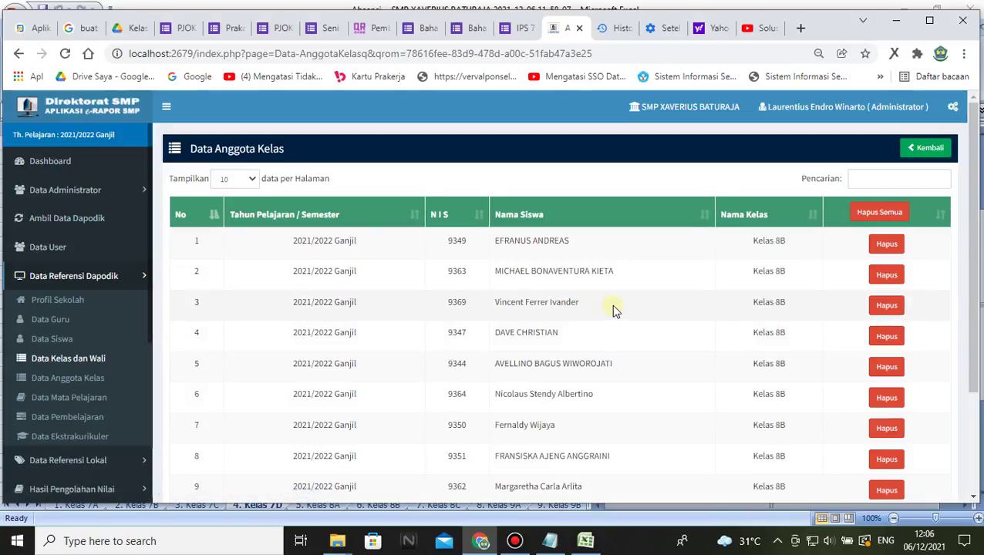
pyautogui.scroll(-2, 644, 366)
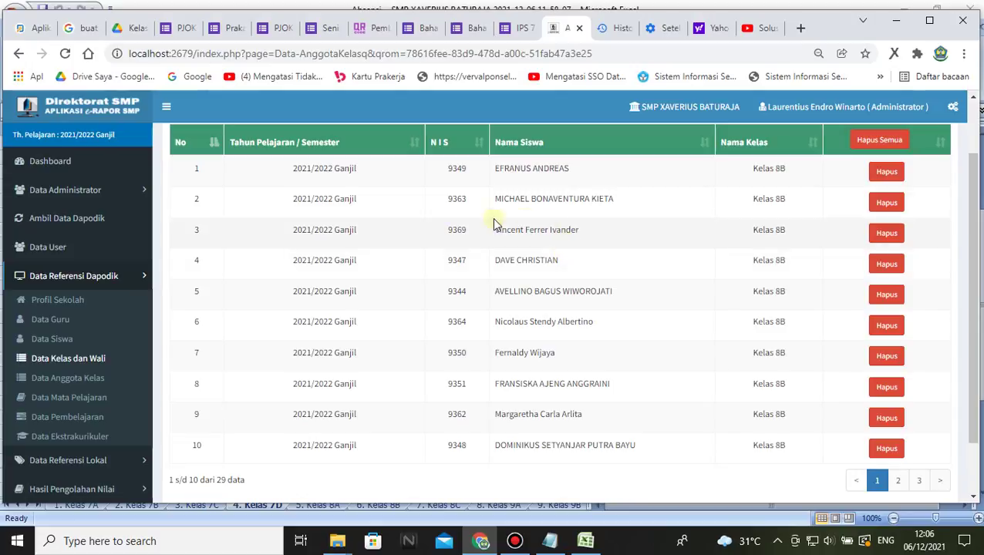
pyautogui.moveTo(584, 235); pyautogui.dragTo(500, 224)
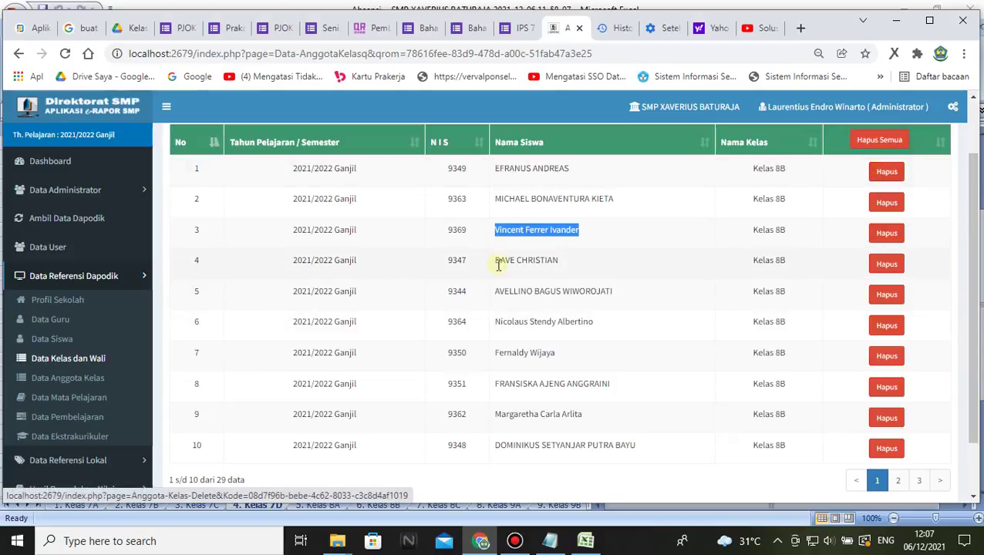
pyautogui.scroll(2, 509, 262)
pyautogui.click(77, 171)
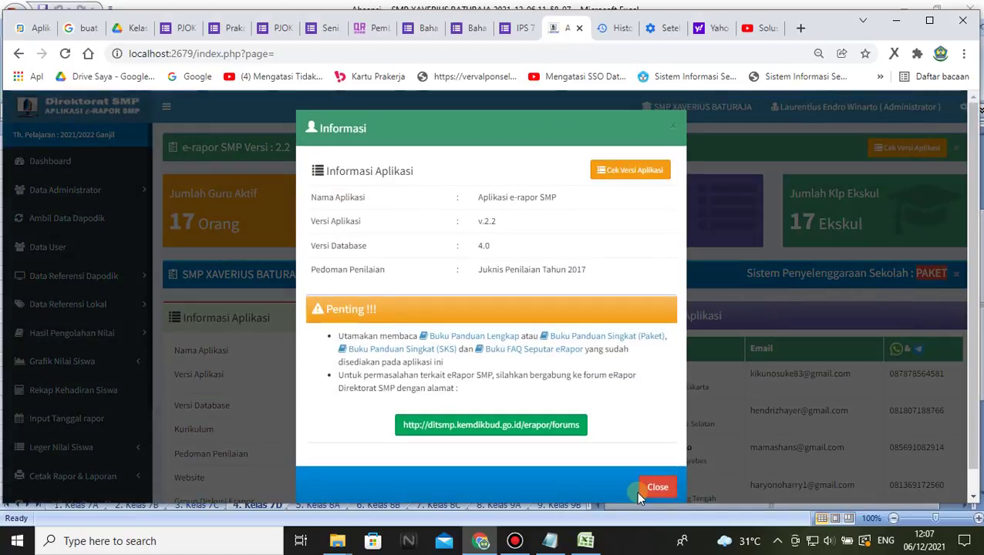
pyautogui.click(655, 487)
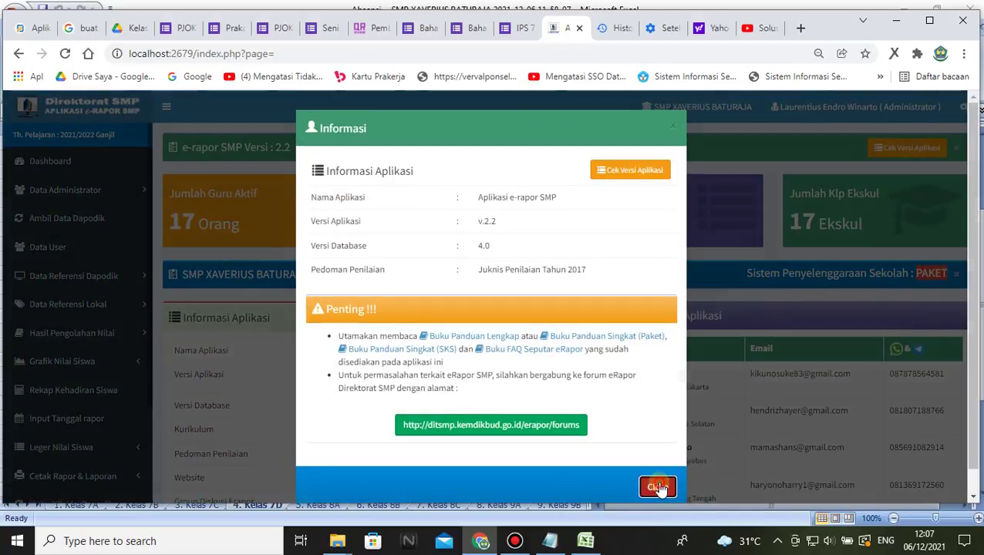